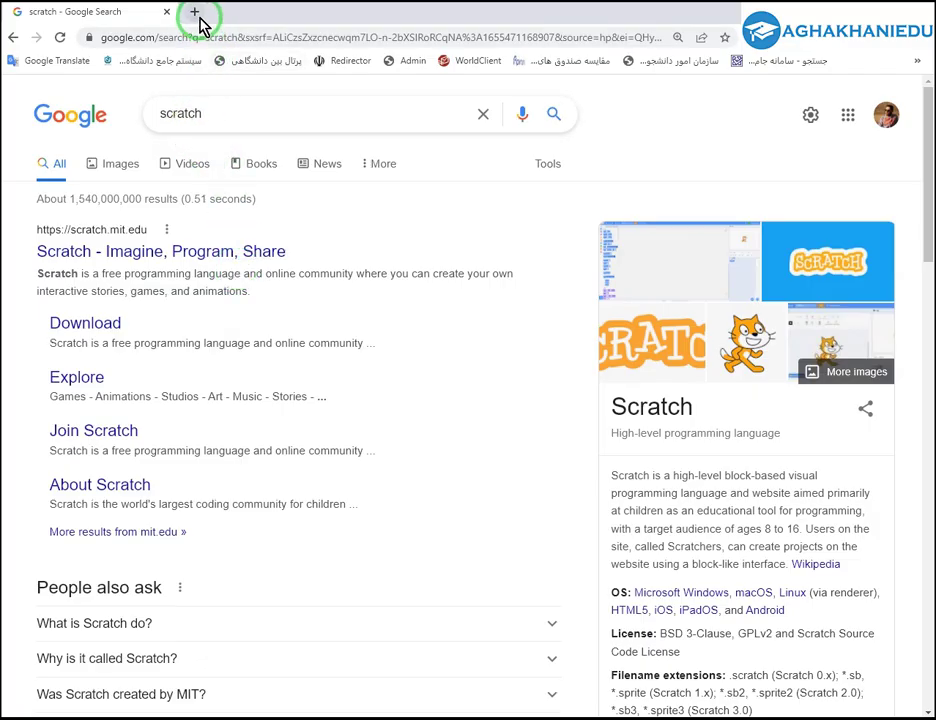
Open Google in a new tab and search for 'scratch'.
{"action": "double_click", "coordinate": [167, 113]}
{"action": "left_click", "coordinate": [195, 13]}
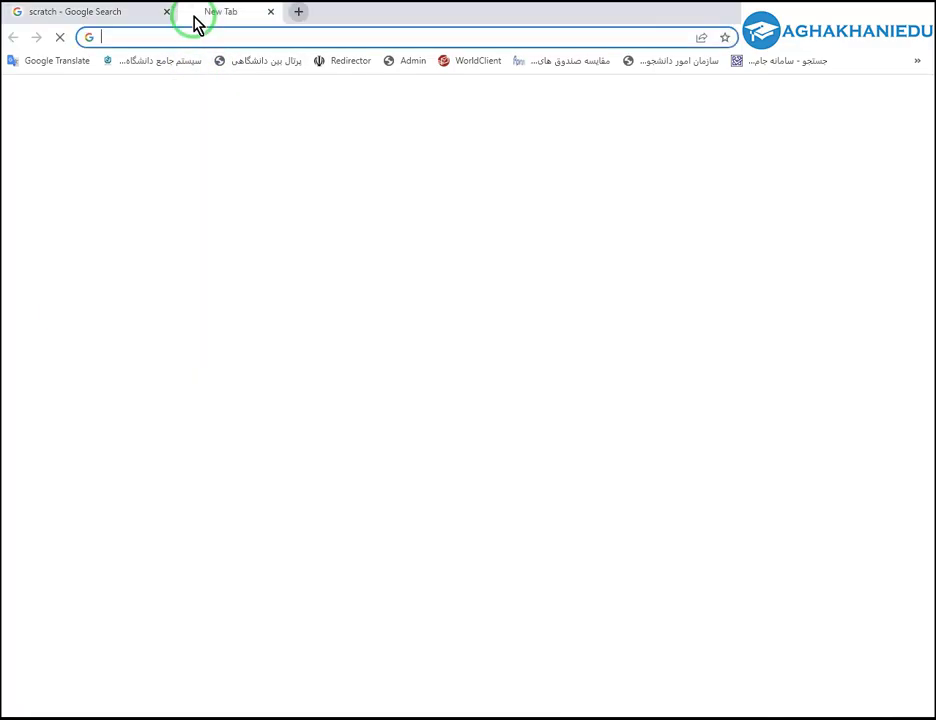
{"action": "type", "text": "go"}
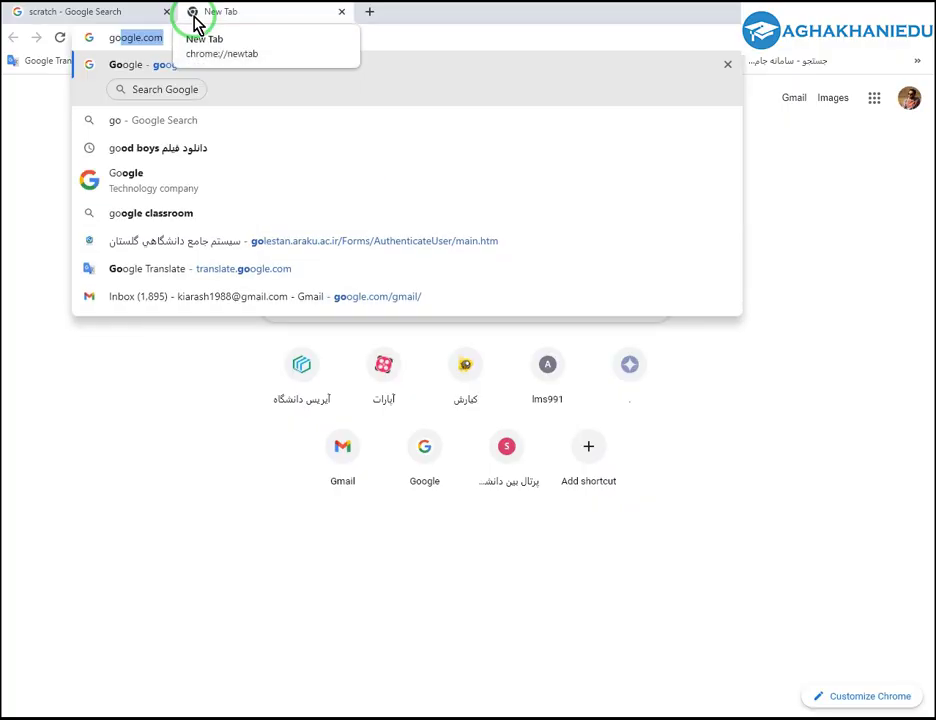
{"action": "key", "text": "Return"}
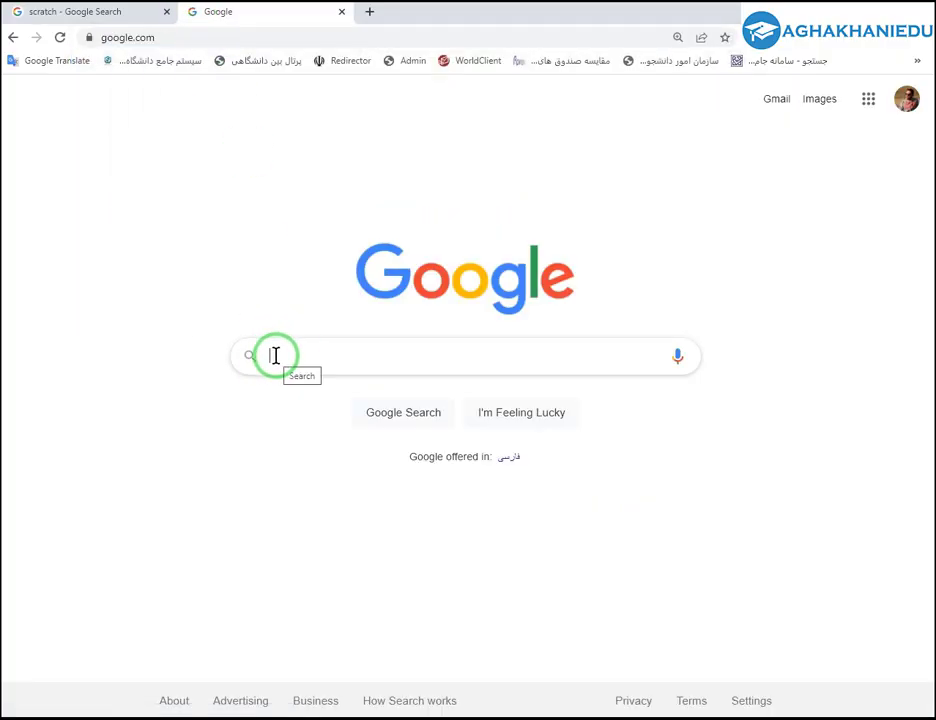
{"action": "type", "text": "scra"}
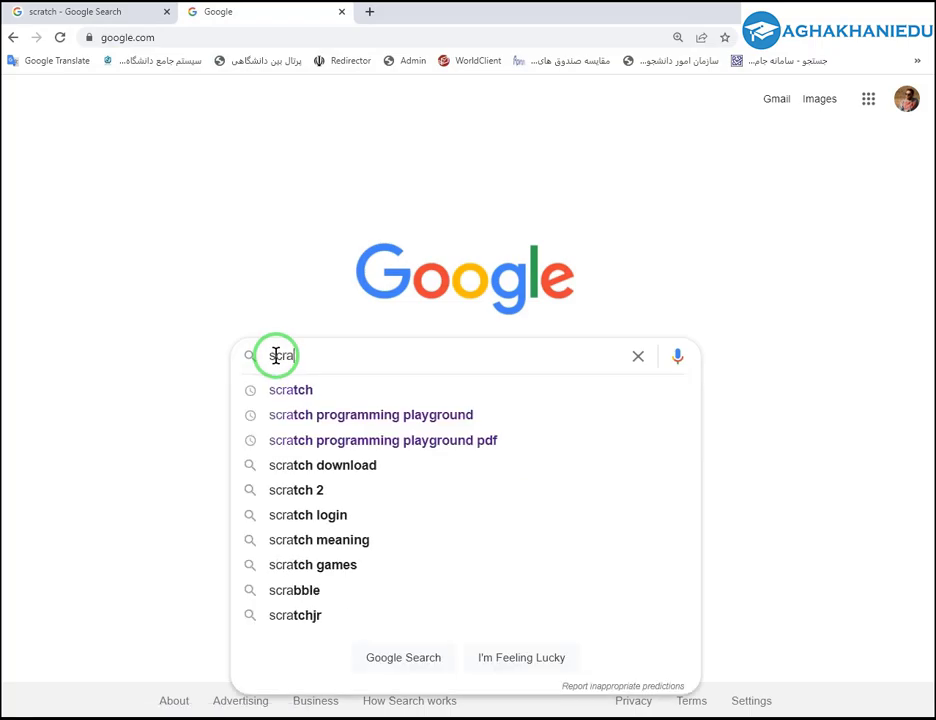
{"action": "type", "text": "tch"}
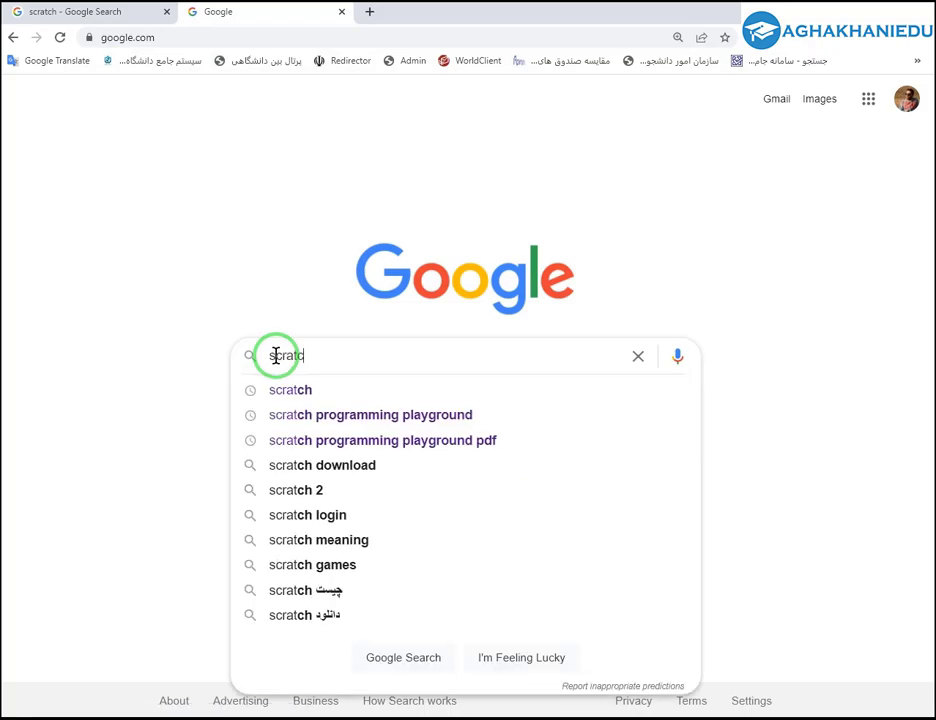
{"action": "key", "text": "Return"}
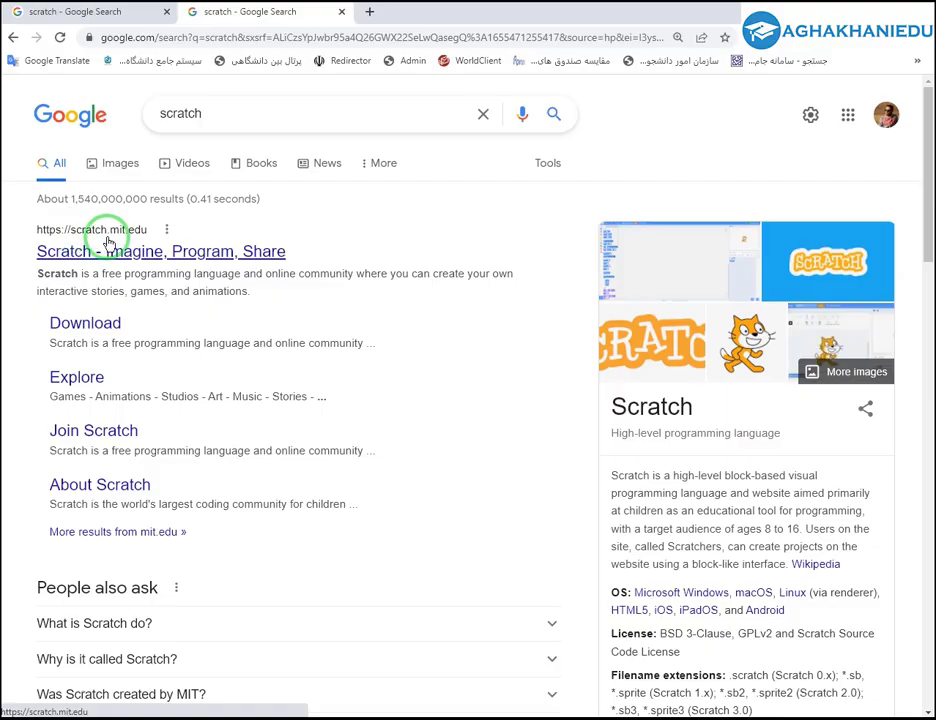
{"action": "left_click", "coordinate": [178, 40]}
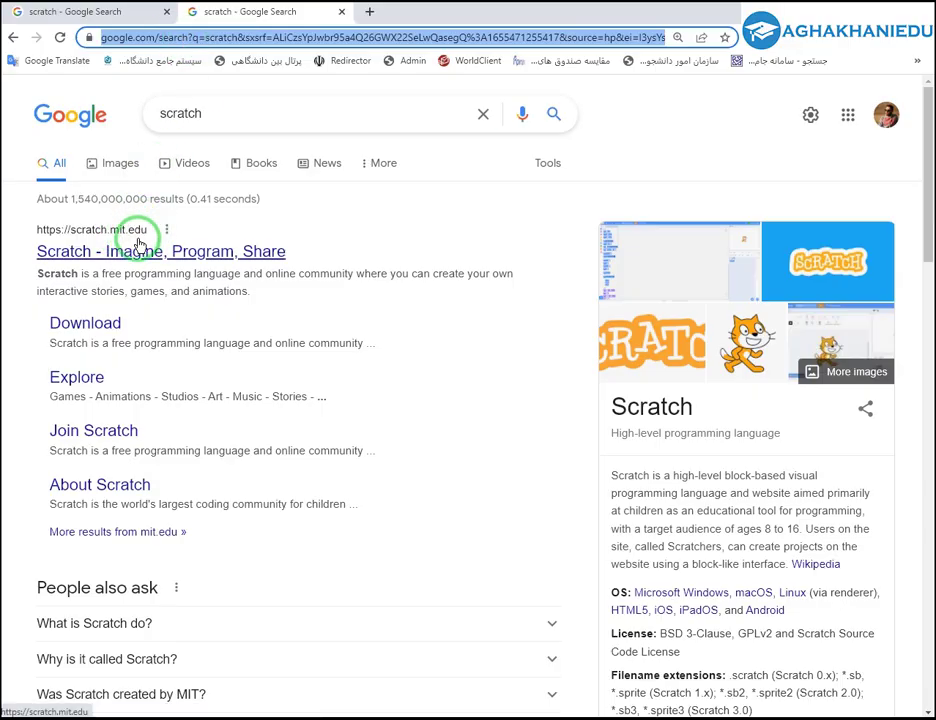
Open the scratch.mit.edu result and zoom the page to 125%.
{"action": "left_click", "coordinate": [137, 249]}
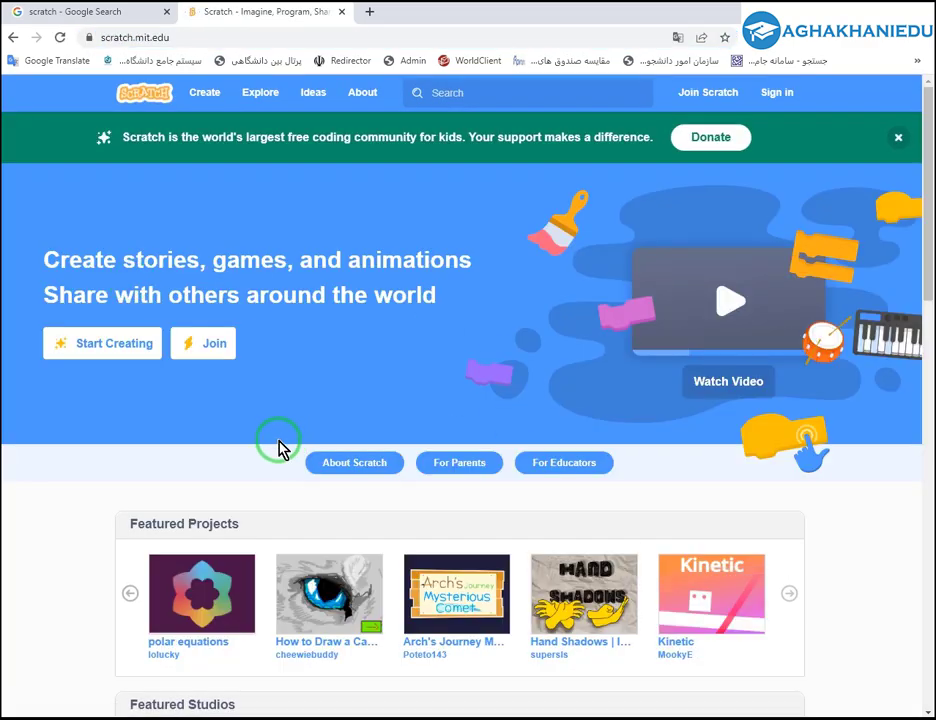
{"action": "key", "text": "ctrl+plus"}
{"action": "key", "text": "ctrl+plus"}
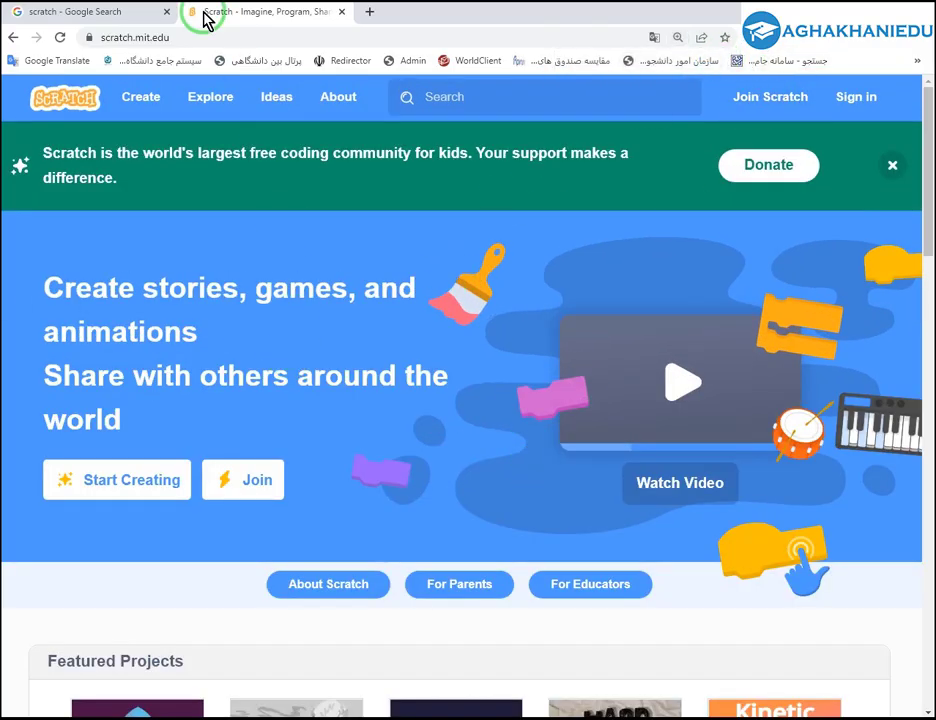
{"action": "left_click", "coordinate": [186, 36]}
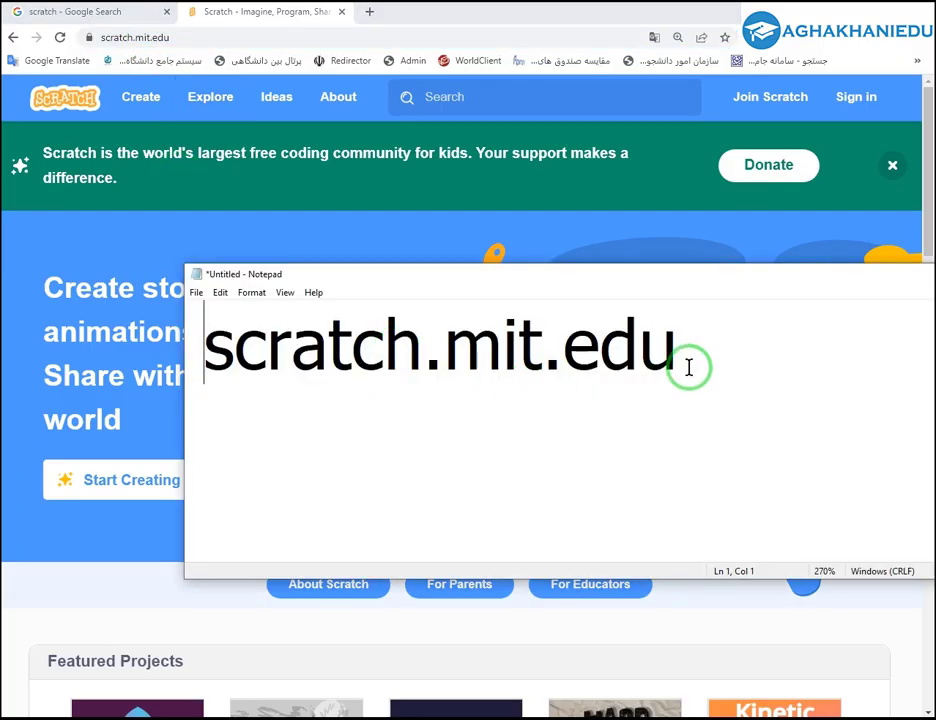
Close the Notepad note holding scratch.mit.edu without saving it.
{"action": "left_click_drag", "start_coordinate": [688, 367], "coordinate": [163, 330]}
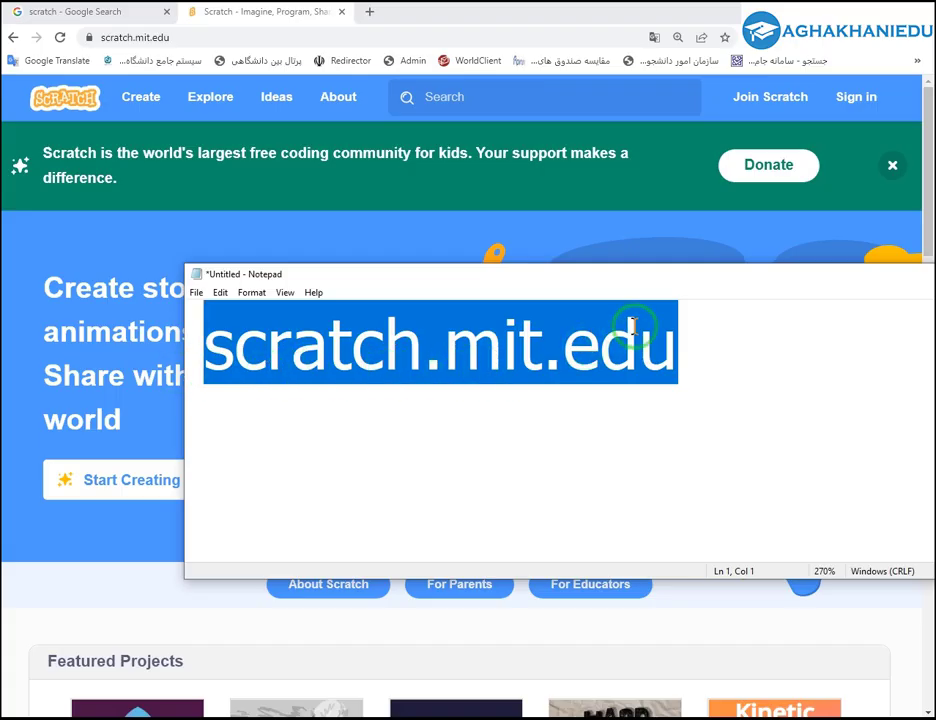
{"action": "left_click_drag", "start_coordinate": [785, 281], "coordinate": [629, 279]}
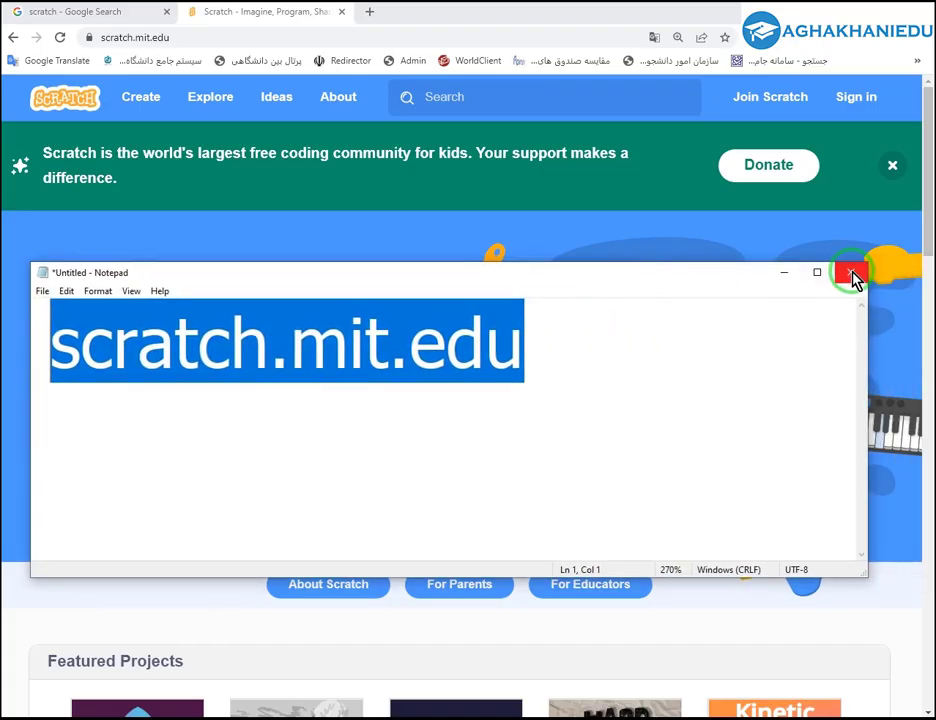
{"action": "left_click", "coordinate": [852, 276]}
{"action": "left_click", "coordinate": [481, 370]}
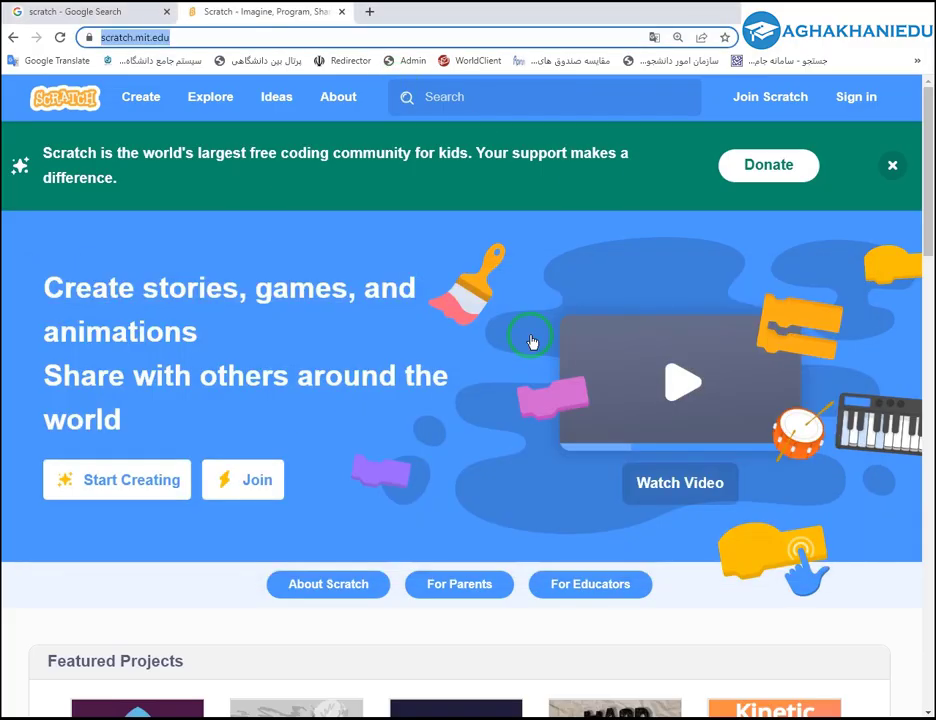
Zoom back to 110% and pick فارسی from the footer's language list.
{"action": "key", "text": "ctrl+minus"}
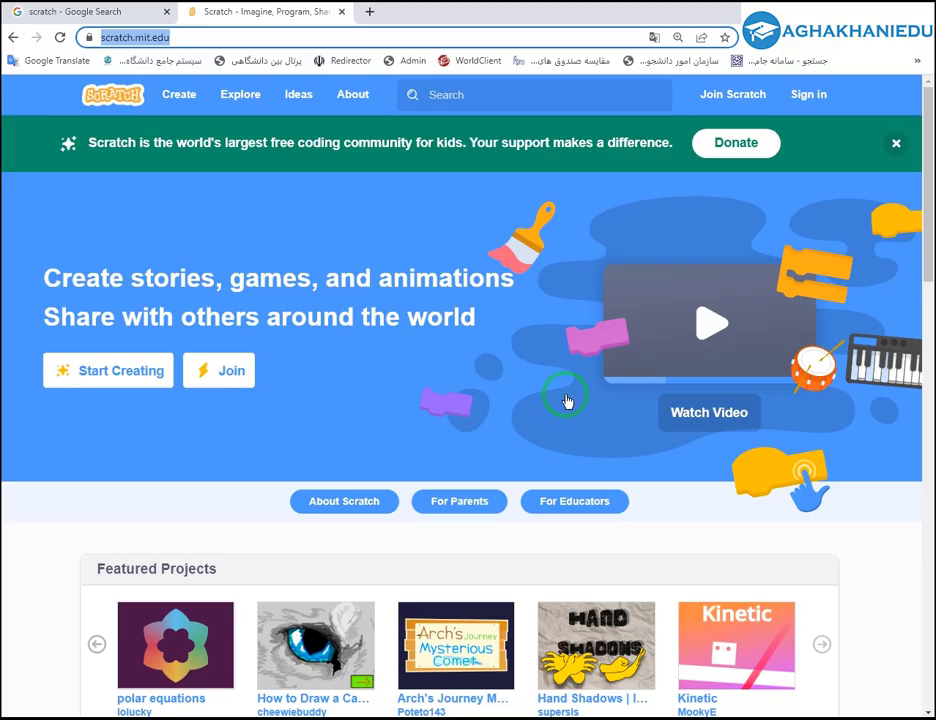
{"action": "scroll", "coordinate": [565, 400], "scroll_direction": "down", "scroll_amount": 8}
{"action": "scroll", "coordinate": [565, 400], "scroll_direction": "down", "scroll_amount": 6}
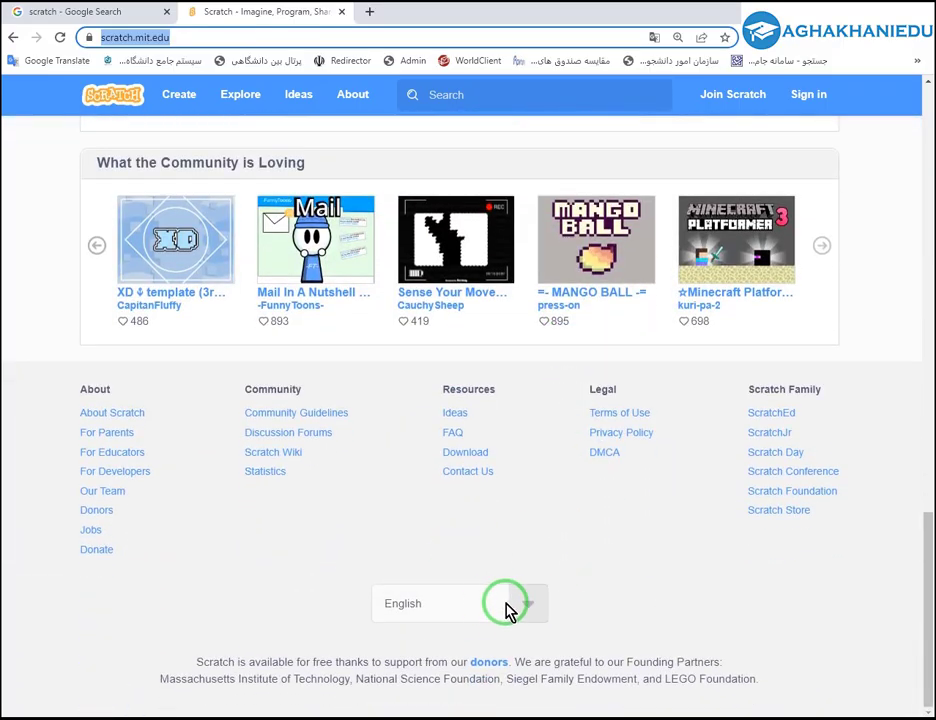
{"action": "left_click", "coordinate": [520, 606]}
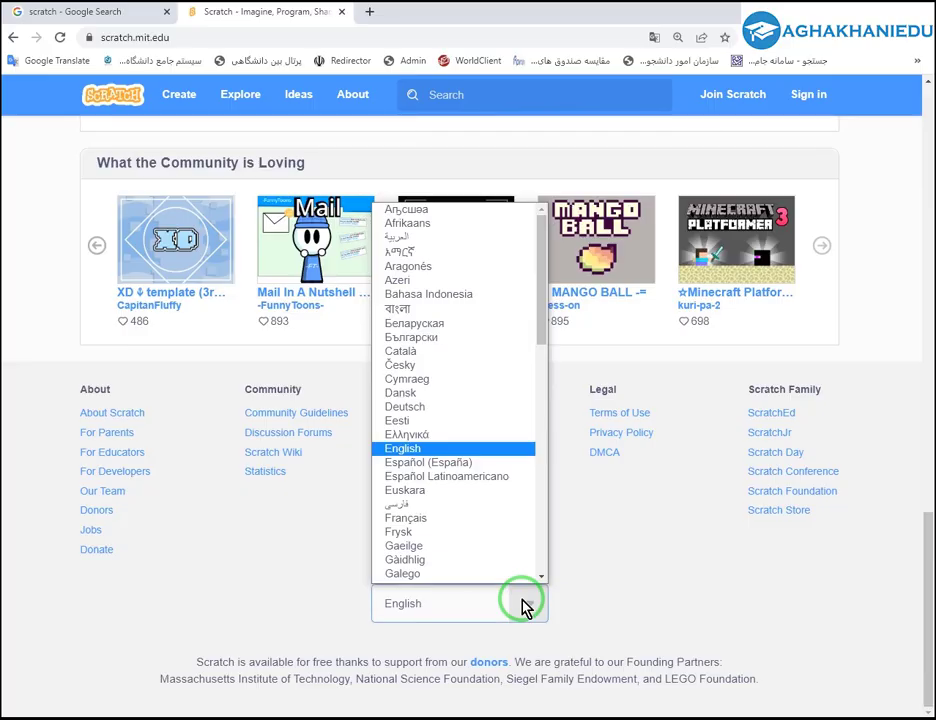
{"action": "scroll", "coordinate": [428, 522], "scroll_direction": "down", "scroll_amount": 1}
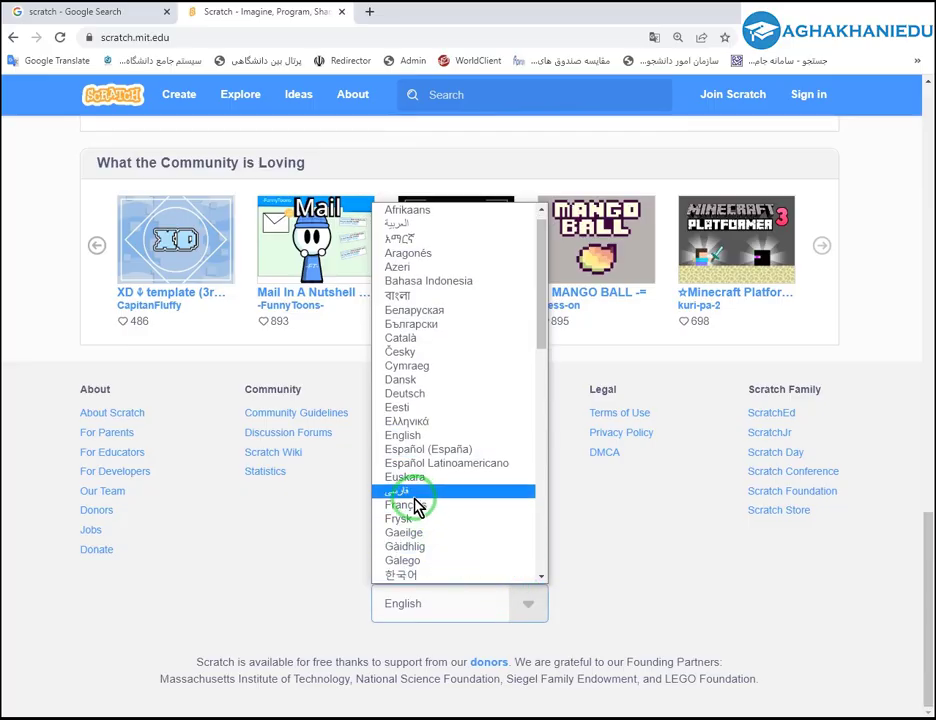
{"action": "scroll", "coordinate": [428, 480], "scroll_direction": "down", "scroll_amount": 5}
{"action": "scroll", "coordinate": [428, 515], "scroll_direction": "up", "scroll_amount": 8}
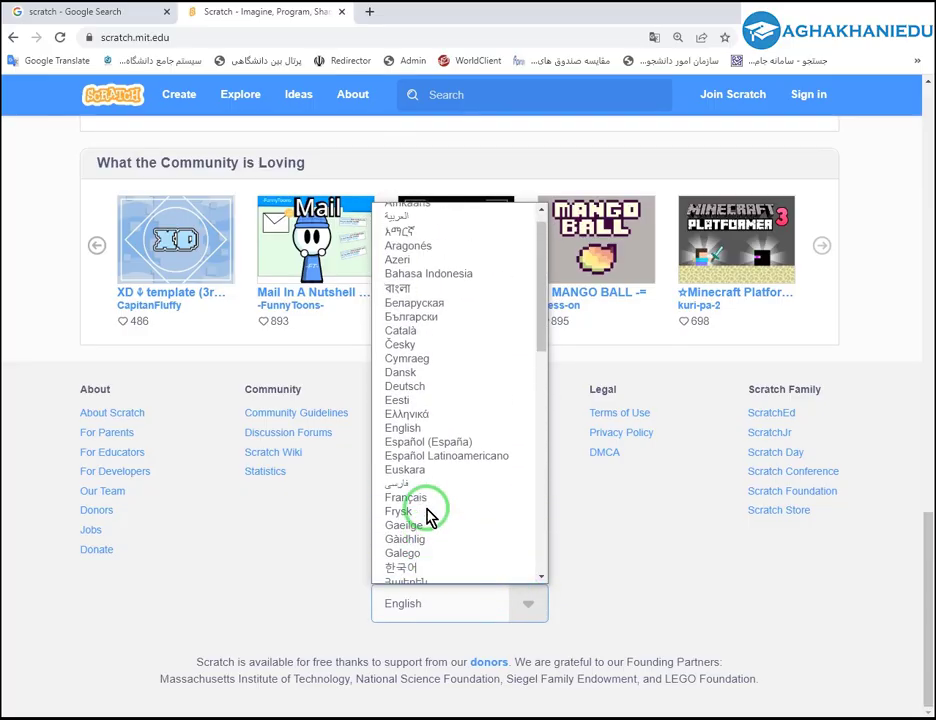
{"action": "left_click", "coordinate": [408, 506]}
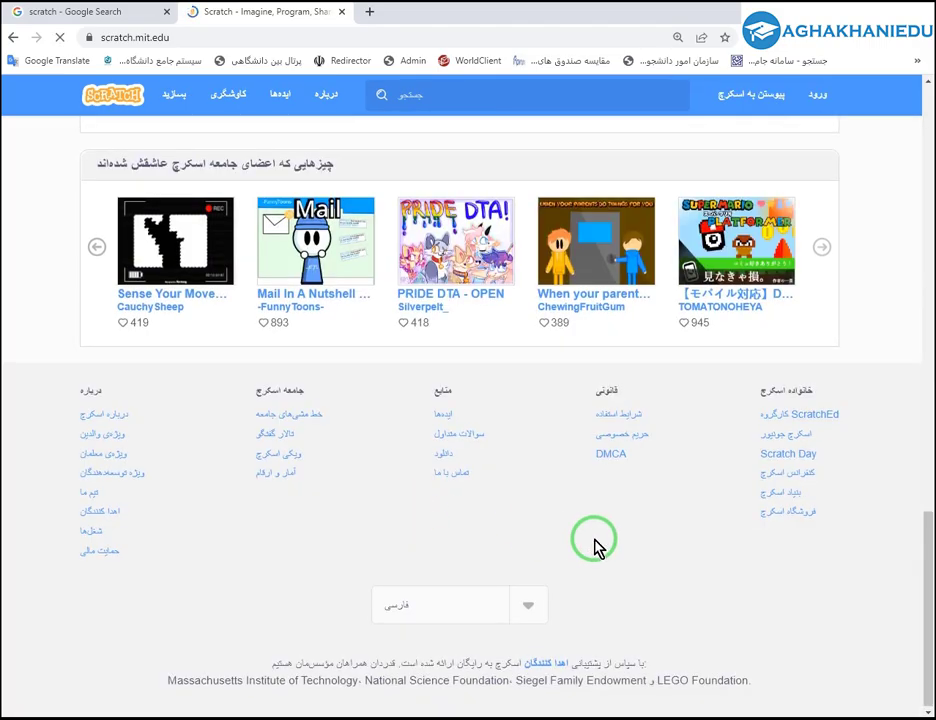
{"action": "scroll", "coordinate": [595, 547], "scroll_direction": "up", "scroll_amount": 3}
{"action": "scroll", "coordinate": [595, 547], "scroll_direction": "up", "scroll_amount": 10}
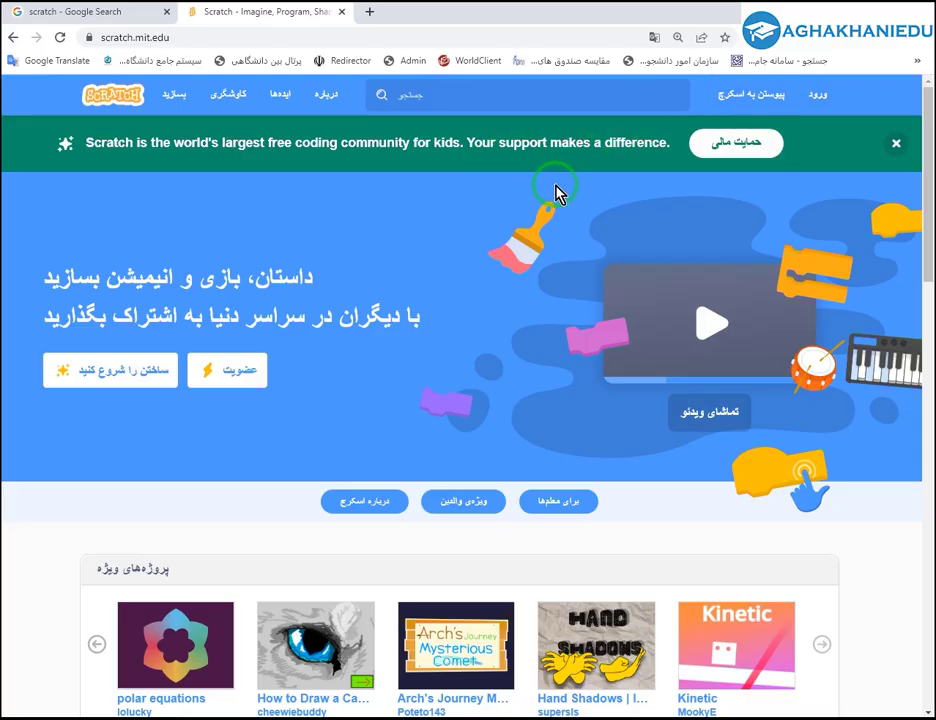
Advance Featured Projects twice and open Spherical orbit in a new tab.
{"action": "scroll", "coordinate": [347, 325], "scroll_direction": "down", "scroll_amount": 5}
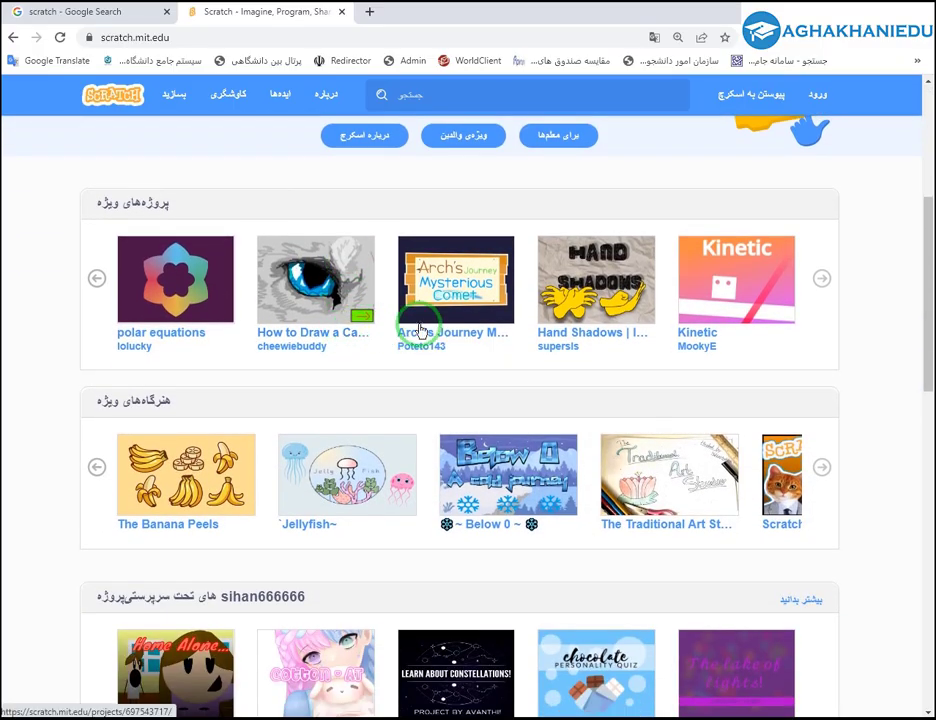
{"action": "scroll", "coordinate": [420, 328], "scroll_direction": "up", "scroll_amount": 3}
{"action": "scroll", "coordinate": [75, 282], "scroll_direction": "up", "scroll_amount": 2}
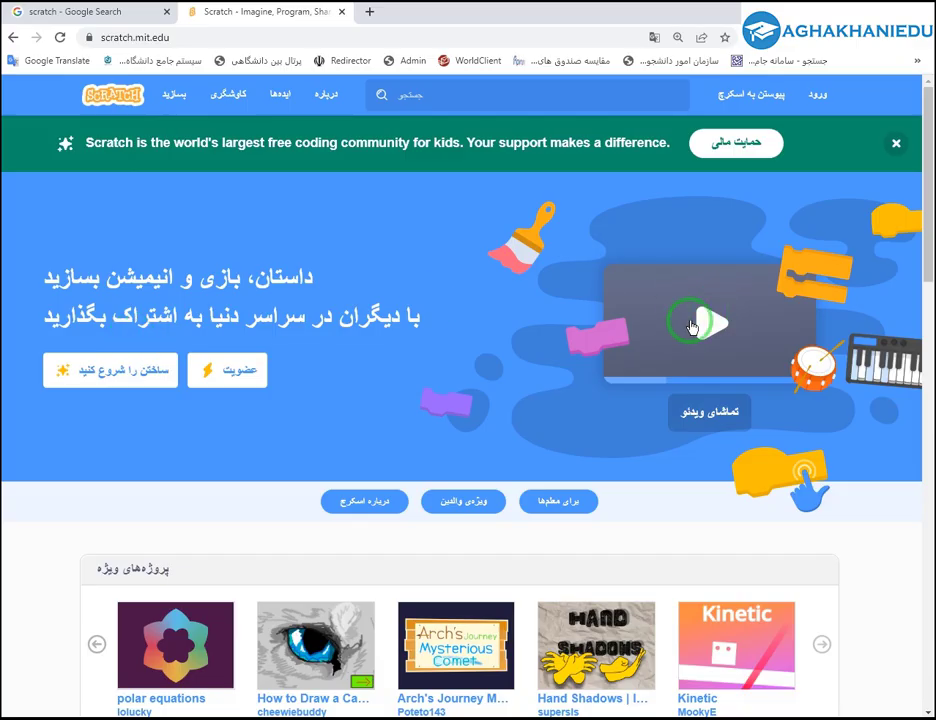
{"action": "scroll", "coordinate": [280, 455], "scroll_direction": "down", "scroll_amount": 3}
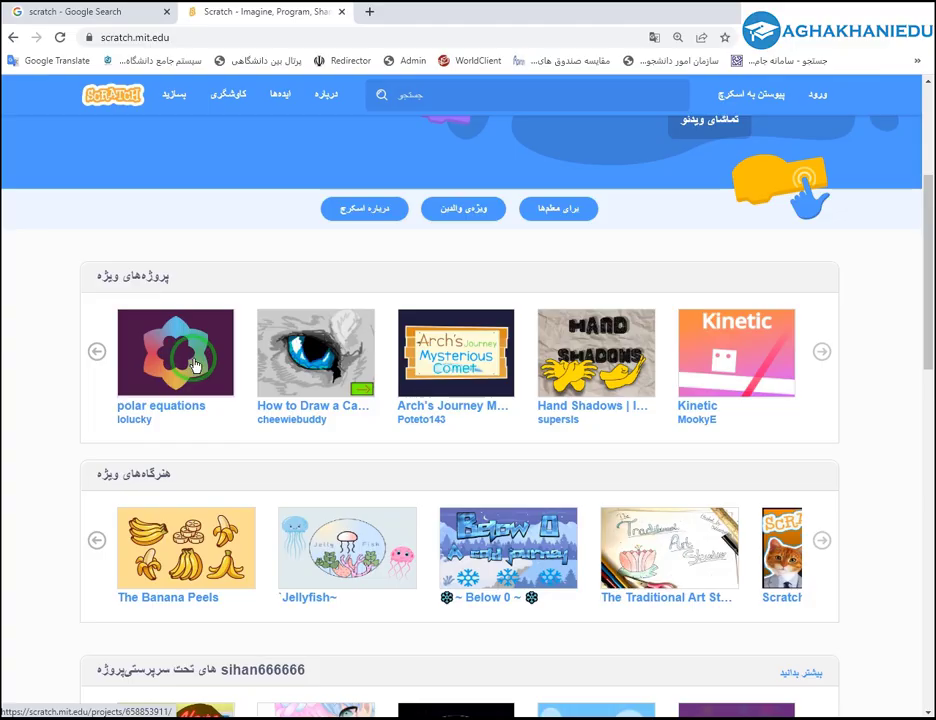
{"action": "left_click", "coordinate": [821, 356]}
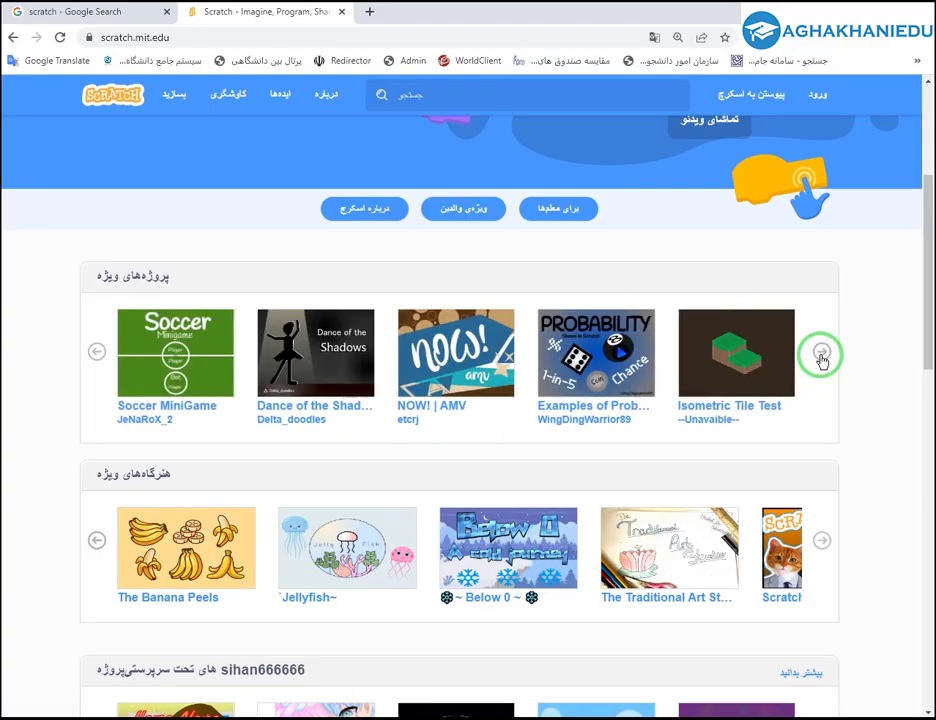
{"action": "left_click", "coordinate": [821, 356]}
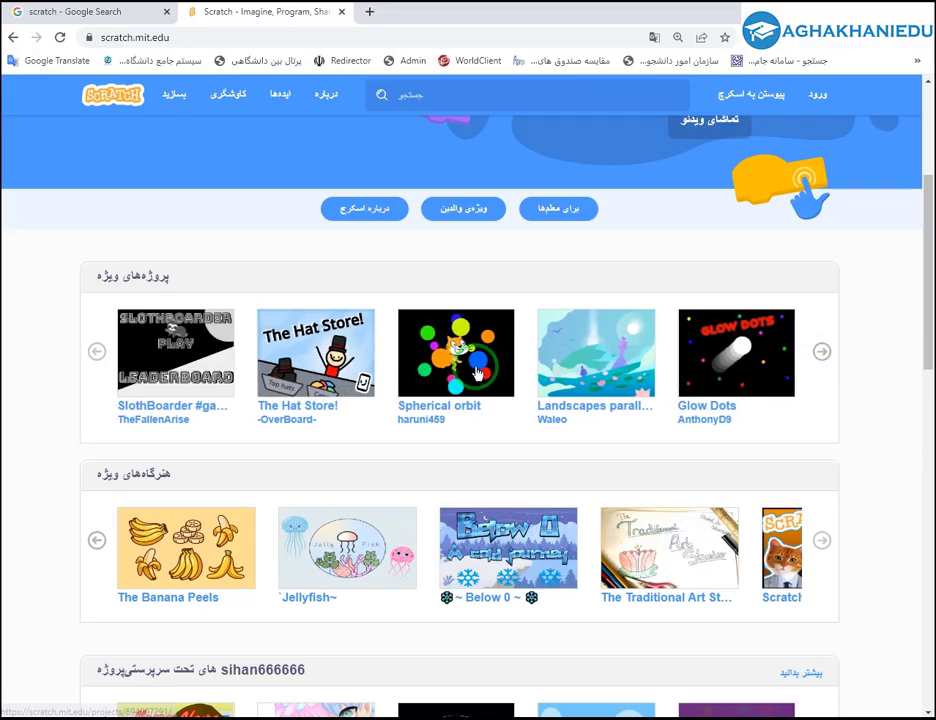
{"action": "middle_click", "coordinate": [478, 373]}
Look through the Spherical orbit project page, then return to its top.
{"action": "left_click", "coordinate": [405, 14]}
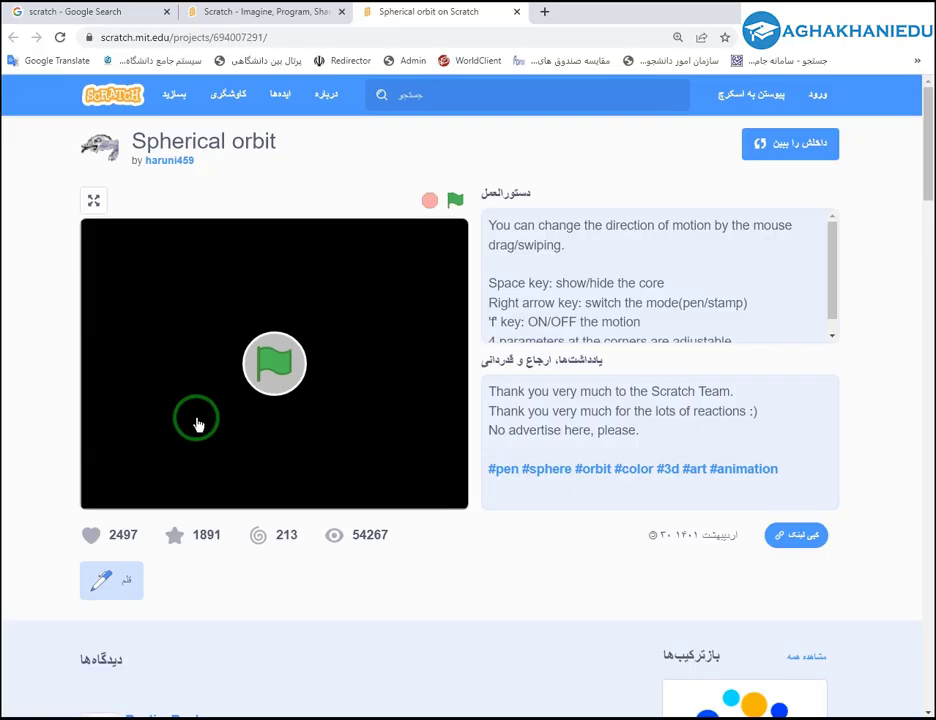
{"action": "scroll", "coordinate": [213, 410], "scroll_direction": "down", "scroll_amount": 2}
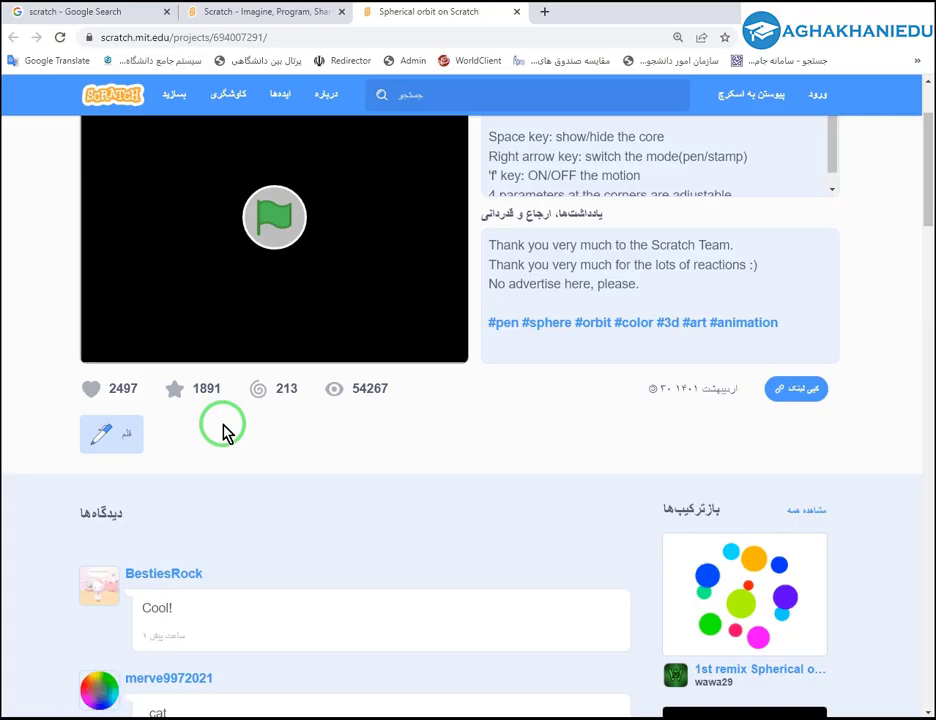
{"action": "scroll", "coordinate": [225, 432], "scroll_direction": "down", "scroll_amount": 4}
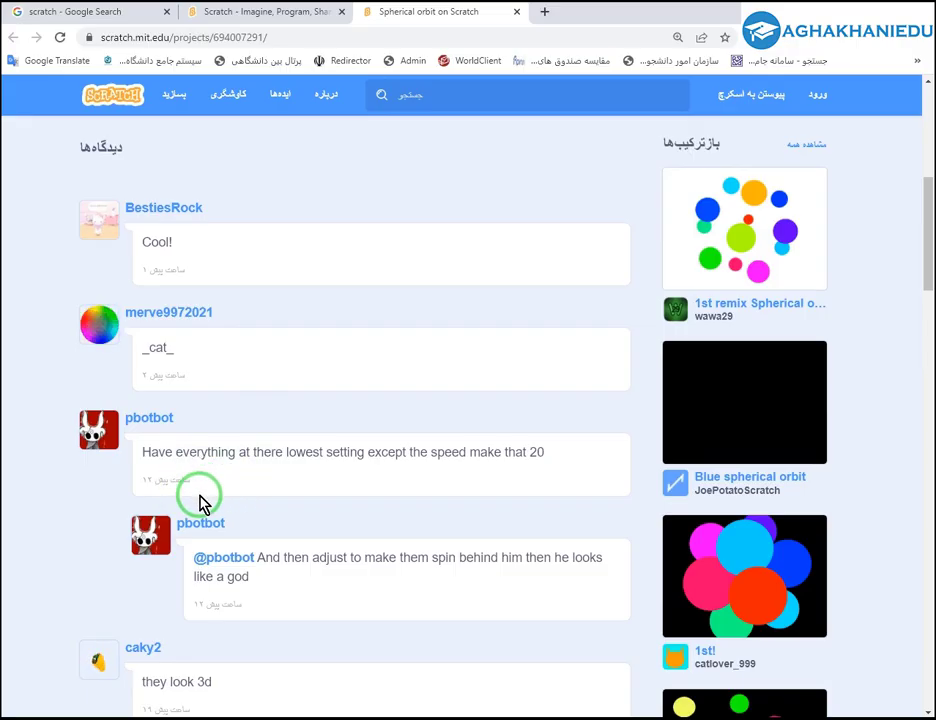
{"action": "scroll", "coordinate": [250, 530], "scroll_direction": "down", "scroll_amount": 2}
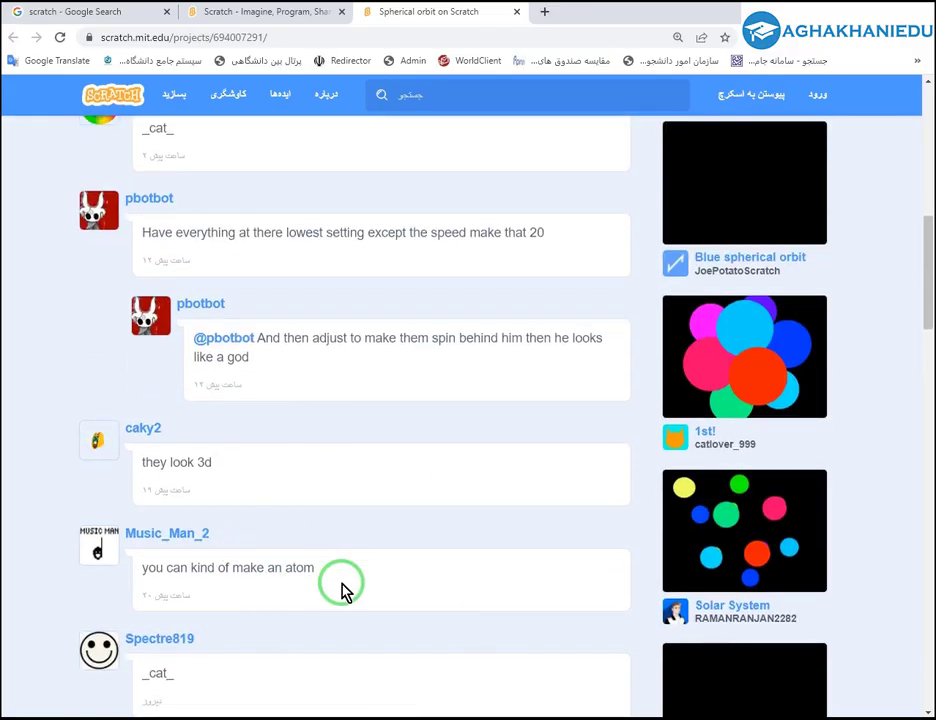
{"action": "scroll", "coordinate": [345, 591], "scroll_direction": "down", "scroll_amount": 12}
{"action": "scroll", "coordinate": [340, 617], "scroll_direction": "down", "scroll_amount": 7}
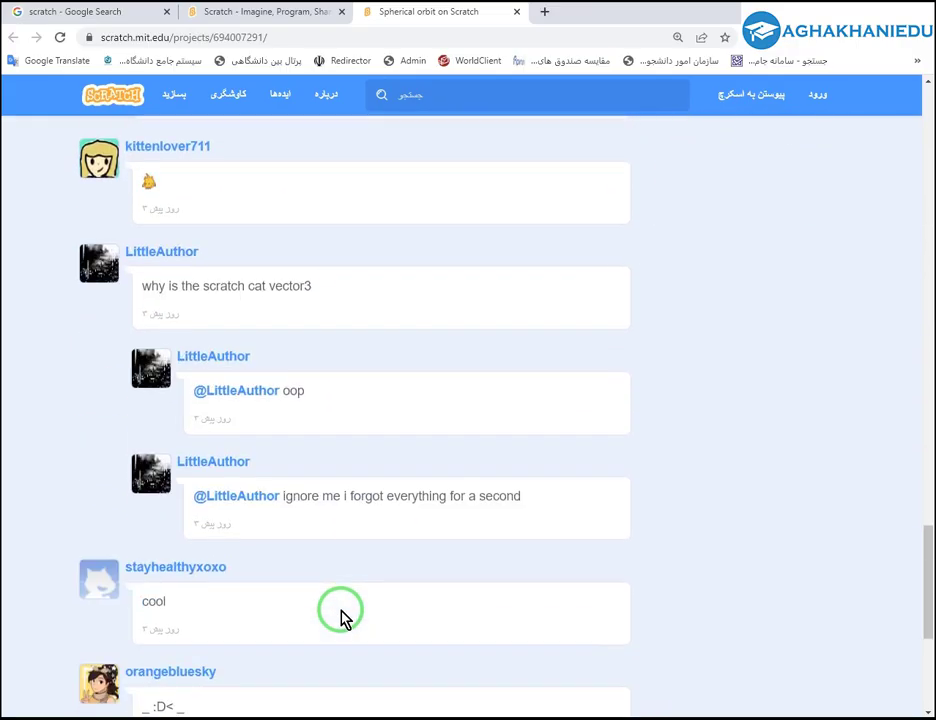
{"action": "scroll", "coordinate": [320, 606], "scroll_direction": "up", "scroll_amount": 3}
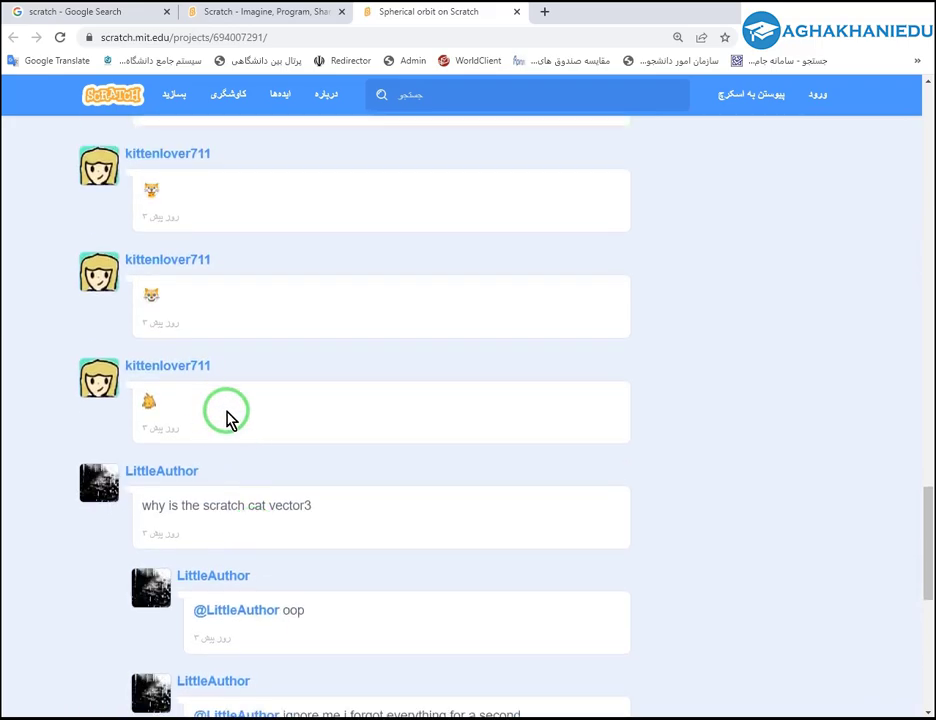
{"action": "scroll", "coordinate": [150, 465], "scroll_direction": "down", "scroll_amount": 6}
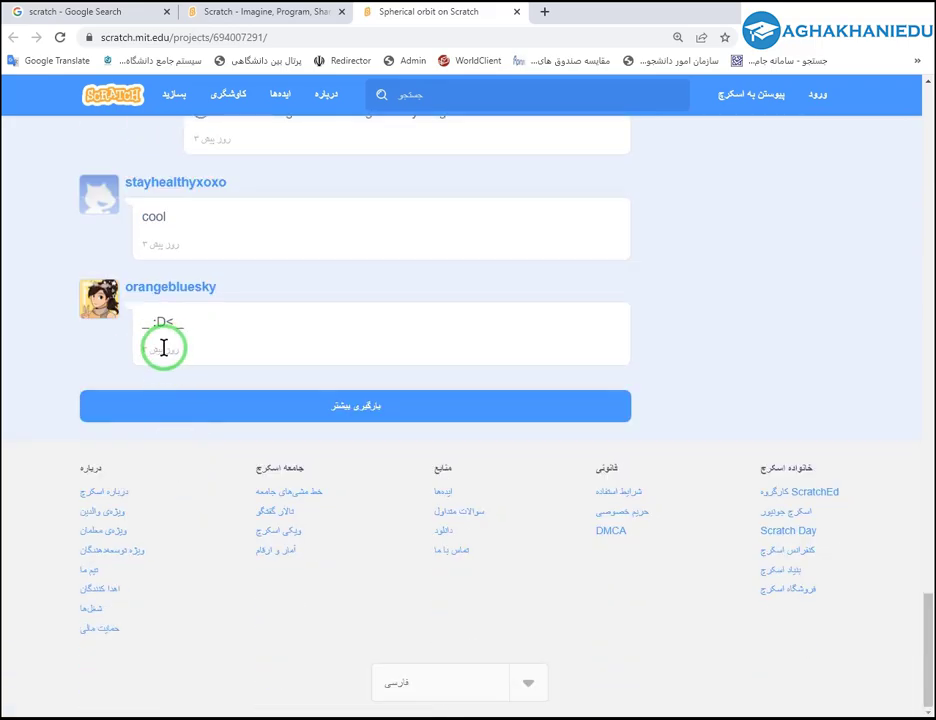
{"action": "scroll", "coordinate": [844, 577], "scroll_direction": "up", "scroll_amount": 2}
{"action": "left_click_drag", "start_coordinate": [928, 588], "coordinate": [928, 130]}
Close the Spherical orbit tab and show more featured studios.
{"action": "middle_click", "coordinate": [397, 20]}
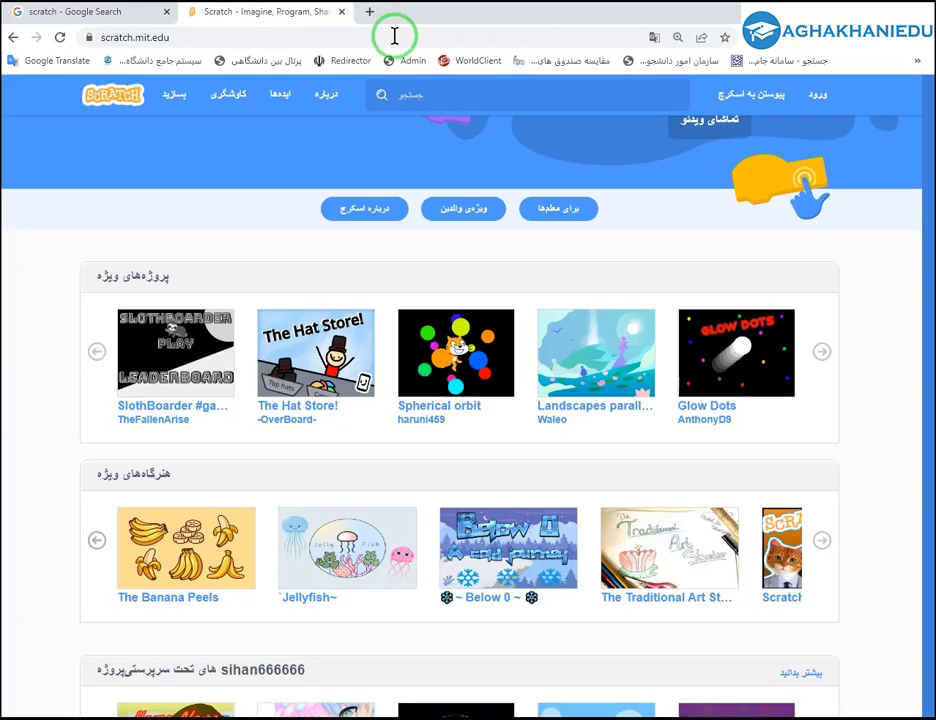
{"action": "scroll", "coordinate": [453, 428], "scroll_direction": "down", "scroll_amount": 1}
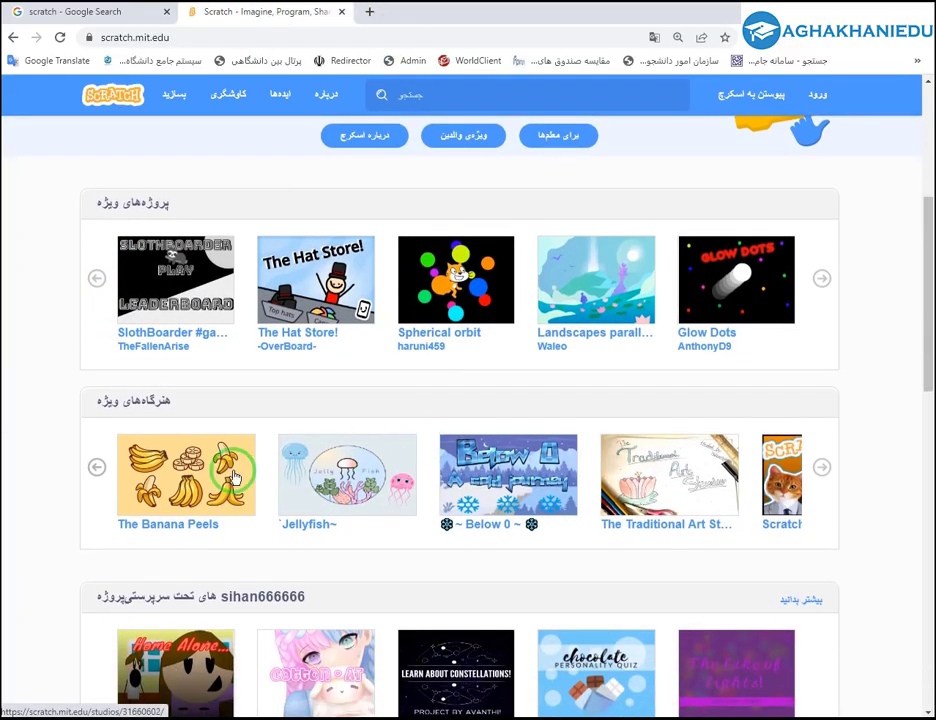
{"action": "left_click", "coordinate": [820, 473]}
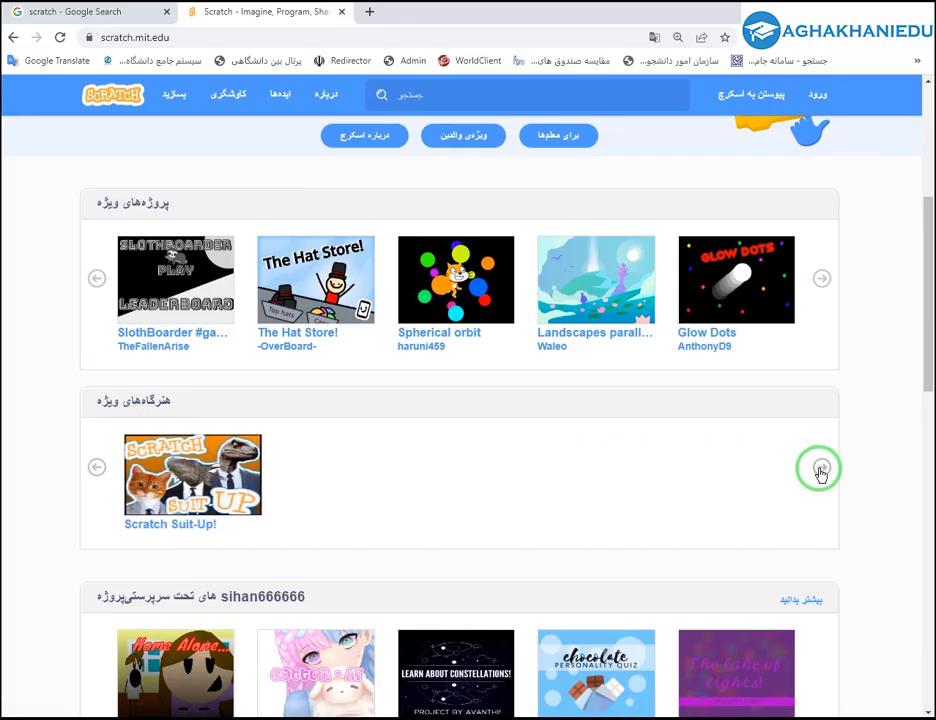
Open The Big Quiz - Operators - starter and the Add yourself singing project in background tabs.
{"action": "scroll", "coordinate": [324, 508], "scroll_direction": "down", "scroll_amount": 3}
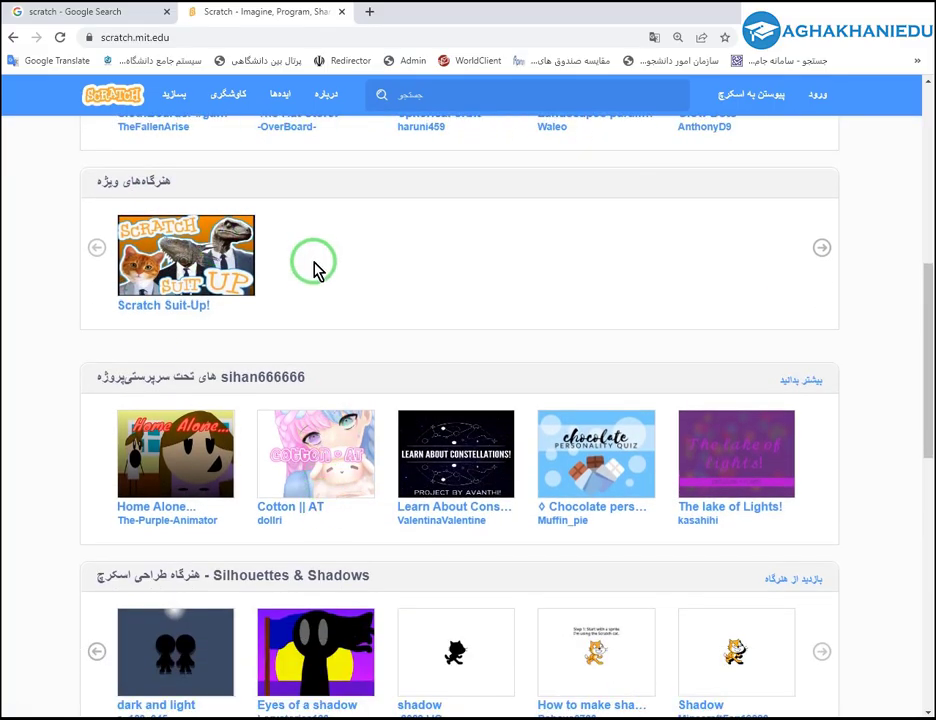
{"action": "scroll", "coordinate": [343, 318], "scroll_direction": "down", "scroll_amount": 3}
{"action": "scroll", "coordinate": [213, 411], "scroll_direction": "down", "scroll_amount": 3}
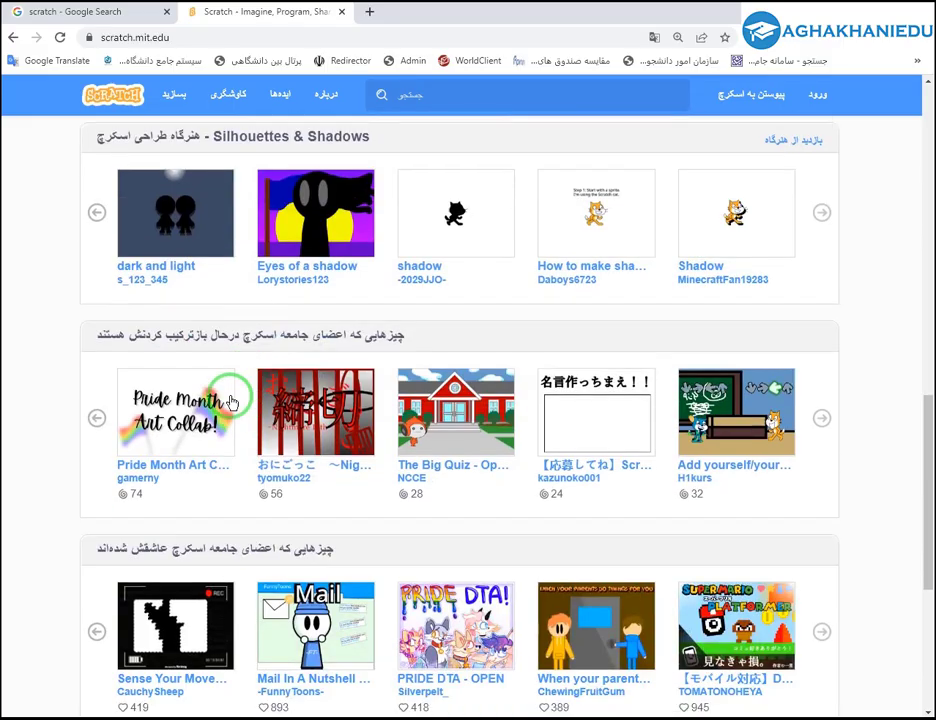
{"action": "middle_click", "coordinate": [470, 427]}
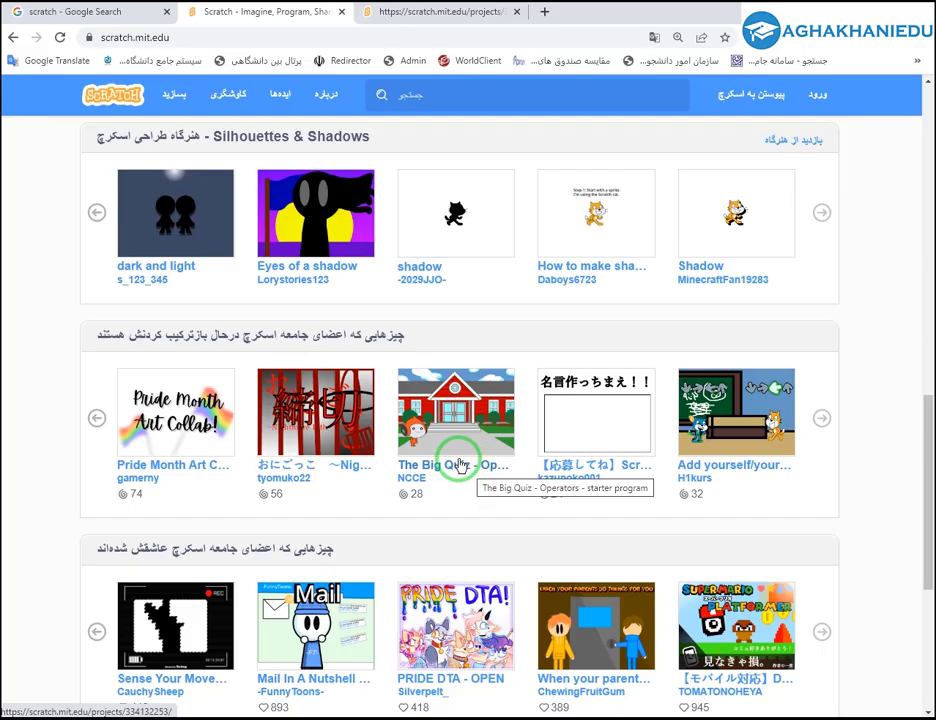
{"action": "middle_click", "coordinate": [720, 432]}
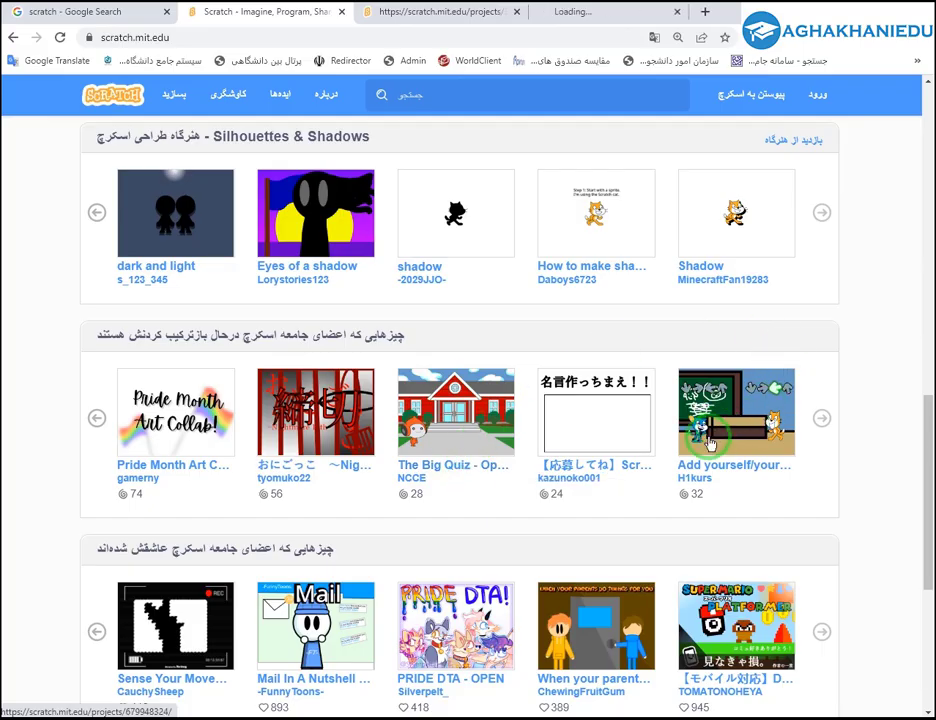
{"action": "scroll", "coordinate": [322, 469], "scroll_direction": "down", "scroll_amount": 1}
{"action": "scroll", "coordinate": [322, 469], "scroll_direction": "down", "scroll_amount": 2}
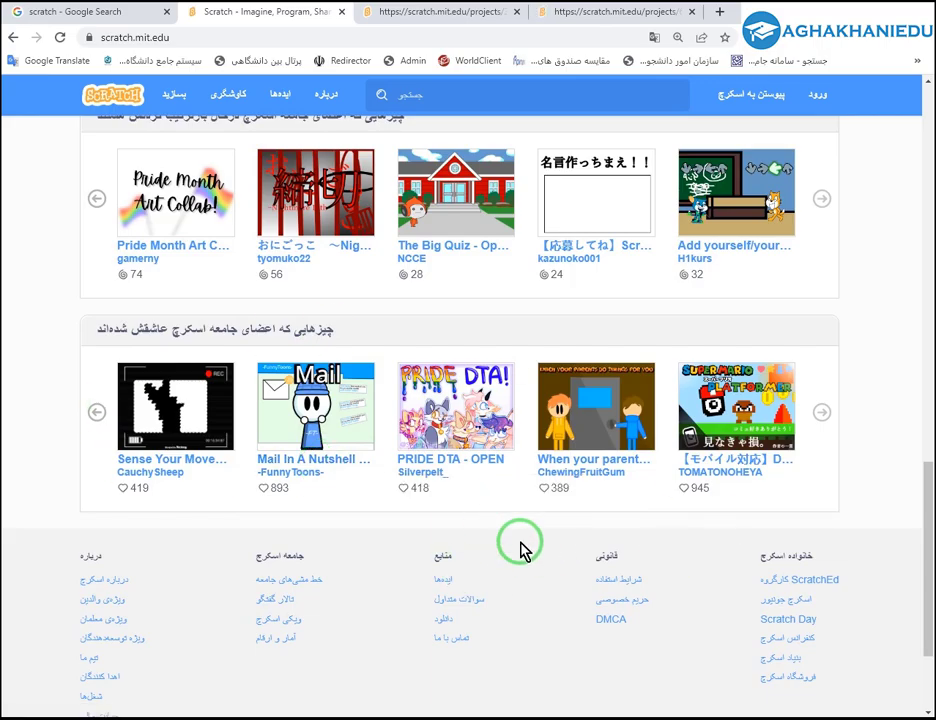
{"action": "scroll", "coordinate": [522, 549], "scroll_direction": "up", "scroll_amount": 2}
{"action": "scroll", "coordinate": [520, 549], "scroll_direction": "up", "scroll_amount": 10}
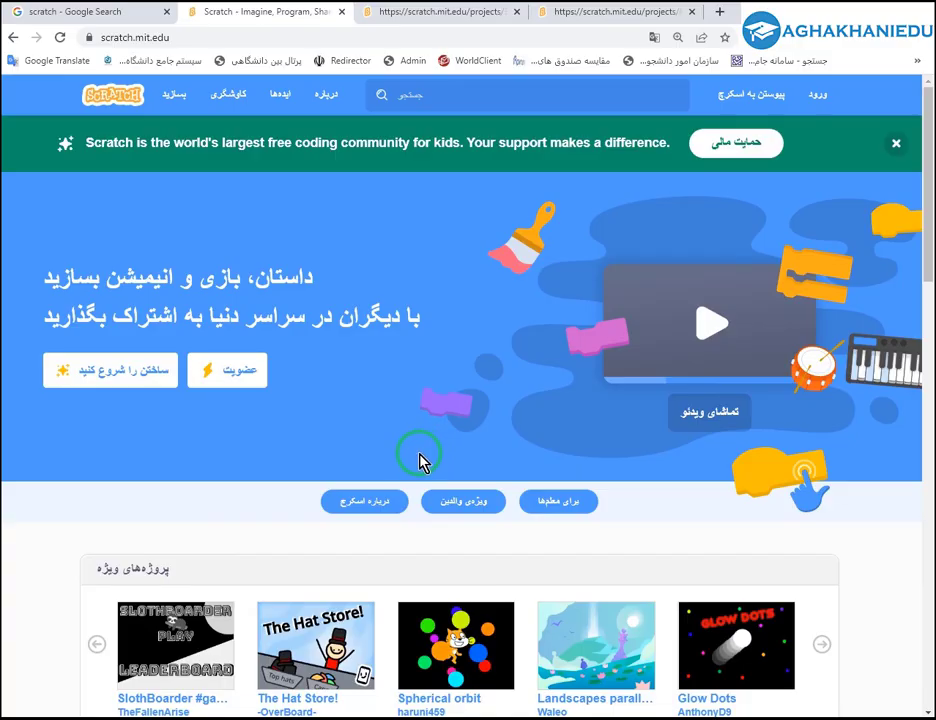
Start The Big Quiz and the Add yourself singing project with the green flag.
{"action": "left_click", "coordinate": [412, 13]}
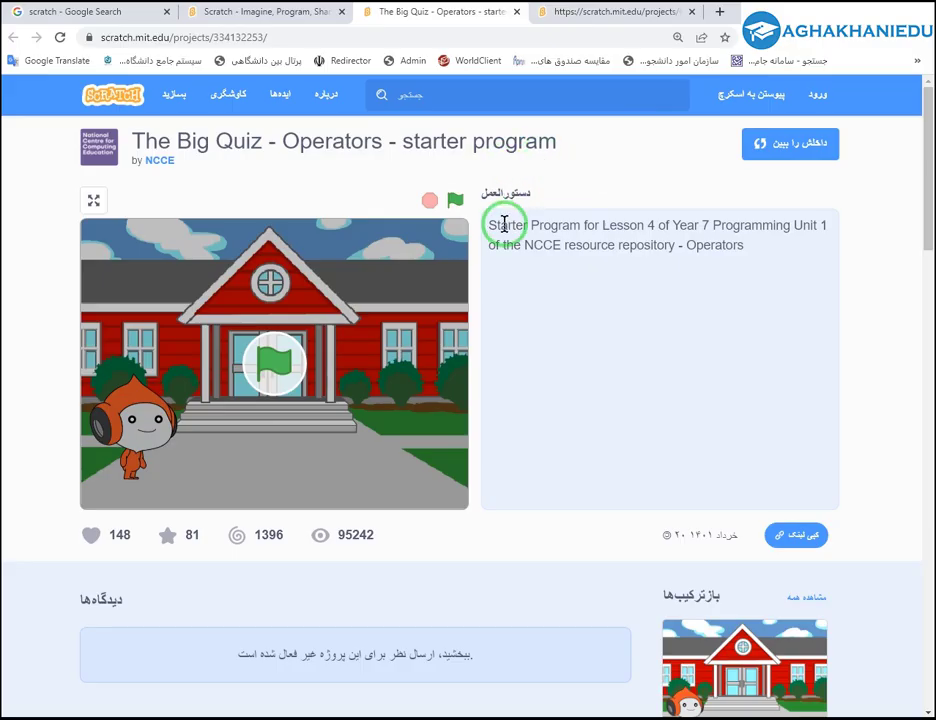
{"action": "left_click", "coordinate": [390, 403]}
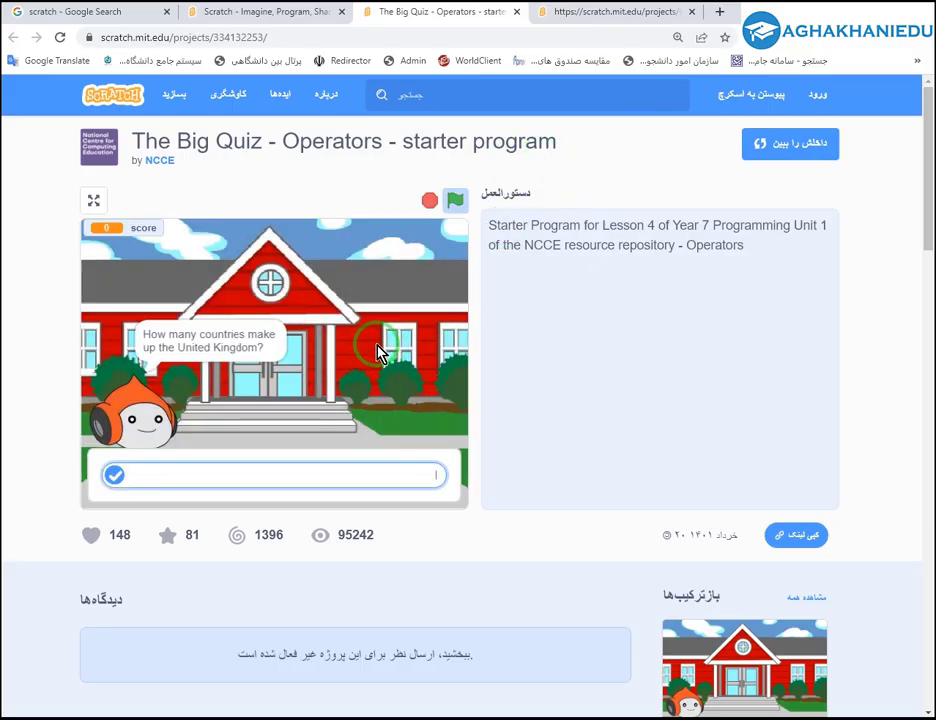
{"action": "left_click", "coordinate": [550, 20]}
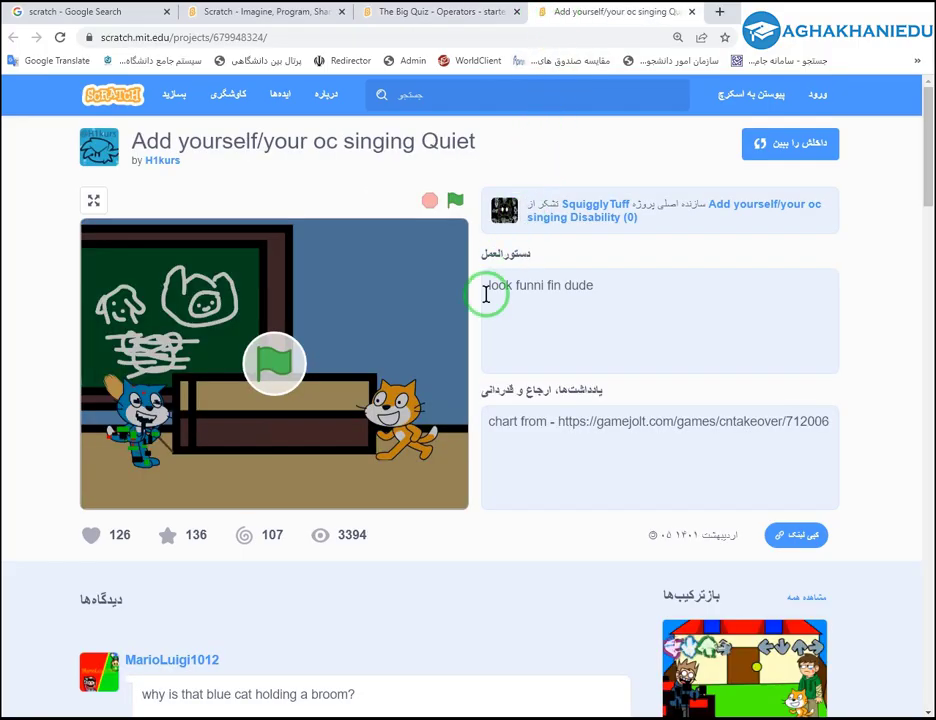
{"action": "left_click", "coordinate": [390, 324]}
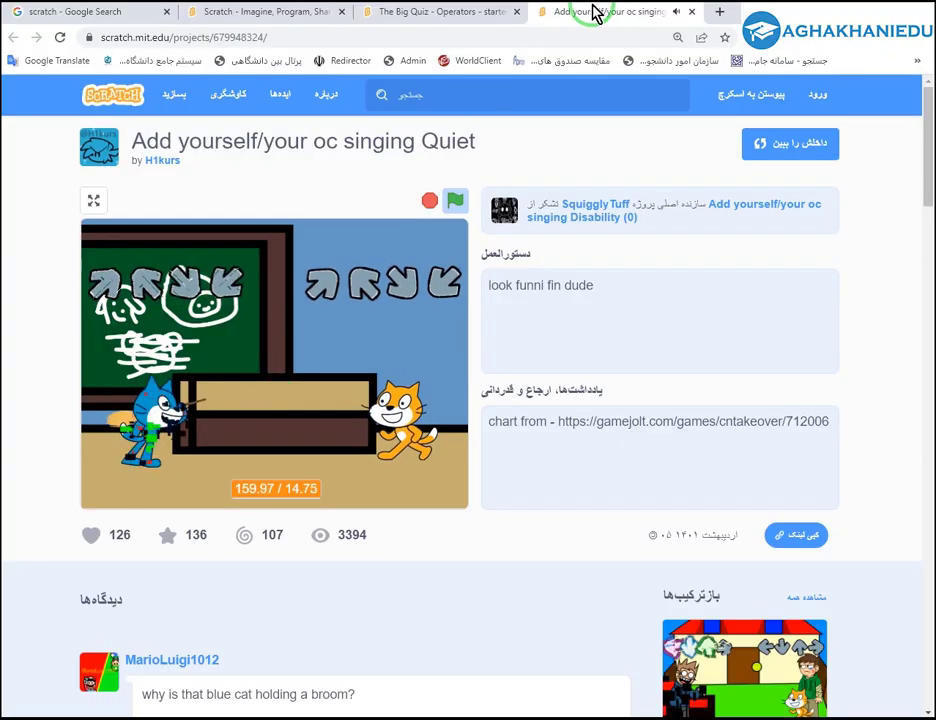
Stop, restart and stop the singing project, then close both project tabs.
{"action": "left_click", "coordinate": [431, 201]}
{"action": "left_click", "coordinate": [455, 201]}
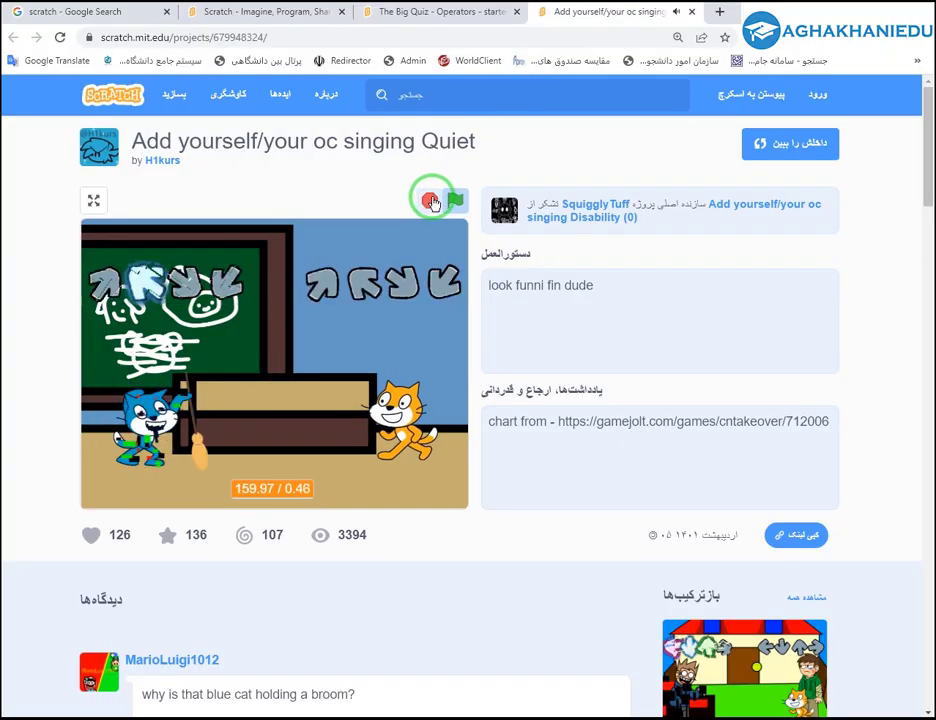
{"action": "left_click", "coordinate": [432, 202]}
{"action": "middle_click", "coordinate": [620, 18]}
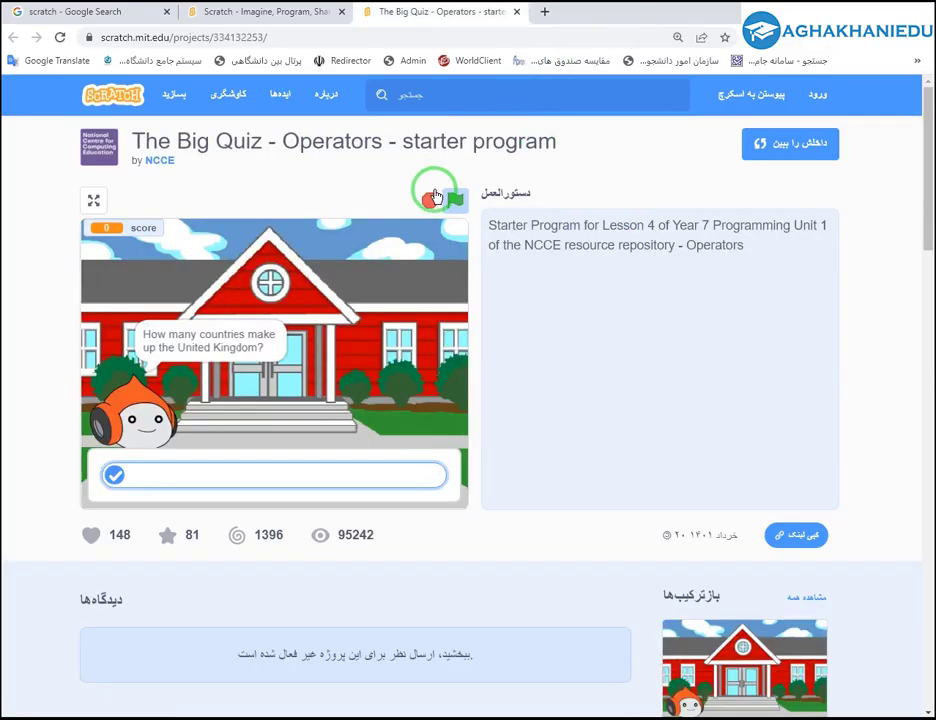
{"action": "middle_click", "coordinate": [437, 18]}
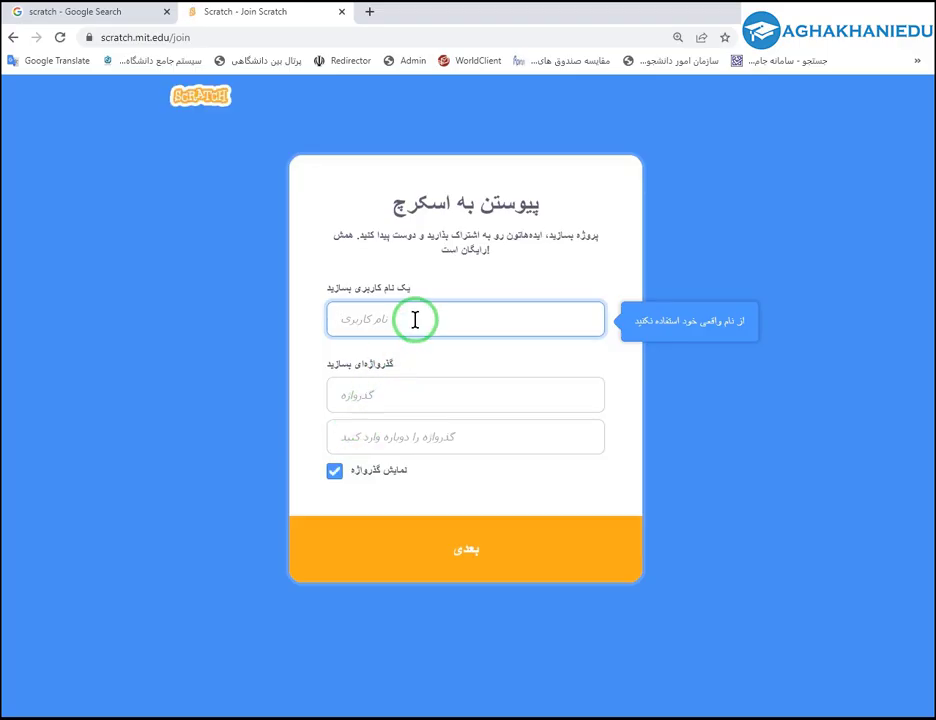
Replace the taken username with a new one, enter and confirm a password, and submit.
{"action": "type", "text": "aghakhani"}
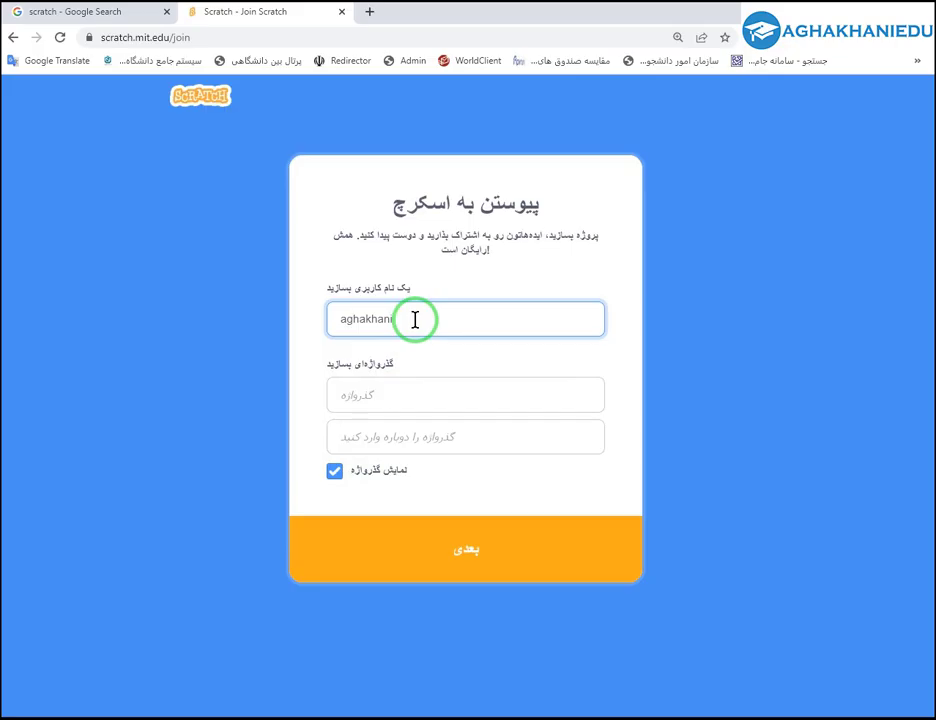
{"action": "left_click", "coordinate": [356, 396]}
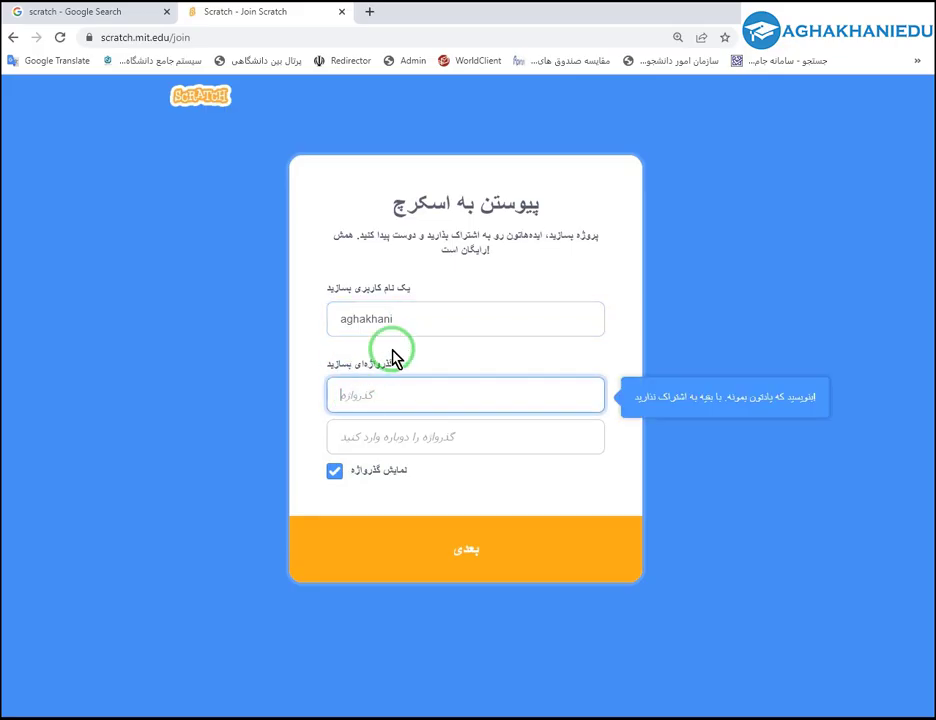
{"action": "left_click", "coordinate": [414, 318]}
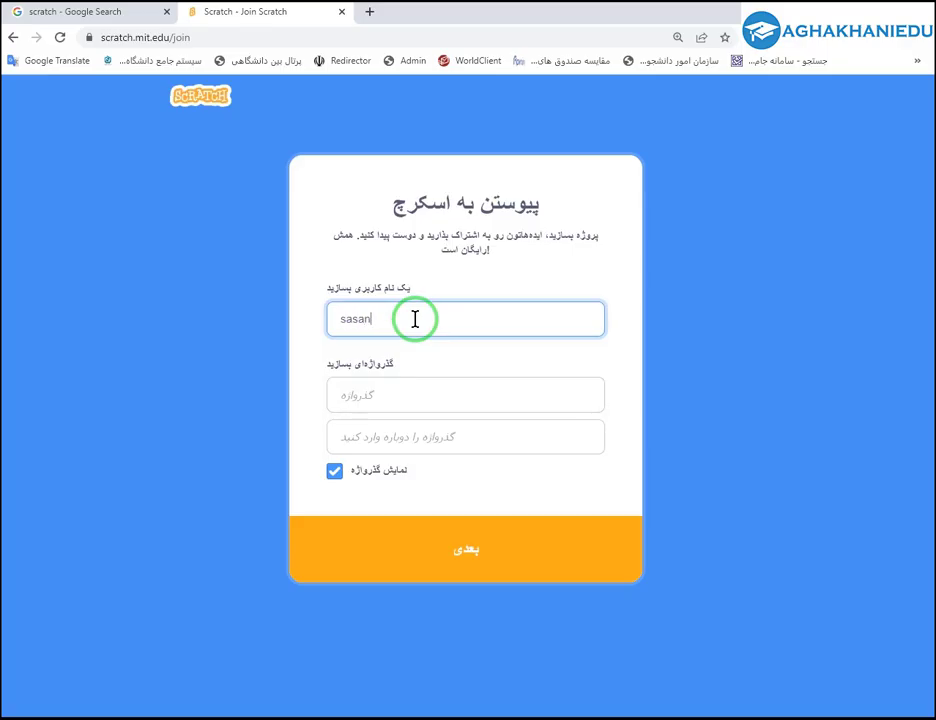
{"action": "left_click", "coordinate": [430, 391]}
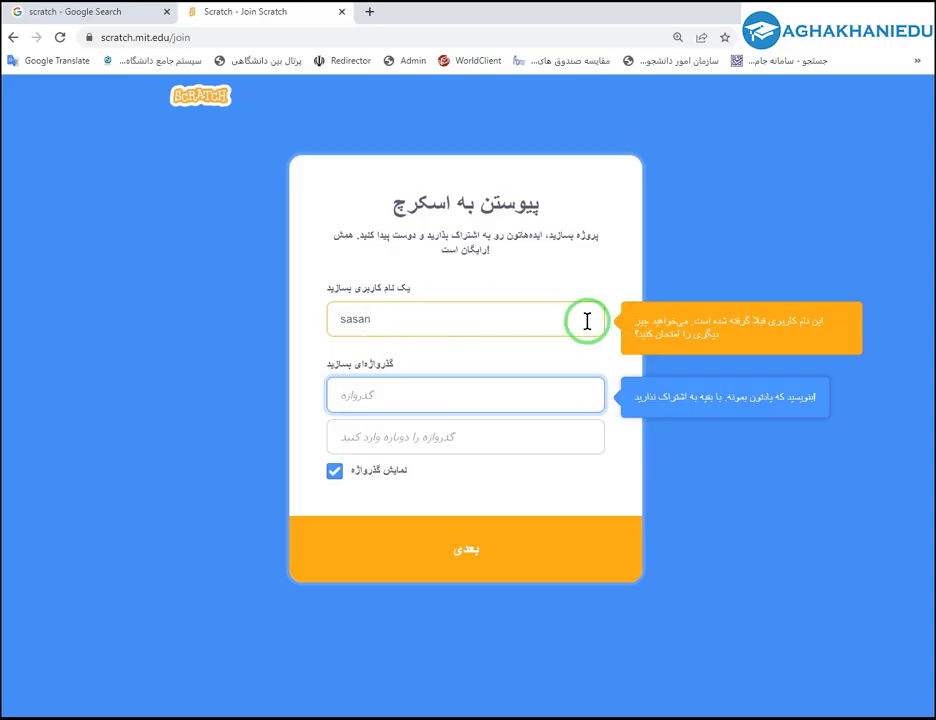
{"action": "double_click", "coordinate": [416, 327]}
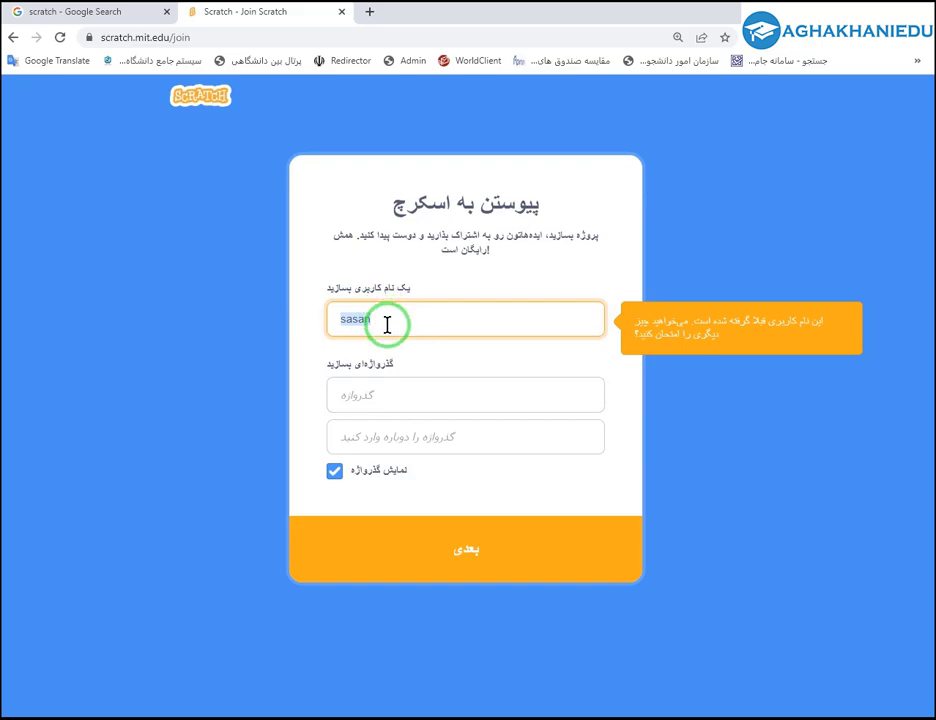
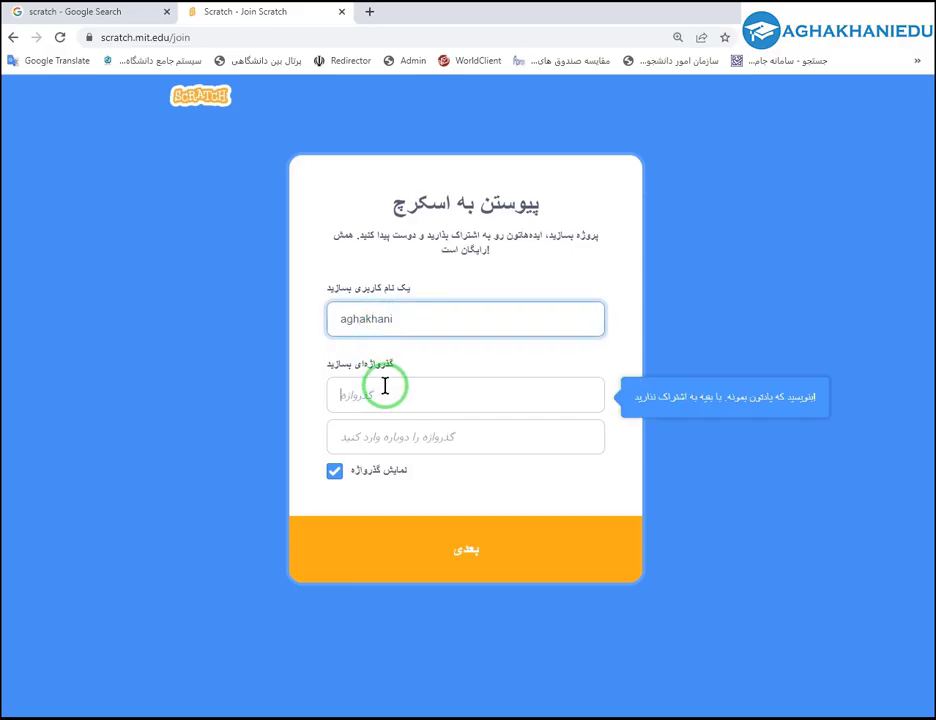
{"action": "left_click", "coordinate": [386, 388]}
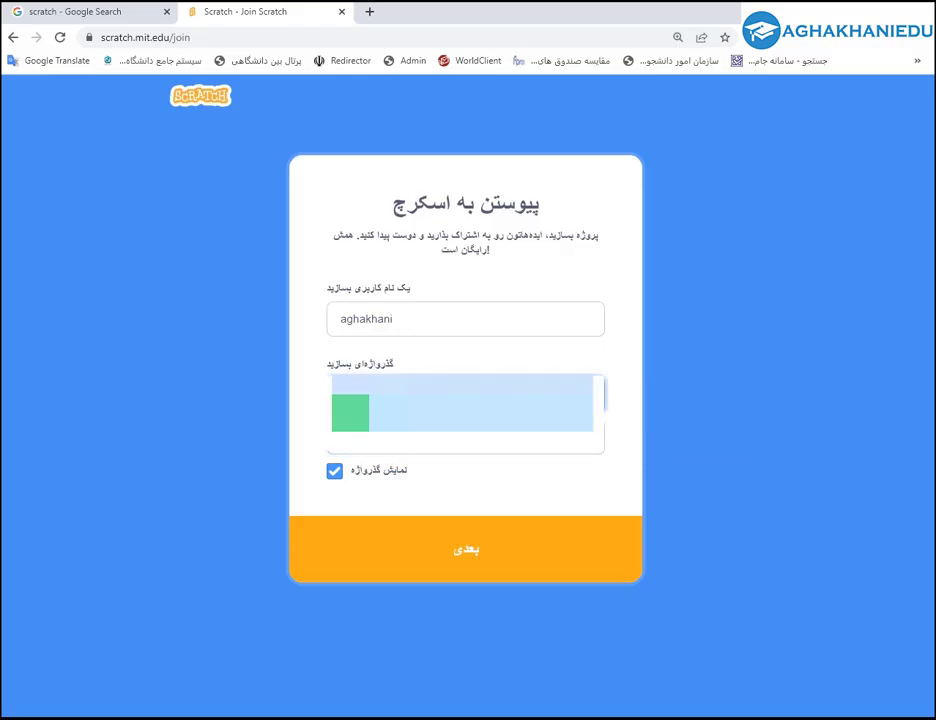
{"action": "left_click", "coordinate": [442, 374]}
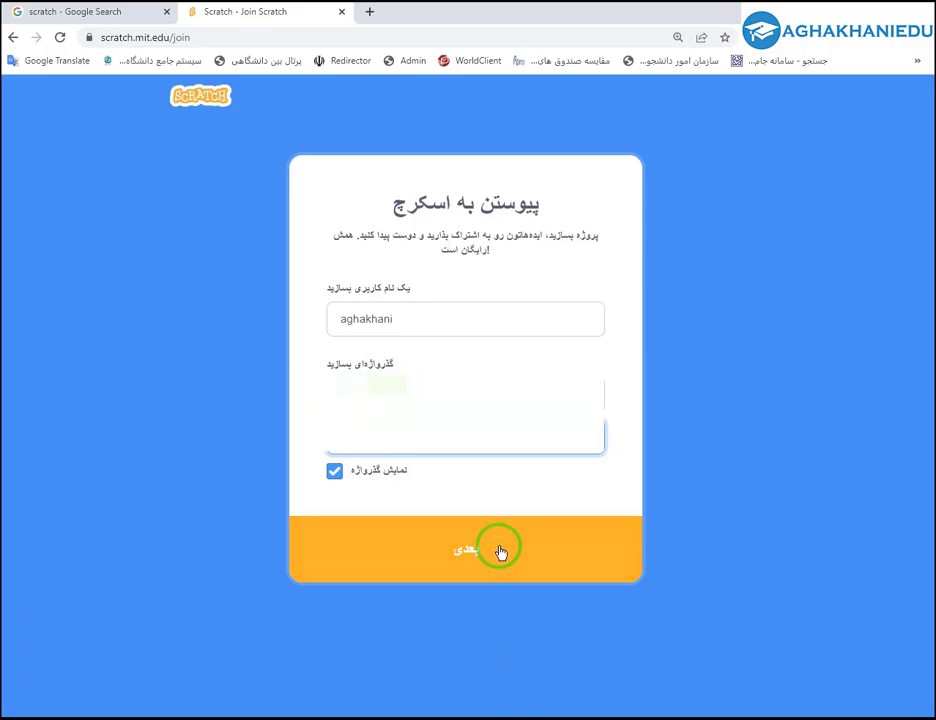
{"action": "left_click", "coordinate": [487, 557]}
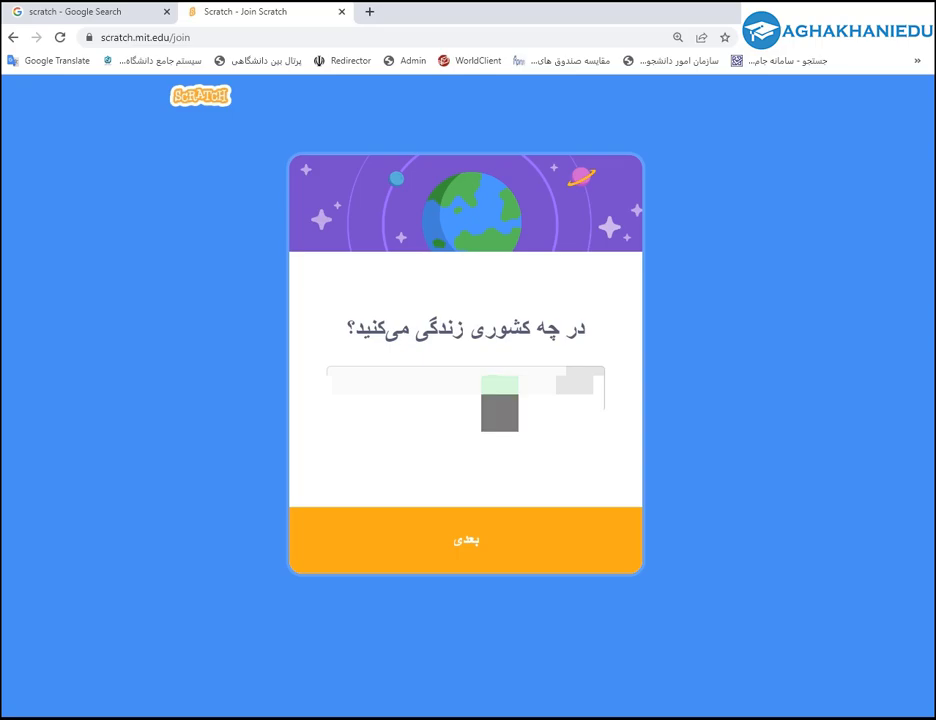
Choose Iran as the country of residence and continue.
{"action": "left_click", "coordinate": [273, 169]}
{"action": "left_click", "coordinate": [339, 313]}
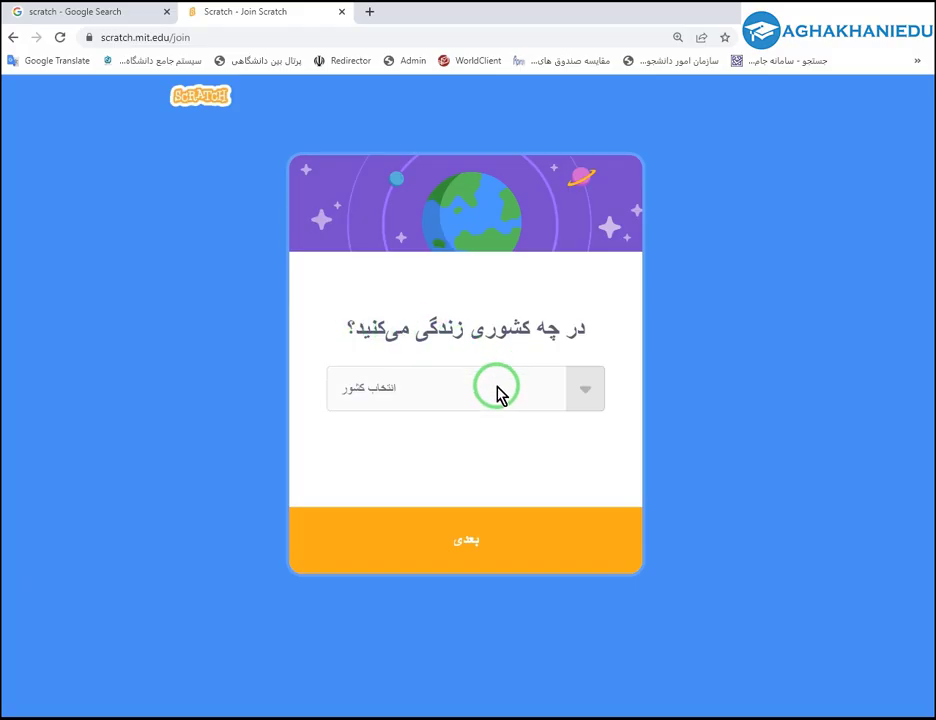
{"action": "left_click", "coordinate": [500, 393]}
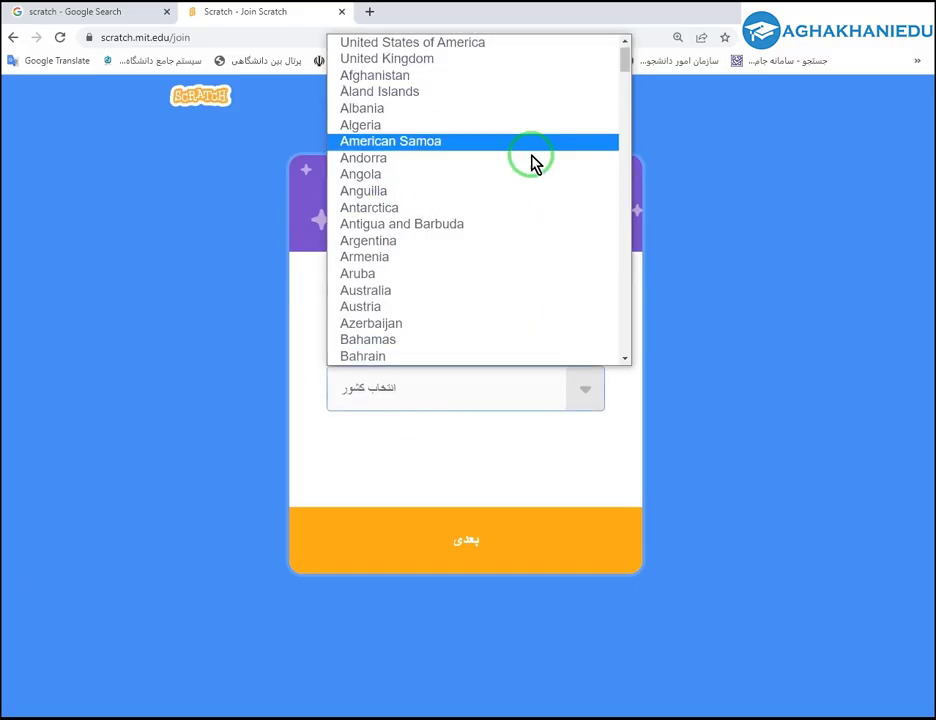
{"action": "scroll", "coordinate": [441, 323], "scroll_direction": "down", "scroll_amount": 10}
{"action": "scroll", "coordinate": [441, 323], "scroll_direction": "down", "scroll_amount": 10}
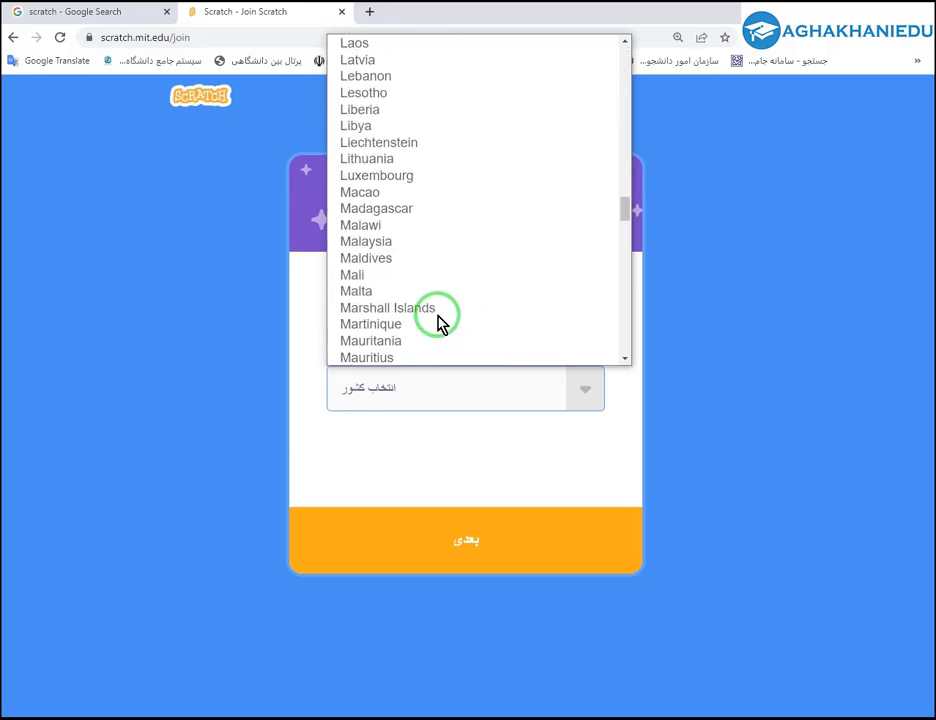
{"action": "scroll", "coordinate": [441, 323], "scroll_direction": "down", "scroll_amount": 15}
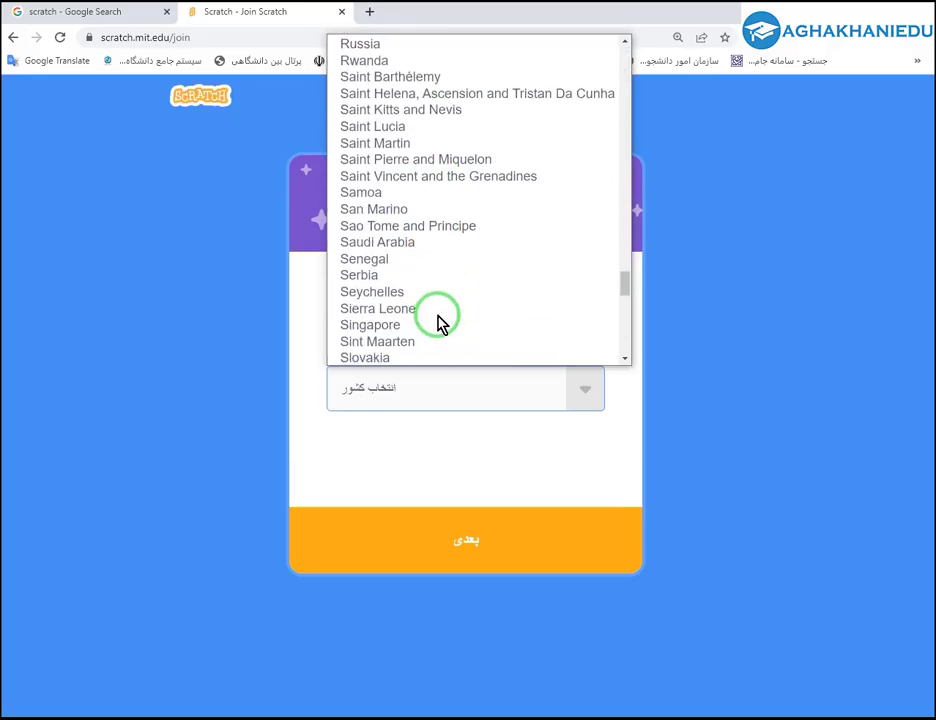
{"action": "scroll", "coordinate": [441, 323], "scroll_direction": "down", "scroll_amount": 4}
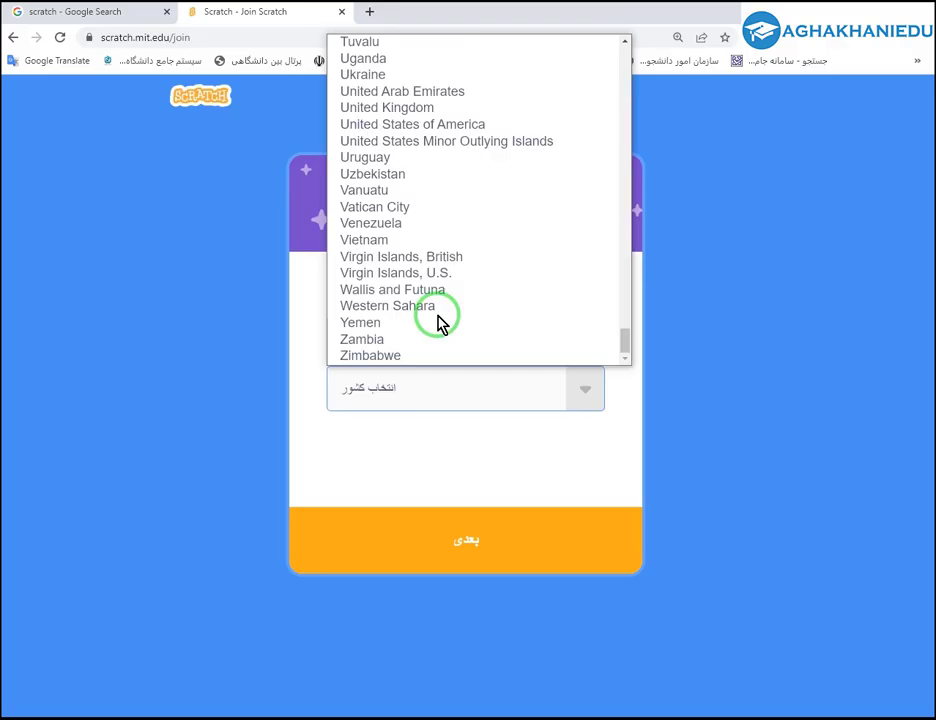
{"action": "scroll", "coordinate": [441, 323], "scroll_direction": "up", "scroll_amount": 20}
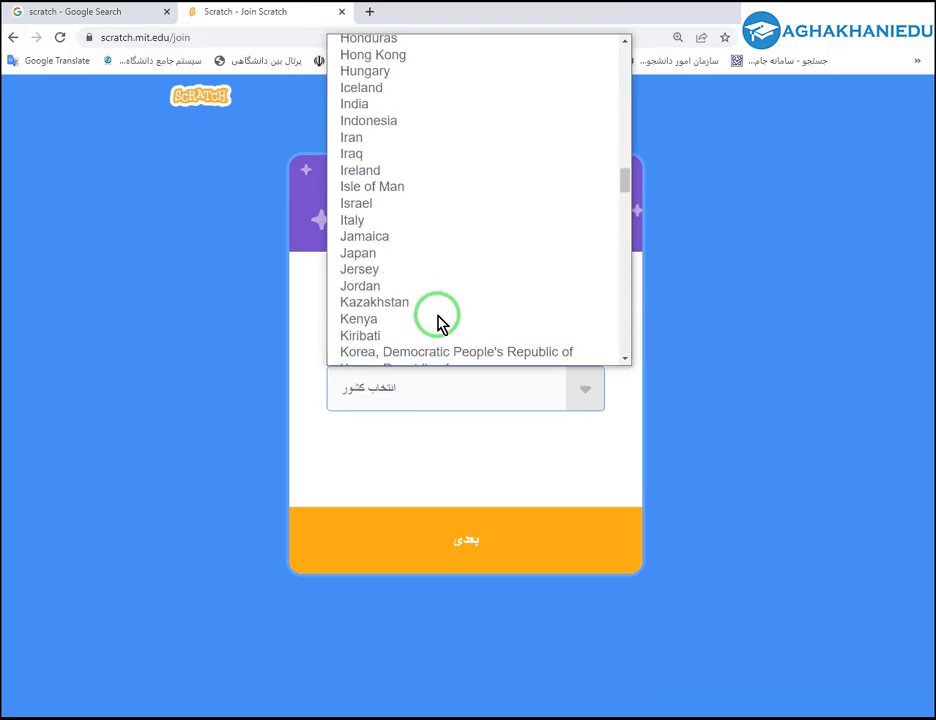
{"action": "left_click", "coordinate": [378, 146]}
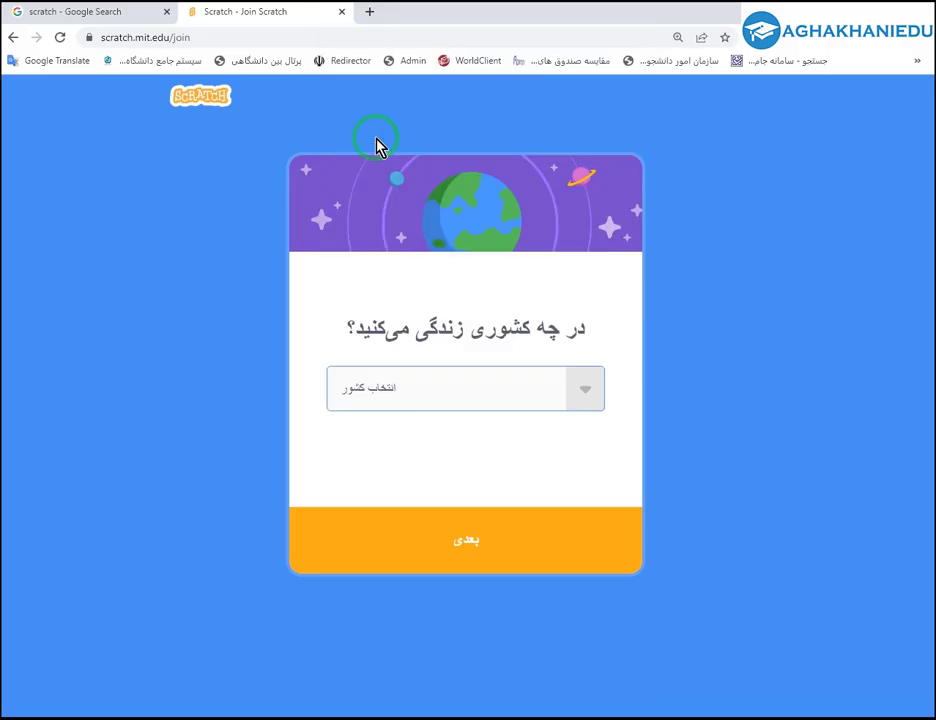
{"action": "left_click", "coordinate": [507, 546]}
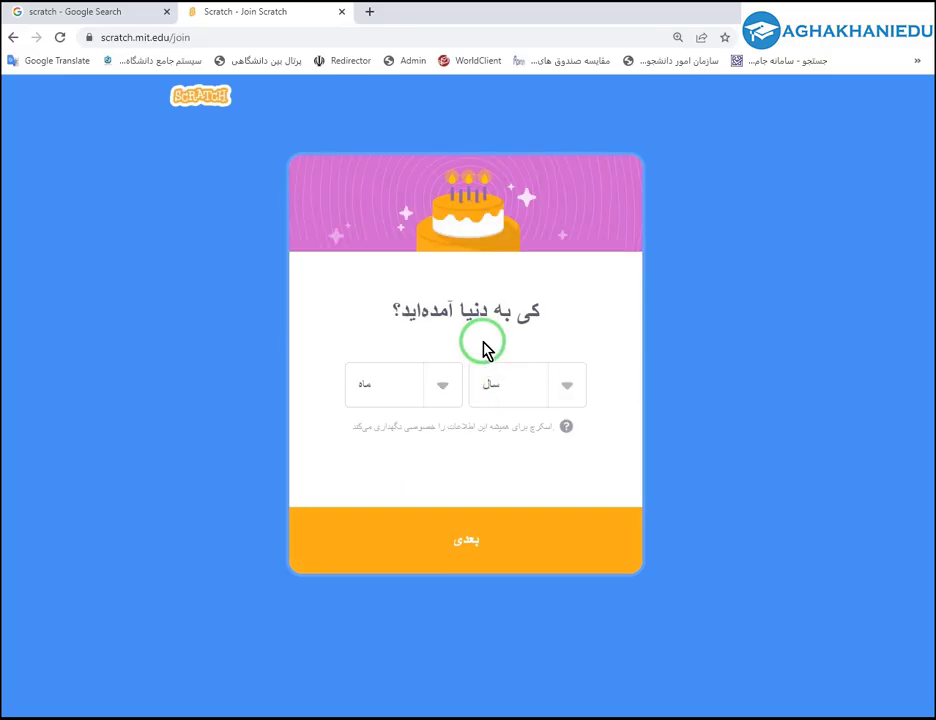
Set the birth date to March 1998 and select male as the gender.
{"action": "left_click", "coordinate": [508, 394]}
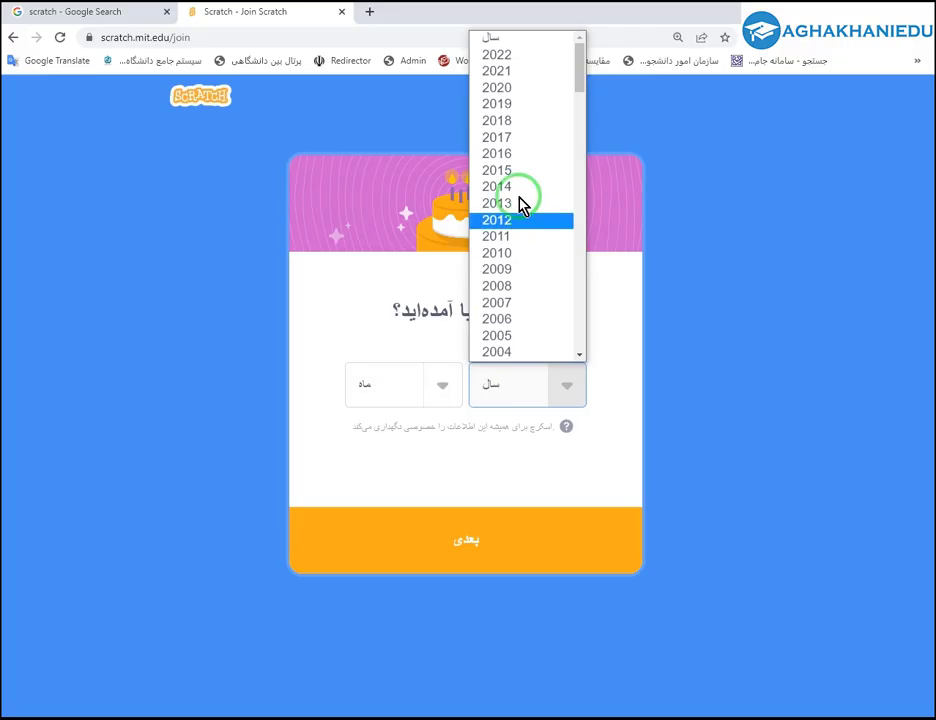
{"action": "scroll", "coordinate": [526, 251], "scroll_direction": "down", "scroll_amount": 3}
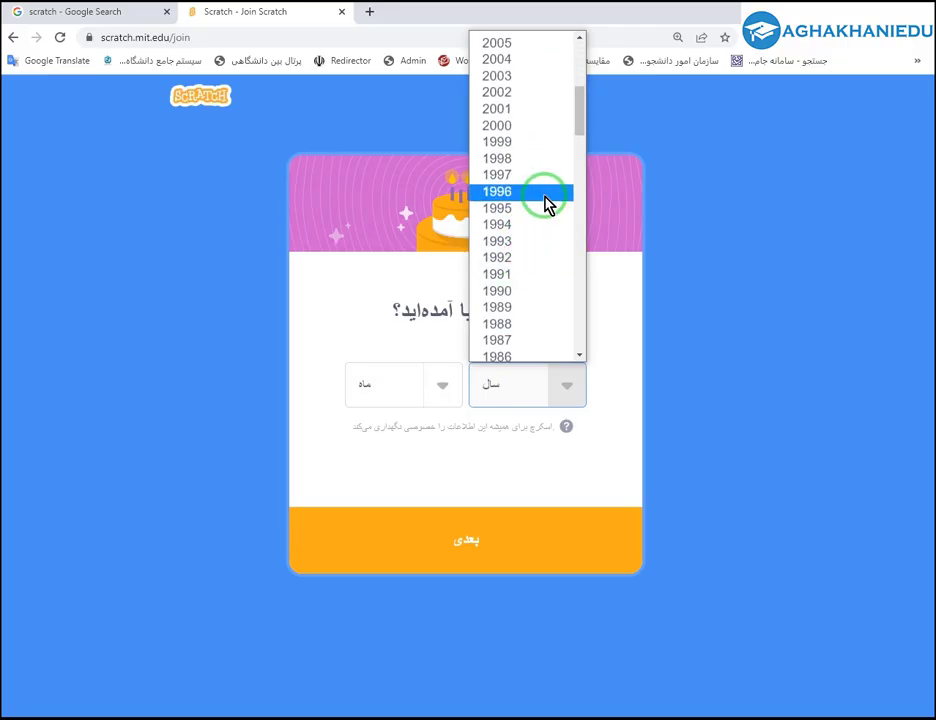
{"action": "left_click", "coordinate": [518, 160]}
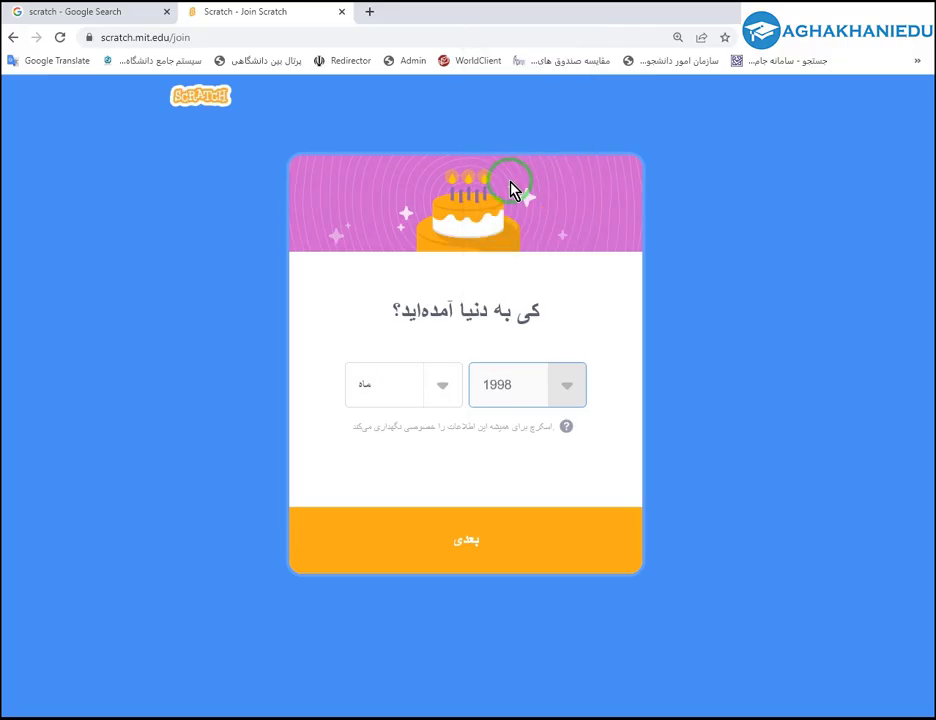
{"action": "left_click", "coordinate": [378, 398]}
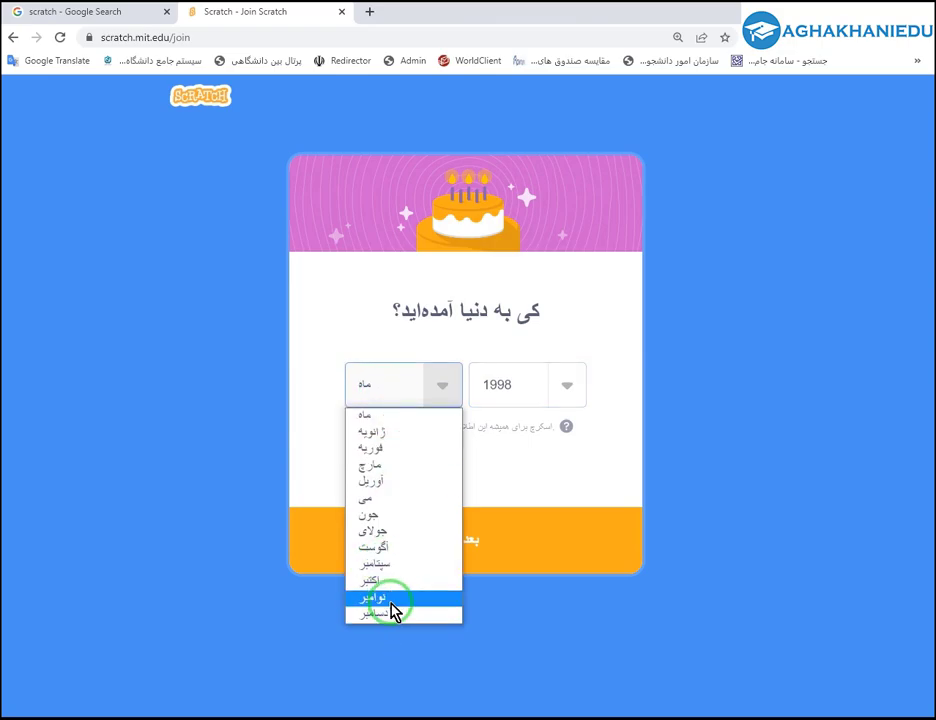
{"action": "left_click", "coordinate": [391, 466]}
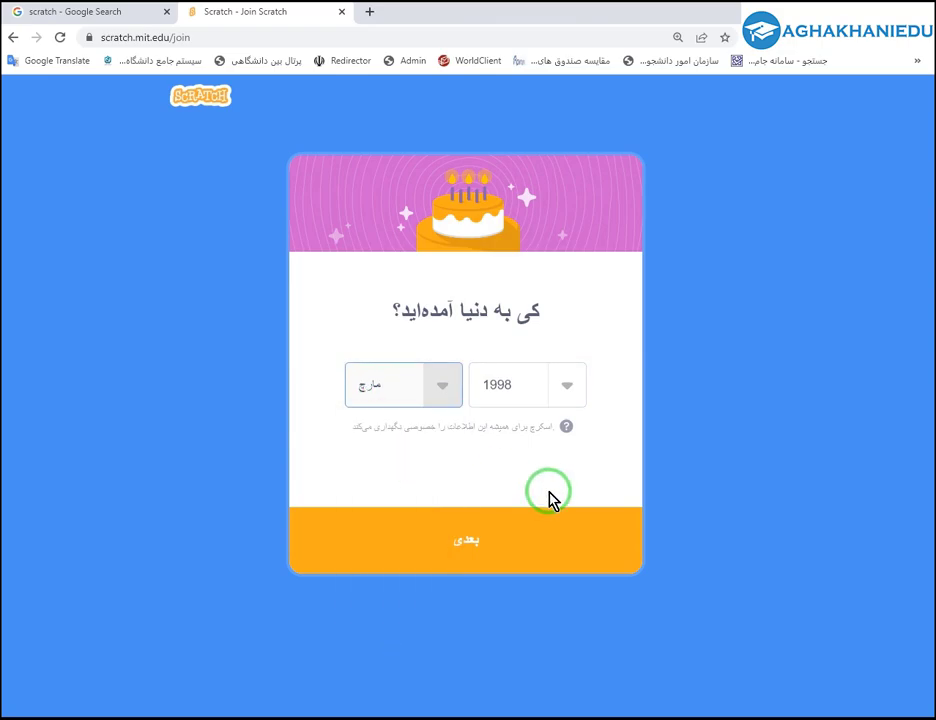
{"action": "left_click", "coordinate": [517, 550]}
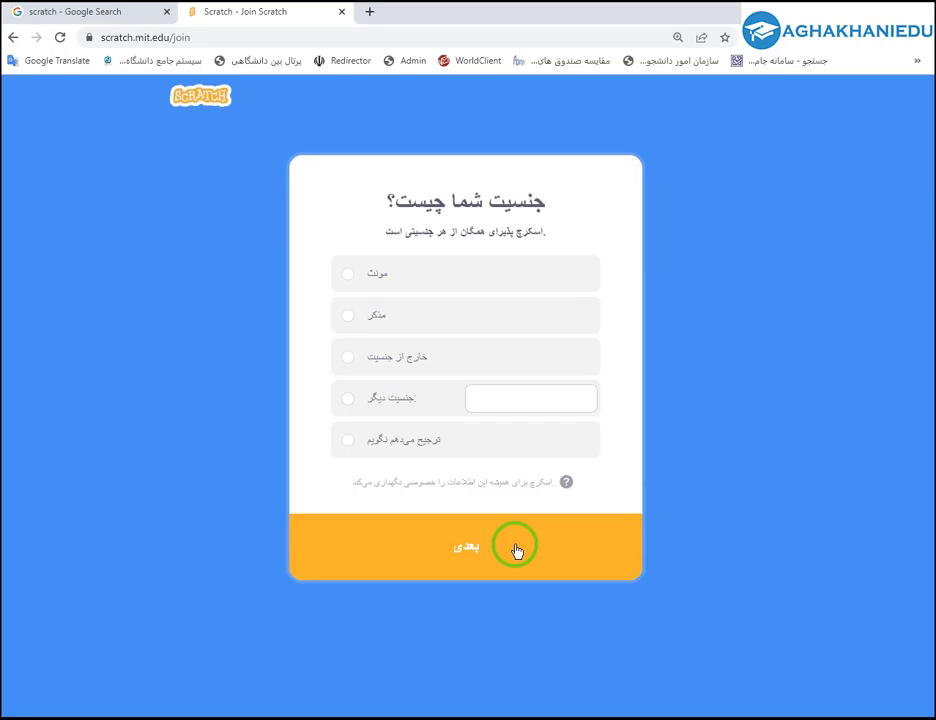
{"action": "left_click", "coordinate": [379, 318]}
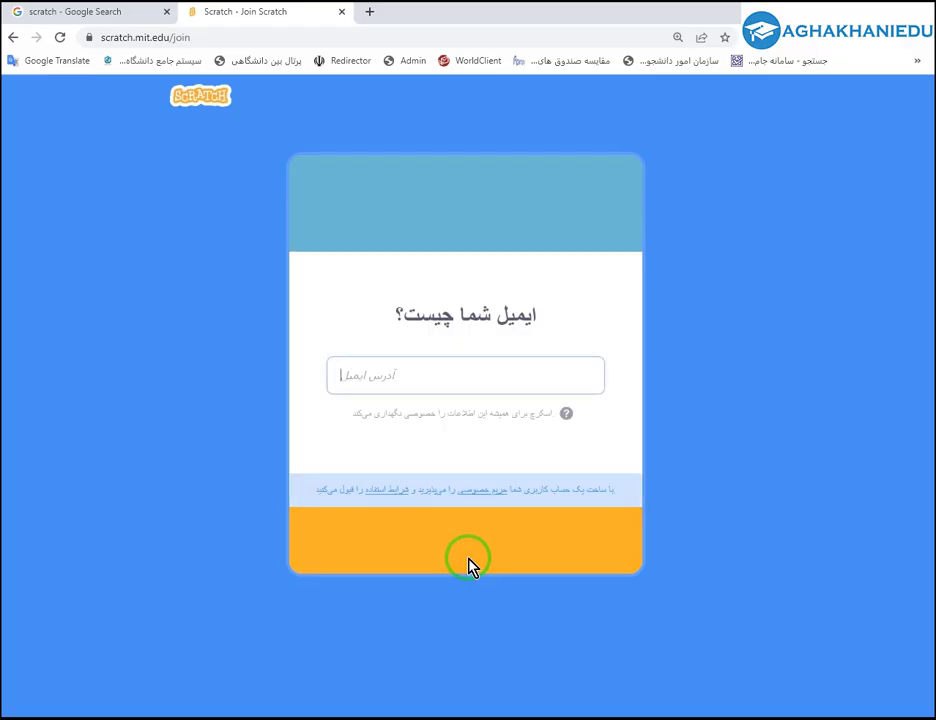
Enter the account's e-mail address and create the new Scratch account.
{"action": "left_click", "coordinate": [411, 375]}
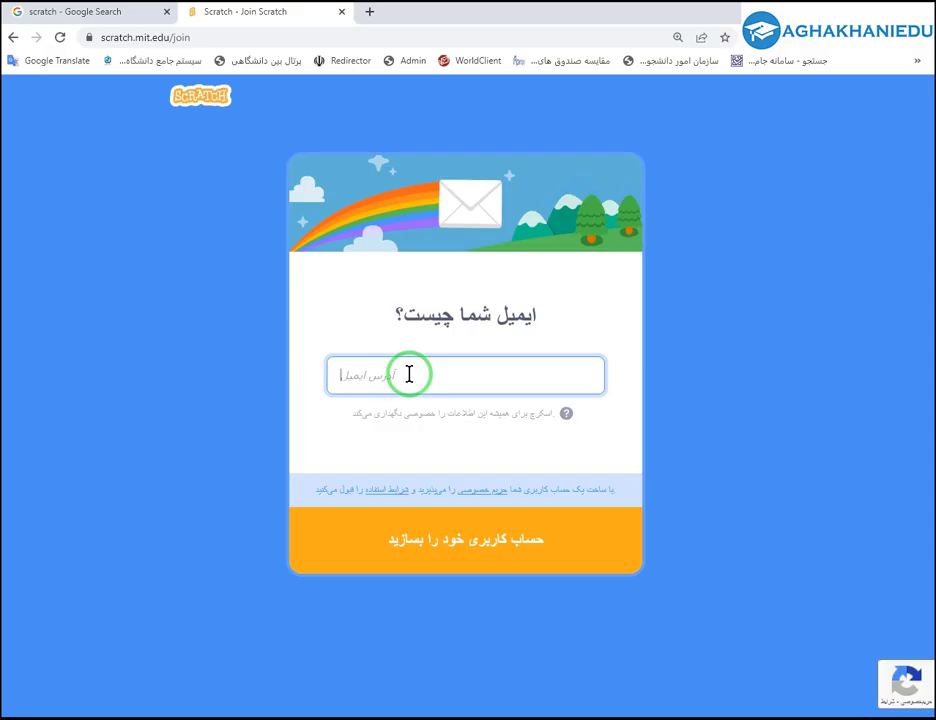
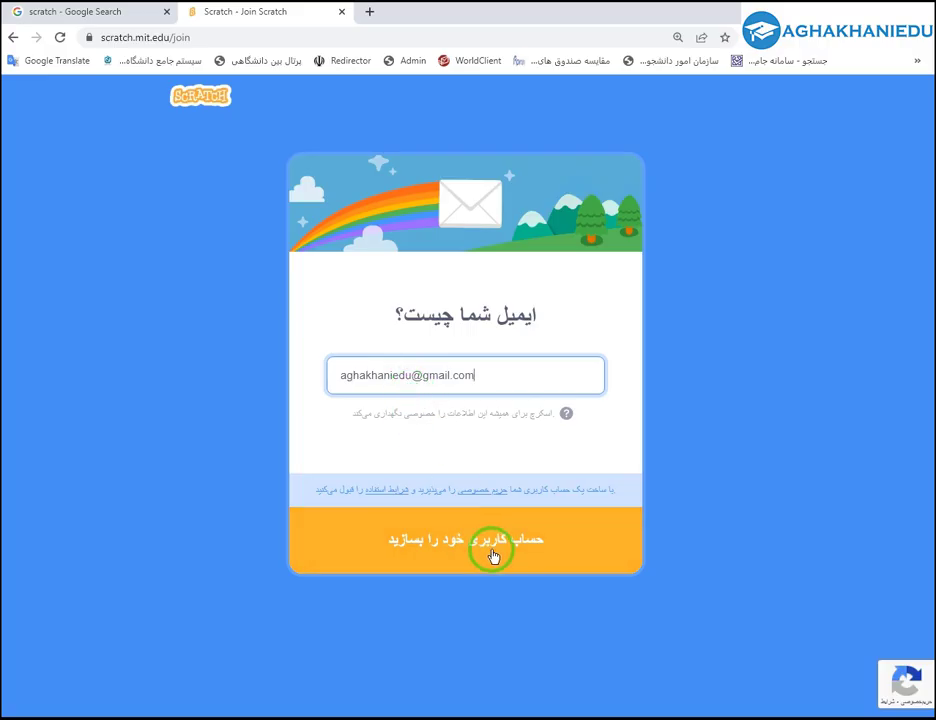
{"action": "left_click", "coordinate": [492, 555]}
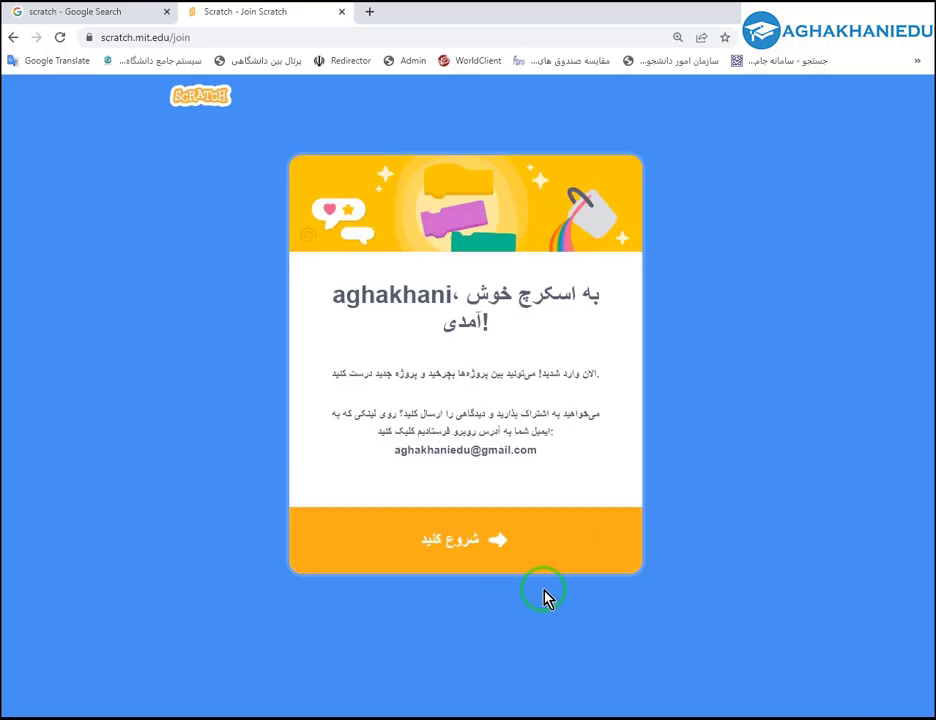
Continue from the welcome page to the signed-in home page and open the account menu.
{"action": "left_click", "coordinate": [444, 548]}
{"action": "left_click", "coordinate": [463, 547]}
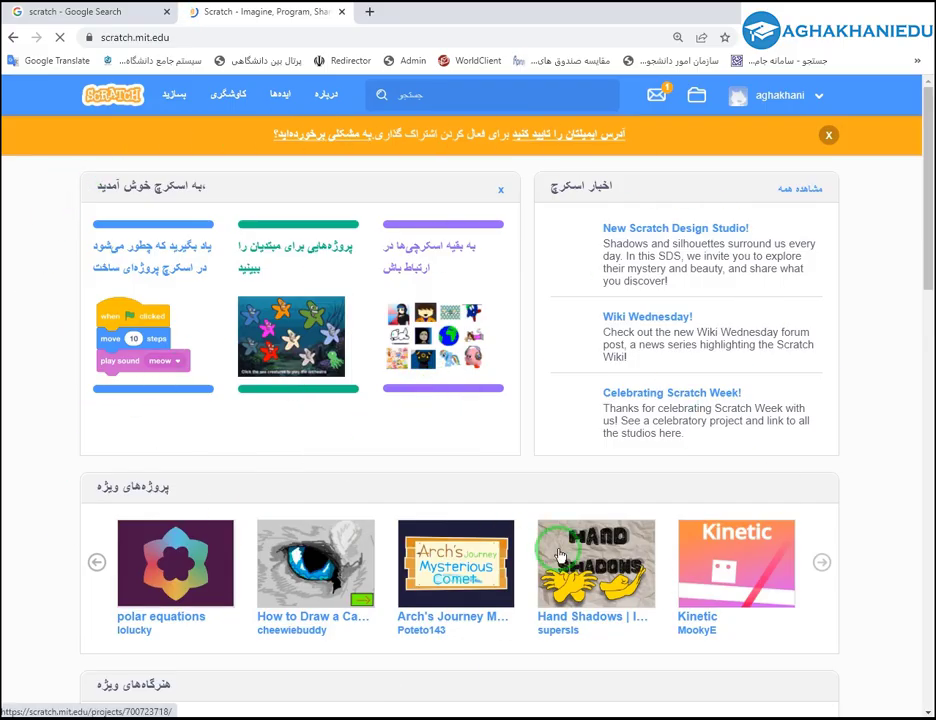
{"action": "scroll", "coordinate": [330, 300], "scroll_direction": "down", "scroll_amount": 3}
{"action": "scroll", "coordinate": [653, 278], "scroll_direction": "up", "scroll_amount": 3}
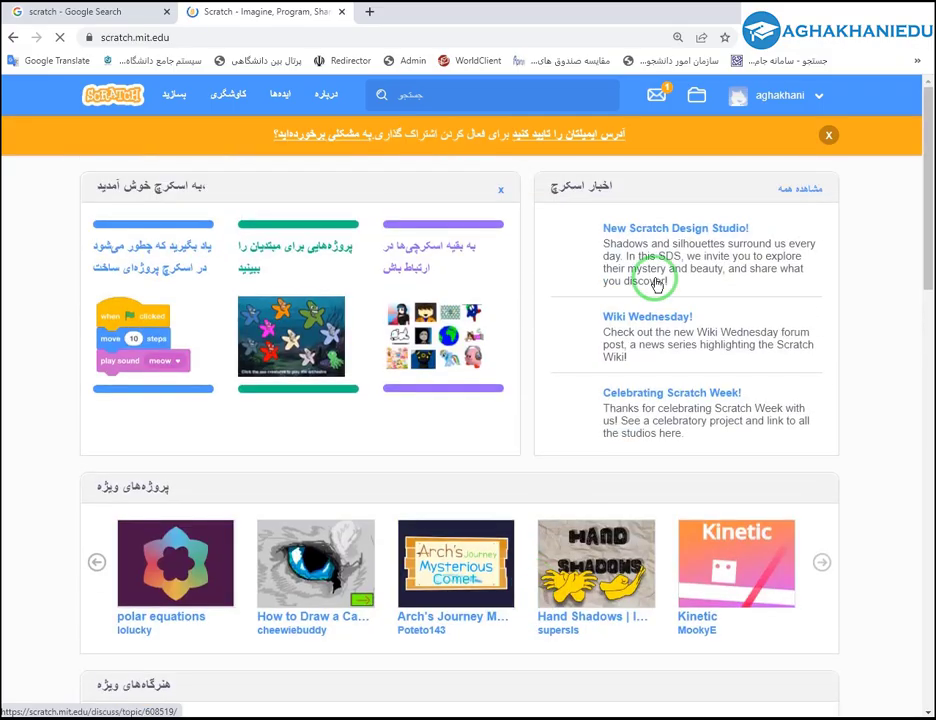
{"action": "left_click", "coordinate": [777, 96]}
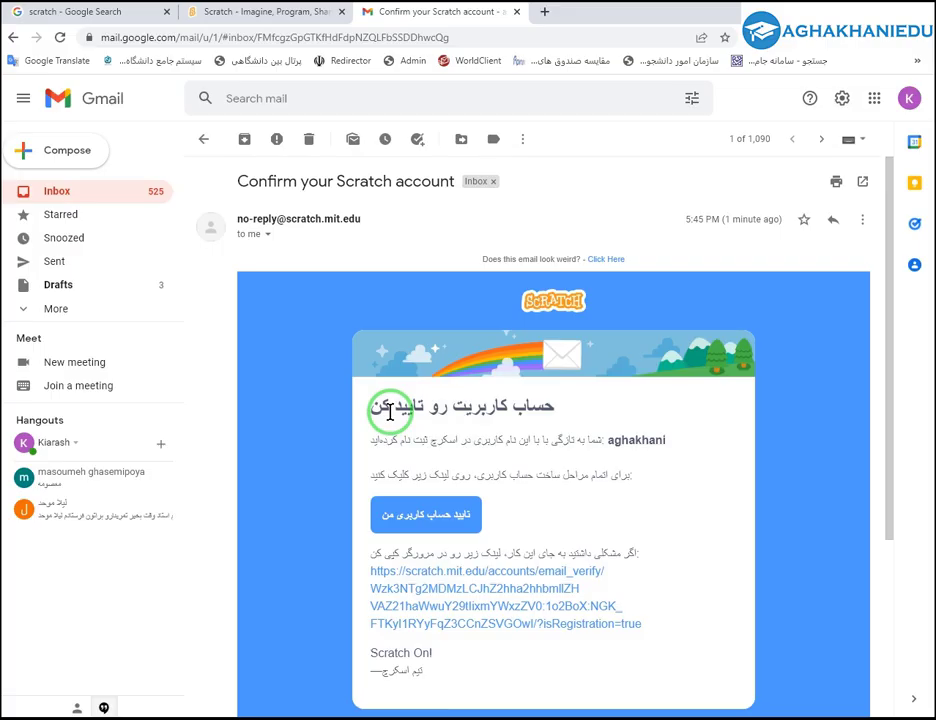
Verify the new Scratch account using the link in the confirmation email.
{"action": "left_click", "coordinate": [440, 525]}
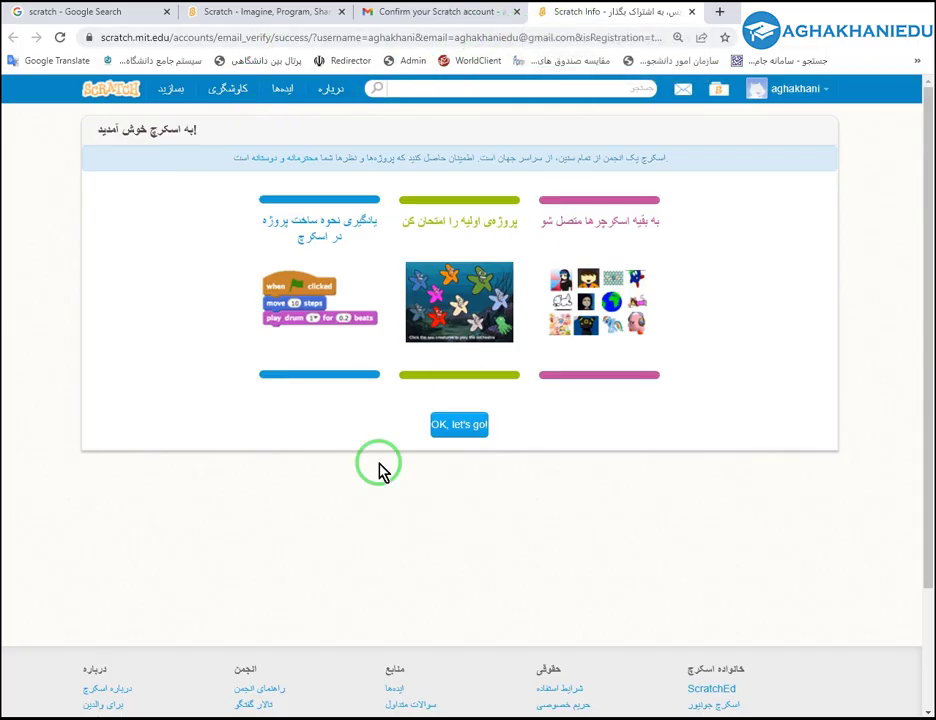
From the home page, open the getting-started tutorial, starter projects and community studio in separate tabs.
{"action": "left_click", "coordinate": [305, 16]}
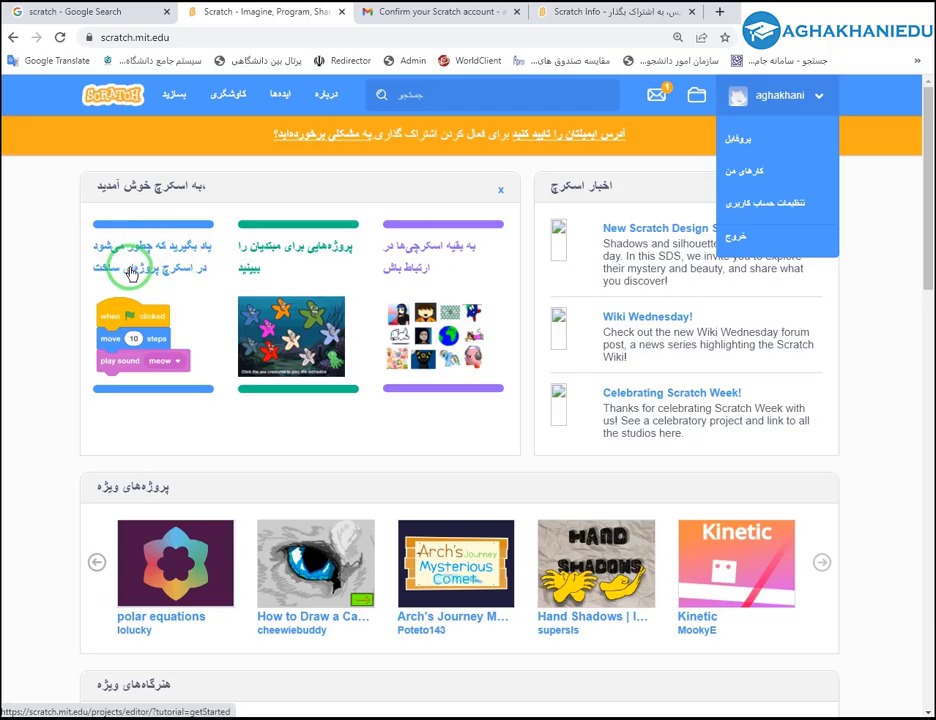
{"action": "left_click", "coordinate": [131, 271]}
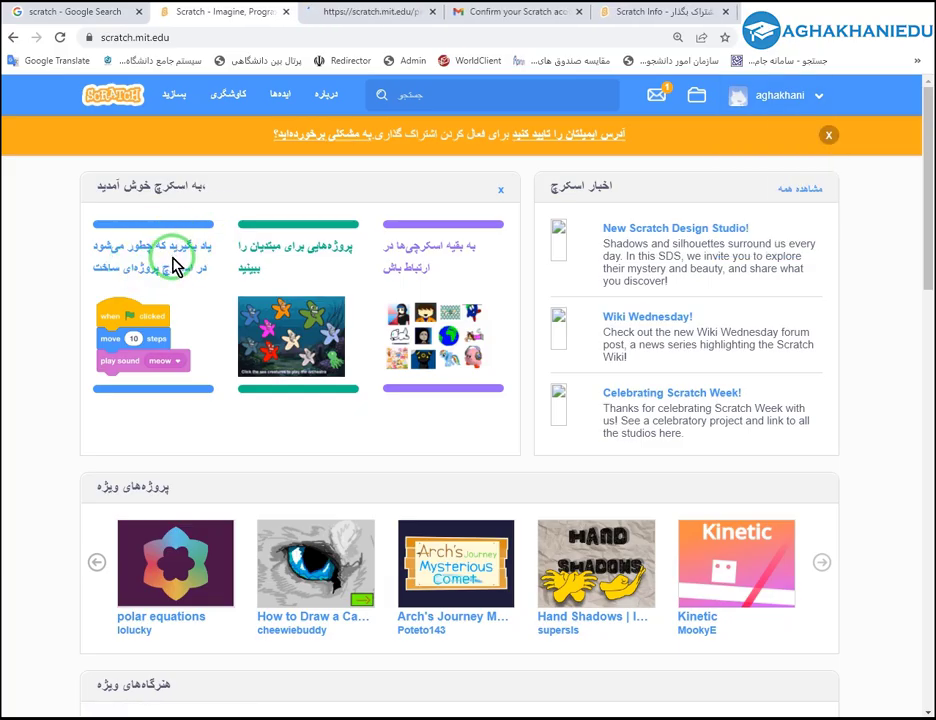
{"action": "left_click", "coordinate": [285, 250]}
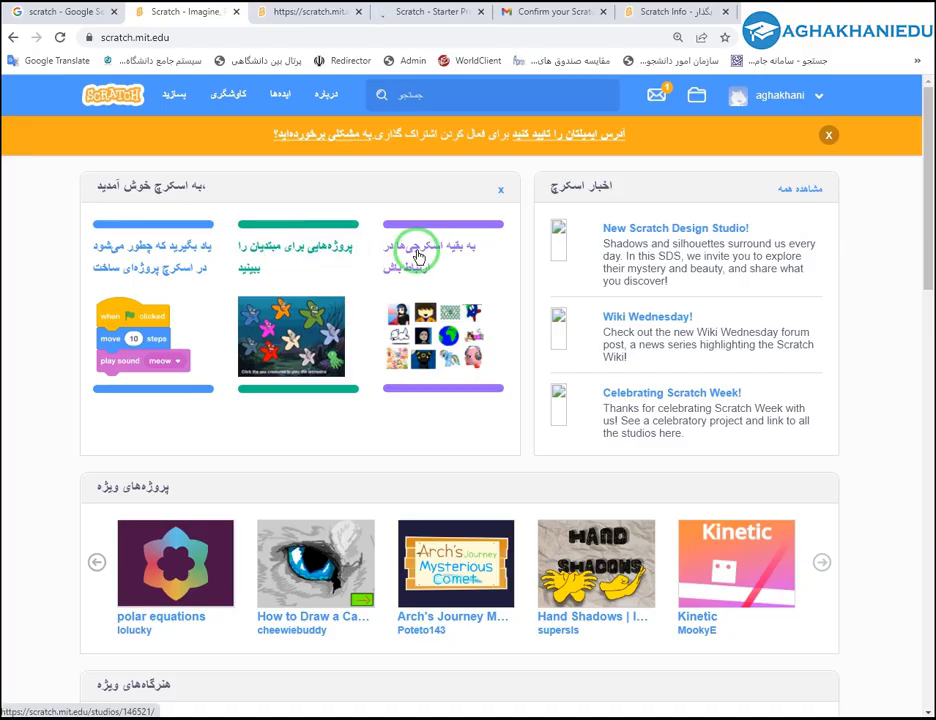
{"action": "middle_click", "coordinate": [418, 257]}
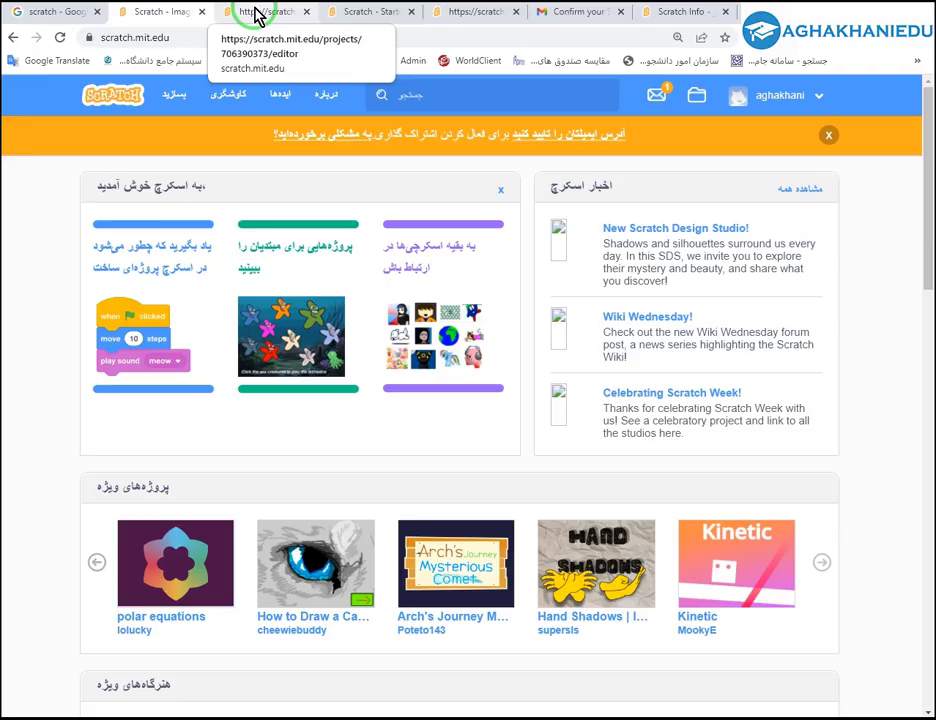
Play the tutorial's intro video, move and close its panel, then close the untitled editor tab.
{"action": "left_click", "coordinate": [258, 14]}
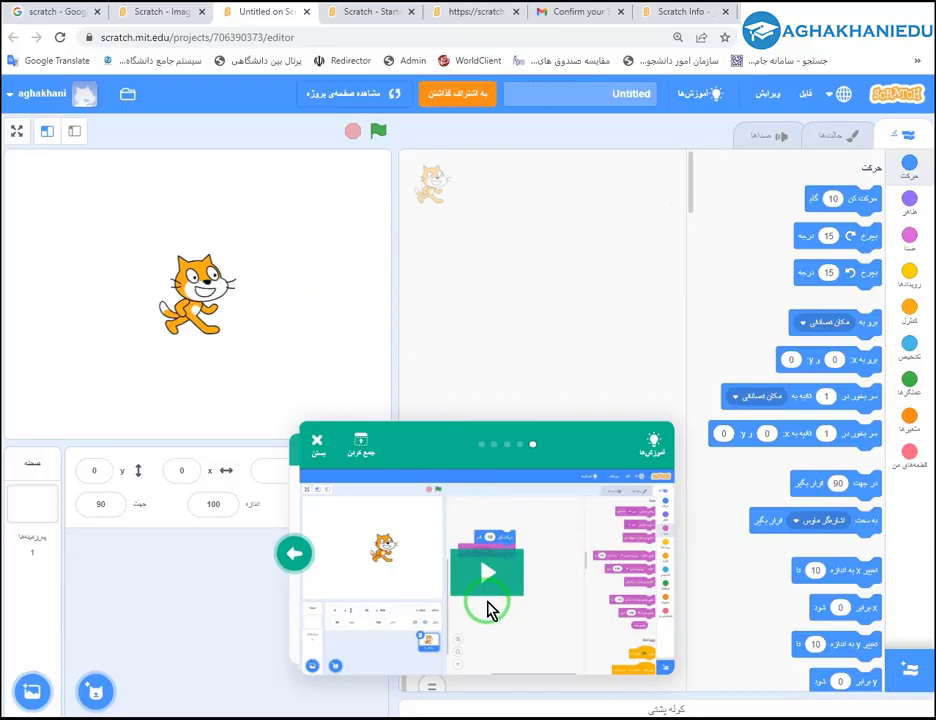
{"action": "left_click", "coordinate": [186, 14]}
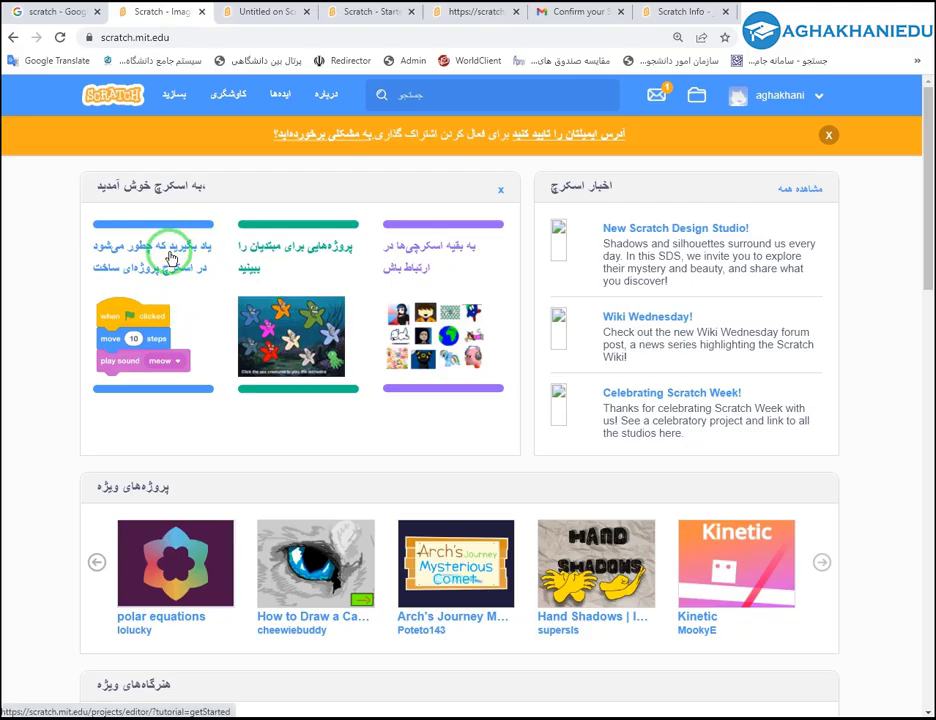
{"action": "left_click", "coordinate": [269, 18]}
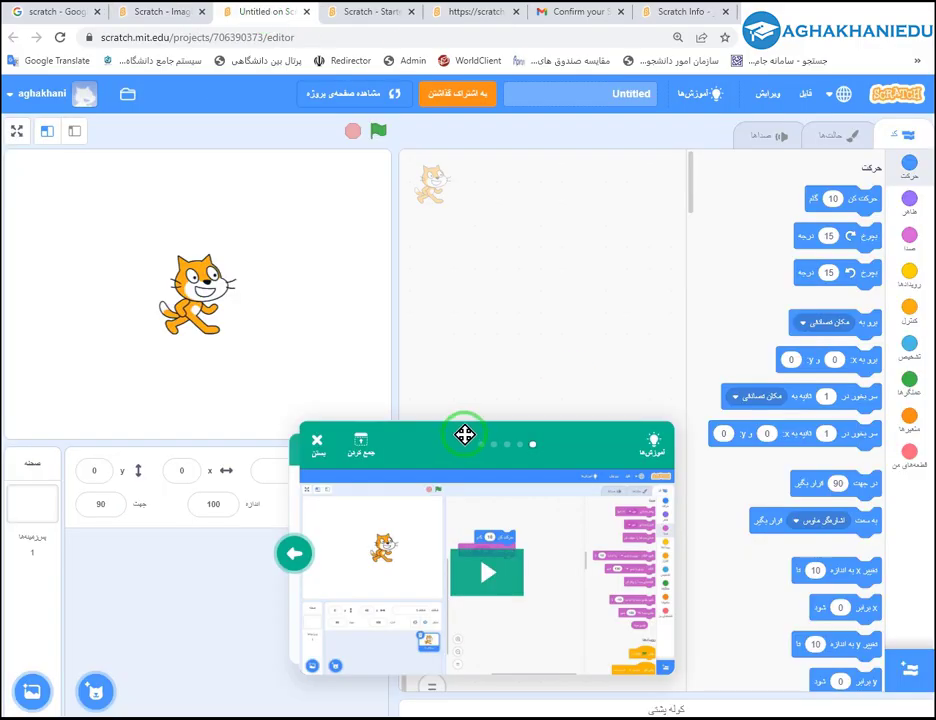
{"action": "left_click", "coordinate": [492, 580]}
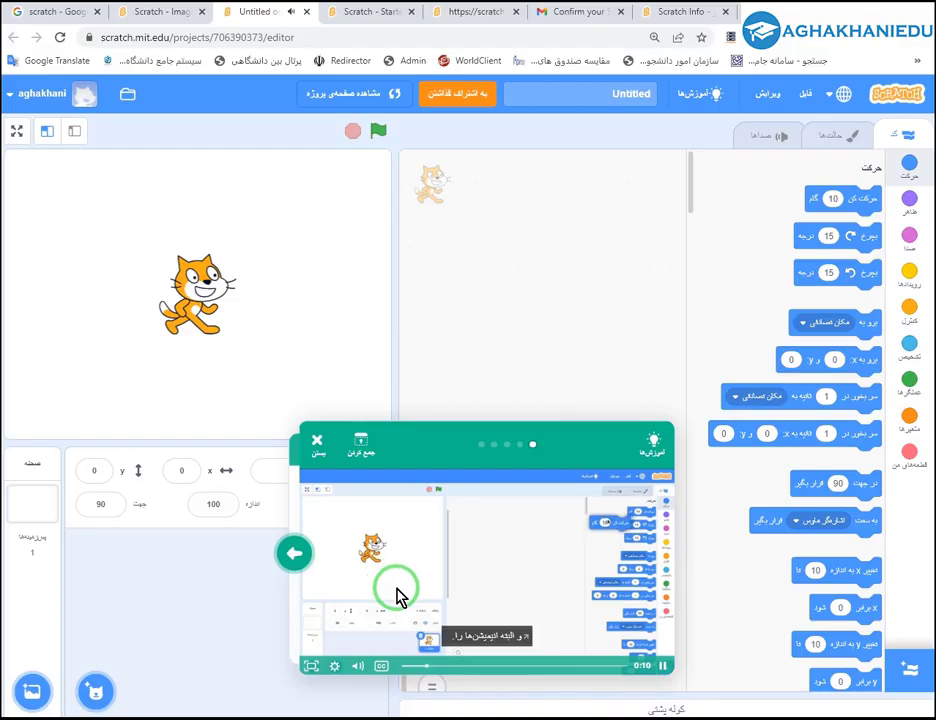
{"action": "left_click_drag", "start_coordinate": [408, 452], "coordinate": [330, 138]}
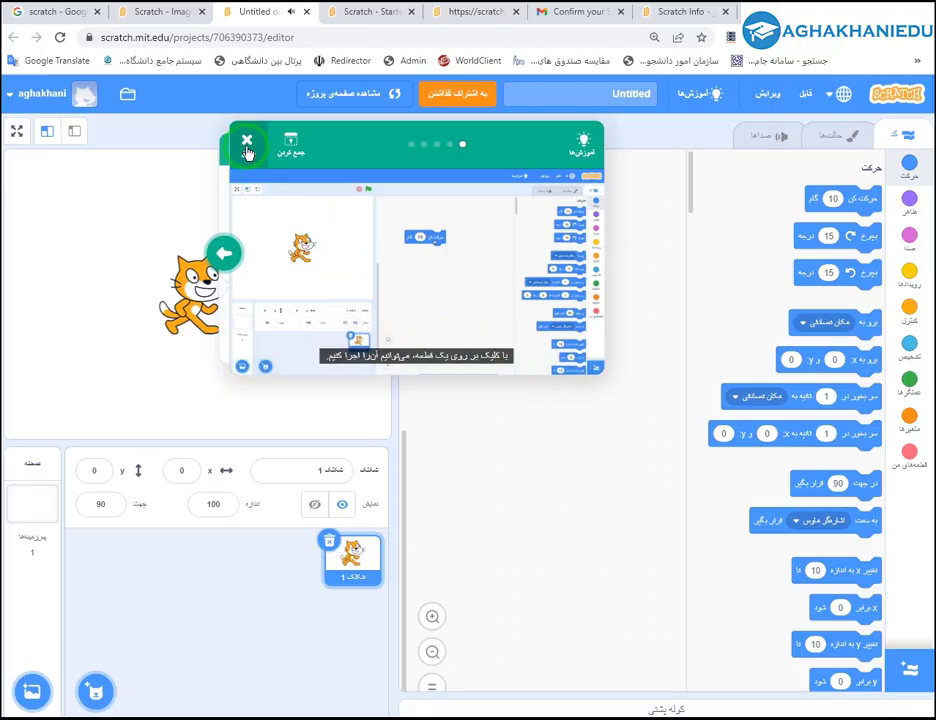
{"action": "left_click", "coordinate": [247, 147]}
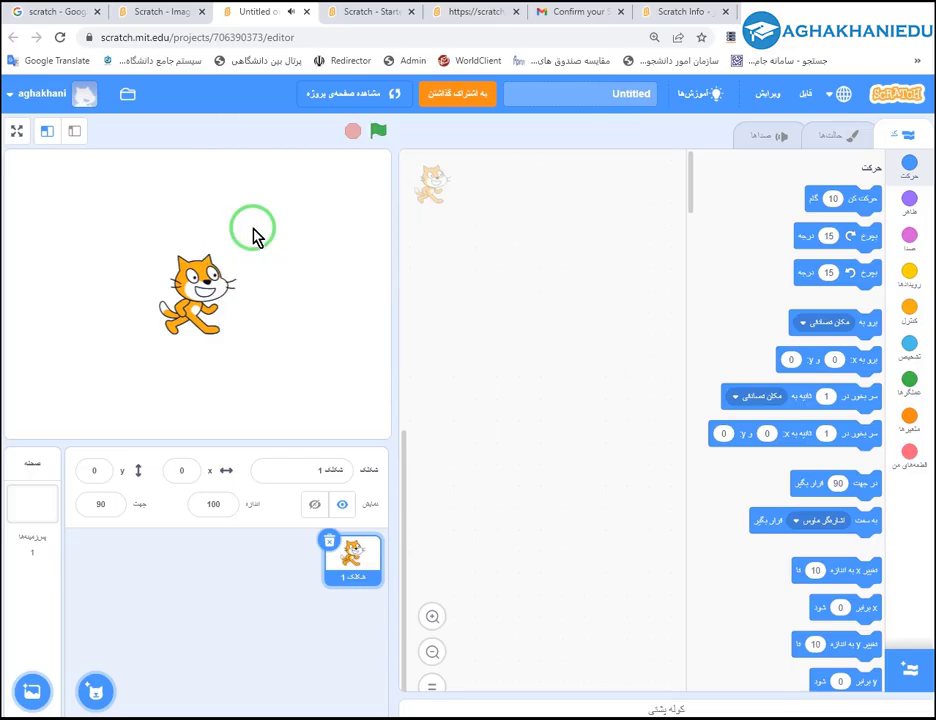
{"action": "middle_click", "coordinate": [256, 15]}
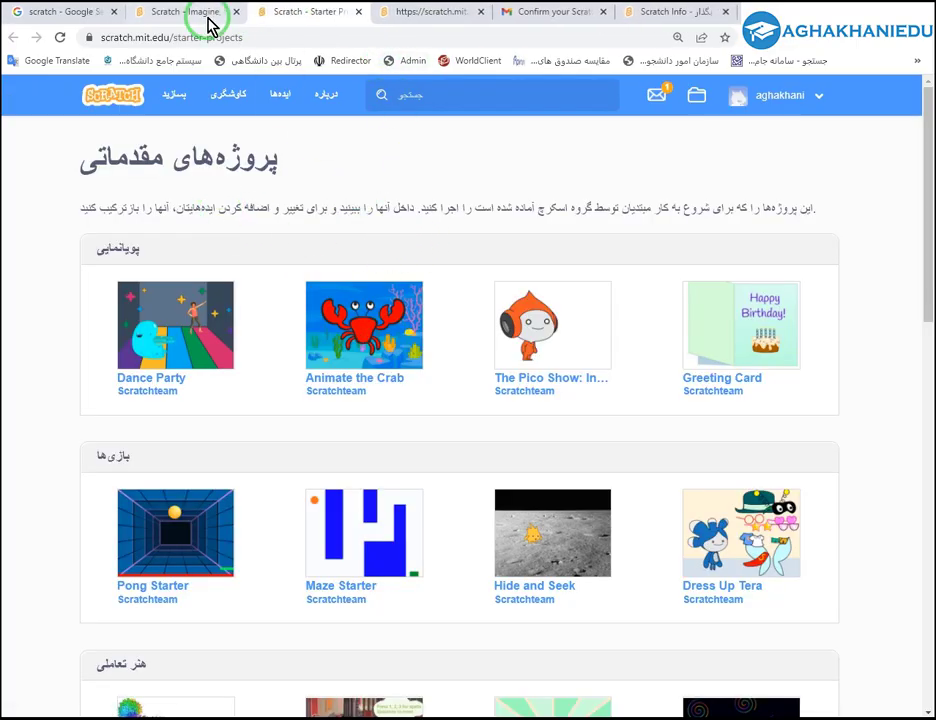
Open the Animate the Crab and Pico Show starter projects in their own tabs.
{"action": "left_click", "coordinate": [210, 14]}
{"action": "left_click", "coordinate": [303, 18]}
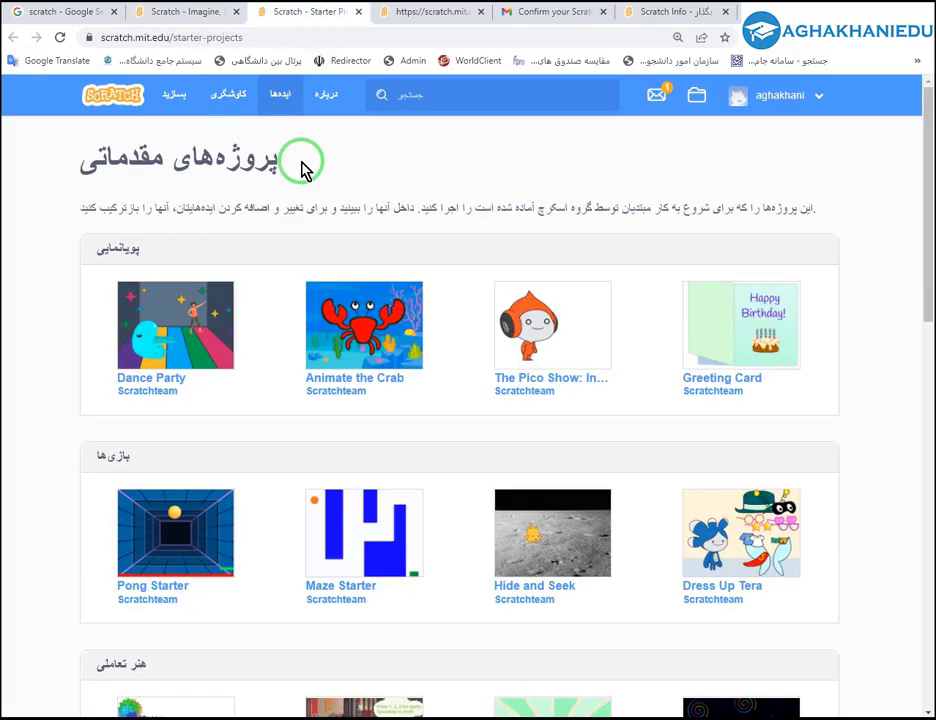
{"action": "middle_click", "coordinate": [420, 343]}
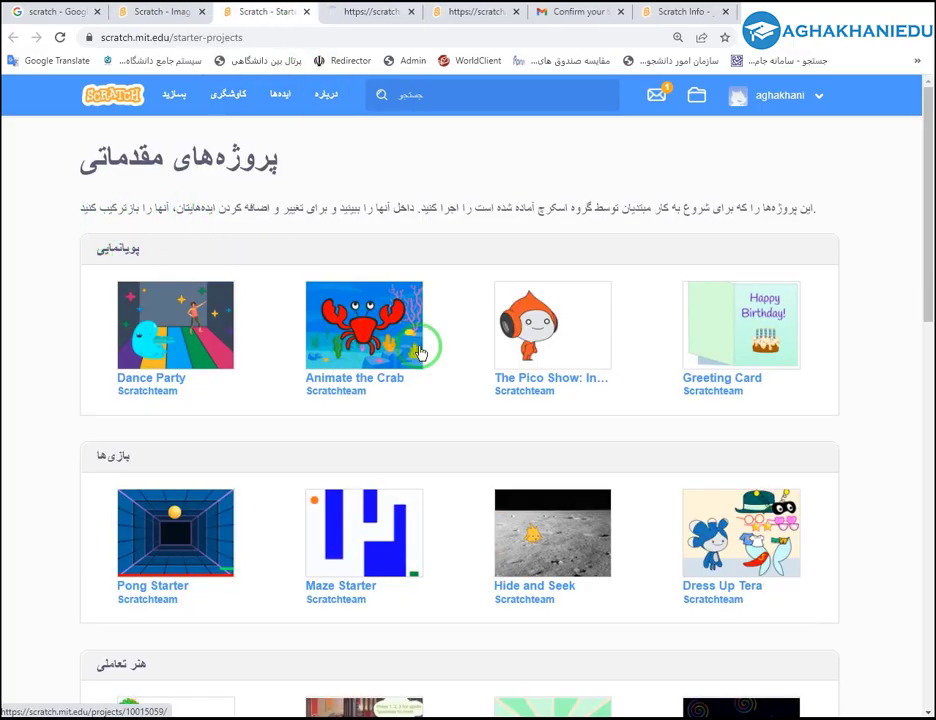
{"action": "middle_click", "coordinate": [556, 343]}
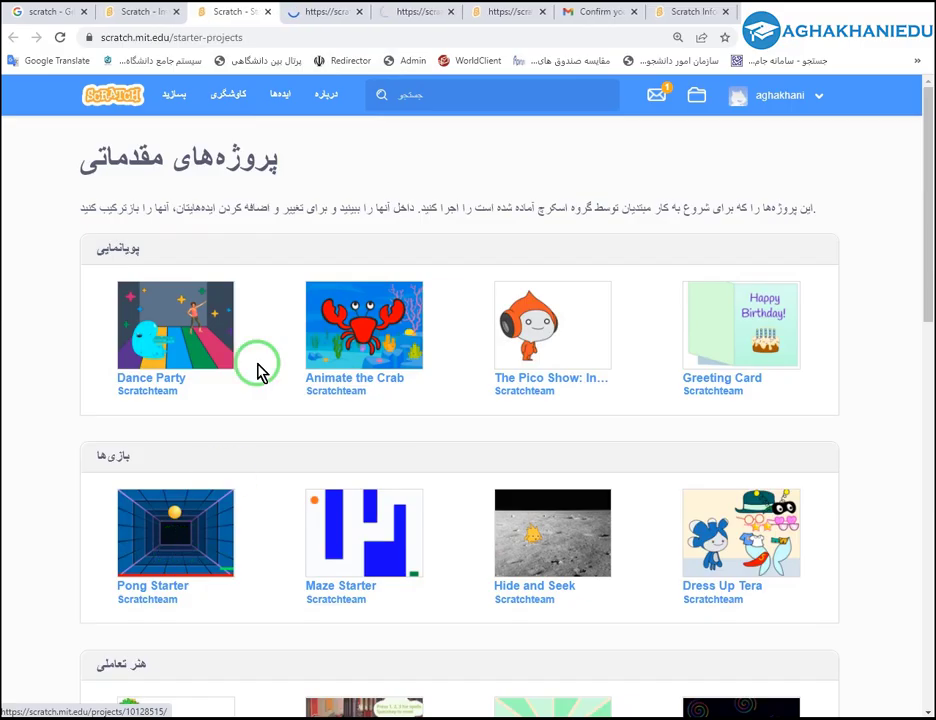
{"action": "left_click", "coordinate": [307, 15]}
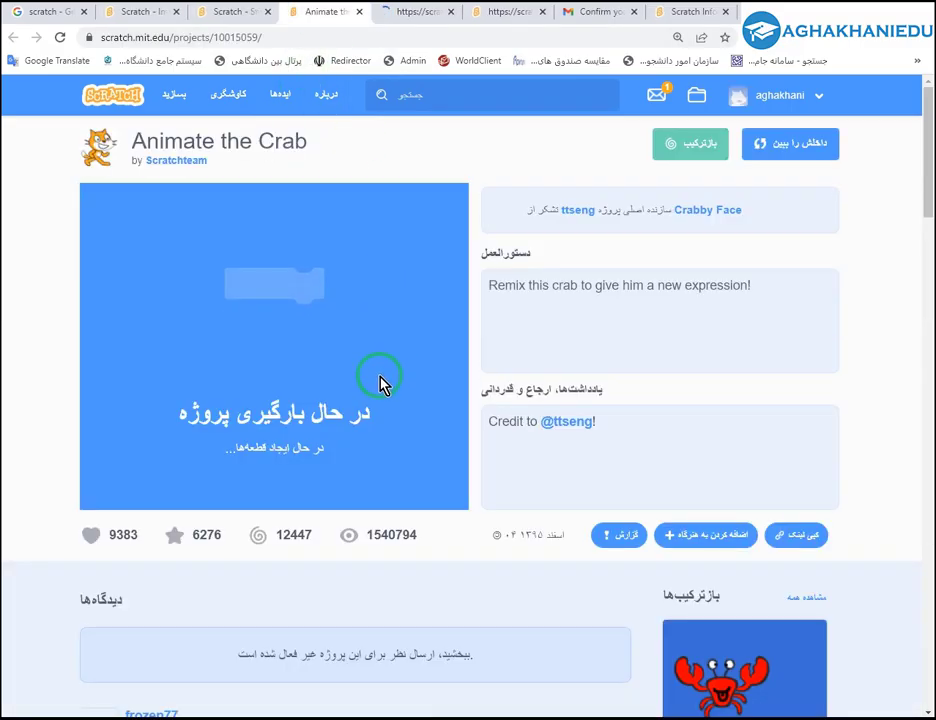
Run and love Animate the Crab, close it, then start the Pong Starter game.
{"action": "left_click", "coordinate": [280, 368]}
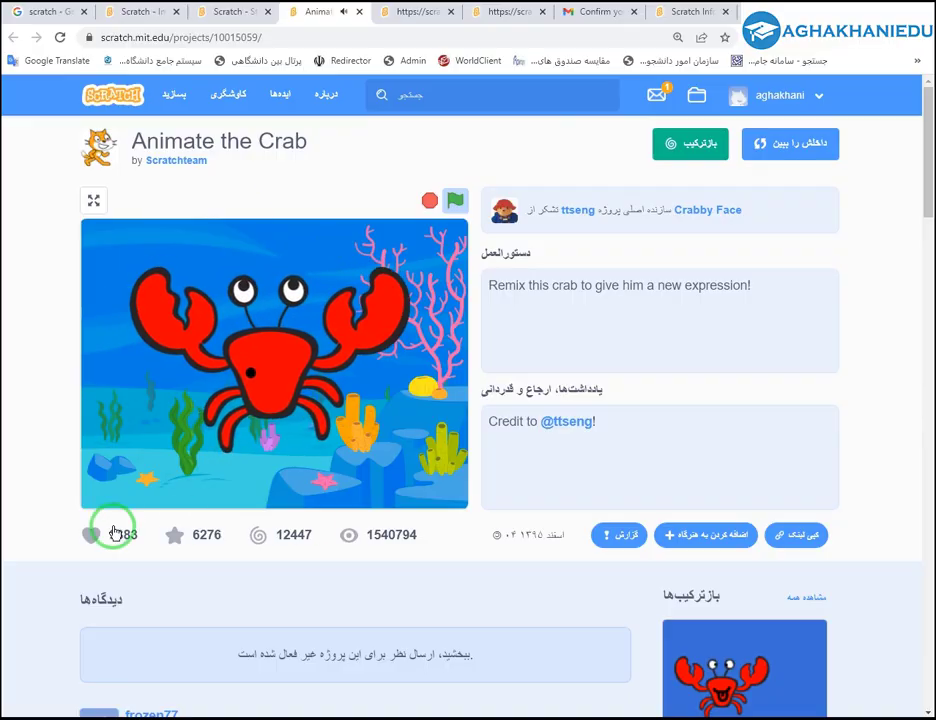
{"action": "left_click", "coordinate": [90, 537]}
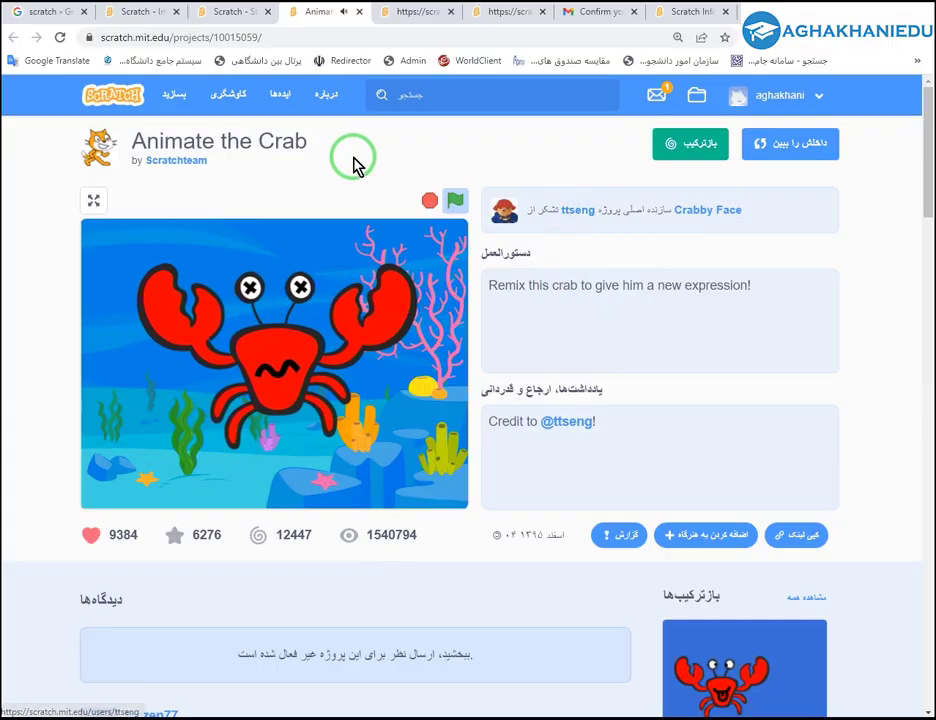
{"action": "left_click", "coordinate": [359, 11]}
{"action": "left_click", "coordinate": [279, 340]}
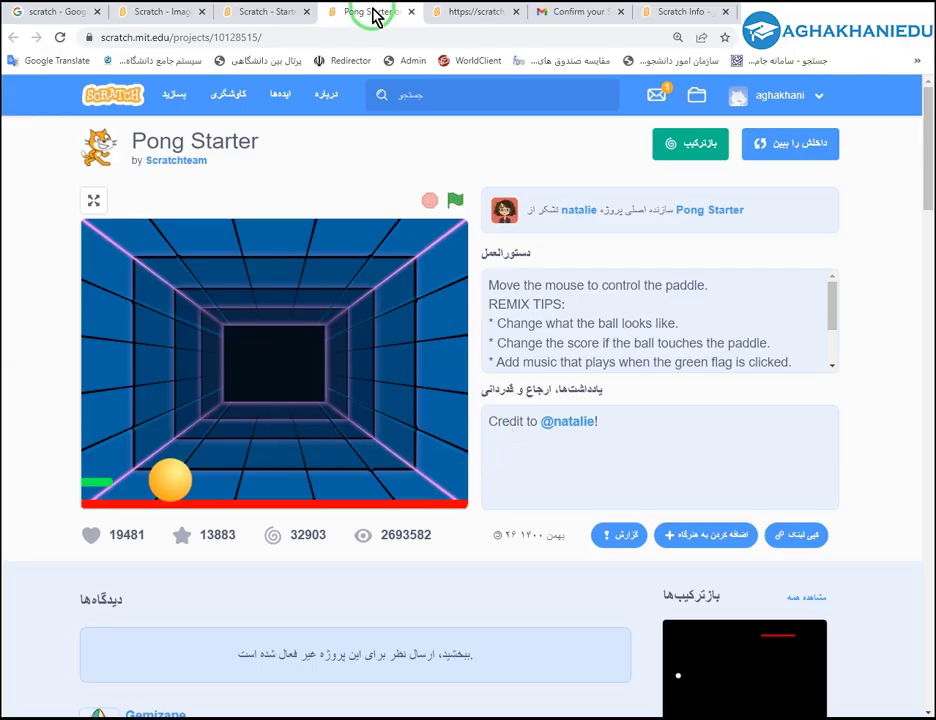
Close Pong Starter and run the Welcome to Scratch! project from the Welcoming Committee studio.
{"action": "left_click", "coordinate": [411, 12]}
{"action": "scroll", "coordinate": [451, 84], "scroll_direction": "down", "scroll_amount": 2}
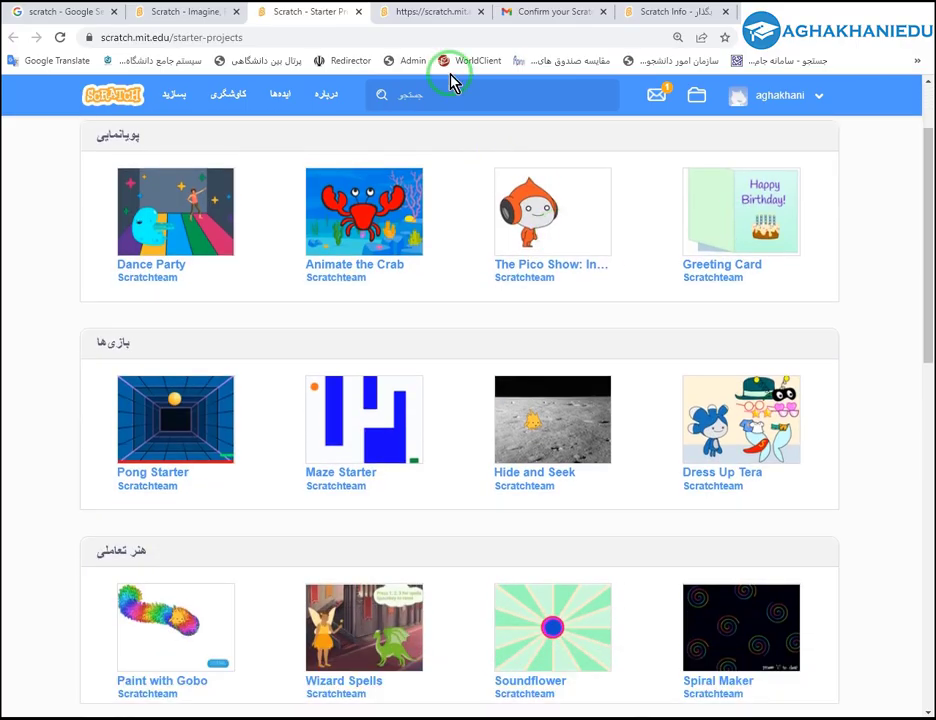
{"action": "left_click", "coordinate": [428, 14]}
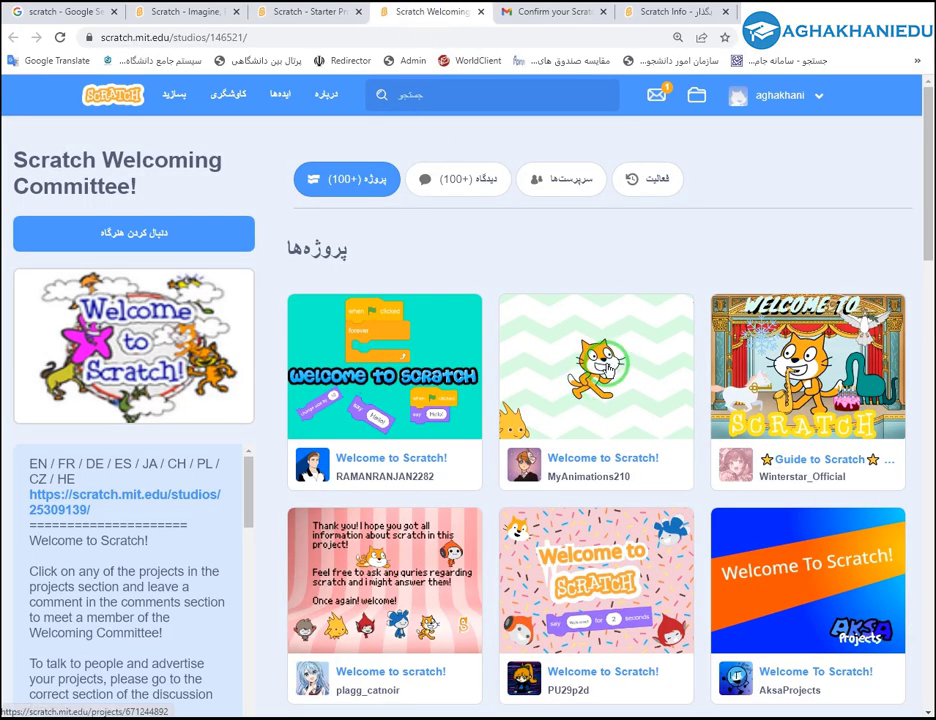
{"action": "middle_click", "coordinate": [575, 378]}
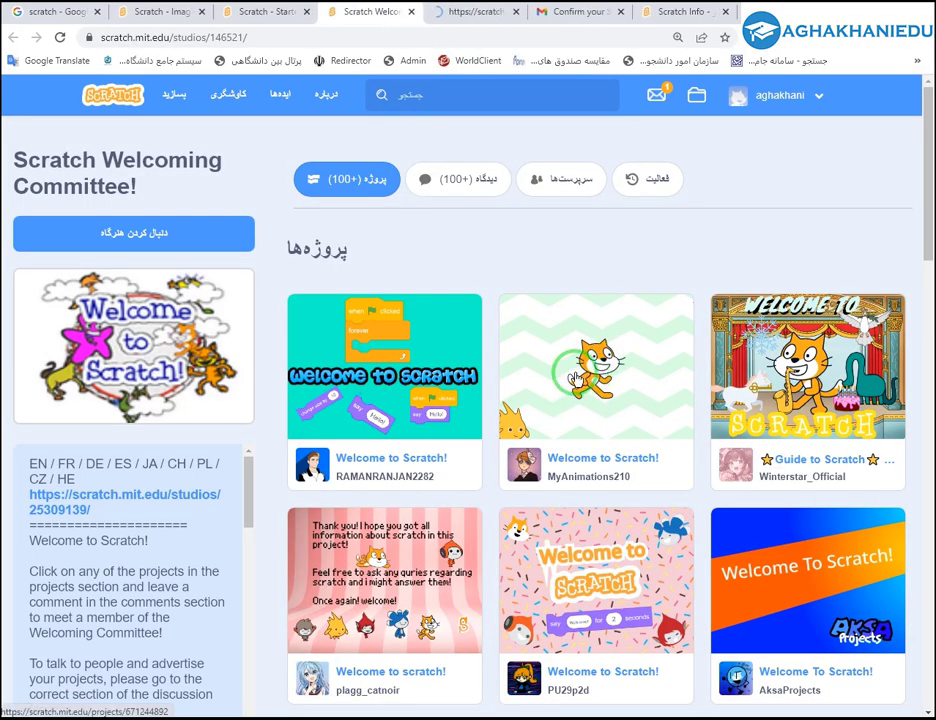
{"action": "left_click", "coordinate": [477, 18]}
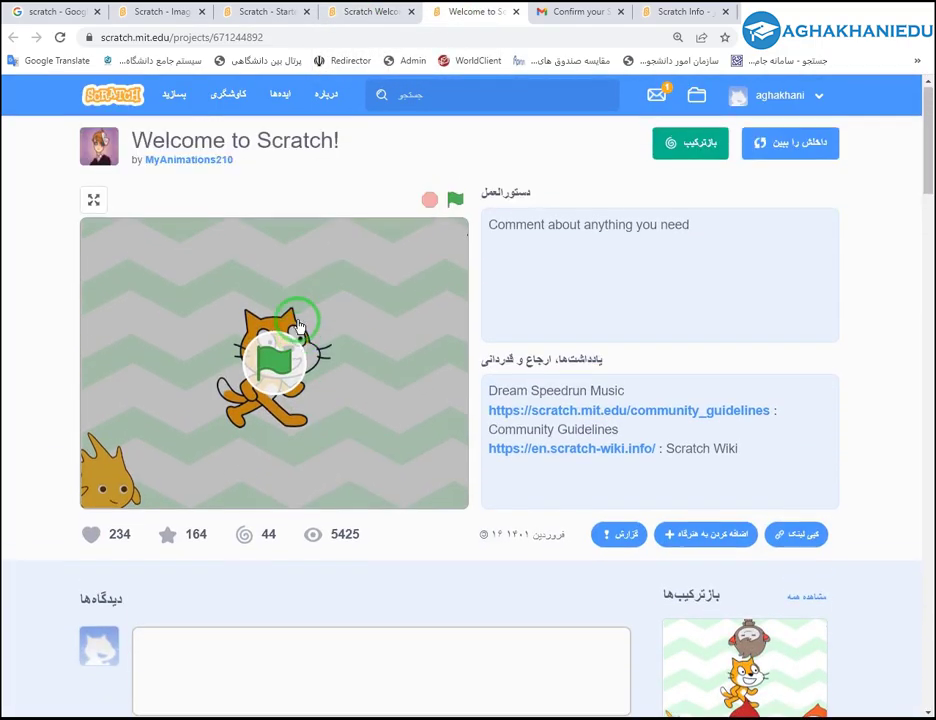
{"action": "left_click", "coordinate": [297, 325]}
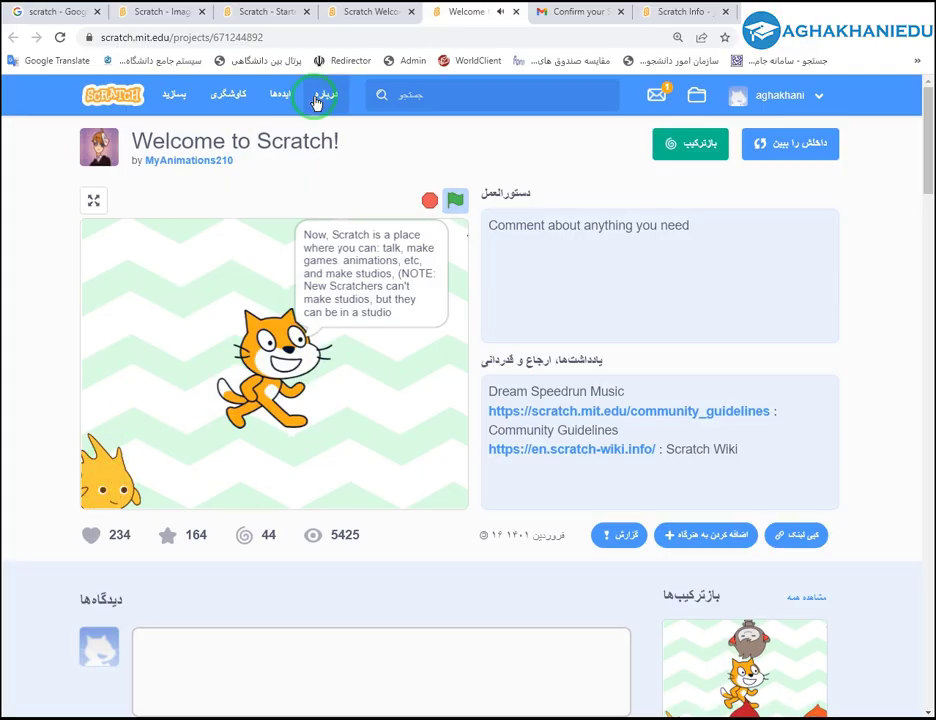
Close the Welcome to Scratch!, confirmation email, Info, studio and Starter Projects tabs.
{"action": "middle_click", "coordinate": [466, 18]}
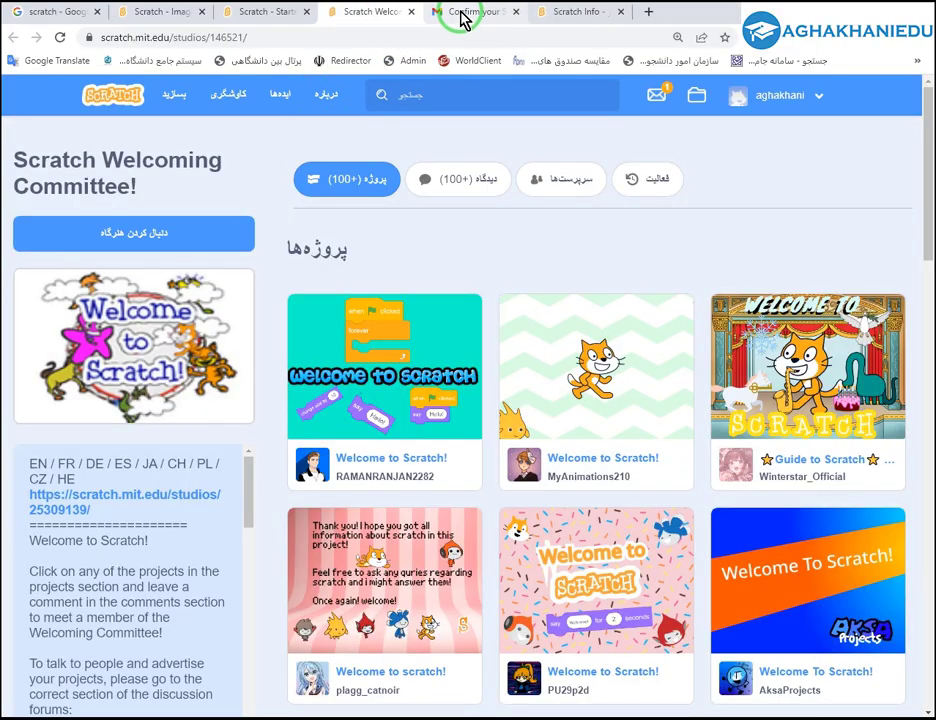
{"action": "middle_click", "coordinate": [452, 18]}
{"action": "middle_click", "coordinate": [468, 17]}
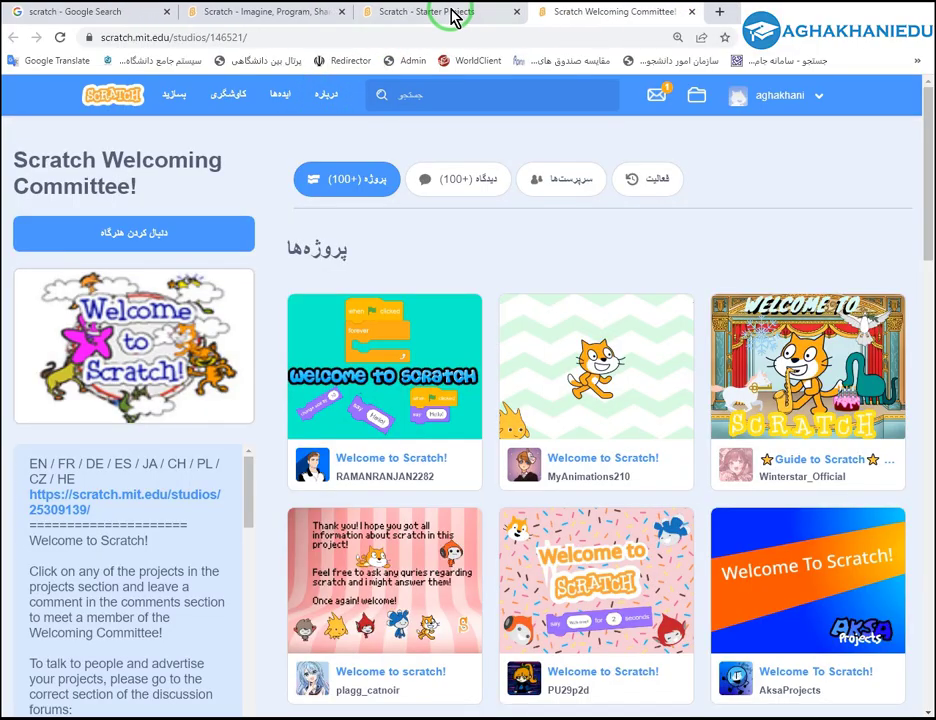
{"action": "middle_click", "coordinate": [581, 17]}
{"action": "middle_click", "coordinate": [501, 12]}
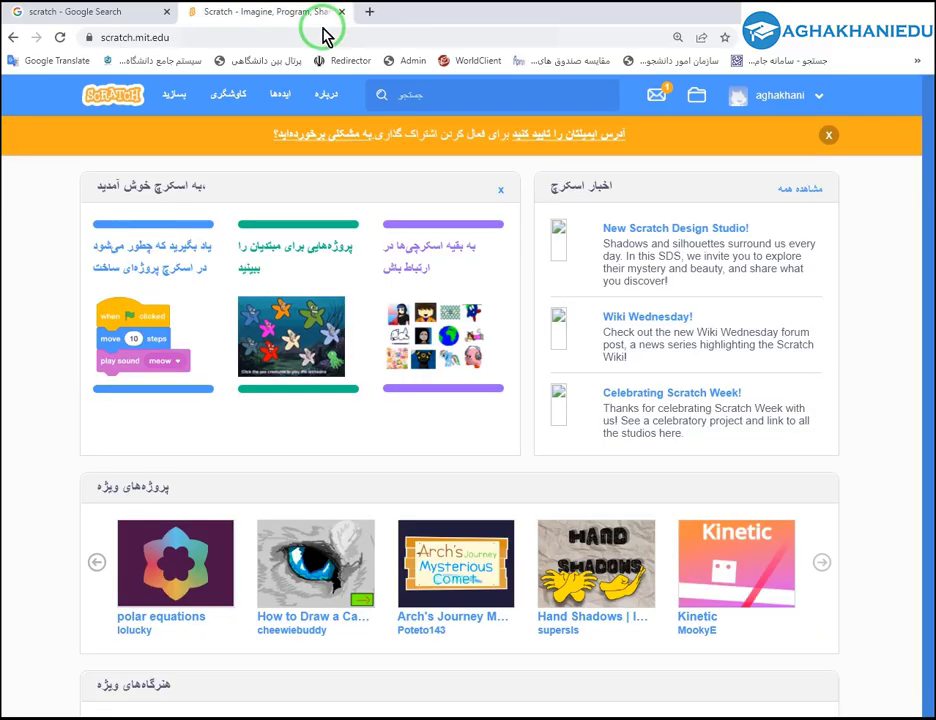
Reload the Scratch home page.
{"action": "left_click", "coordinate": [62, 37]}
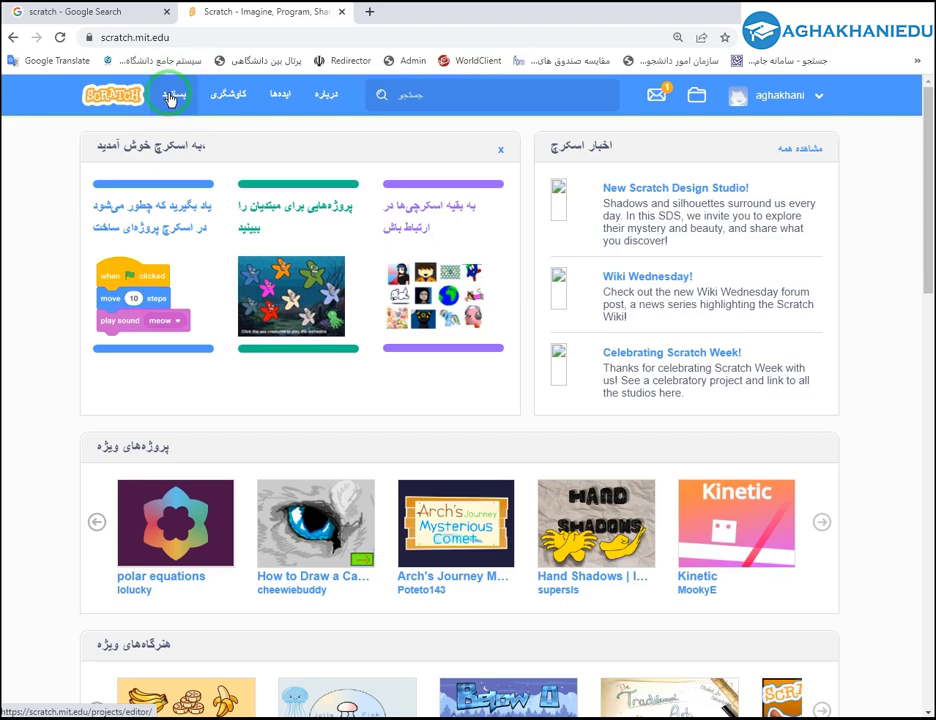
Create a new project and drag the cat sprite around the stage, ending at x 0, y -29.
{"action": "left_click", "coordinate": [175, 95]}
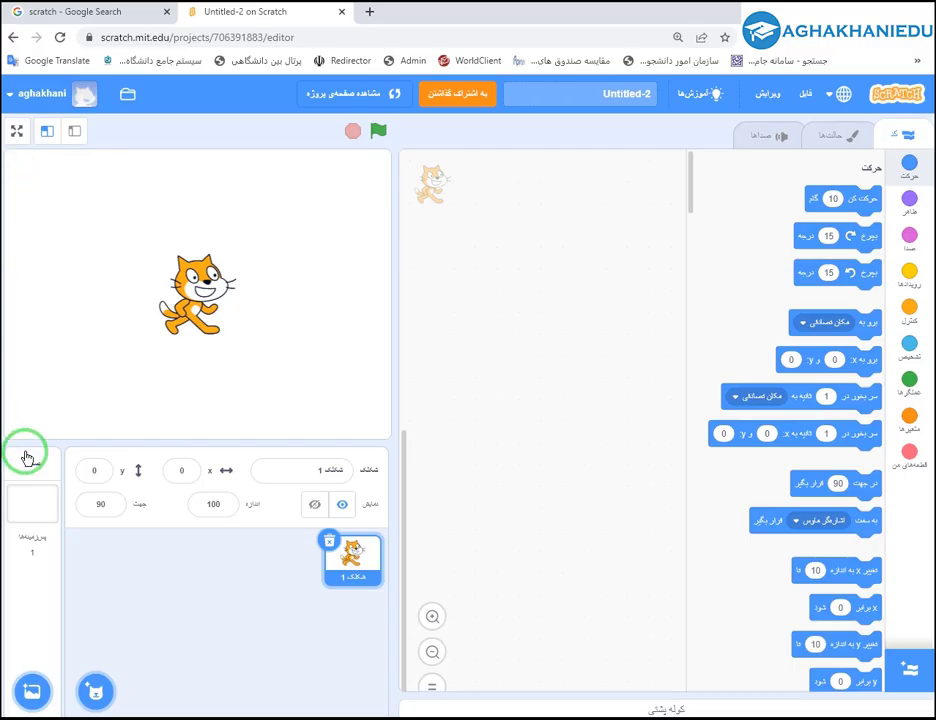
{"action": "left_click_drag", "start_coordinate": [188, 313], "coordinate": [230, 325]}
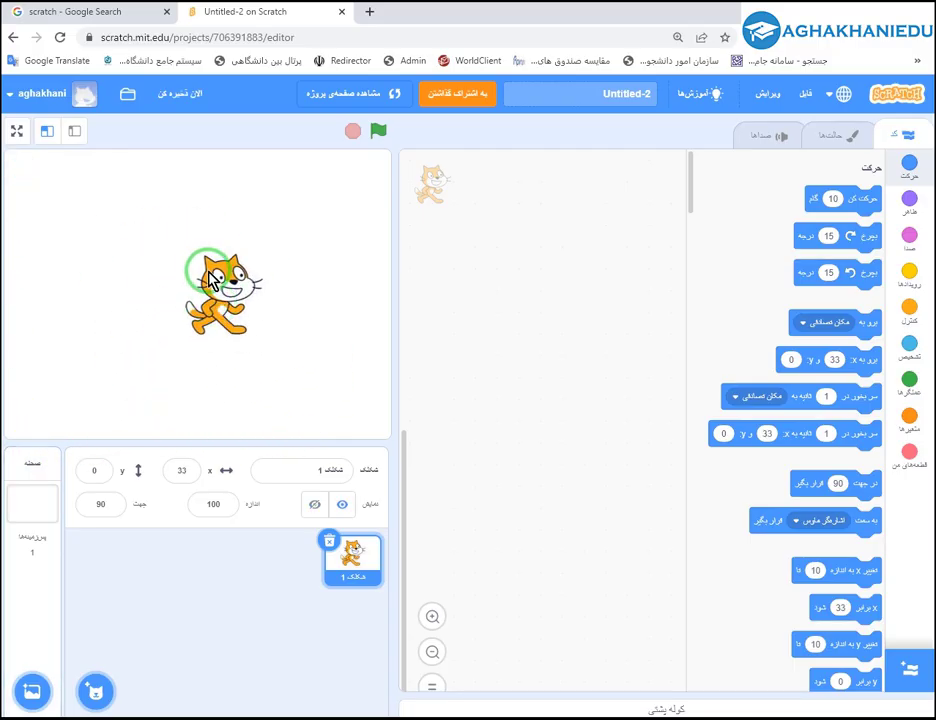
{"action": "left_click_drag", "start_coordinate": [210, 280], "coordinate": [170, 316]}
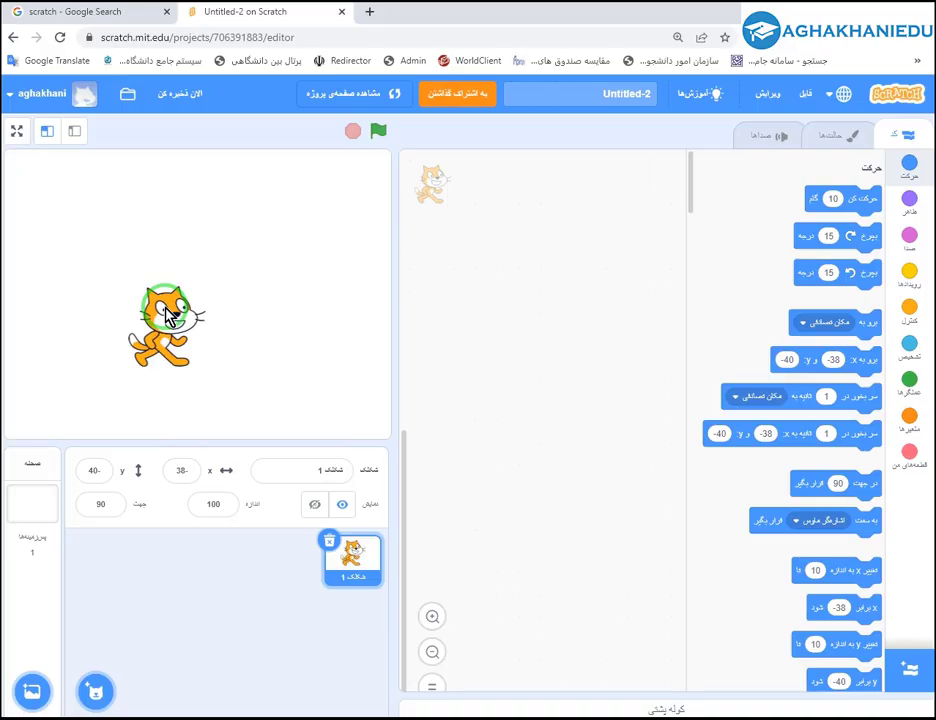
{"action": "mouse_move", "coordinate": [170, 315]}
{"action": "left_mouse_down"}
{"action": "mouse_move", "coordinate": [100, 216]}
{"action": "mouse_move", "coordinate": [194, 254]}
{"action": "mouse_move", "coordinate": [173, 302]}
{"action": "left_mouse_up"}
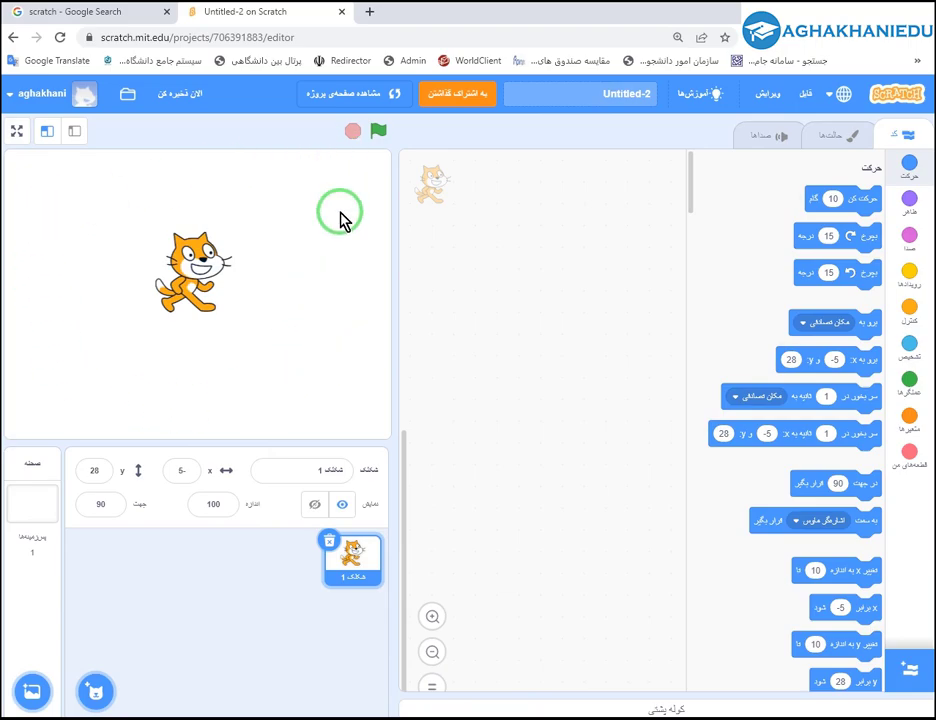
{"action": "mouse_move", "coordinate": [180, 263]}
{"action": "left_mouse_down"}
{"action": "mouse_move", "coordinate": [135, 272]}
{"action": "mouse_move", "coordinate": [205, 265]}
{"action": "mouse_move", "coordinate": [183, 244]}
{"action": "left_mouse_up"}
{"action": "left_click_drag", "start_coordinate": [125, 330], "coordinate": [201, 318]}
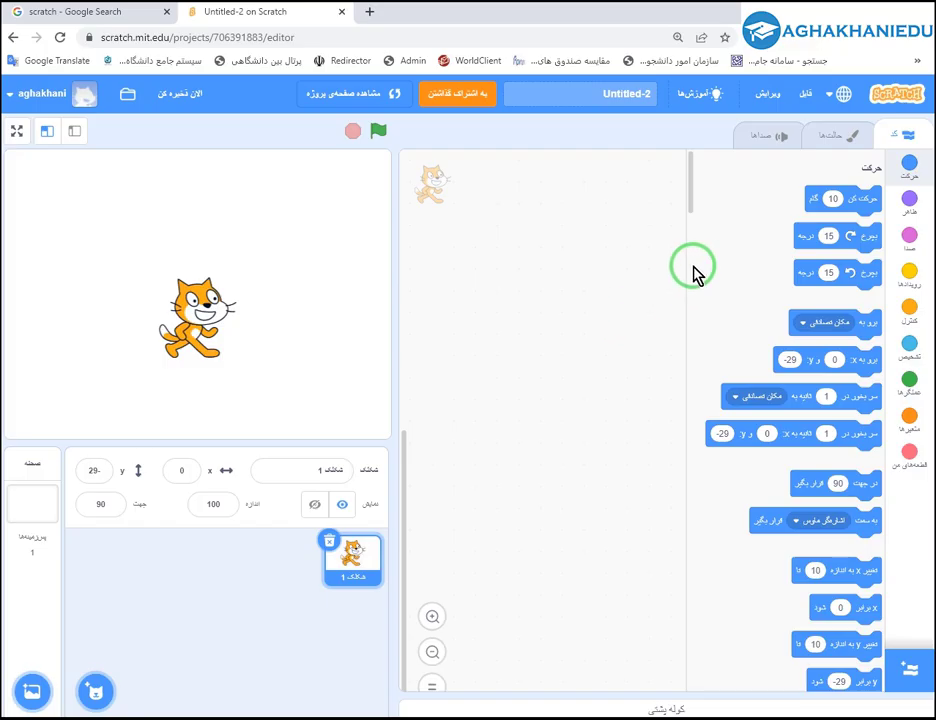
Open the interface language list and close it, keeping Persian.
{"action": "left_click", "coordinate": [840, 99]}
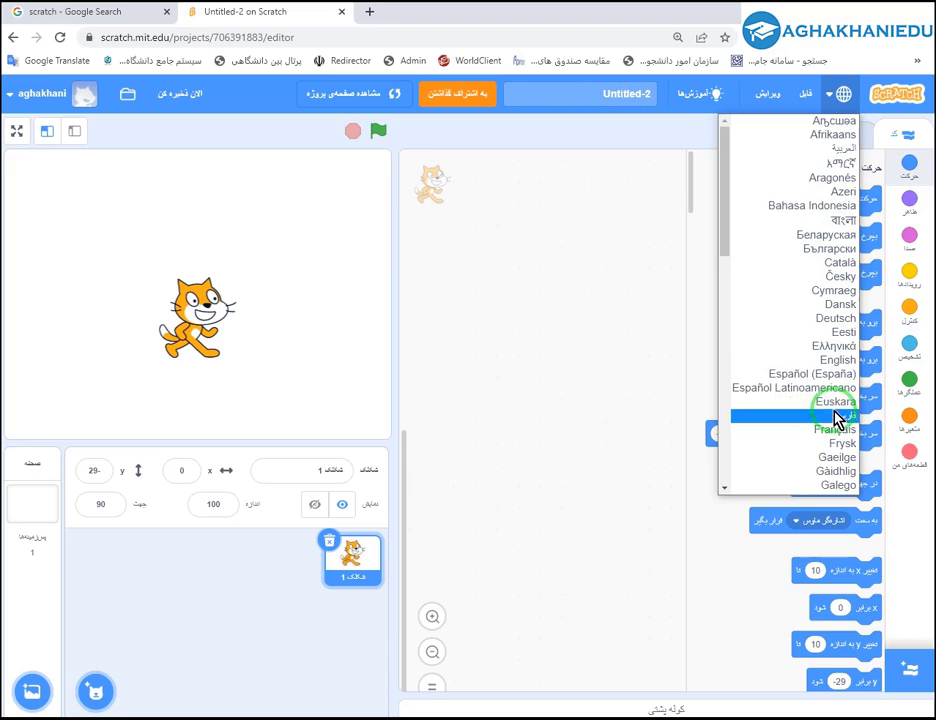
{"action": "left_click", "coordinate": [830, 98]}
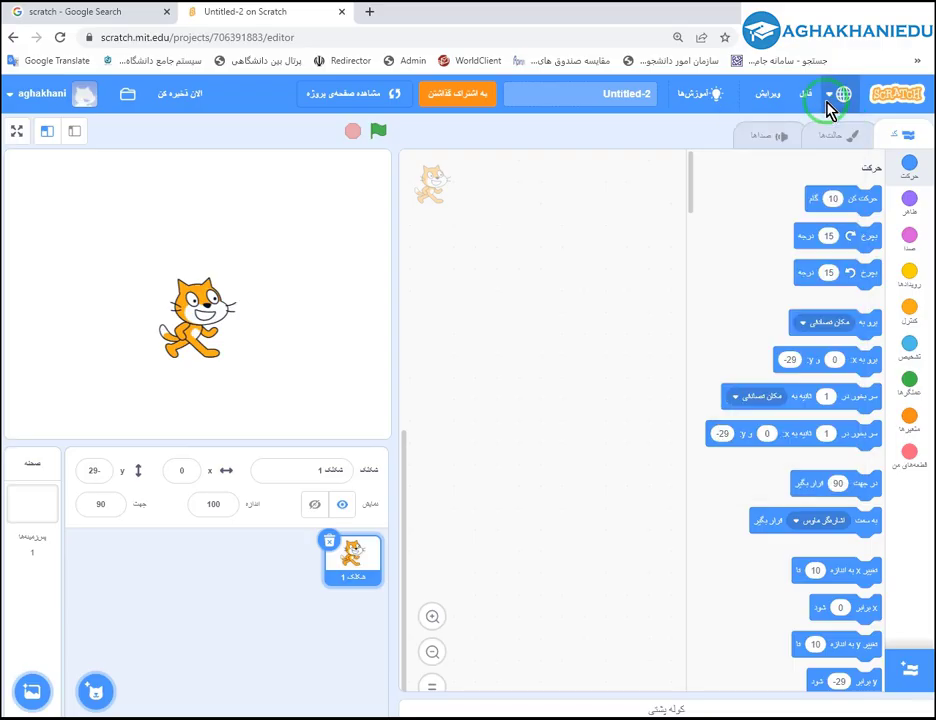
{"action": "left_click", "coordinate": [843, 98]}
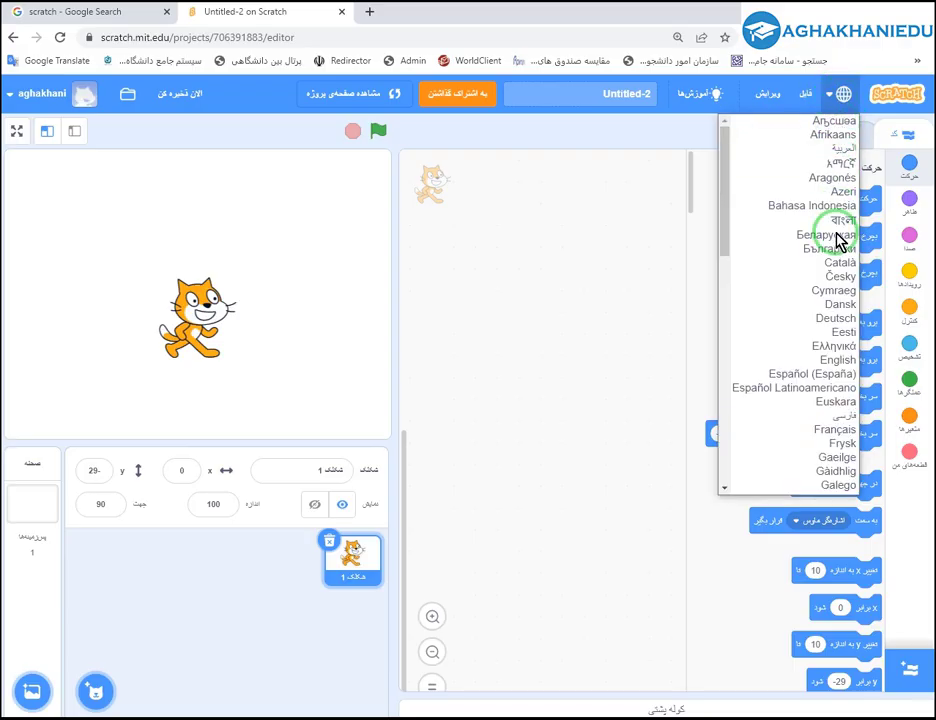
{"action": "left_click", "coordinate": [826, 422]}
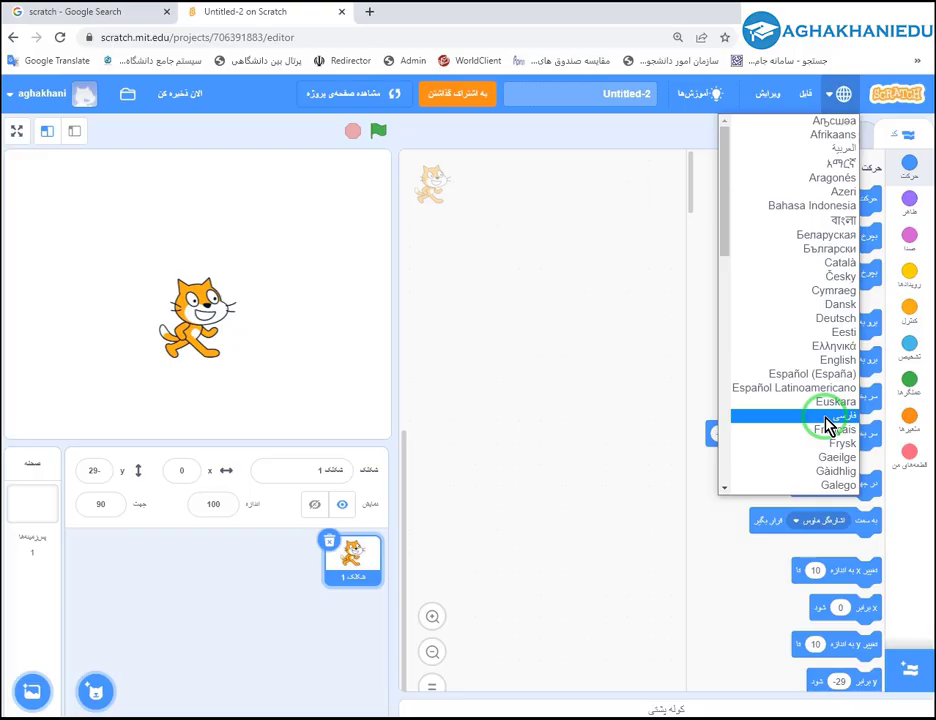
{"action": "left_click", "coordinate": [654, 568]}
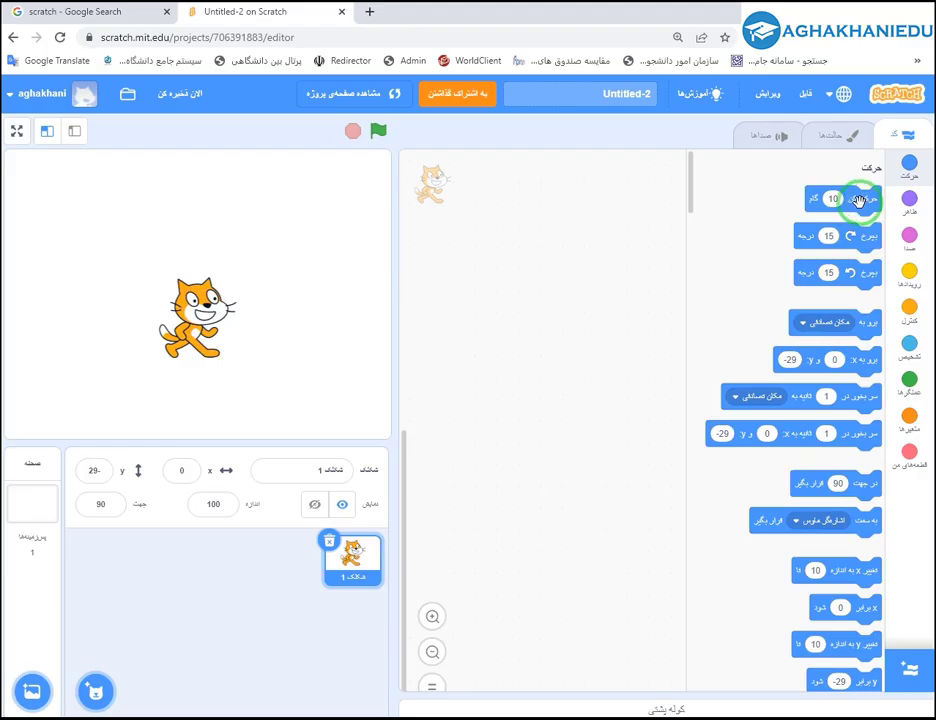
Choose English from the interface language list.
{"action": "left_click", "coordinate": [843, 95]}
{"action": "scroll", "coordinate": [805, 320], "scroll_direction": "down", "scroll_amount": 6}
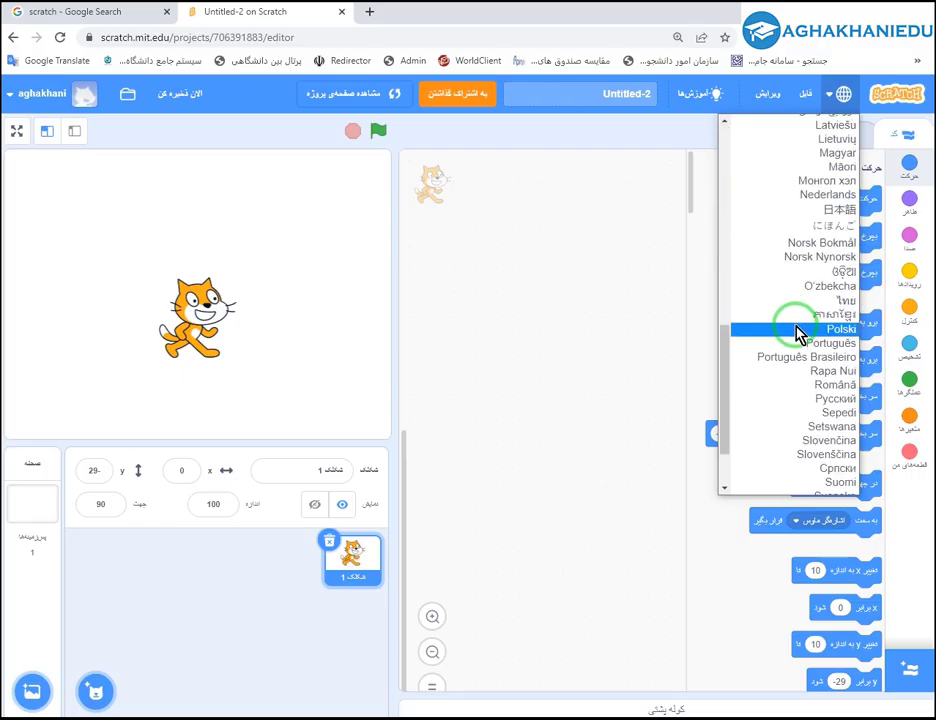
{"action": "scroll", "coordinate": [800, 334], "scroll_direction": "up", "scroll_amount": 3}
{"action": "scroll", "coordinate": [800, 334], "scroll_direction": "up", "scroll_amount": 3}
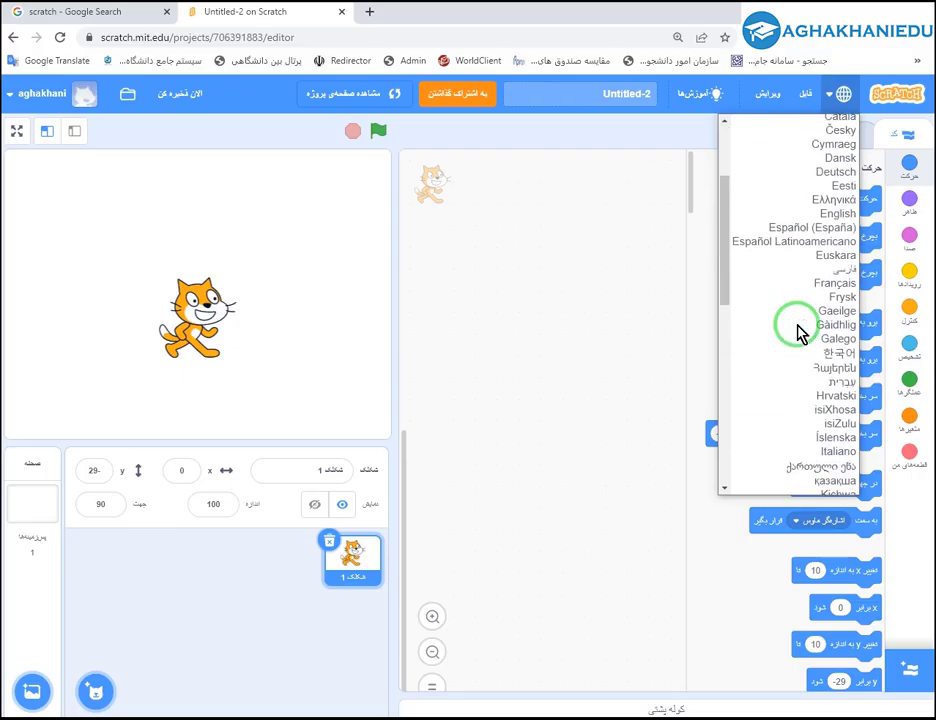
{"action": "scroll", "coordinate": [800, 330], "scroll_direction": "down", "scroll_amount": 3}
{"action": "scroll", "coordinate": [800, 318], "scroll_direction": "up", "scroll_amount": 3}
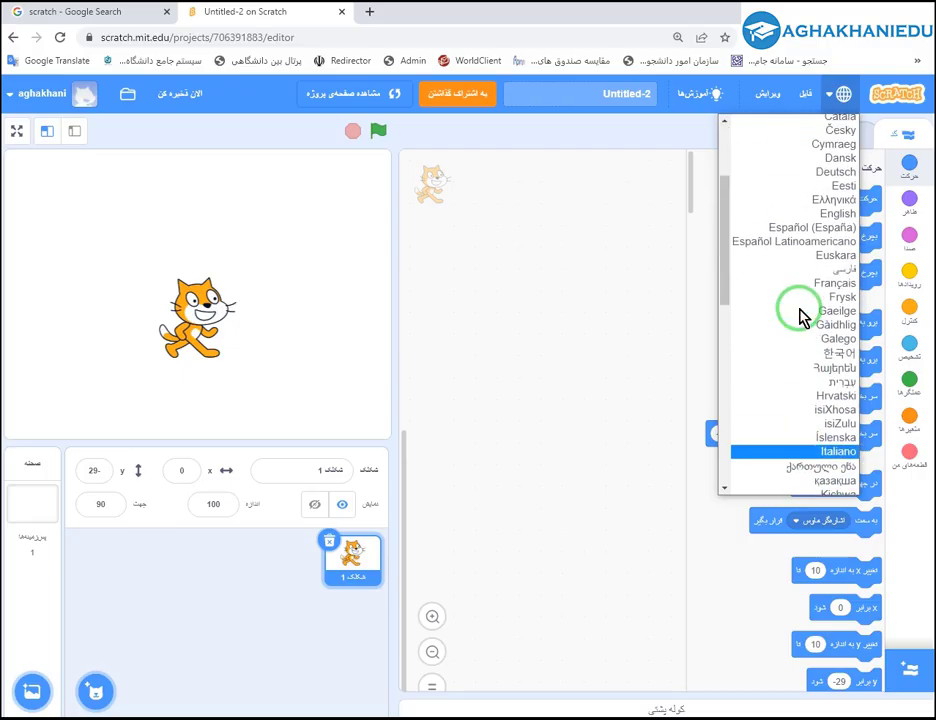
{"action": "scroll", "coordinate": [802, 290], "scroll_direction": "up", "scroll_amount": 3}
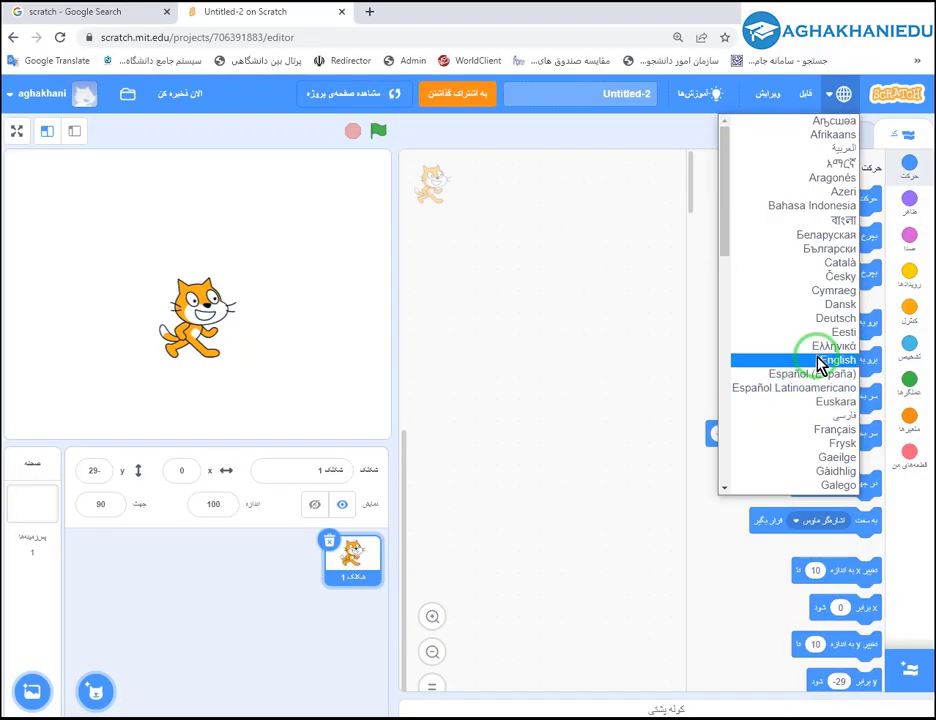
{"action": "left_click", "coordinate": [820, 362]}
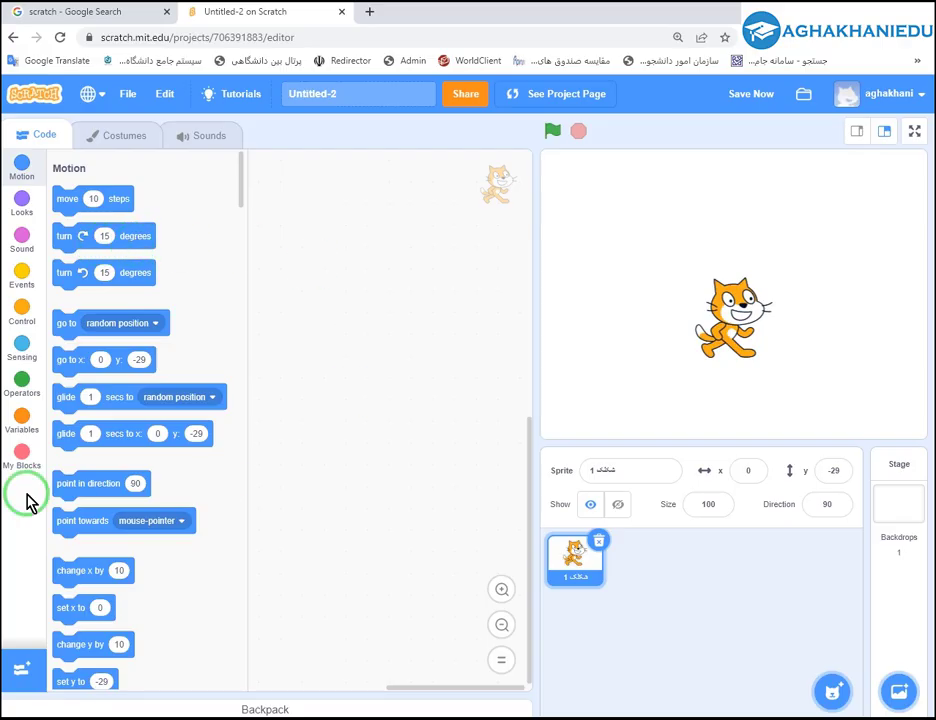
Change the web editor's interface language to فارسی from the globe language list.
{"action": "scroll", "coordinate": [138, 455], "scroll_direction": "down", "scroll_amount": 10}
{"action": "scroll", "coordinate": [97, 450], "scroll_direction": "up", "scroll_amount": 10}
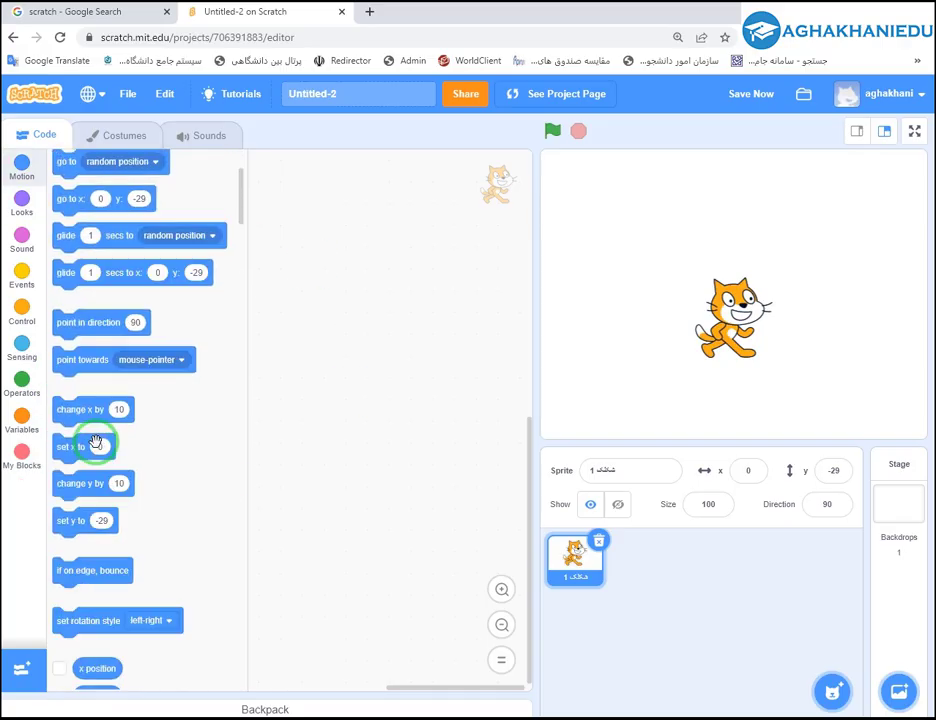
{"action": "left_click", "coordinate": [91, 94]}
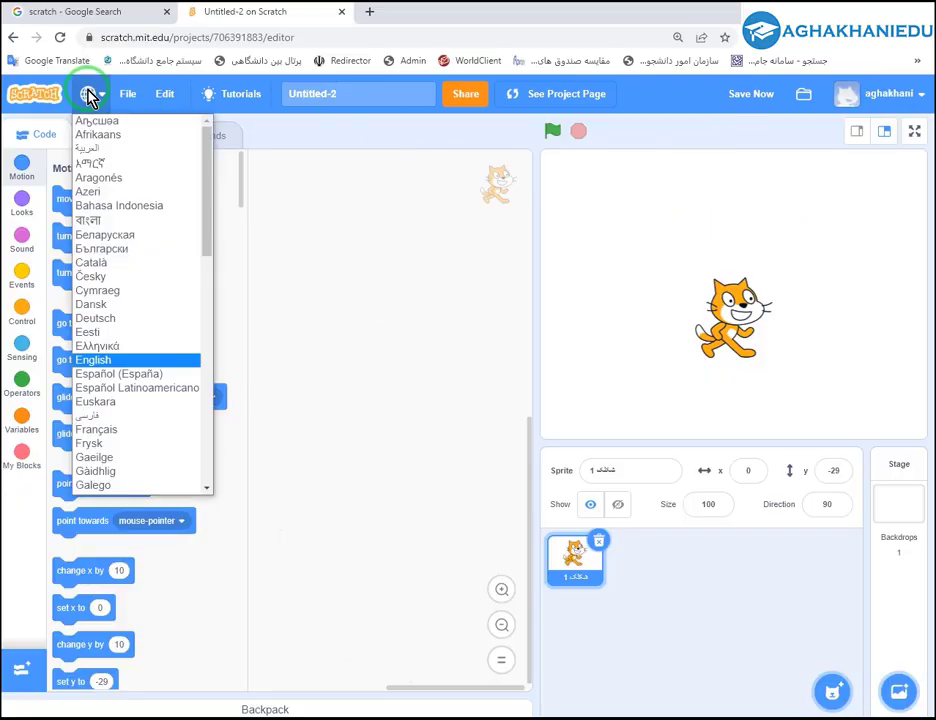
{"action": "left_click", "coordinate": [92, 416]}
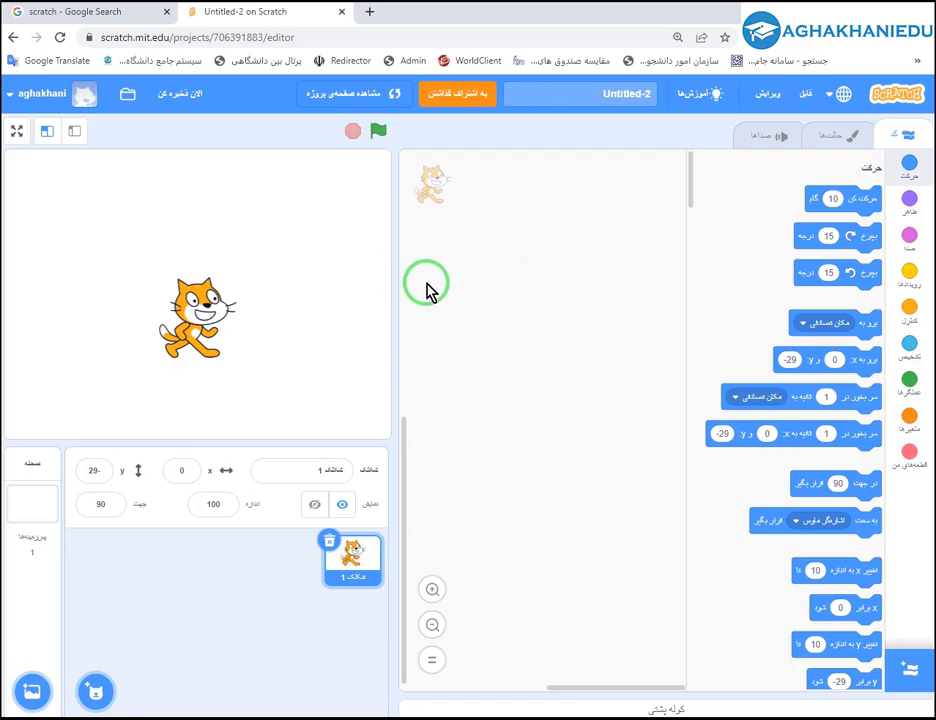
{"action": "left_click", "coordinate": [183, 100]}
{"action": "left_click", "coordinate": [56, 94]}
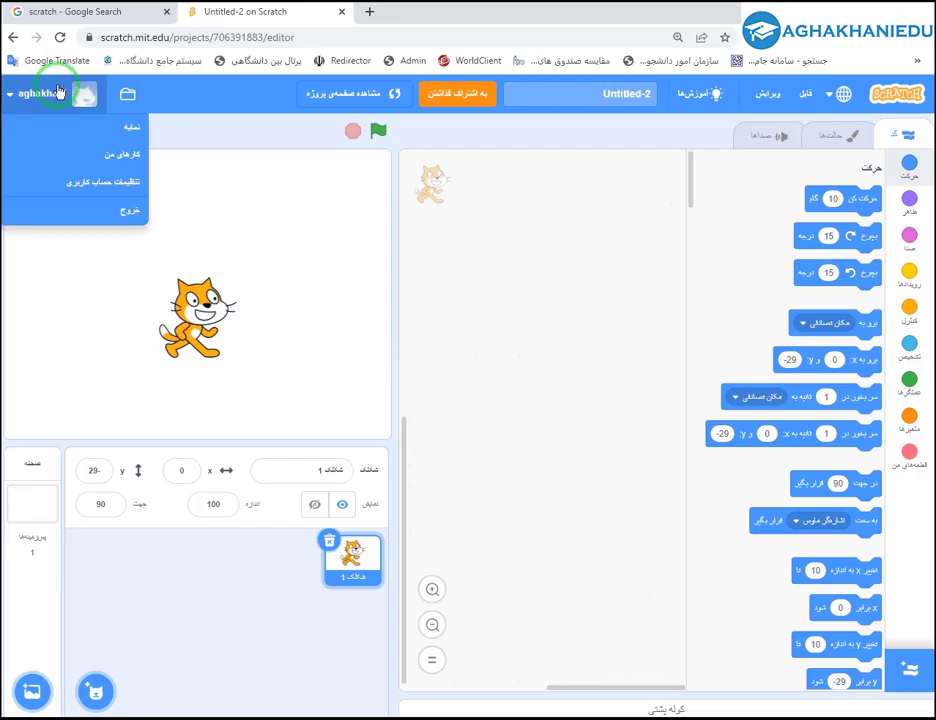
{"action": "left_click", "coordinate": [180, 92]}
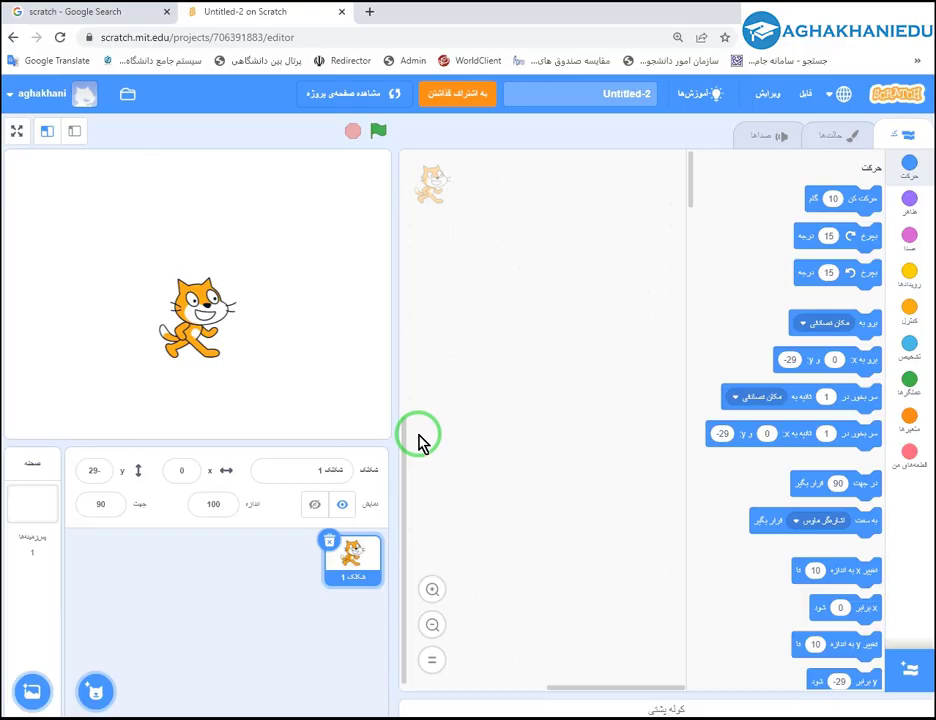
{"action": "left_click", "coordinate": [299, 37]}
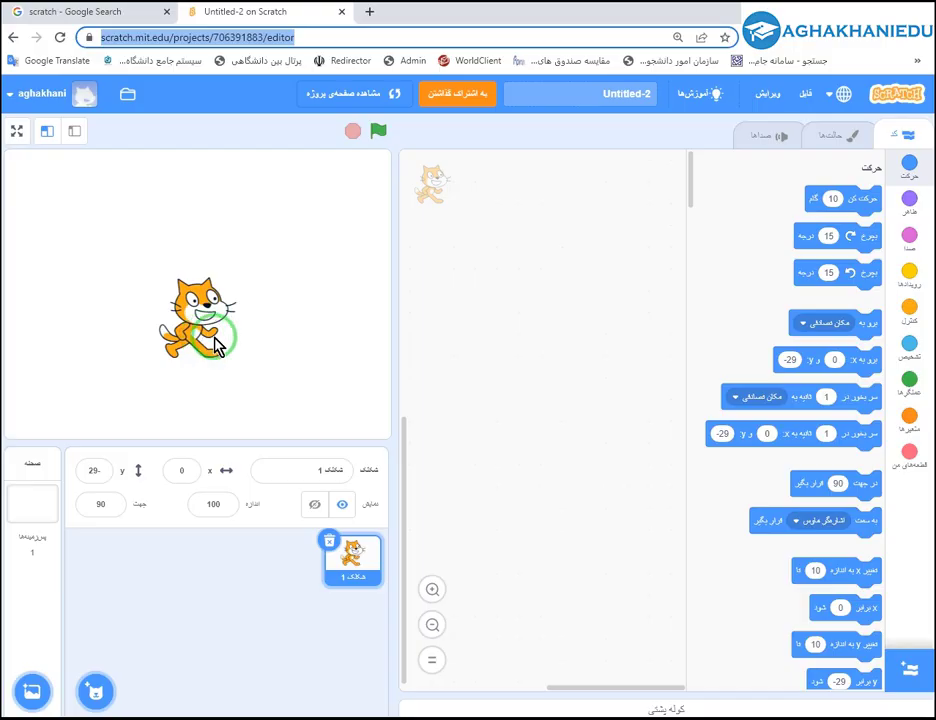
Open the 'Scratch - Imagine, Program, Share' result and its Download sitelink in background tabs.
{"action": "left_click", "coordinate": [102, 14]}
{"action": "left_click", "coordinate": [12, 292]}
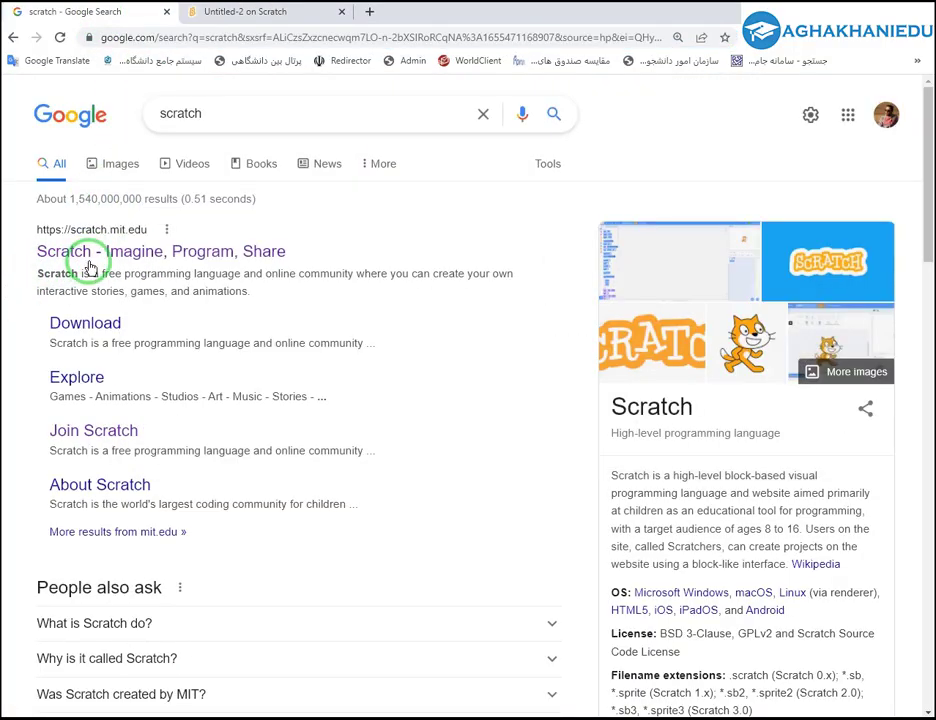
{"action": "middle_click", "coordinate": [92, 262]}
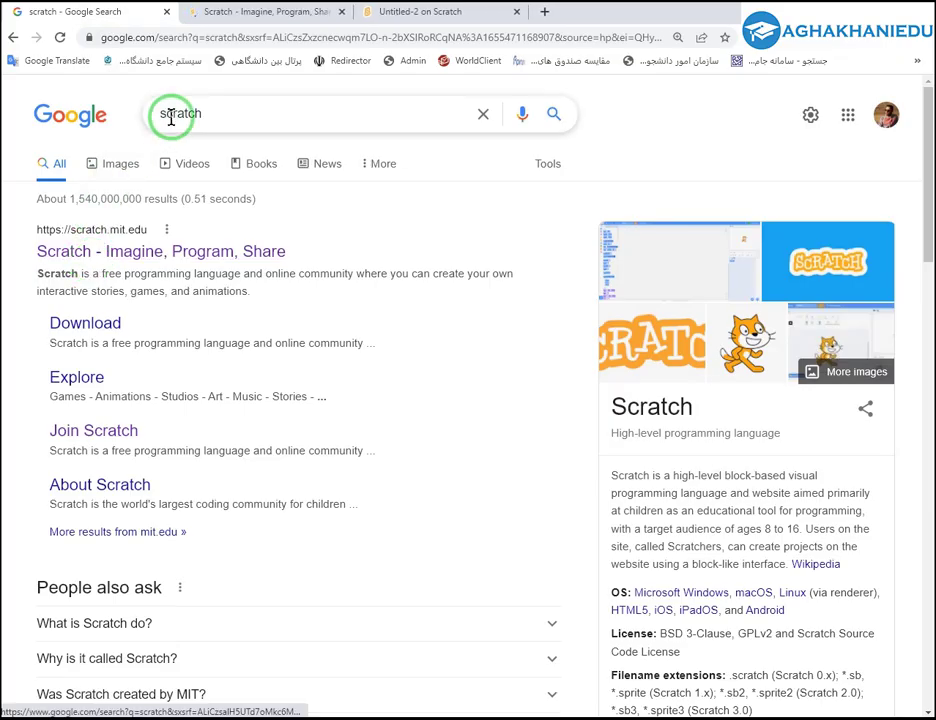
{"action": "middle_click", "coordinate": [80, 332]}
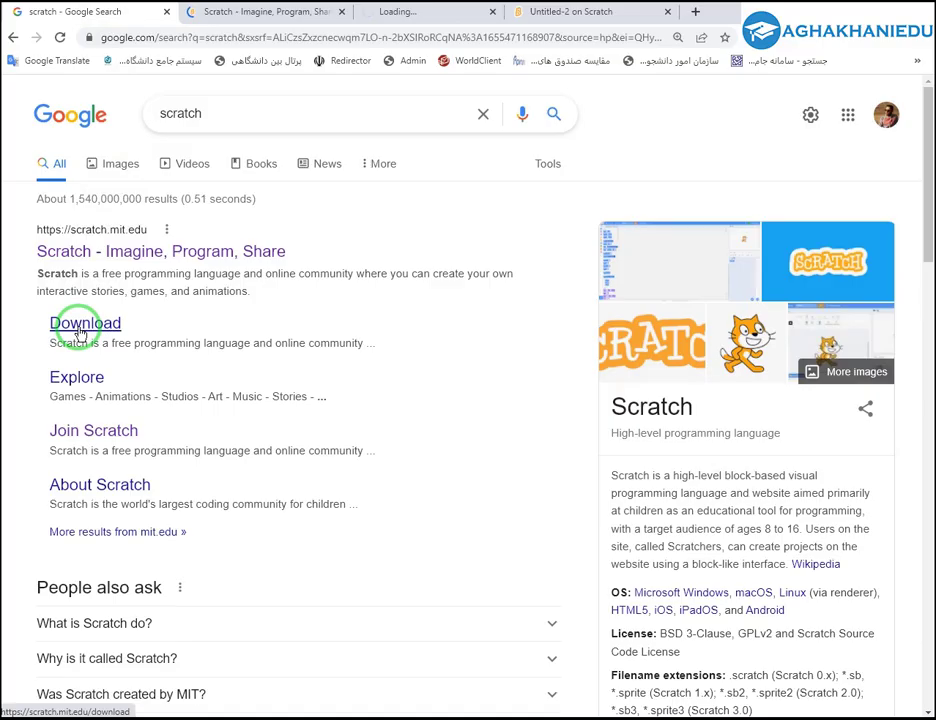
Compare the macOS, Windows, ChromeOS and Android install steps, ending on Windows.
{"action": "left_click", "coordinate": [392, 12]}
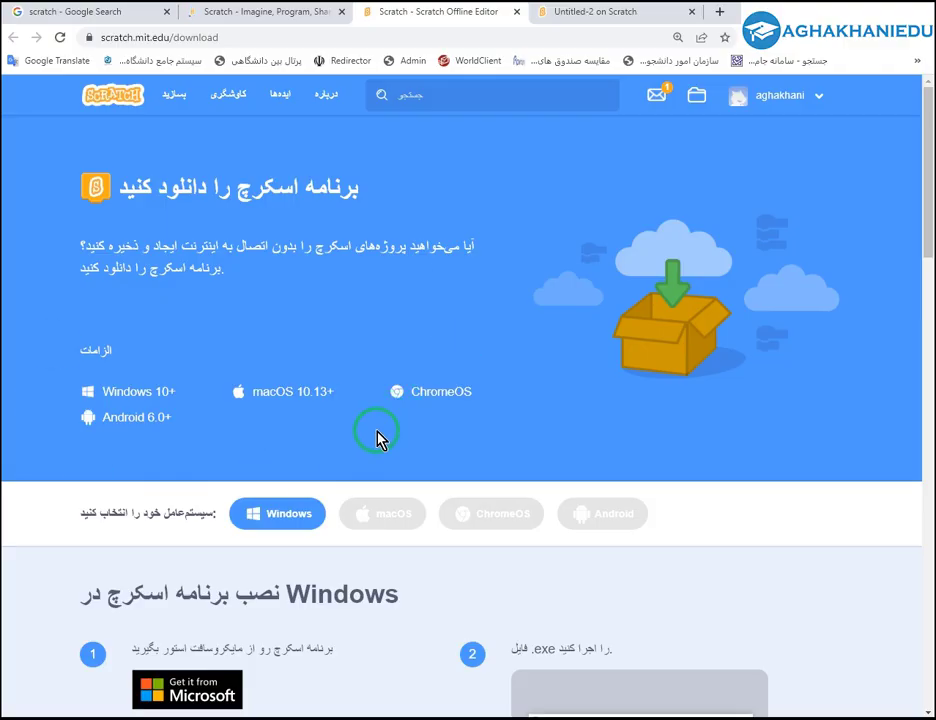
{"action": "scroll", "coordinate": [290, 435], "scroll_direction": "down", "scroll_amount": 2}
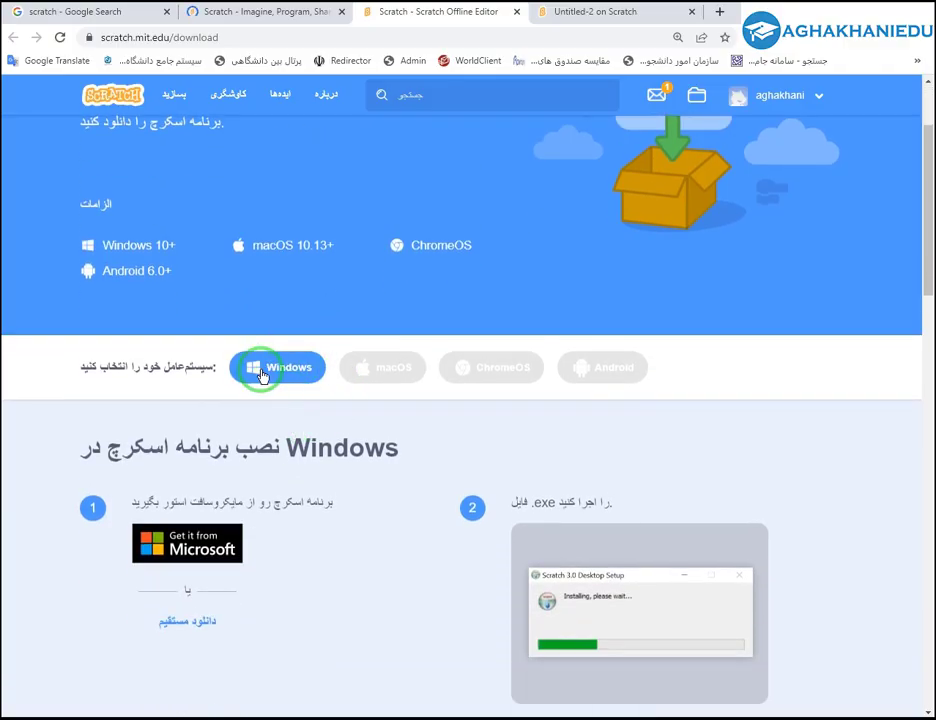
{"action": "left_click", "coordinate": [373, 368]}
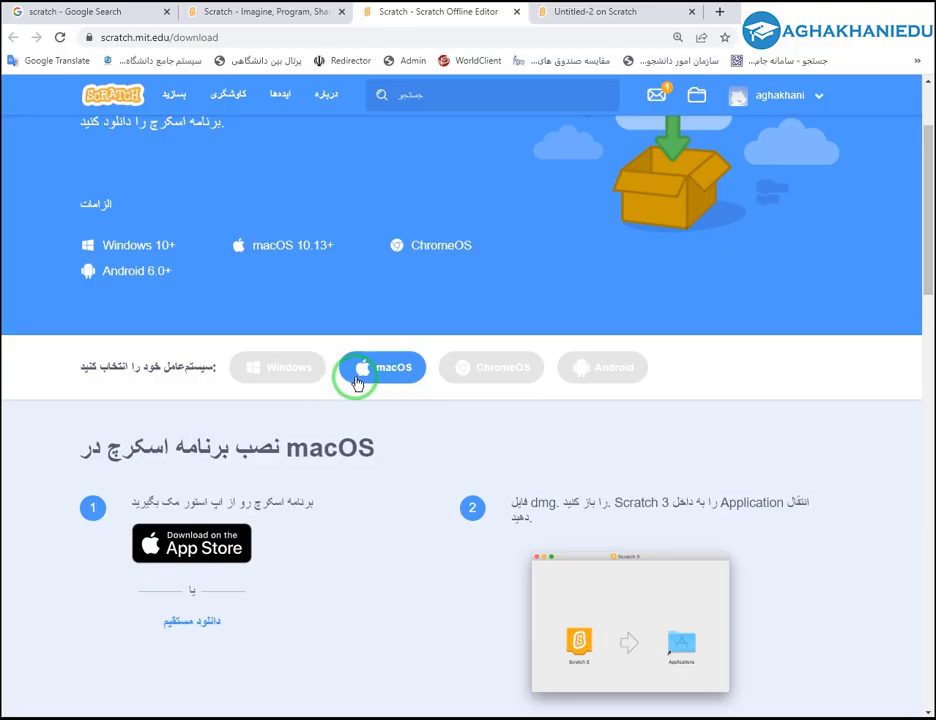
{"action": "left_click", "coordinate": [268, 376]}
{"action": "left_click", "coordinate": [494, 384]}
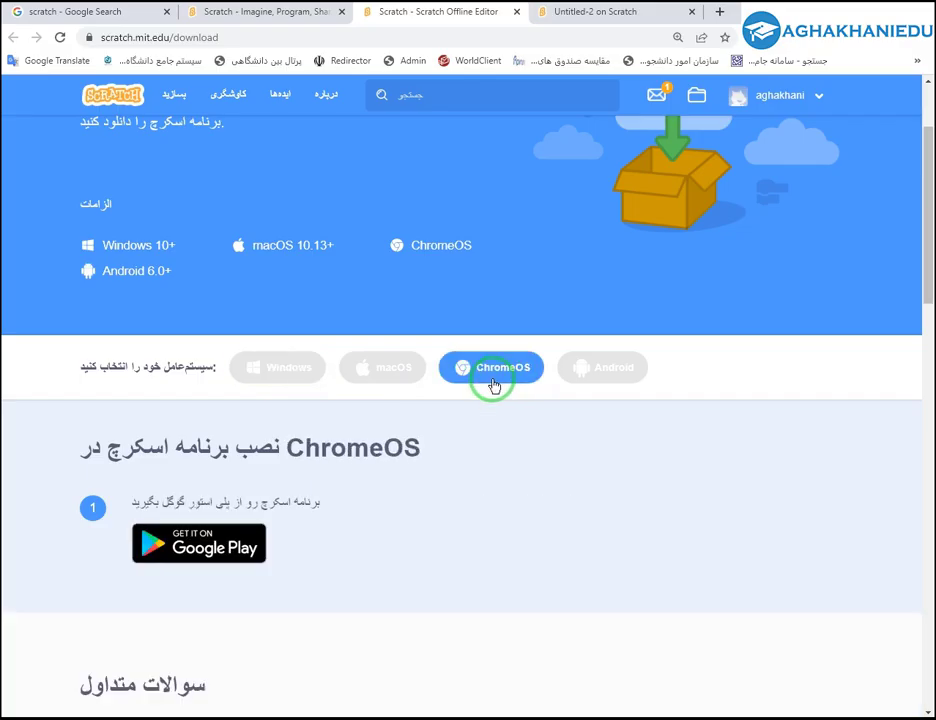
{"action": "left_click", "coordinate": [612, 369]}
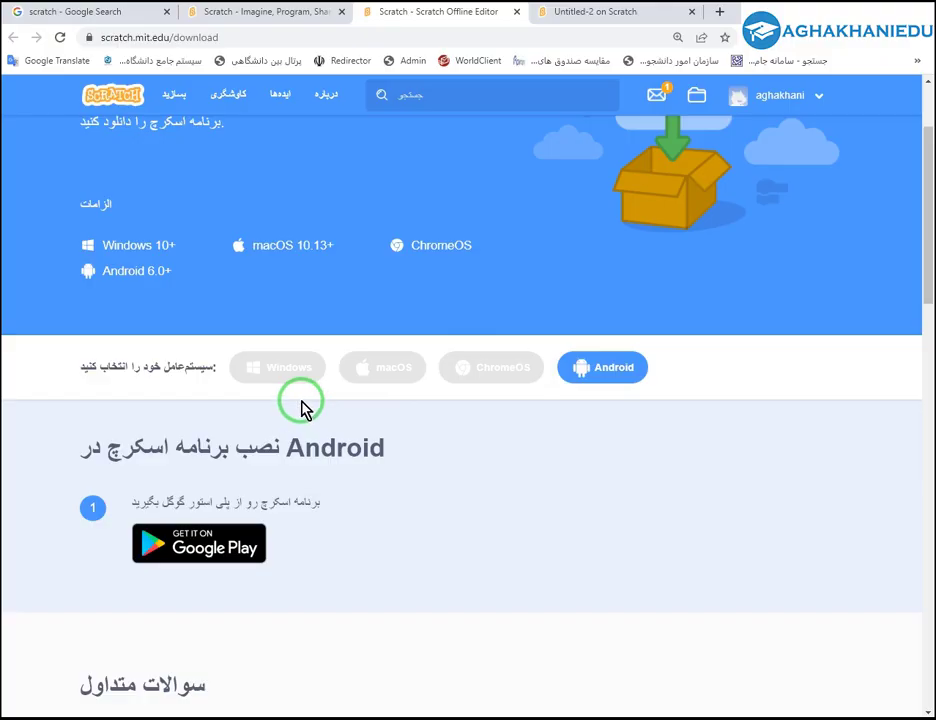
{"action": "left_click", "coordinate": [285, 374]}
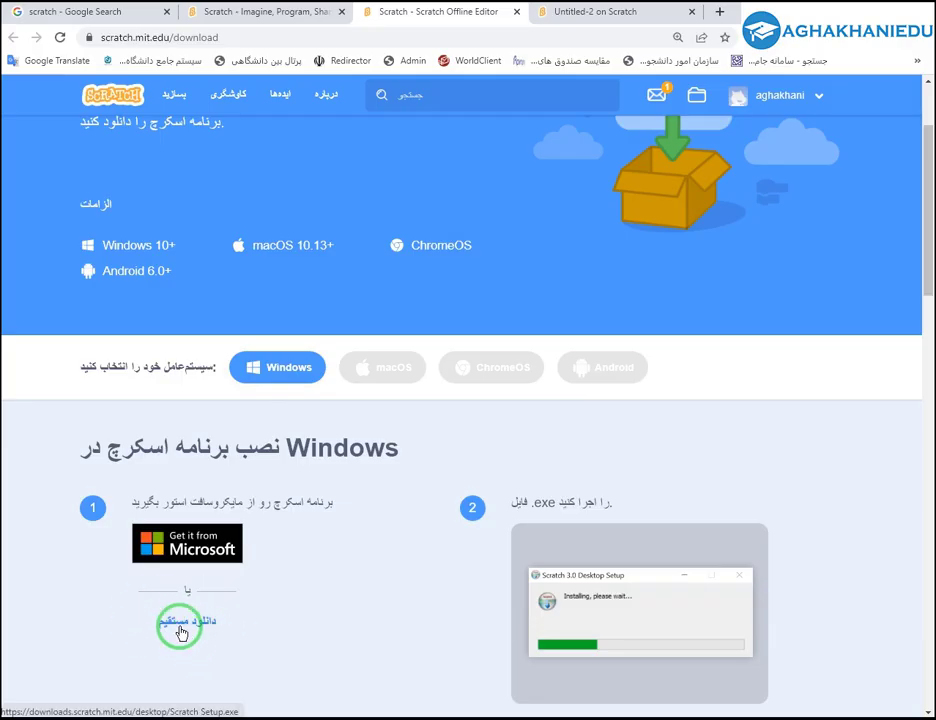
Download Scratch 3.29.1 Setup.exe through the 'دانلود مستقیم' direct download link.
{"action": "left_click", "coordinate": [181, 630]}
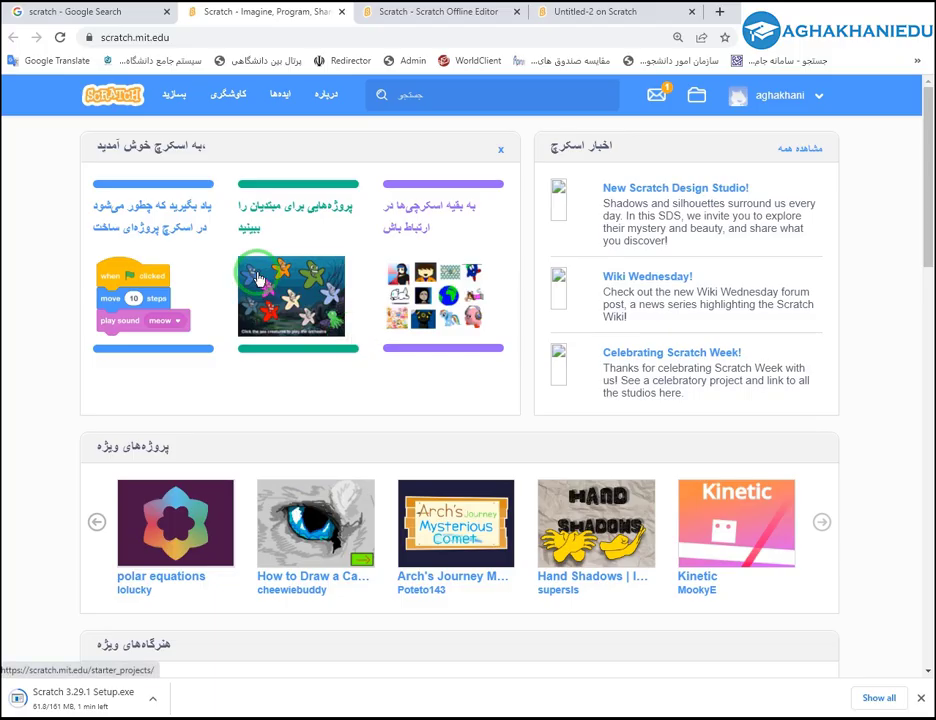
Open Download under Resources in the scratch.mit.edu homepage footer and scroll to the Windows section.
{"action": "left_click", "coordinate": [90, 14]}
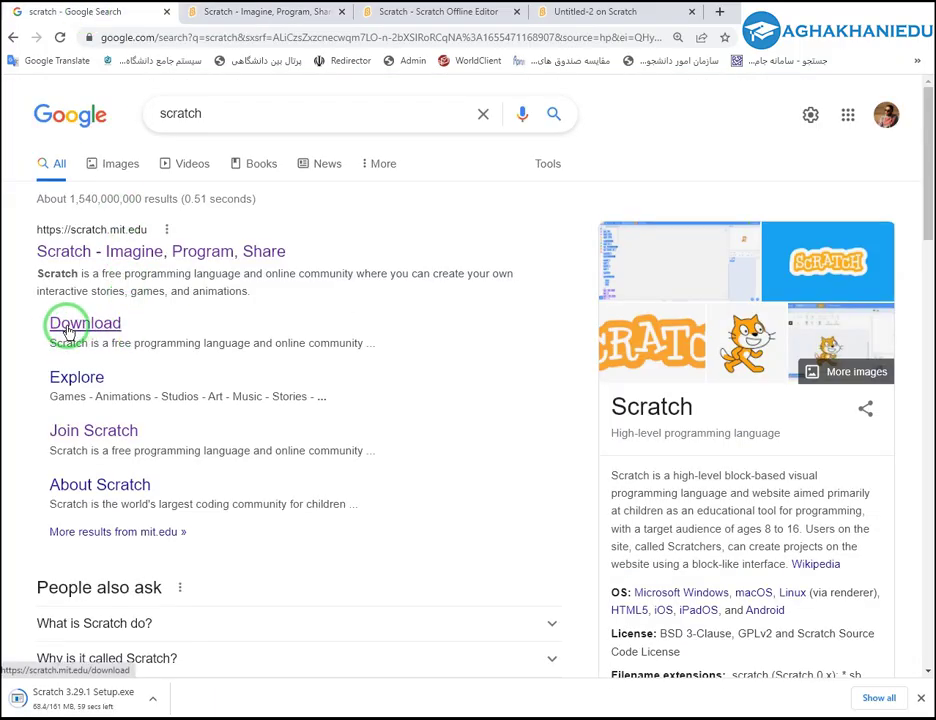
{"action": "left_click", "coordinate": [222, 14]}
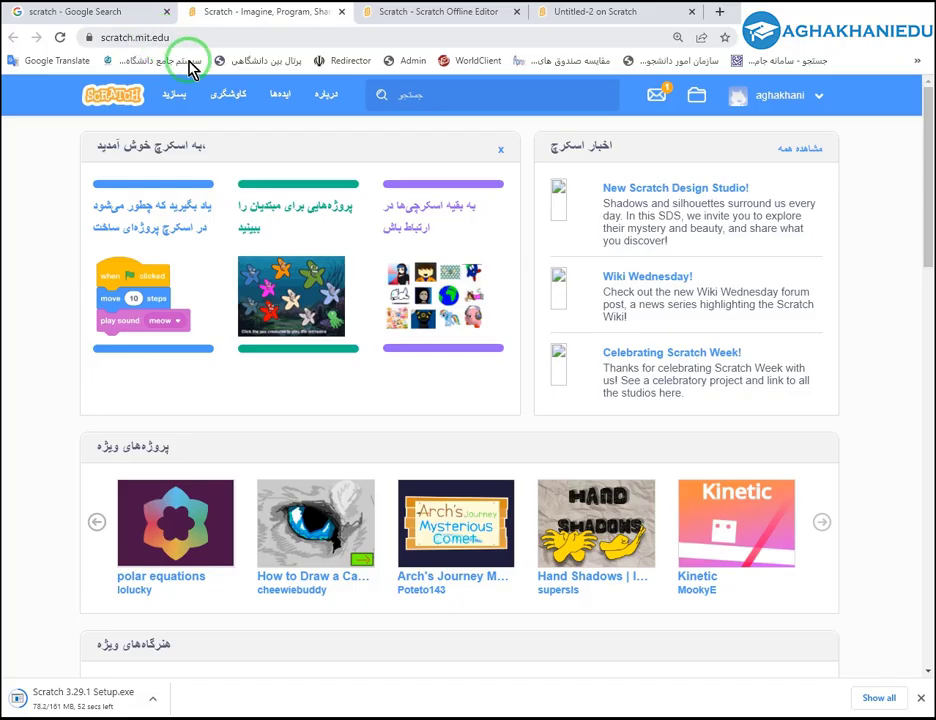
{"action": "scroll", "coordinate": [310, 200], "scroll_direction": "down", "scroll_amount": 1}
{"action": "scroll", "coordinate": [310, 200], "scroll_direction": "down", "scroll_amount": 15}
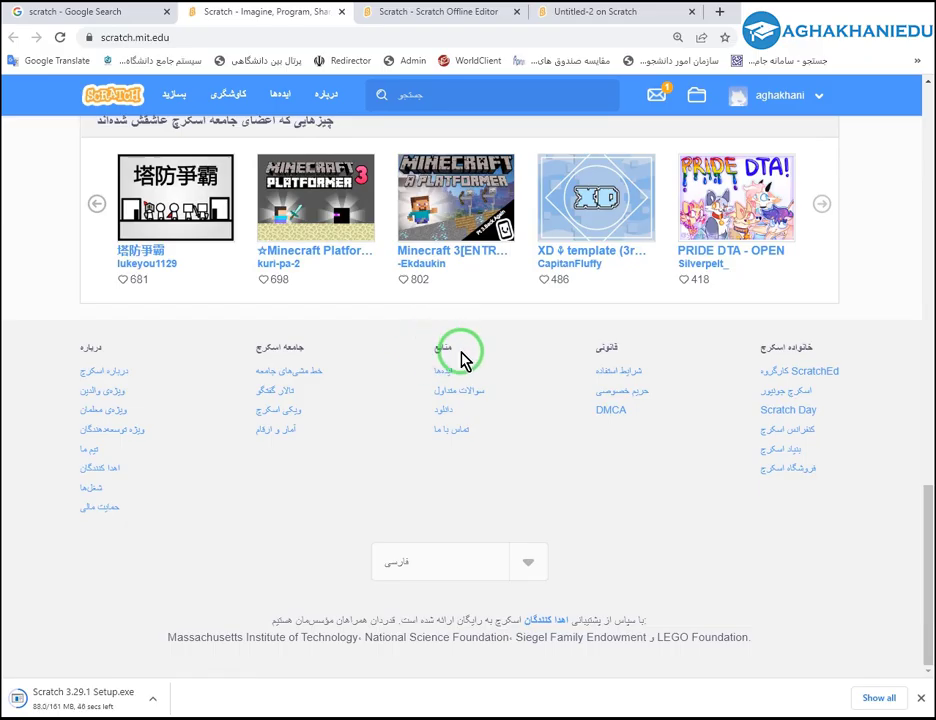
{"action": "left_click", "coordinate": [443, 416]}
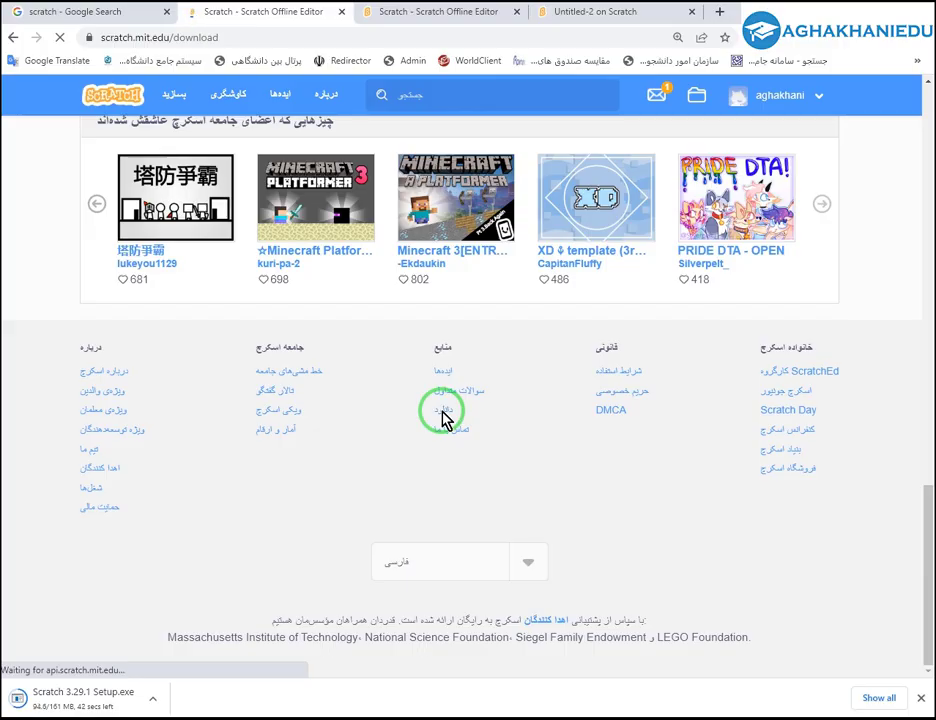
{"action": "scroll", "coordinate": [275, 478], "scroll_direction": "down", "scroll_amount": 5}
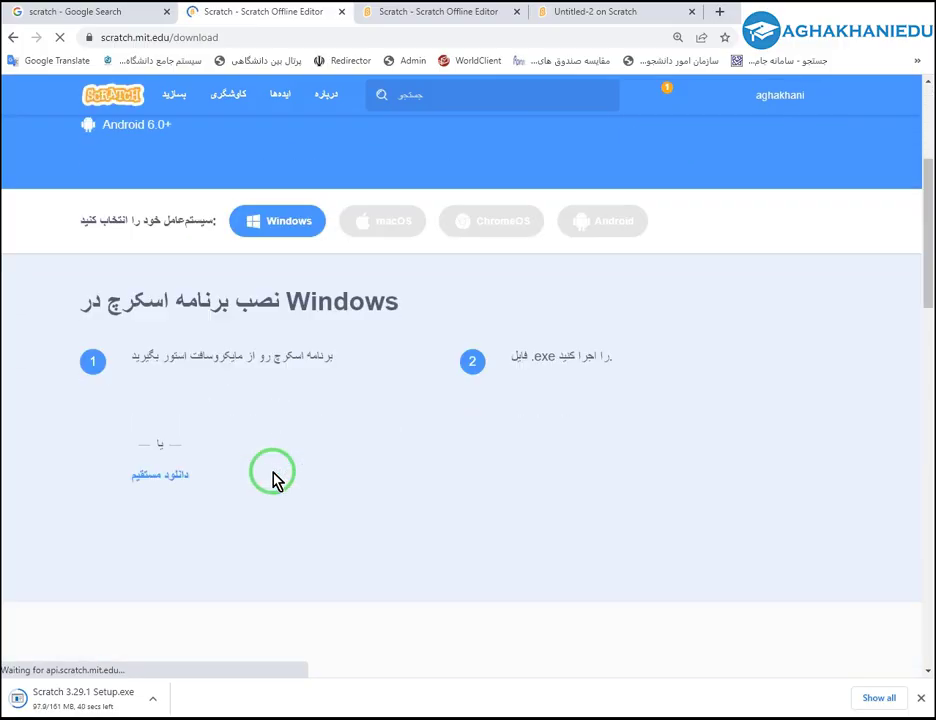
{"action": "scroll", "coordinate": [275, 478], "scroll_direction": "down", "scroll_amount": 4}
{"action": "scroll", "coordinate": [275, 478], "scroll_direction": "up", "scroll_amount": 5}
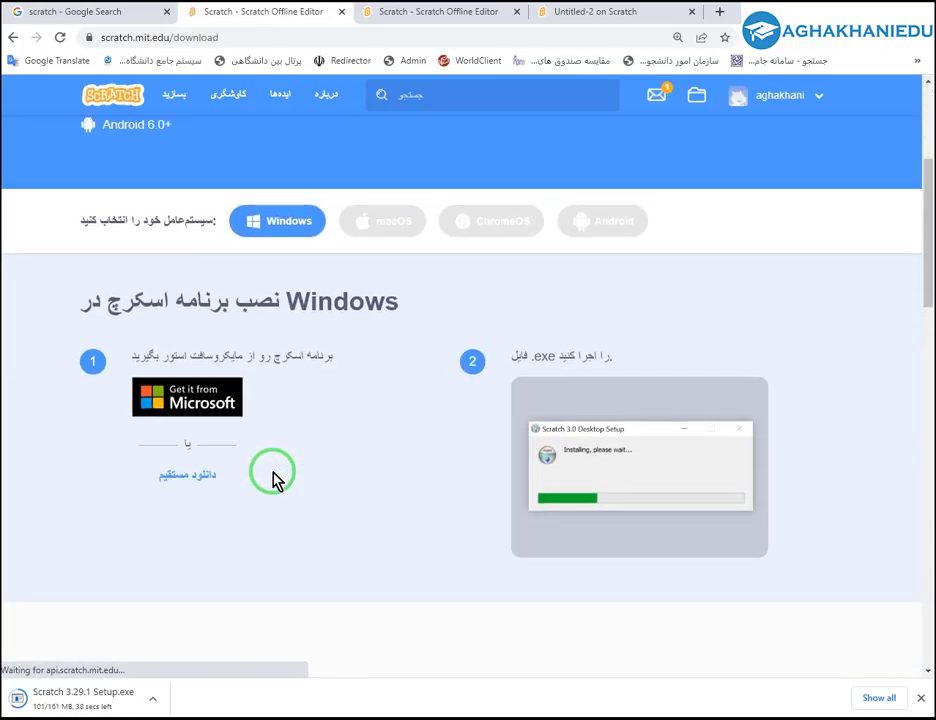
{"action": "scroll", "coordinate": [275, 480], "scroll_direction": "up", "scroll_amount": 1}
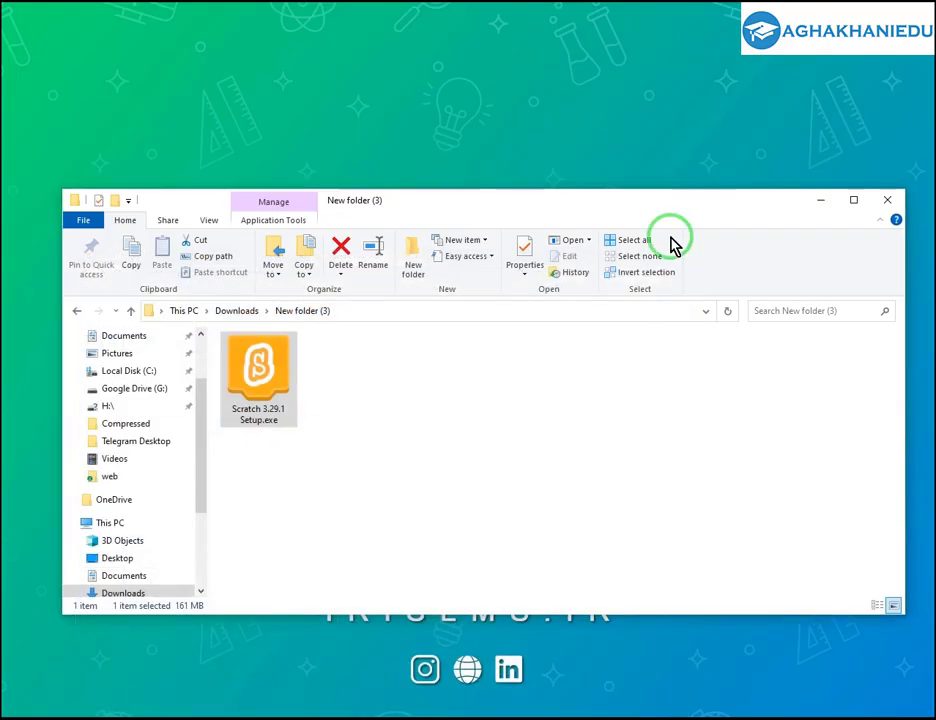
Install Scratch 3 'Only for me' and finish with 'Run Scratch 3' ticked.
{"action": "left_click_drag", "start_coordinate": [583, 207], "coordinate": [588, 240]}
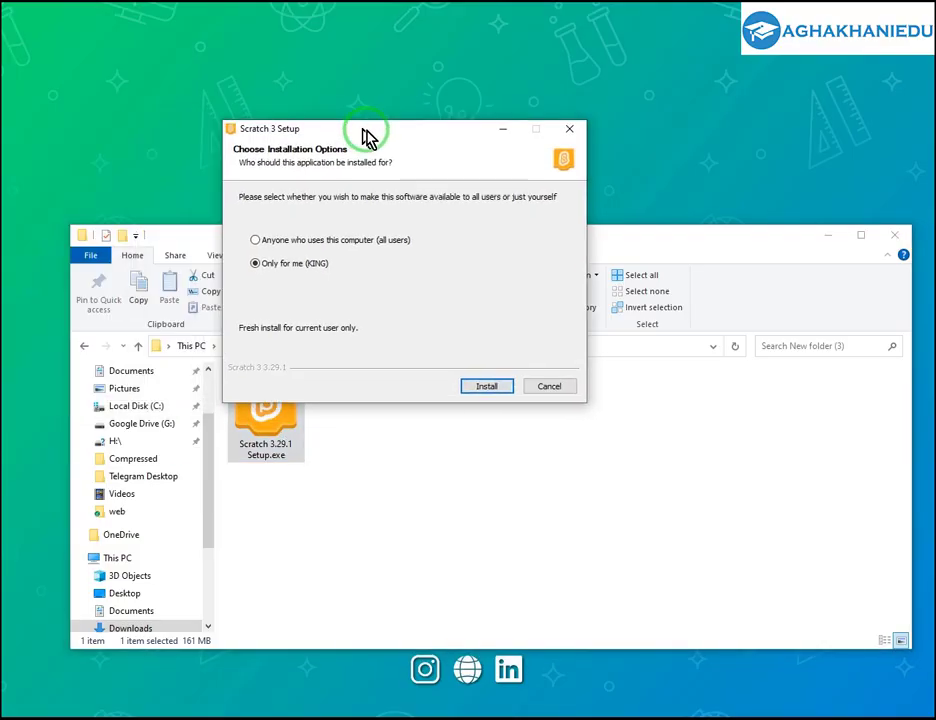
{"action": "left_click_drag", "start_coordinate": [366, 138], "coordinate": [439, 186]}
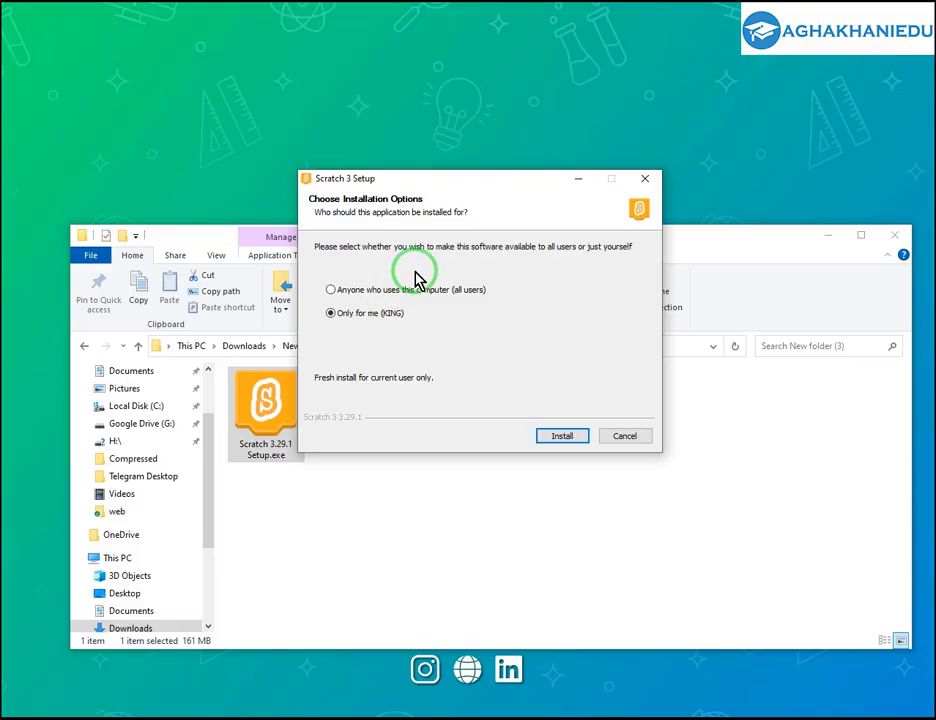
{"action": "left_click", "coordinate": [561, 437]}
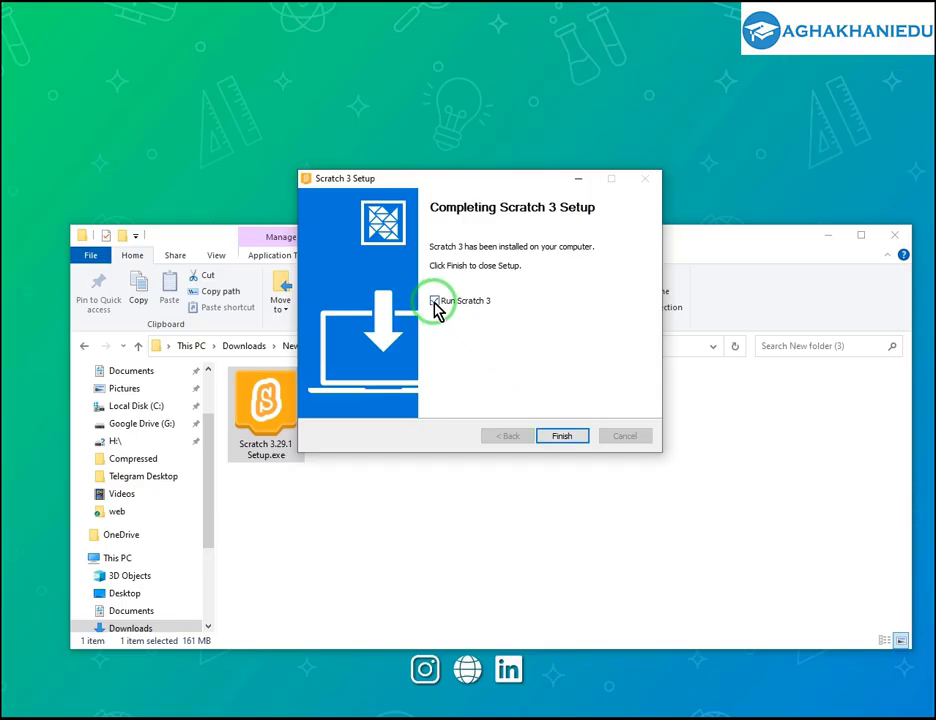
{"action": "left_click", "coordinate": [435, 301]}
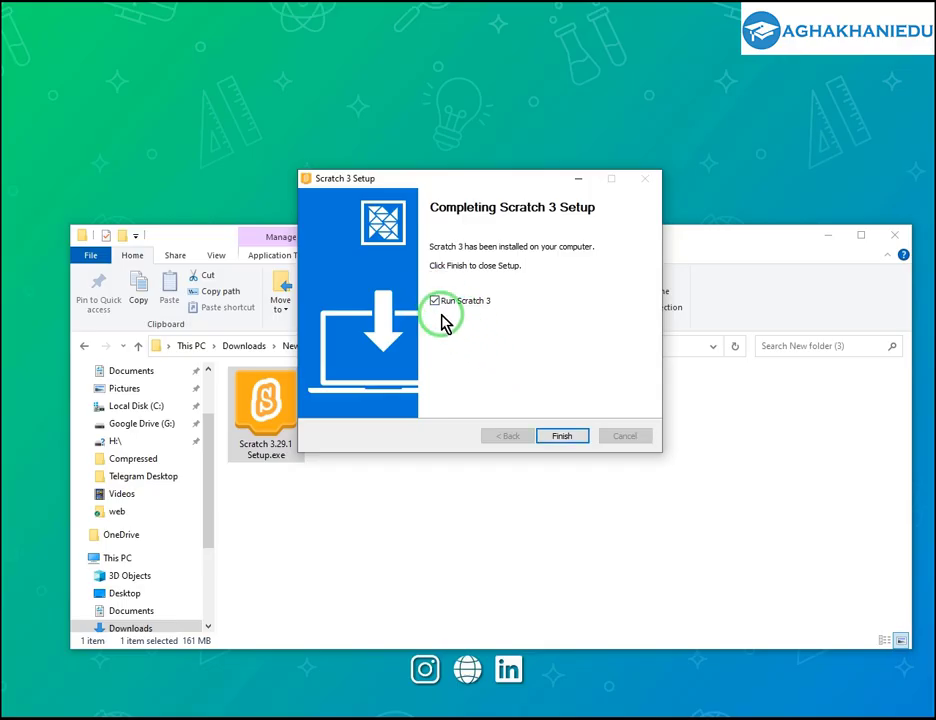
{"action": "left_click", "coordinate": [563, 438]}
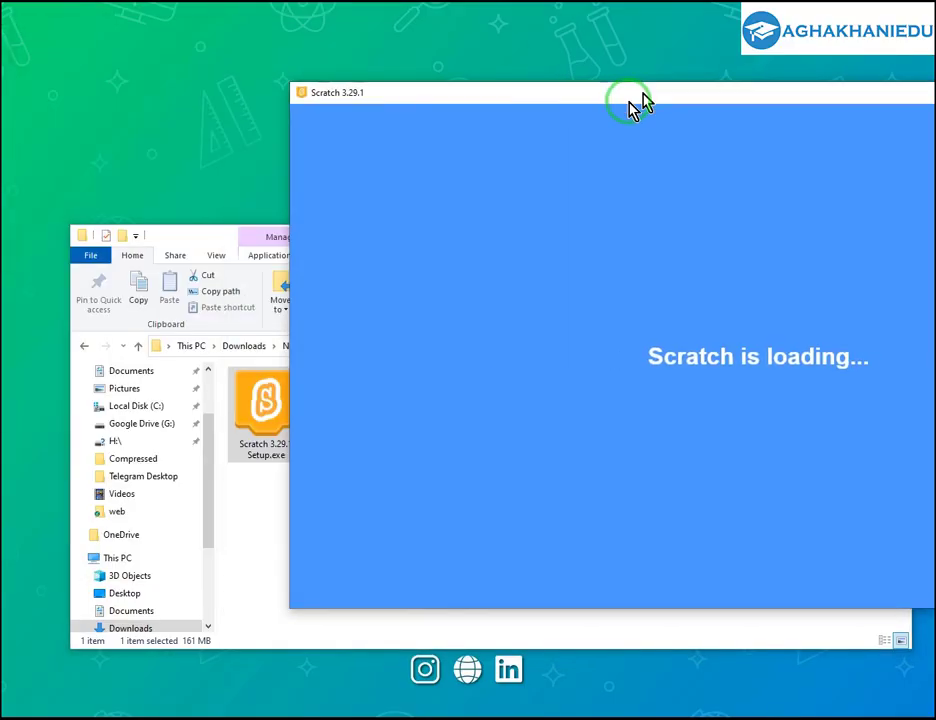
Opt in to sharing usage data, close the notice, and maximize the Scratch 3.29.1 window.
{"action": "left_click_drag", "start_coordinate": [633, 98], "coordinate": [355, 125]}
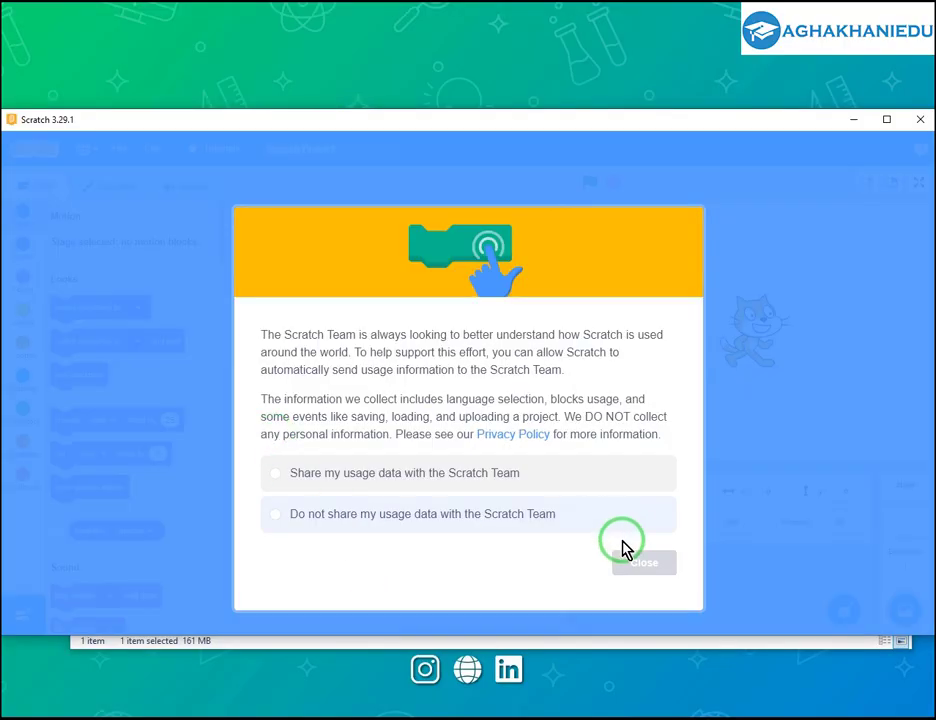
{"action": "left_click", "coordinate": [349, 479]}
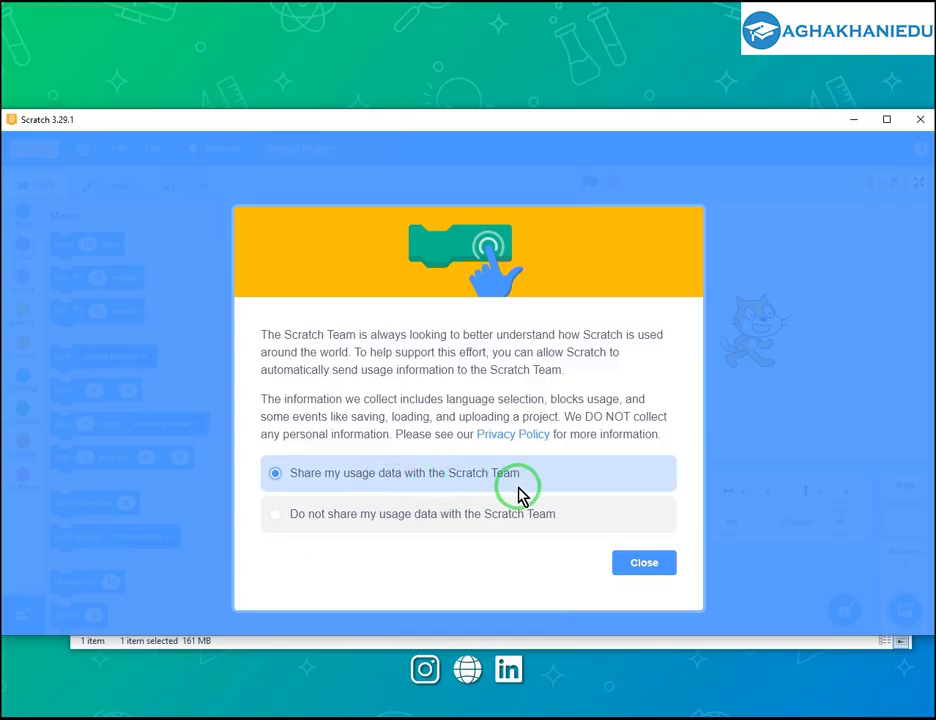
{"action": "left_click", "coordinate": [655, 566]}
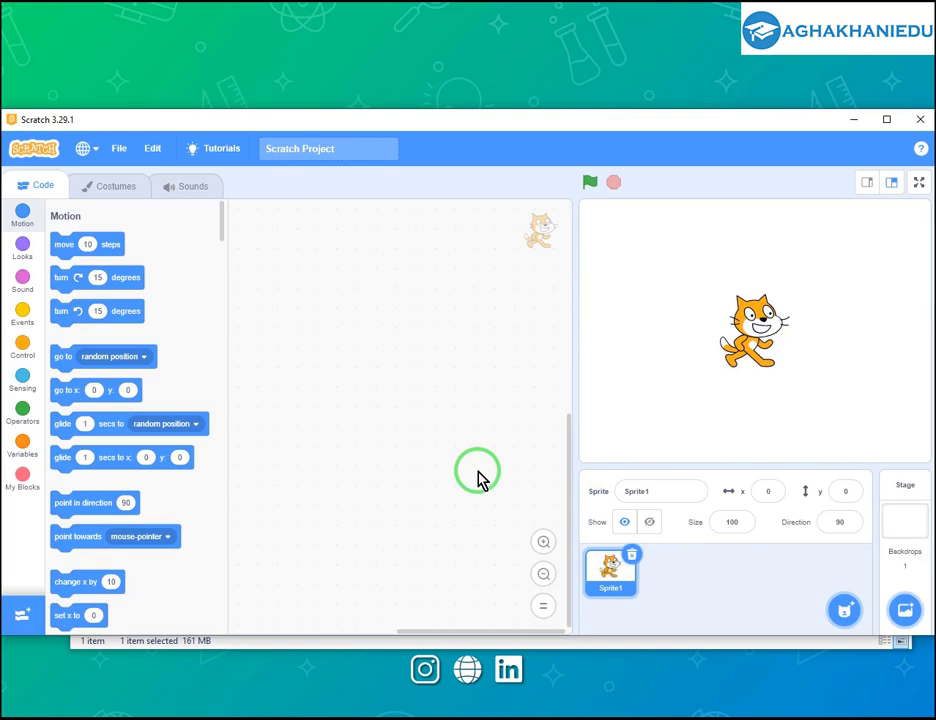
{"action": "left_click", "coordinate": [886, 119]}
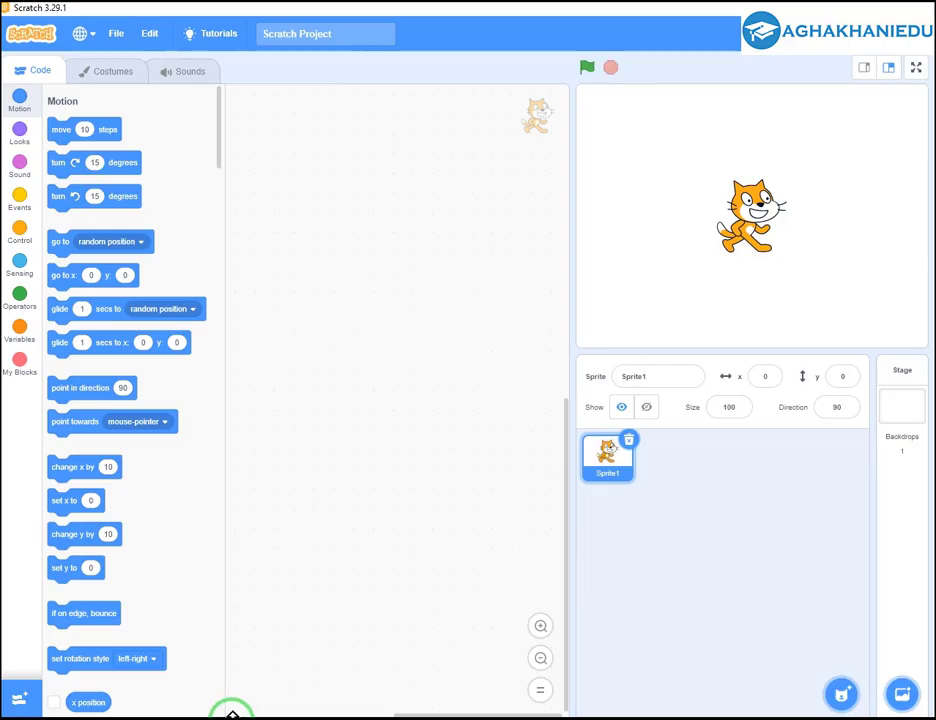
Move the browser's Untitled-2 window aside to bring Scratch Desktop to the front.
{"action": "mouse_move", "coordinate": [230, 715]}
{"action": "left_click", "coordinate": [292, 685]}
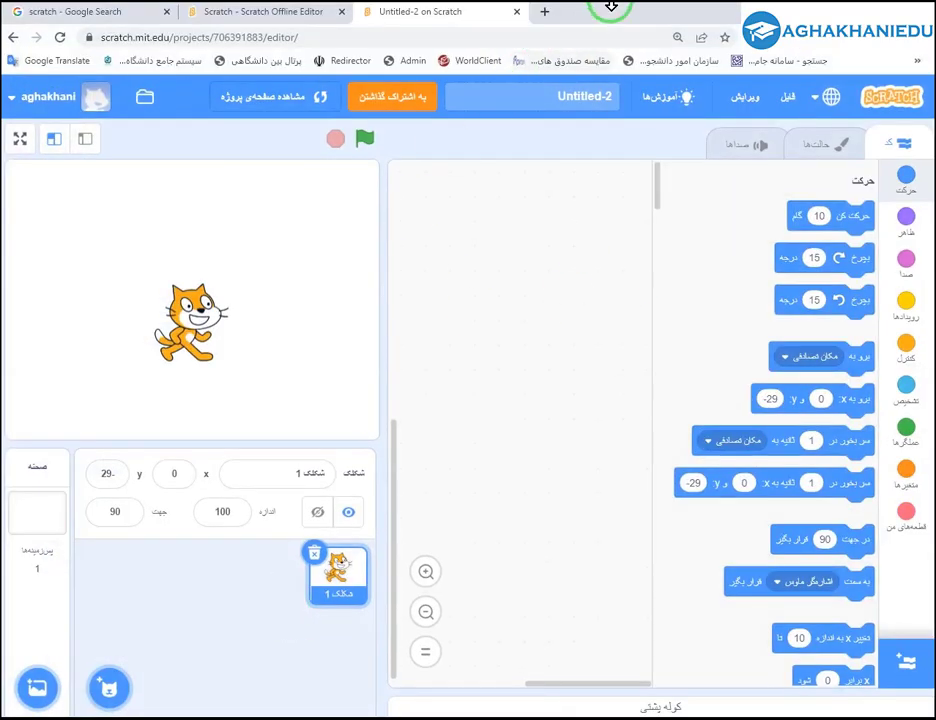
{"action": "left_click_drag", "start_coordinate": [612, 11], "coordinate": [511, 132]}
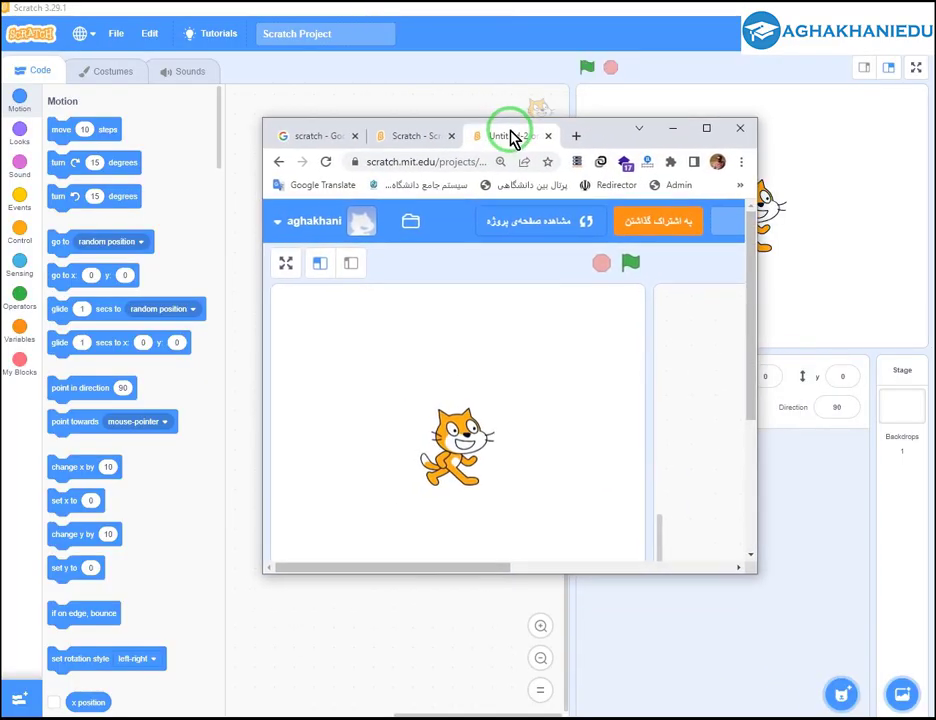
{"action": "double_click", "coordinate": [607, 136]}
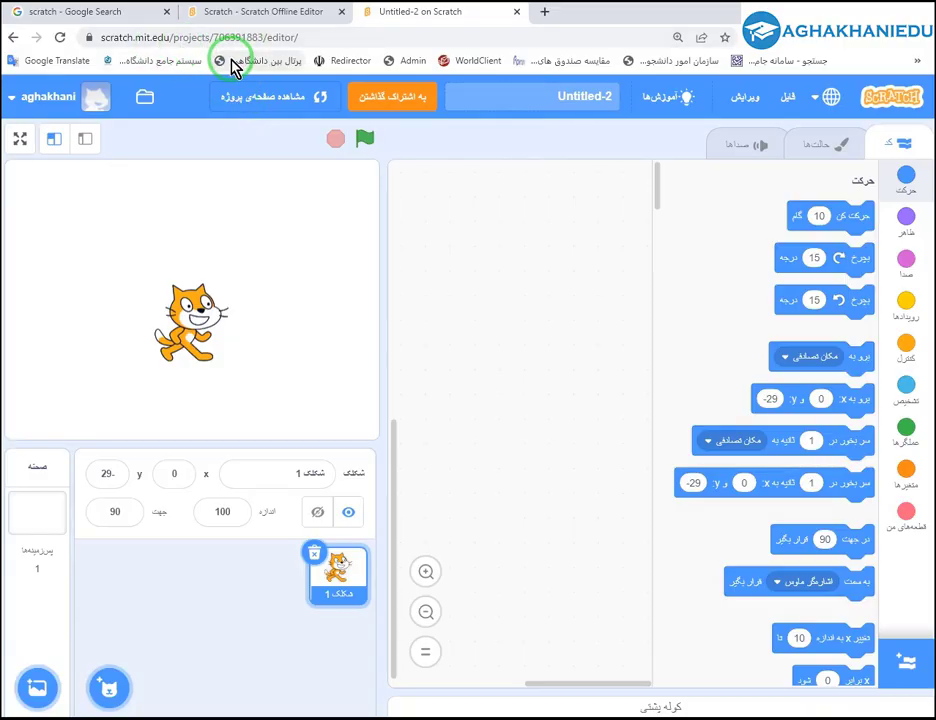
{"action": "left_click", "coordinate": [852, 10]}
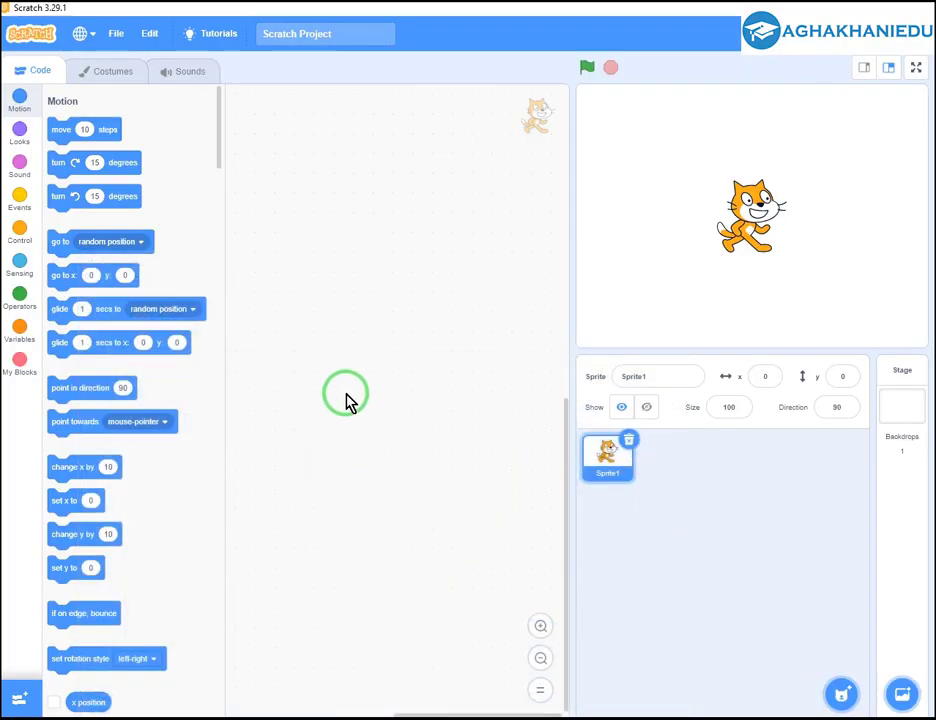
Set Scratch Desktop's interface language to فارسی.
{"action": "left_click", "coordinate": [84, 36]}
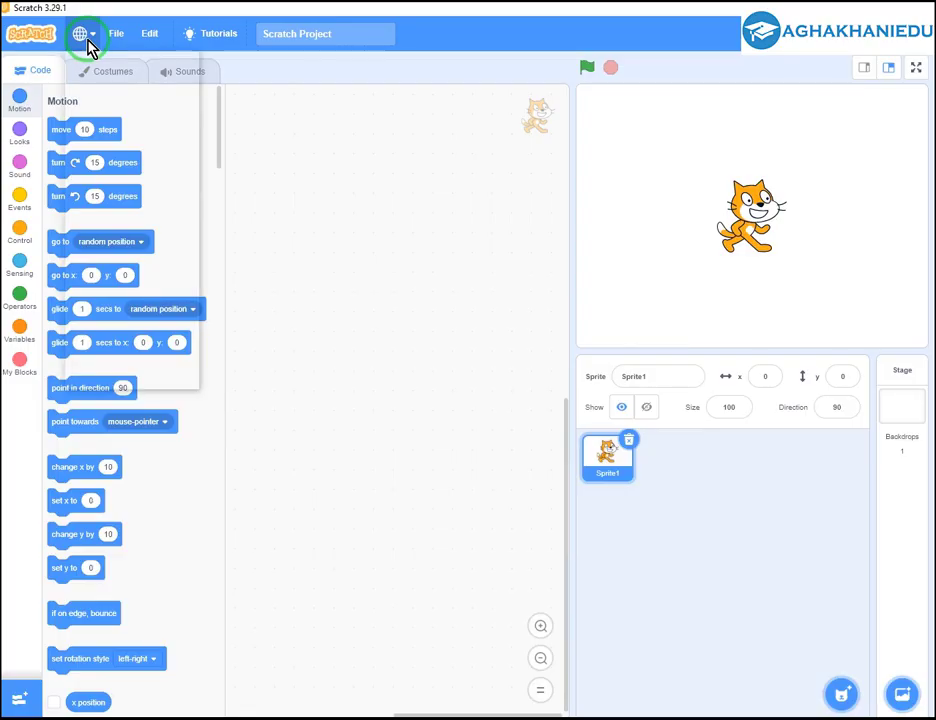
{"action": "left_click", "coordinate": [112, 338]}
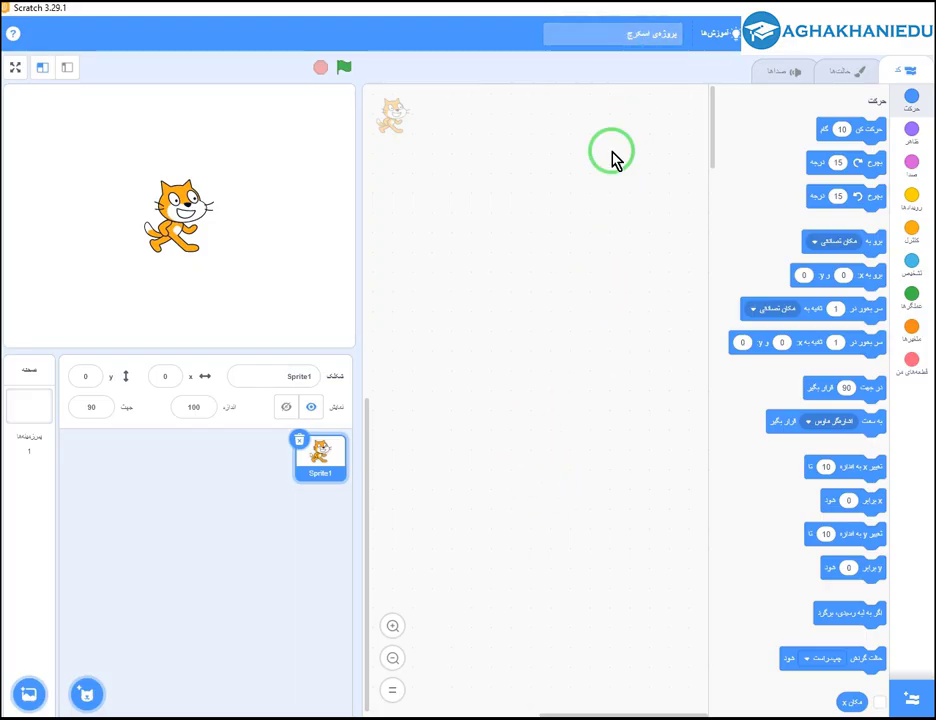
{"action": "left_click_drag", "start_coordinate": [612, 12], "coordinate": [602, 137]}
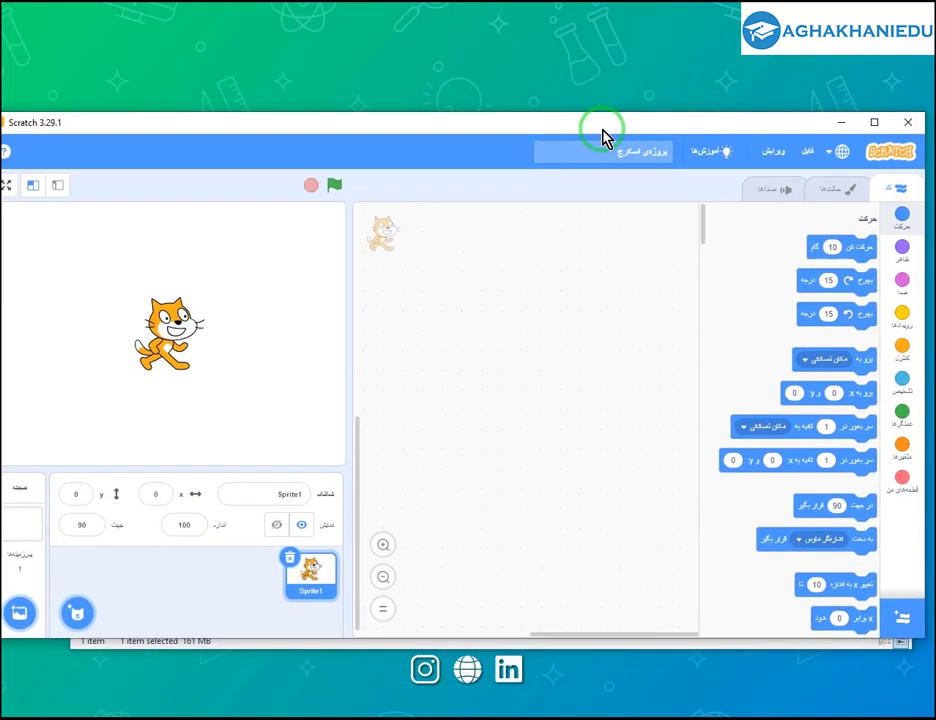
Bring the browser's Untitled-2 web project back in front of Scratch Desktop.
{"action": "double_click", "coordinate": [602, 137]}
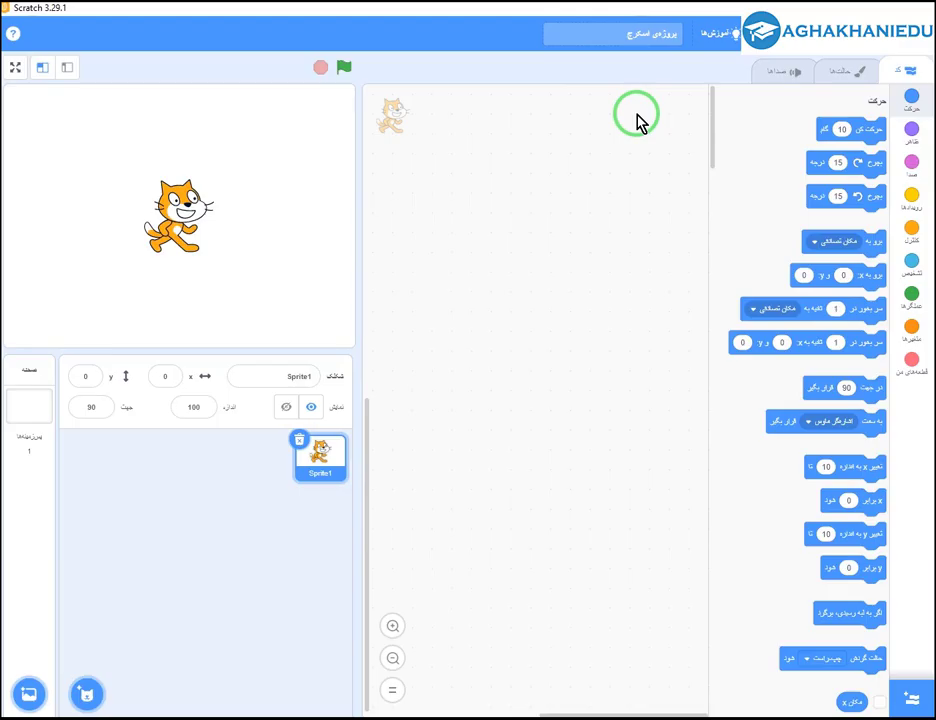
{"action": "left_click", "coordinate": [117, 714]}
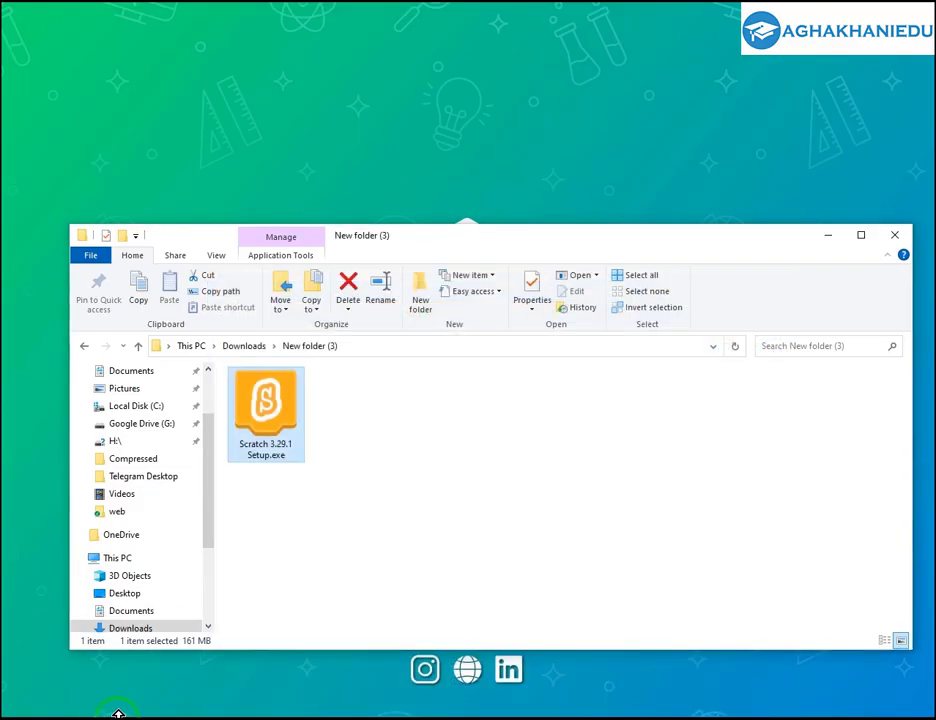
{"action": "left_click", "coordinate": [246, 695]}
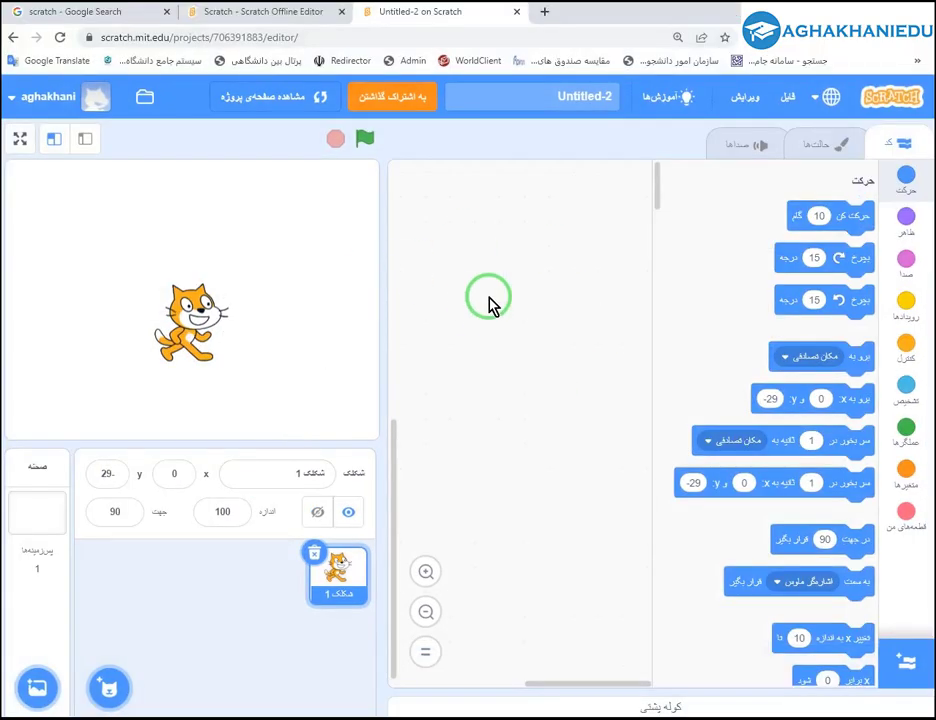
{"action": "left_click", "coordinate": [25, 103]}
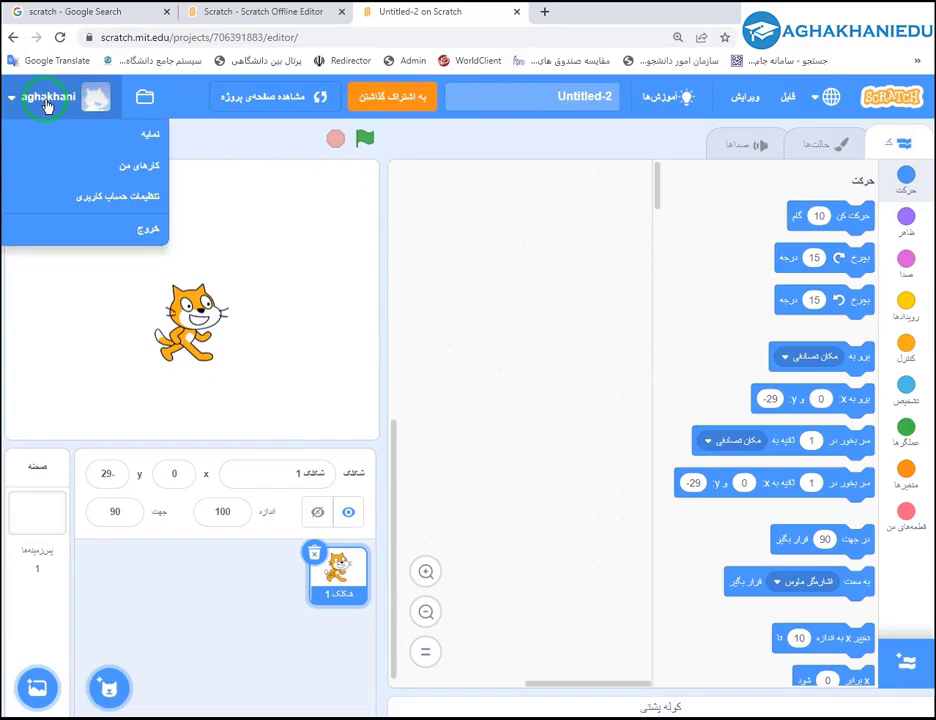
{"action": "left_click", "coordinate": [22, 100]}
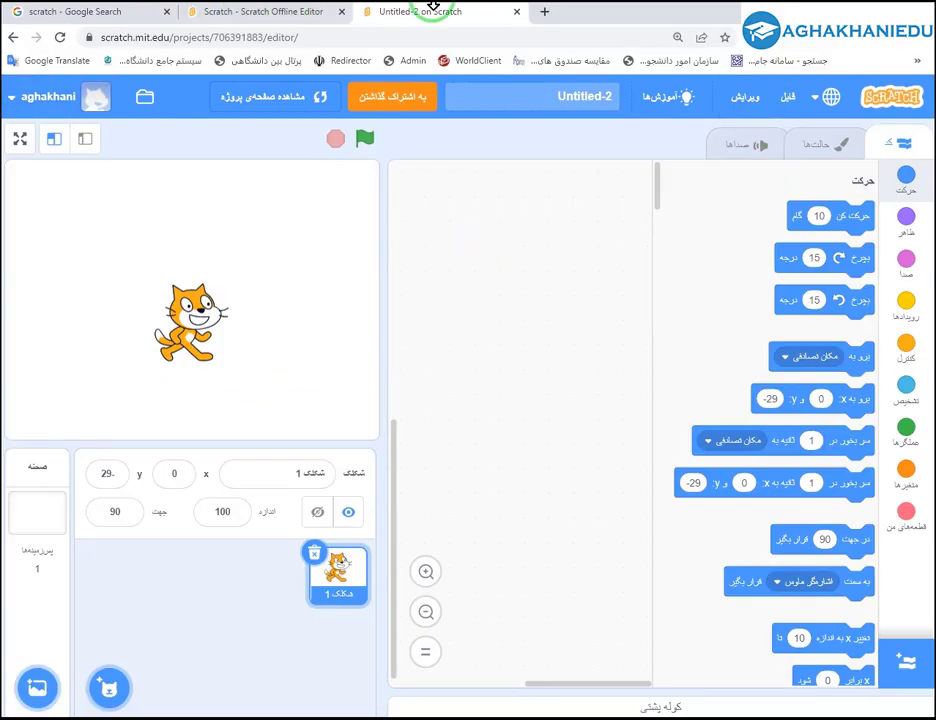
{"action": "left_click", "coordinate": [562, 717]}
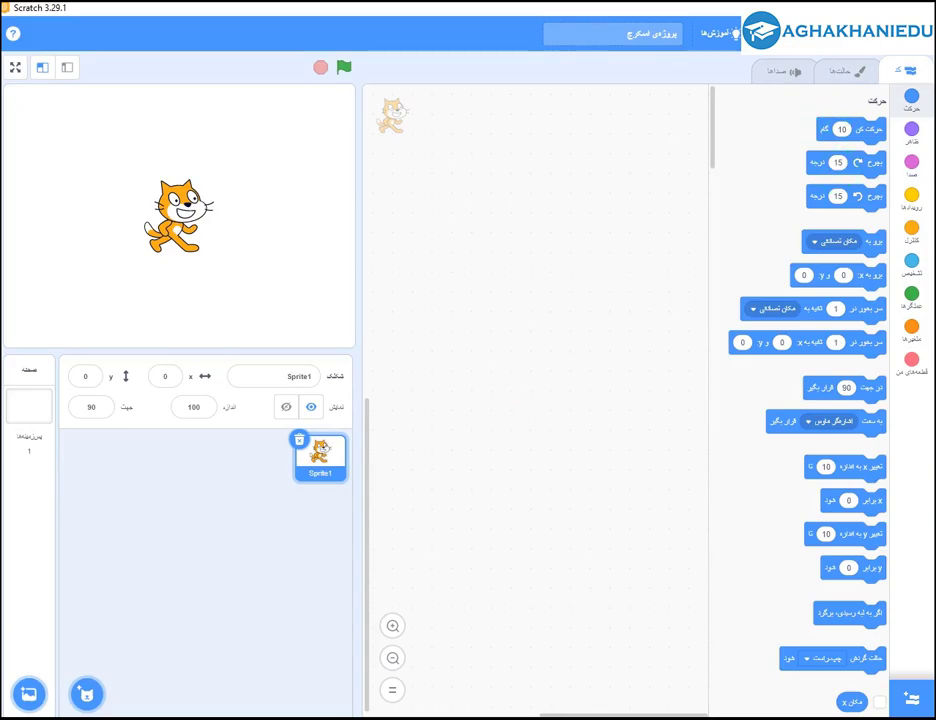
{"action": "left_click", "coordinate": [852, 8]}
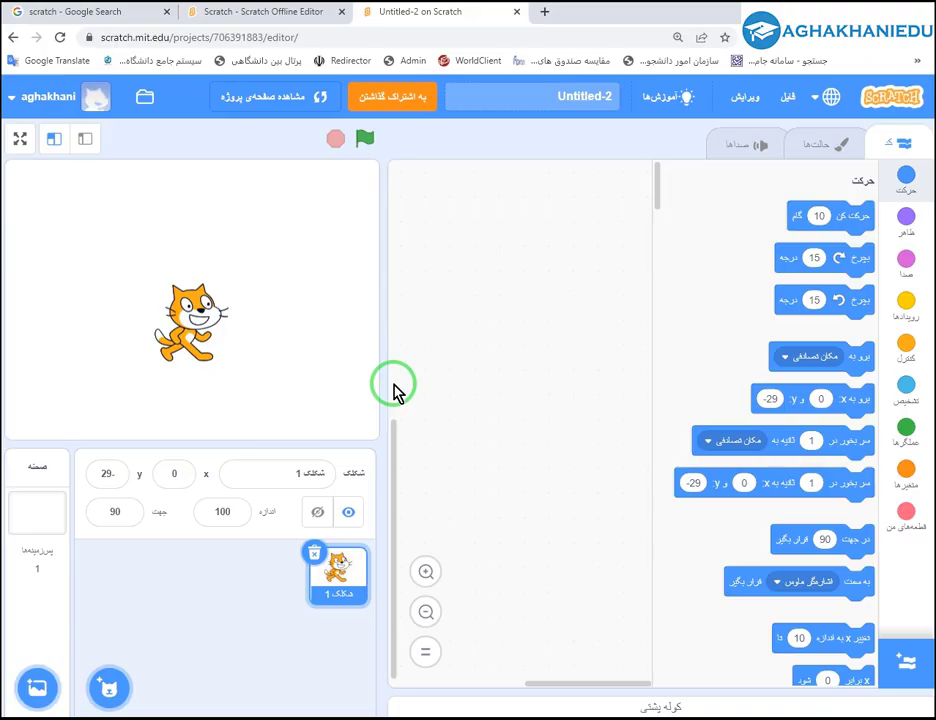
Maximize the browser window and open the web editor's File (فایل) menu.
{"action": "left_click_drag", "start_coordinate": [575, 28], "coordinate": [564, 120]}
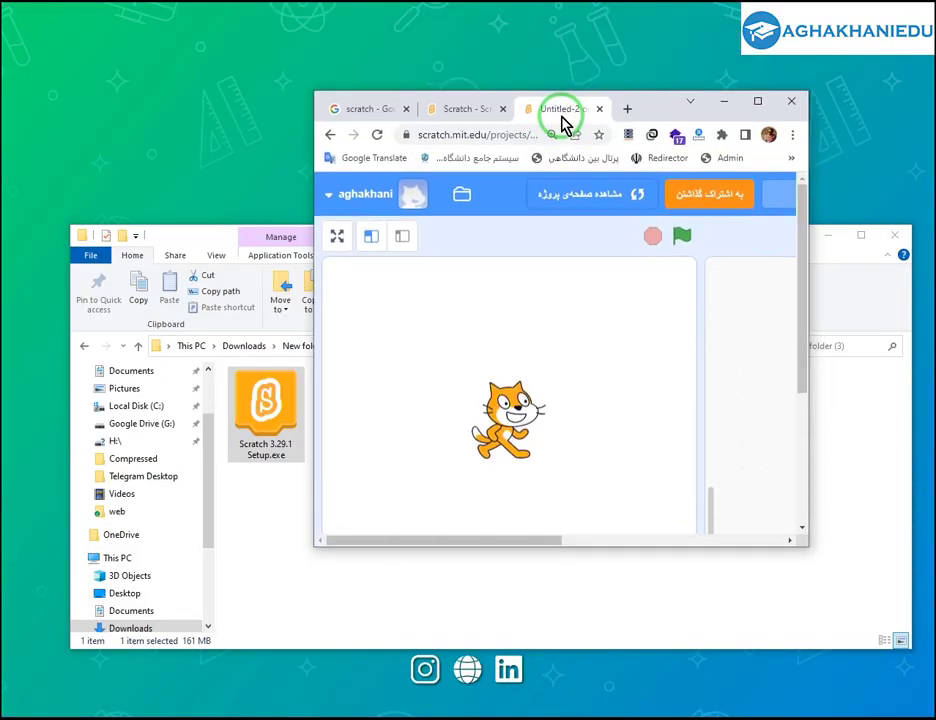
{"action": "left_click", "coordinate": [755, 102]}
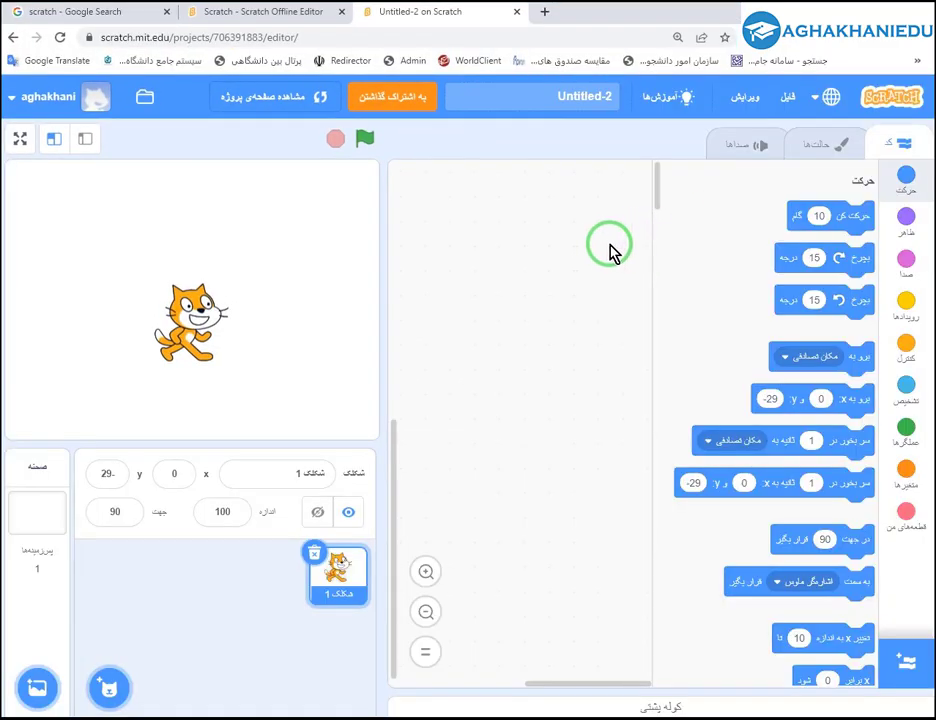
{"action": "left_click", "coordinate": [790, 100]}
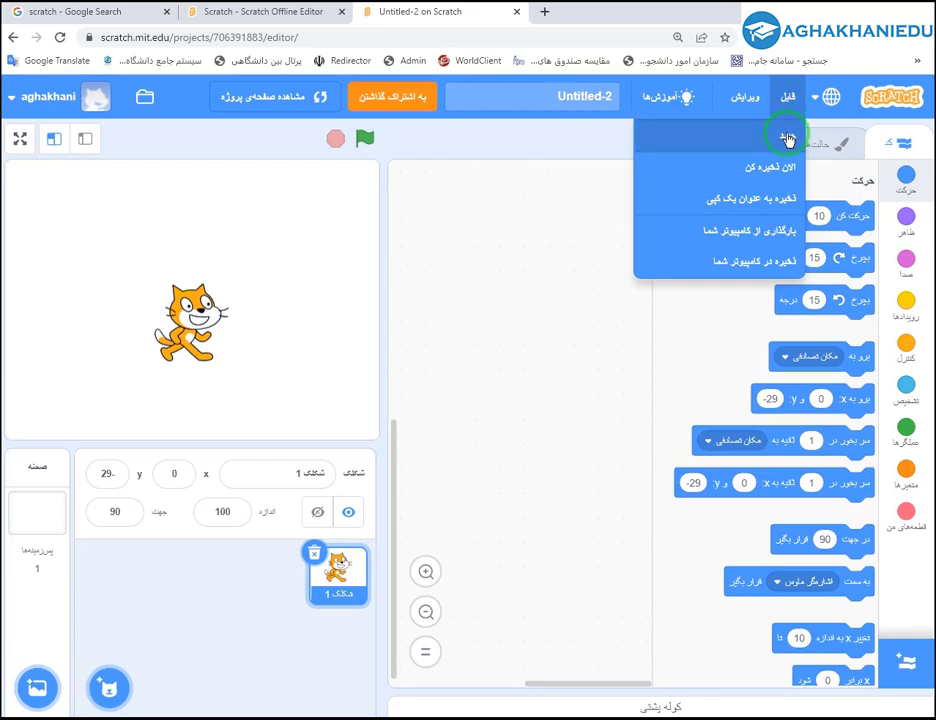
Start a new web project, Untitled-3, and select its title text.
{"action": "left_click", "coordinate": [789, 138]}
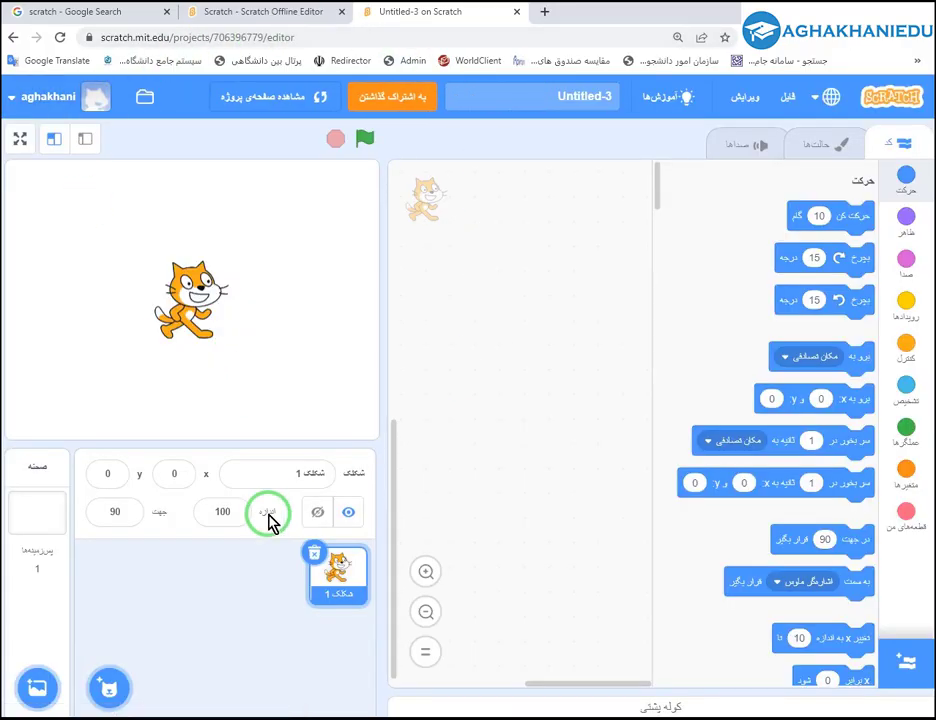
{"action": "left_click", "coordinate": [532, 100]}
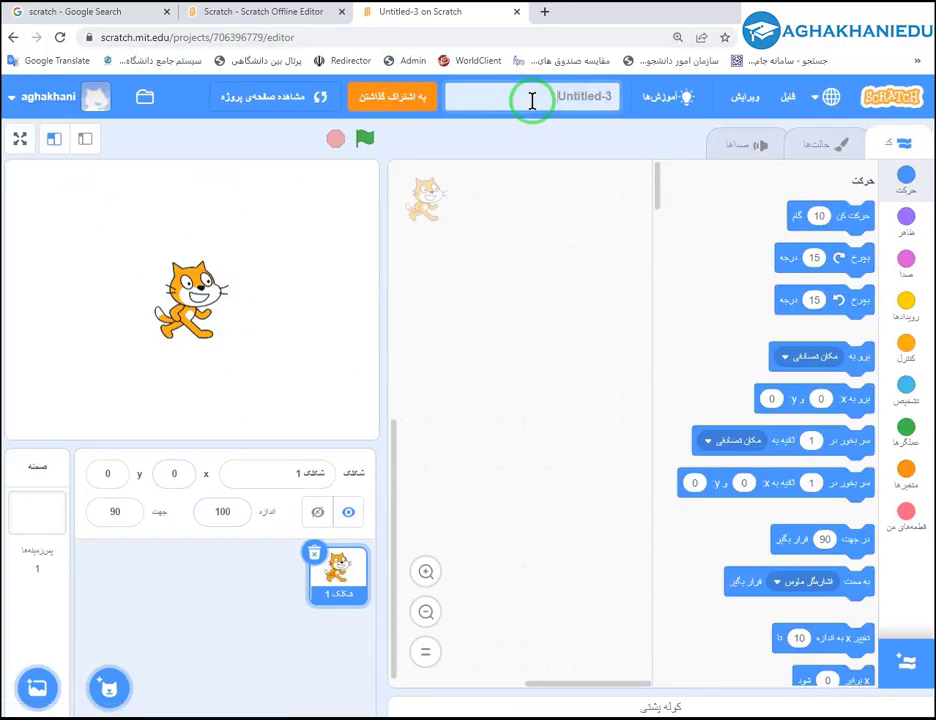
{"action": "left_click_drag", "start_coordinate": [613, 96], "coordinate": [577, 91]}
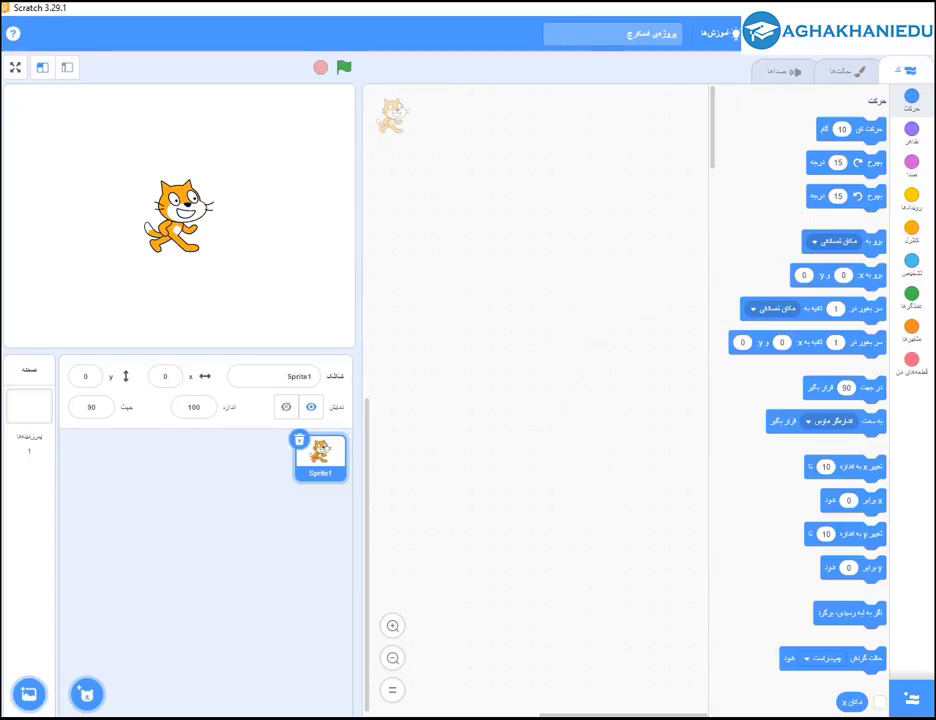
Start a new project in Scratch Desktop via File > New, leaving its title unchanged.
{"action": "left_click", "coordinate": [815, 35]}
{"action": "left_click", "coordinate": [817, 70]}
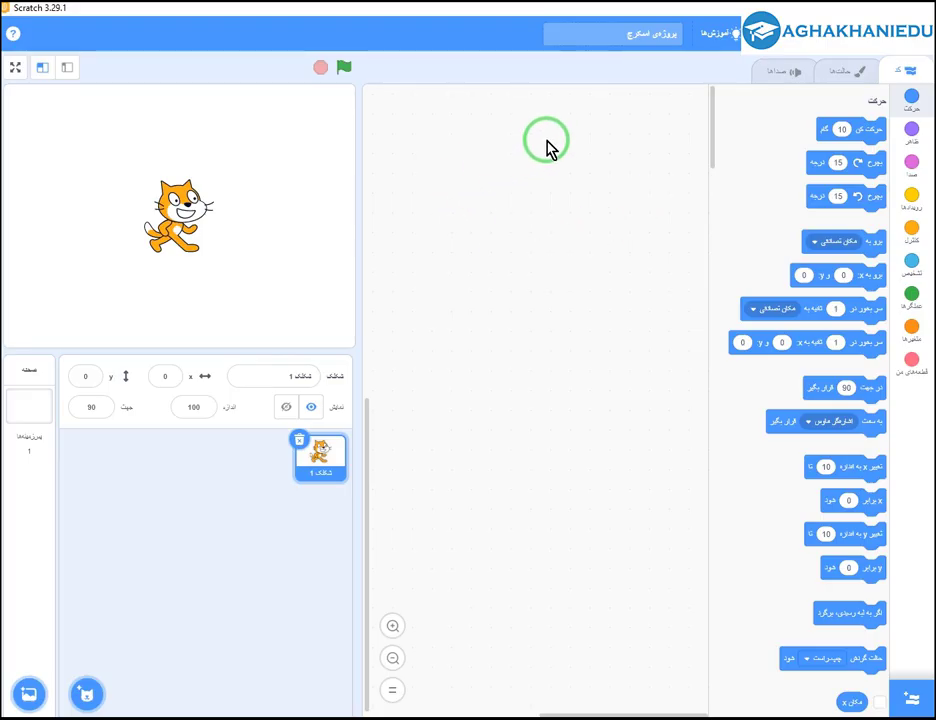
{"action": "left_click", "coordinate": [622, 31]}
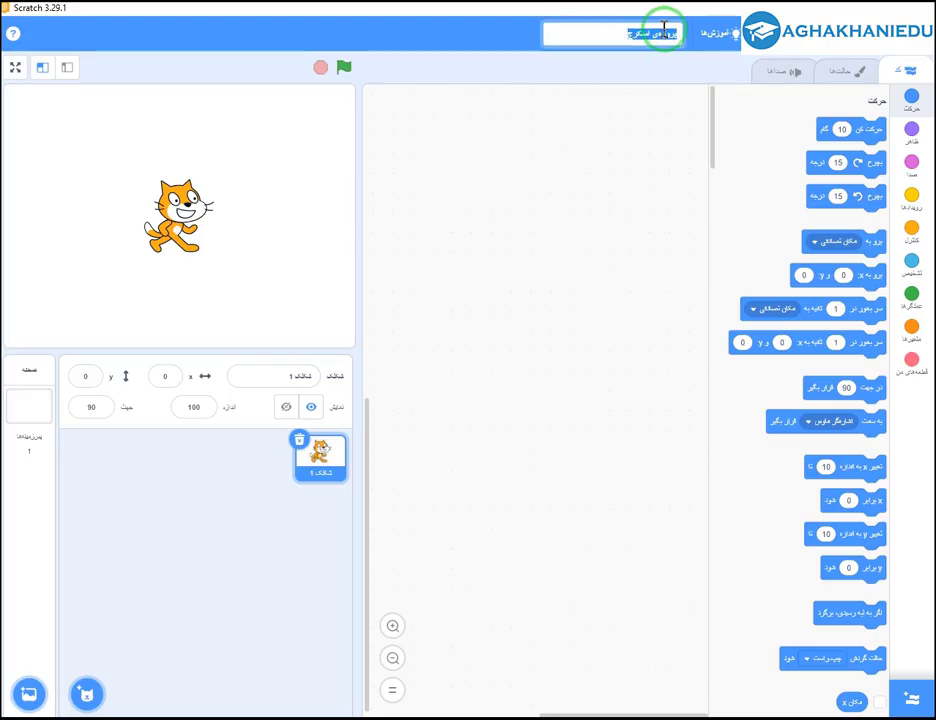
{"action": "left_click", "coordinate": [580, 206]}
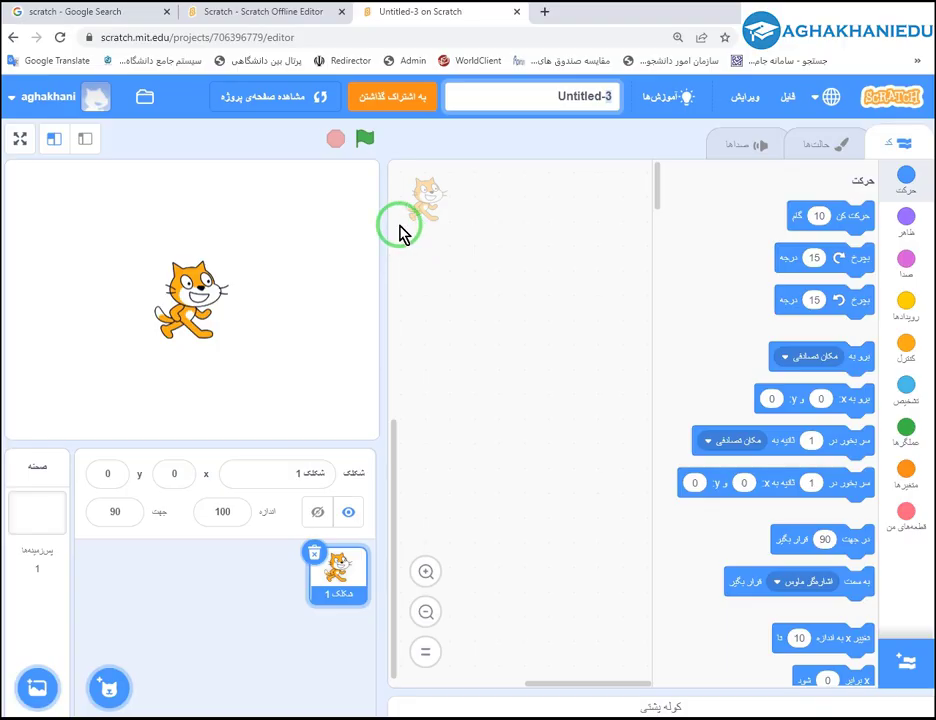
Open My Stuff and filter to unshared projects: Untitled-3, Untitled-2 and Untitled.
{"action": "left_click", "coordinate": [145, 97]}
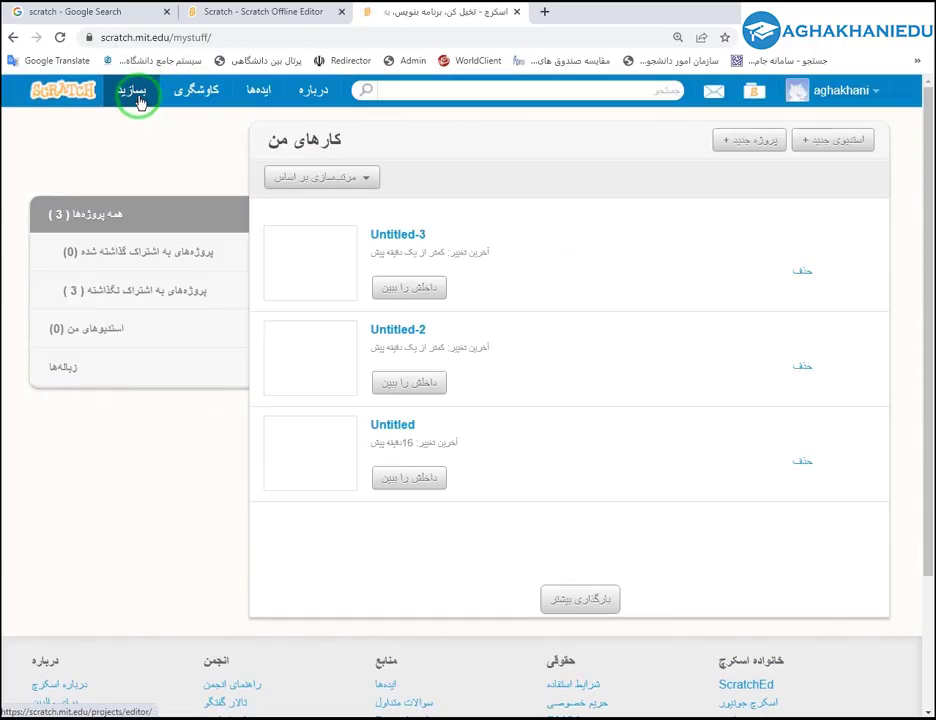
{"action": "left_click", "coordinate": [13, 38]}
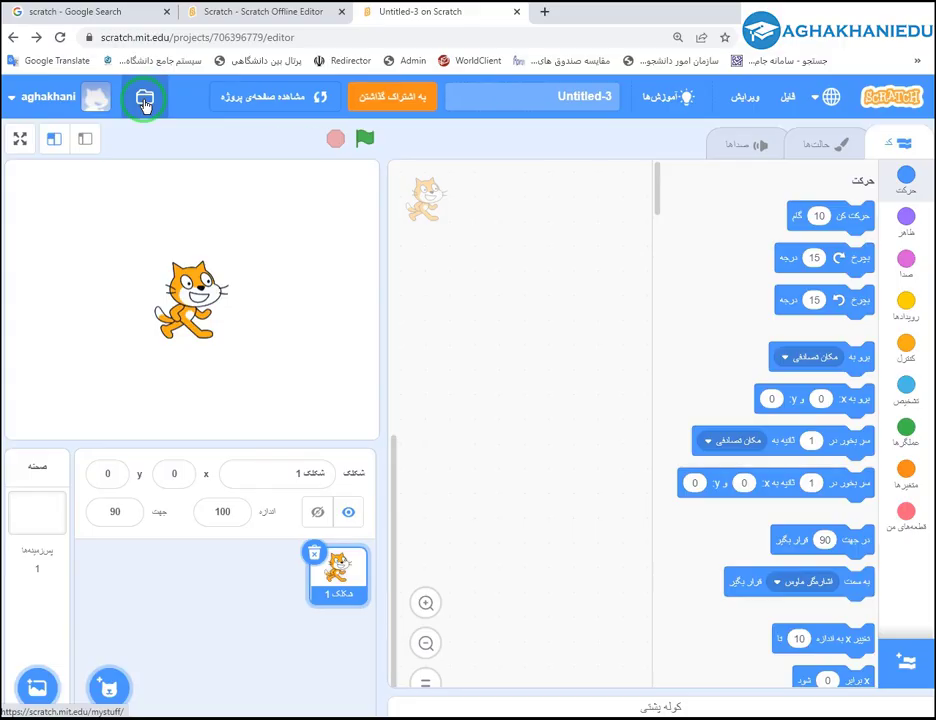
{"action": "left_click", "coordinate": [145, 101]}
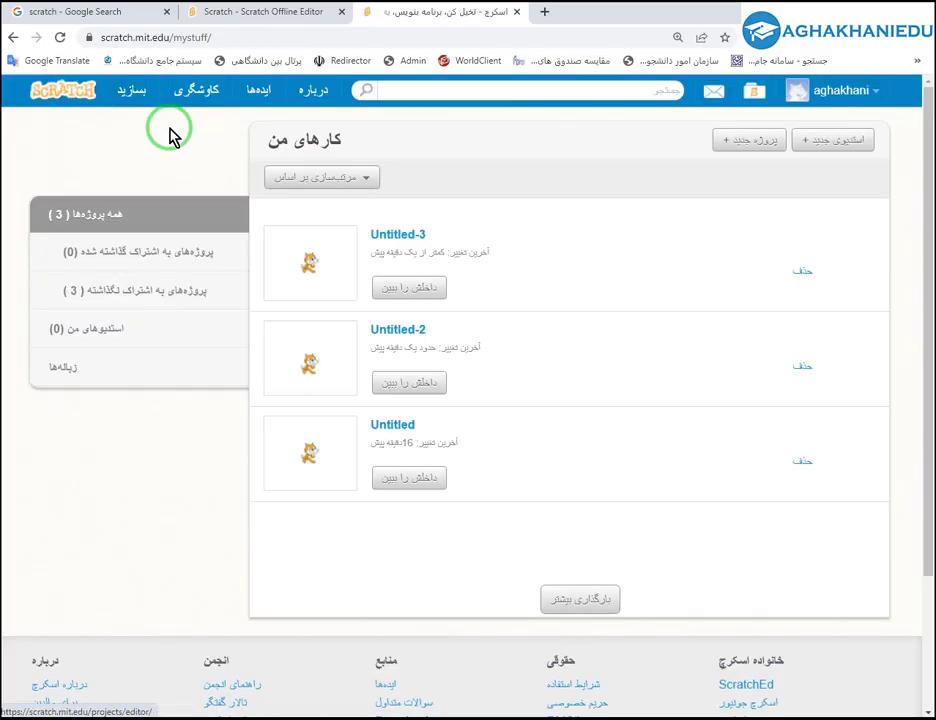
{"action": "left_click", "coordinate": [150, 296]}
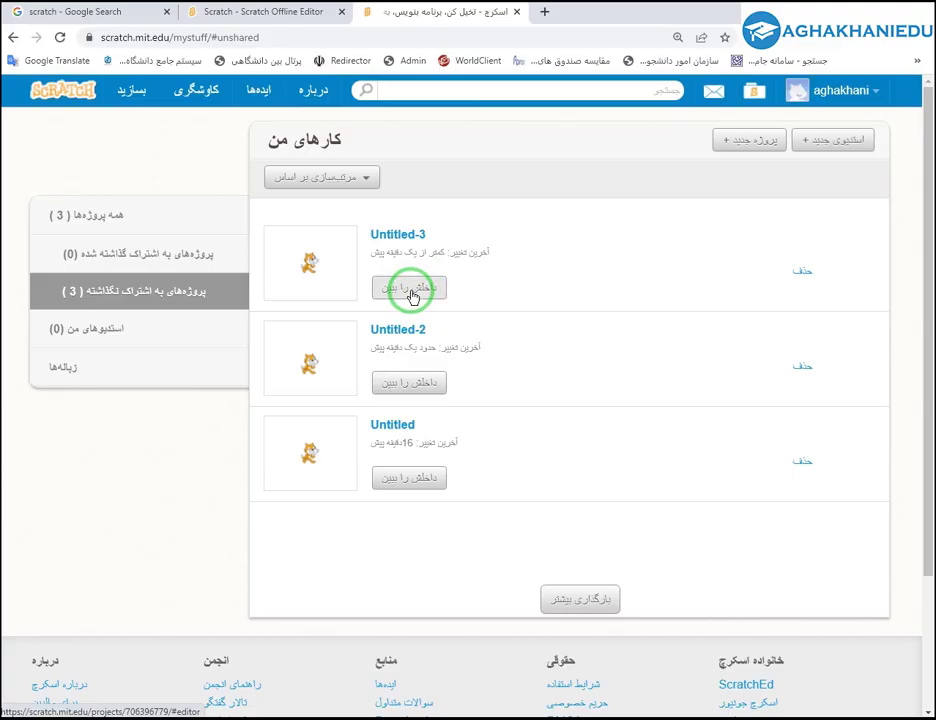
Open the Untitled project, add the Amon sprite at x 57, y 32, and place the cat to its right.
{"action": "left_click", "coordinate": [416, 478]}
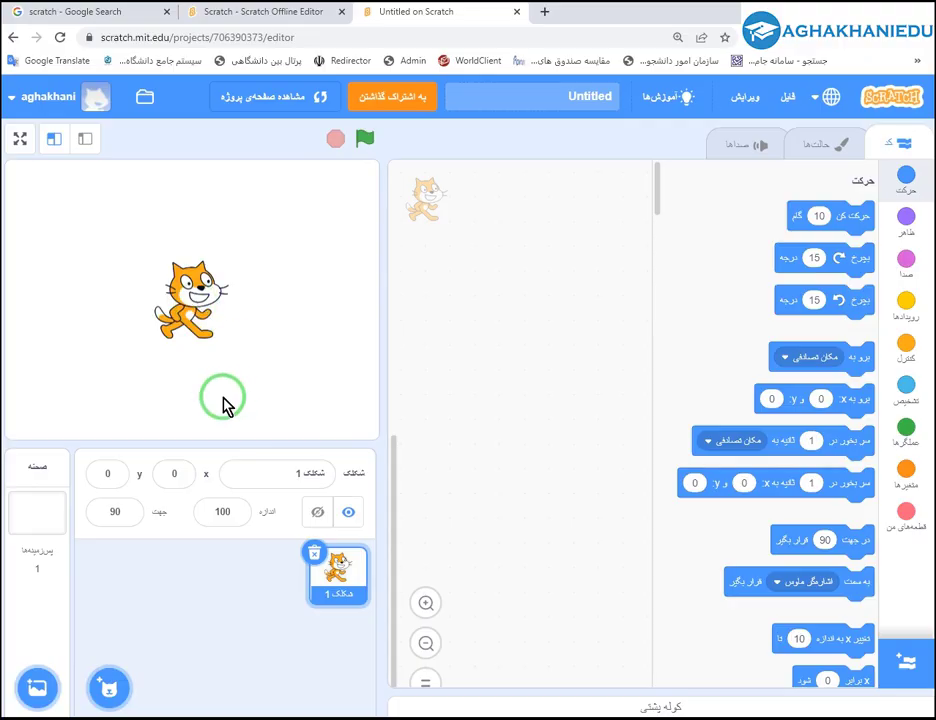
{"action": "left_click_drag", "start_coordinate": [183, 318], "coordinate": [62, 227]}
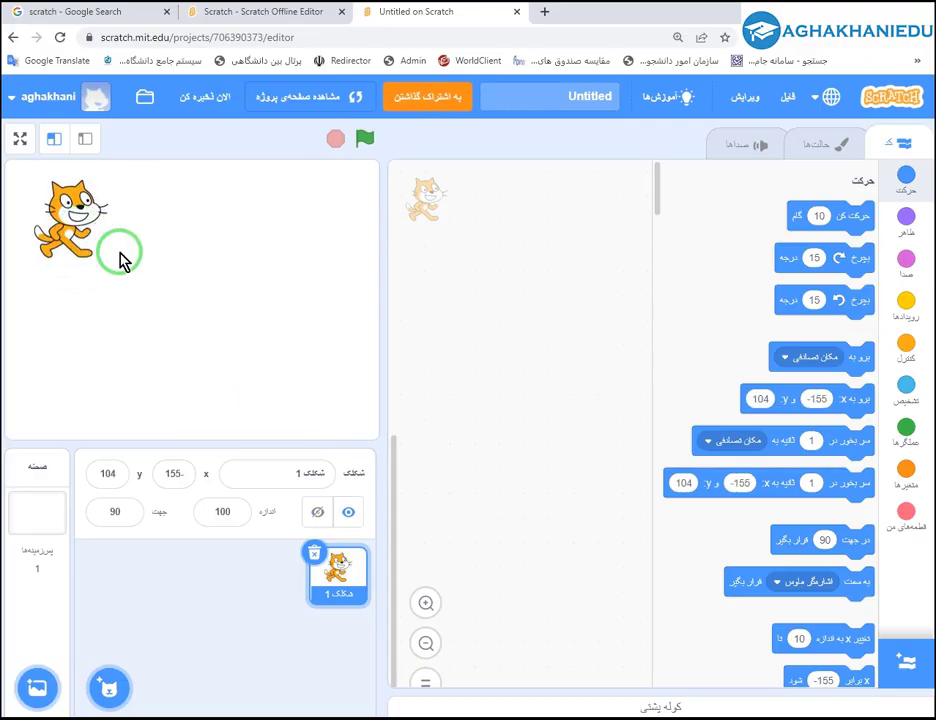
{"action": "left_click", "coordinate": [104, 689]}
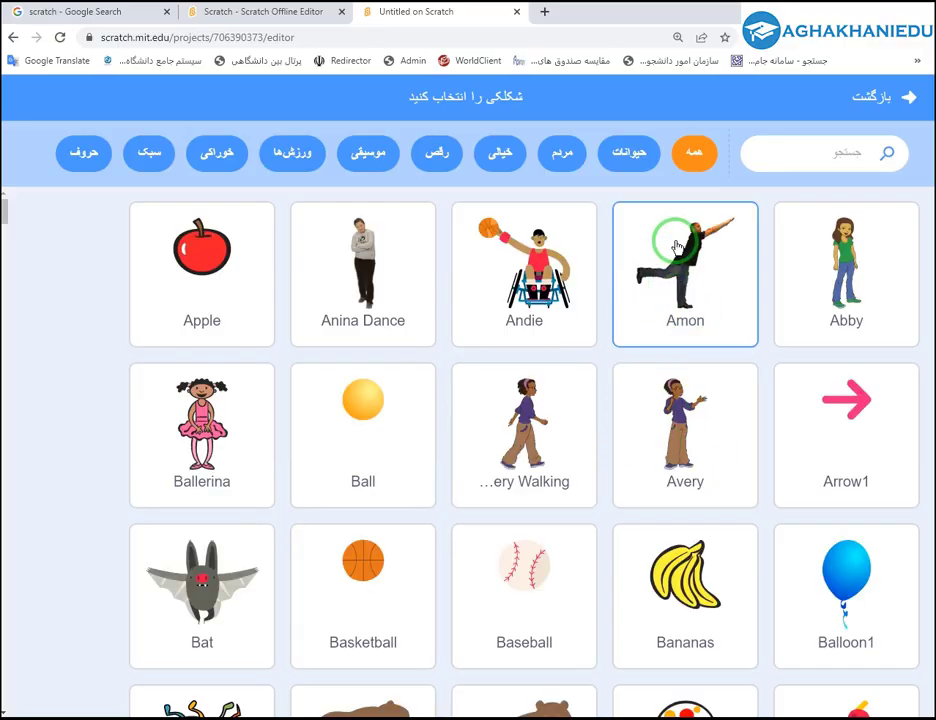
{"action": "left_click", "coordinate": [666, 250]}
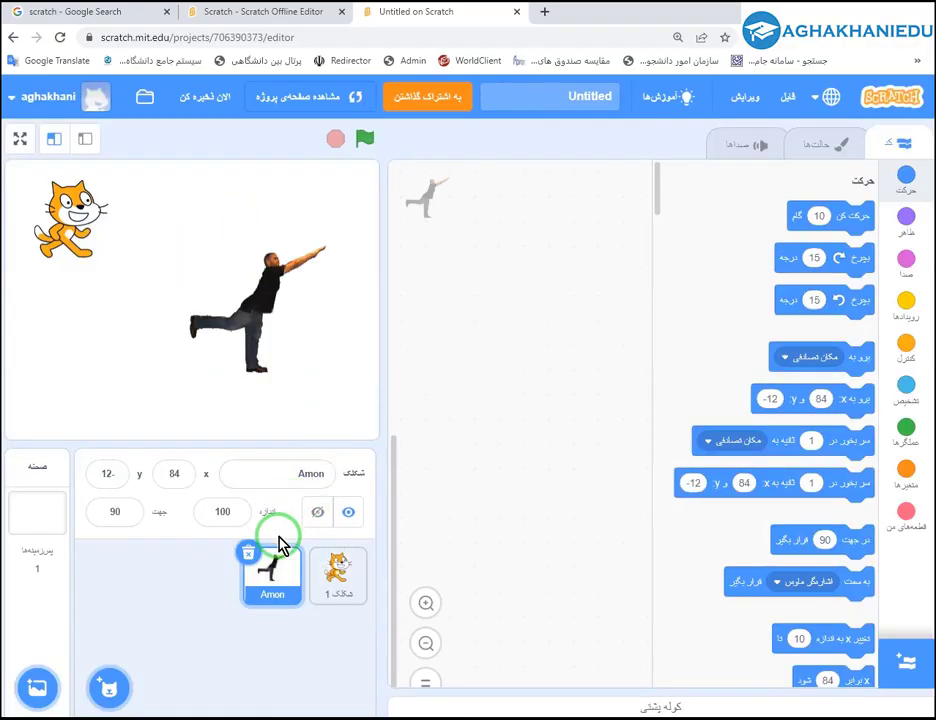
{"action": "left_click_drag", "start_coordinate": [263, 286], "coordinate": [225, 245]}
{"action": "left_click_drag", "start_coordinate": [80, 215], "coordinate": [298, 307]}
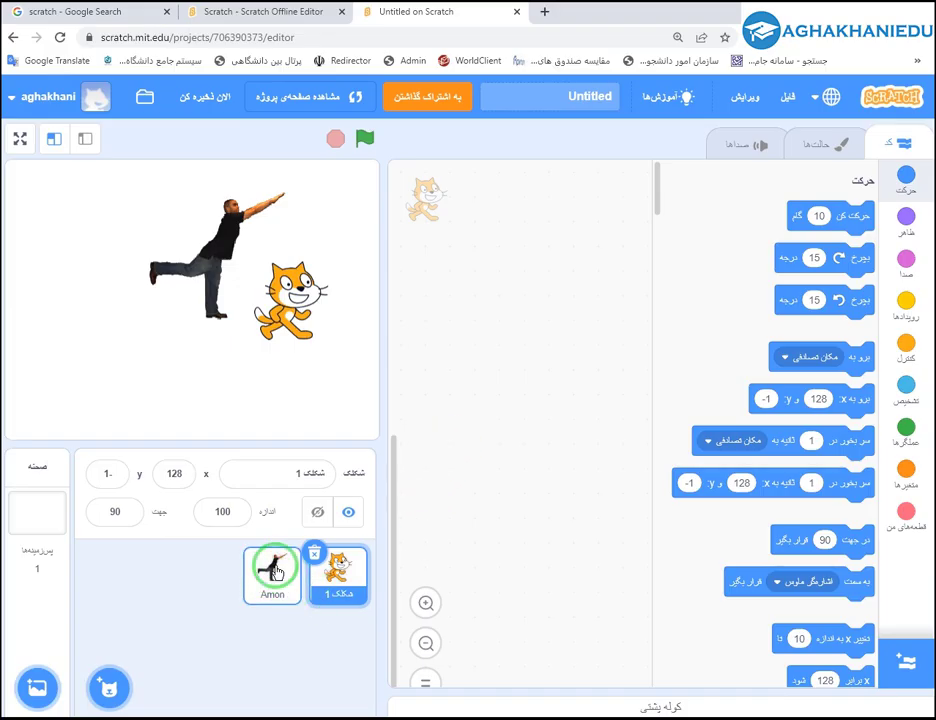
{"action": "left_click", "coordinate": [275, 571]}
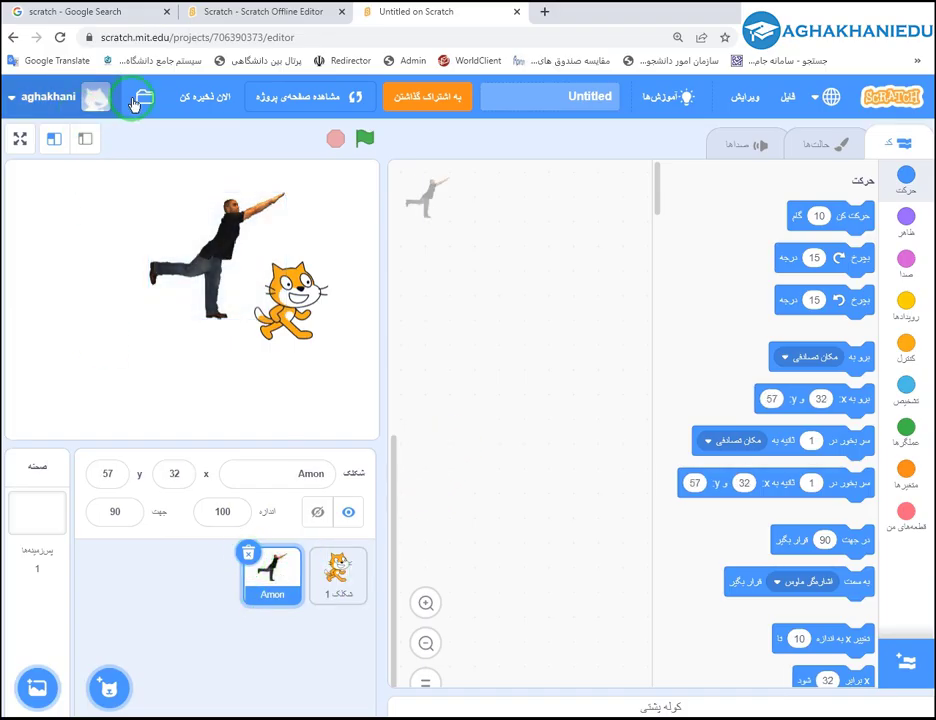
Retitle the project 'گربه خندان' and leave the editor for My Stuff.
{"action": "left_click", "coordinate": [522, 96]}
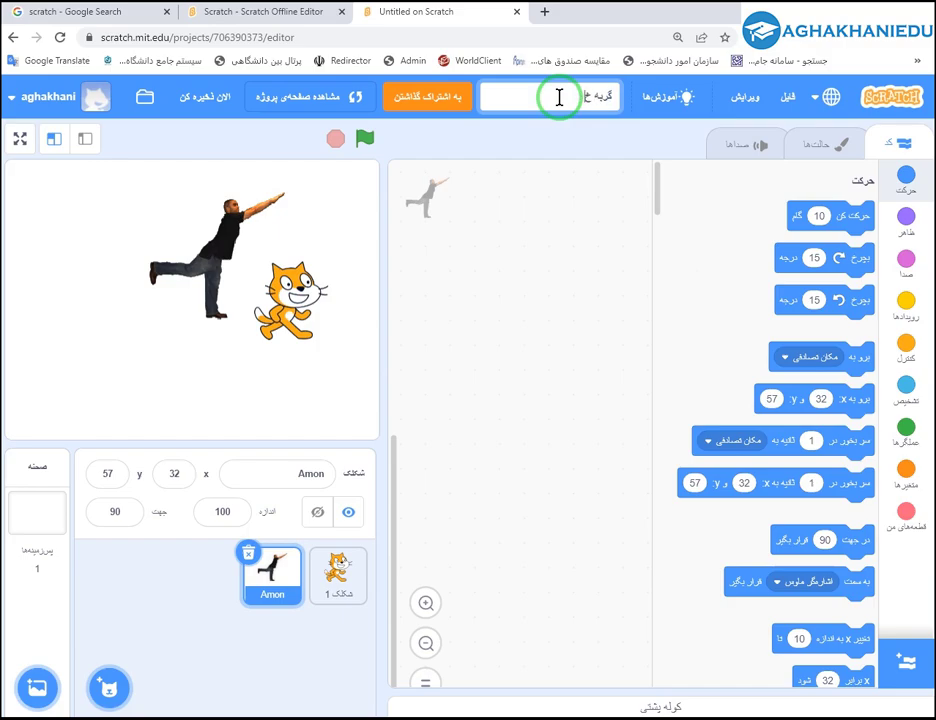
{"action": "left_click", "coordinate": [533, 193]}
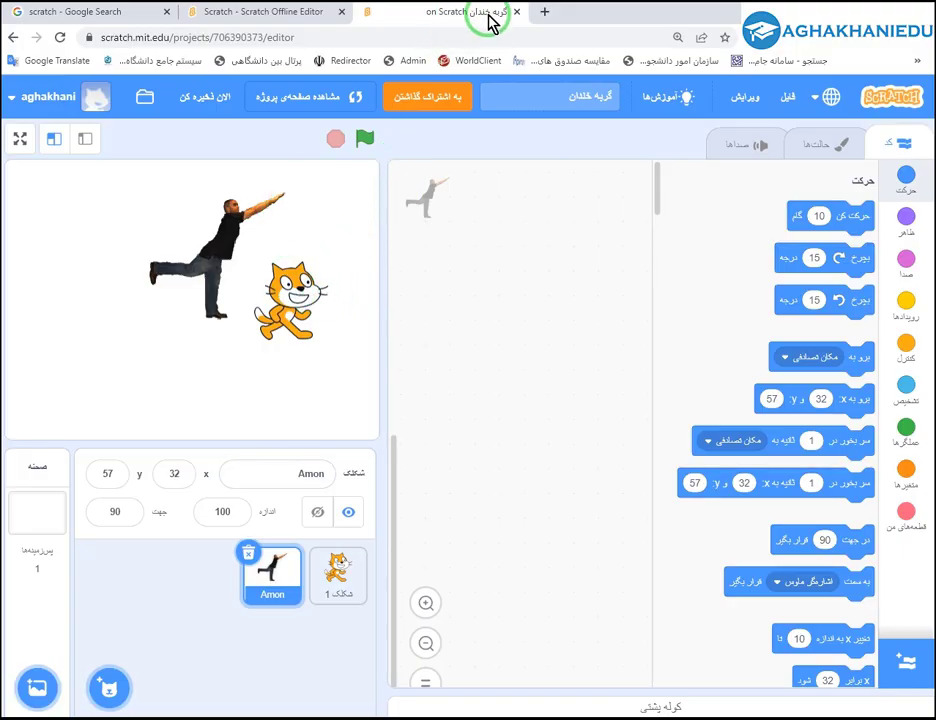
{"action": "left_click", "coordinate": [144, 101]}
{"action": "left_click", "coordinate": [540, 120]}
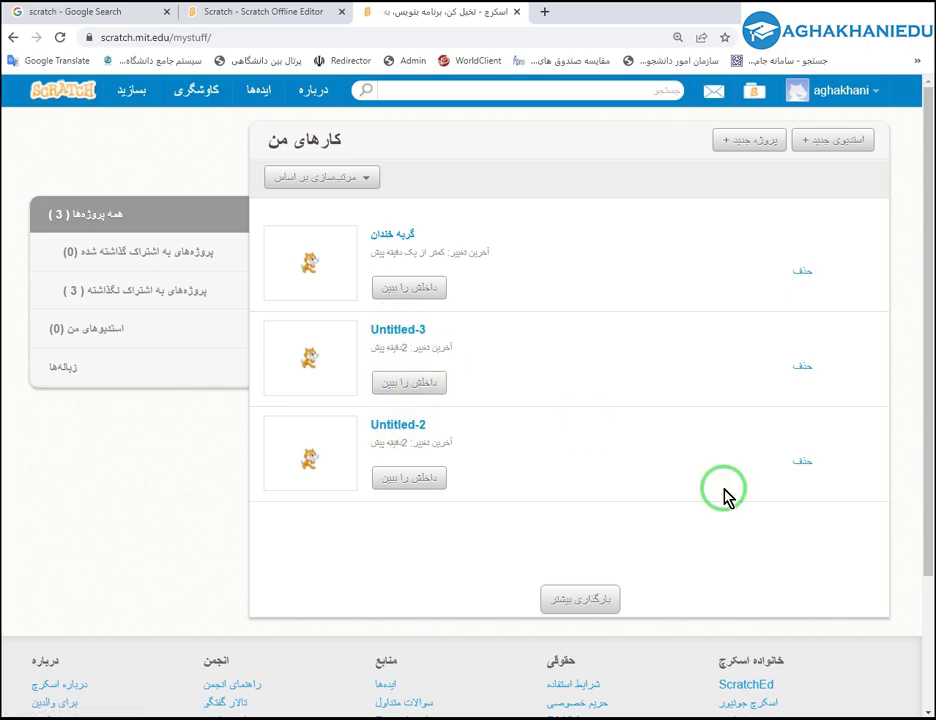
Delete Untitled-2 and Untitled-3, then view both in the Trash list.
{"action": "left_click", "coordinate": [803, 465]}
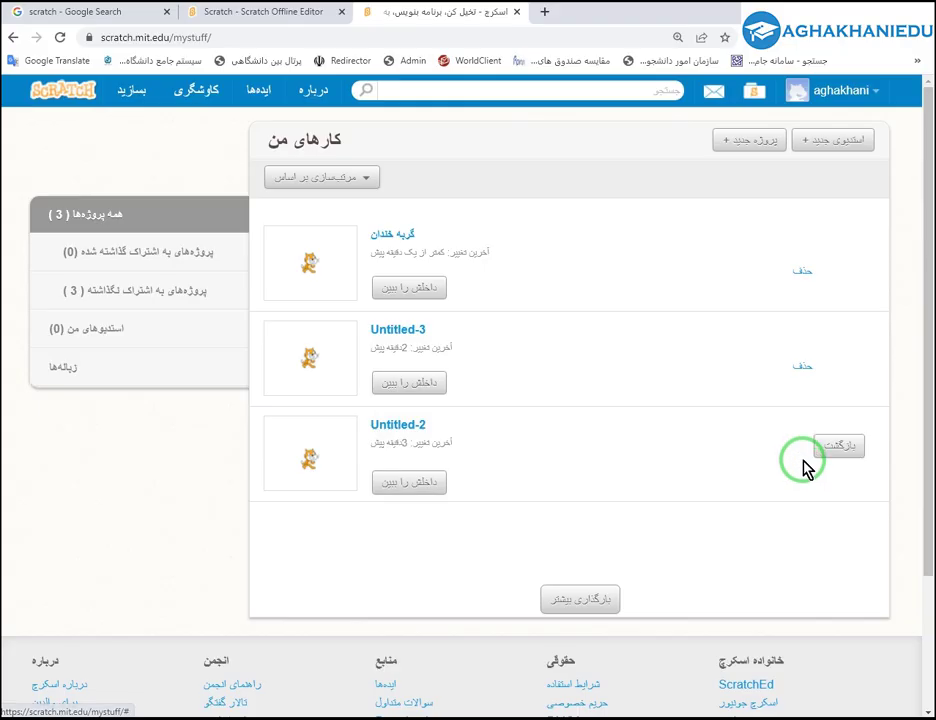
{"action": "left_click", "coordinate": [800, 370]}
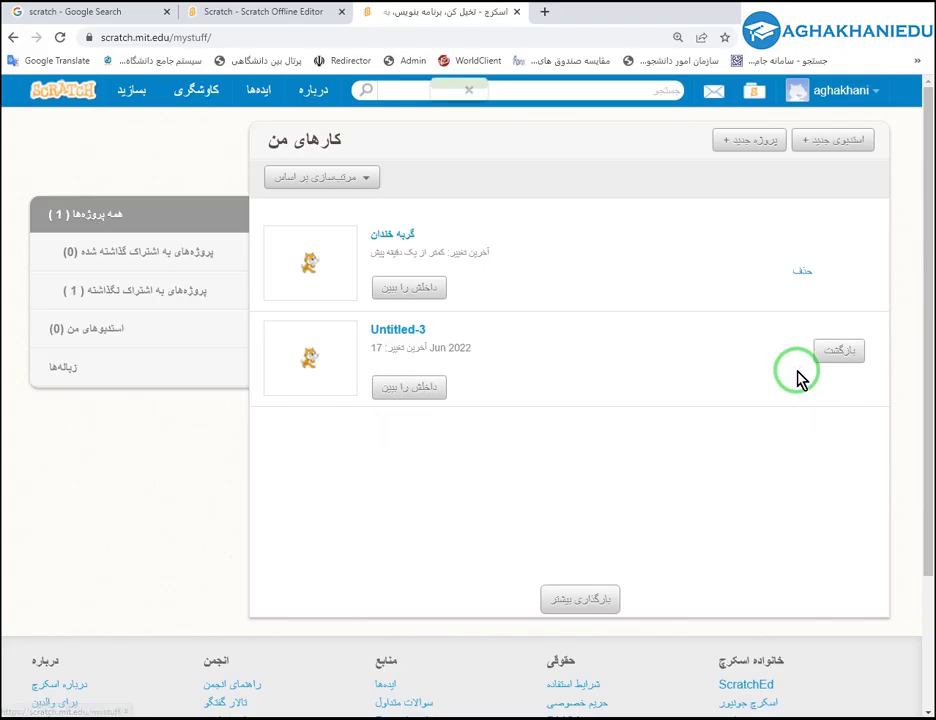
{"action": "left_click", "coordinate": [71, 370]}
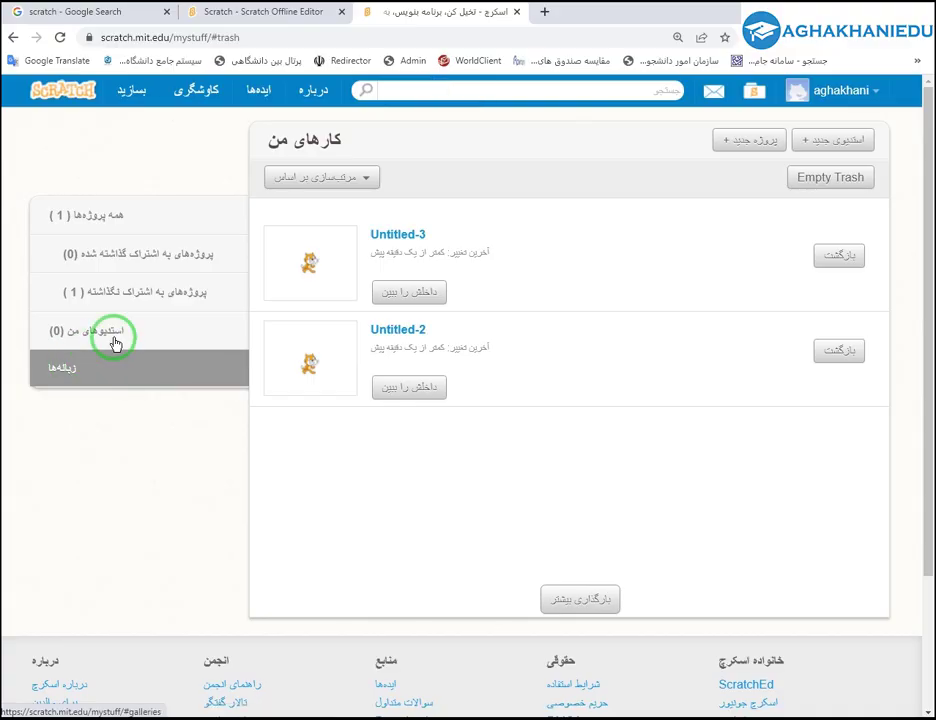
{"action": "left_click", "coordinate": [150, 290]}
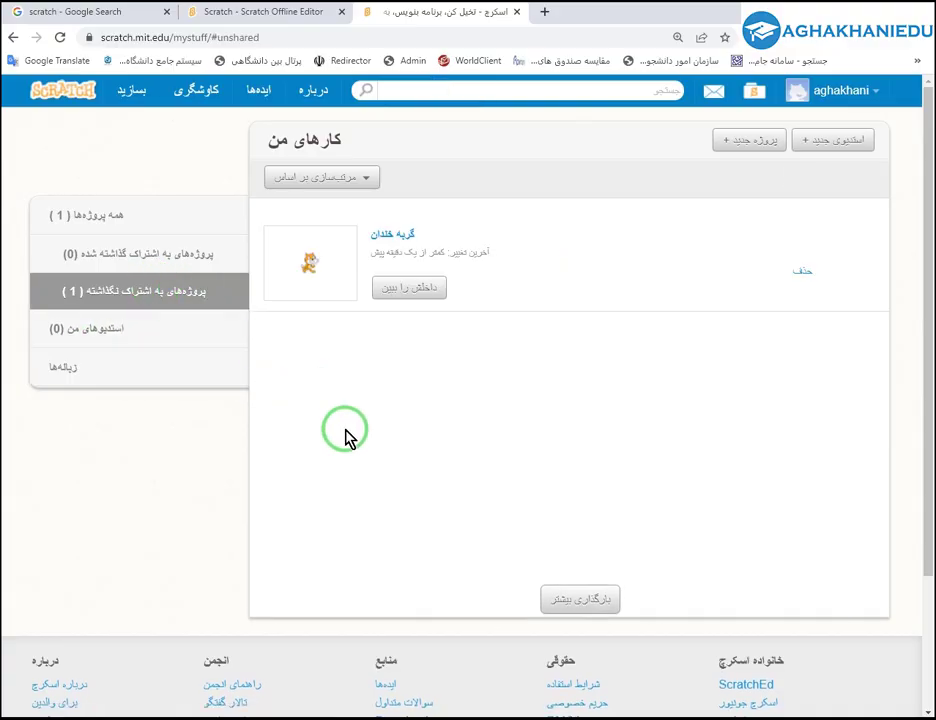
{"action": "left_click", "coordinate": [120, 377]}
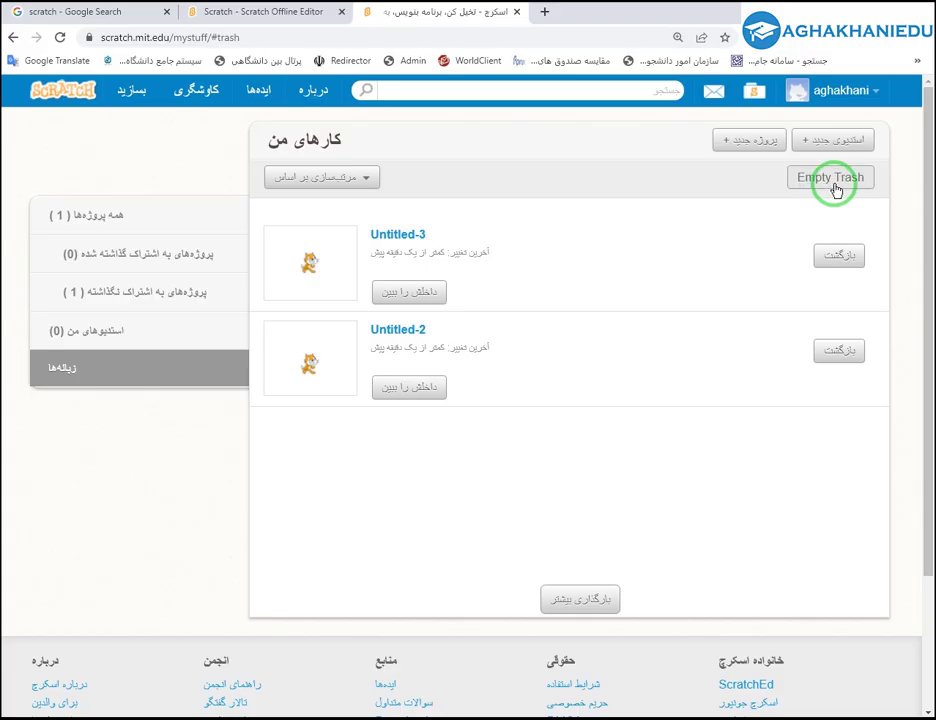
{"action": "left_click", "coordinate": [840, 187]}
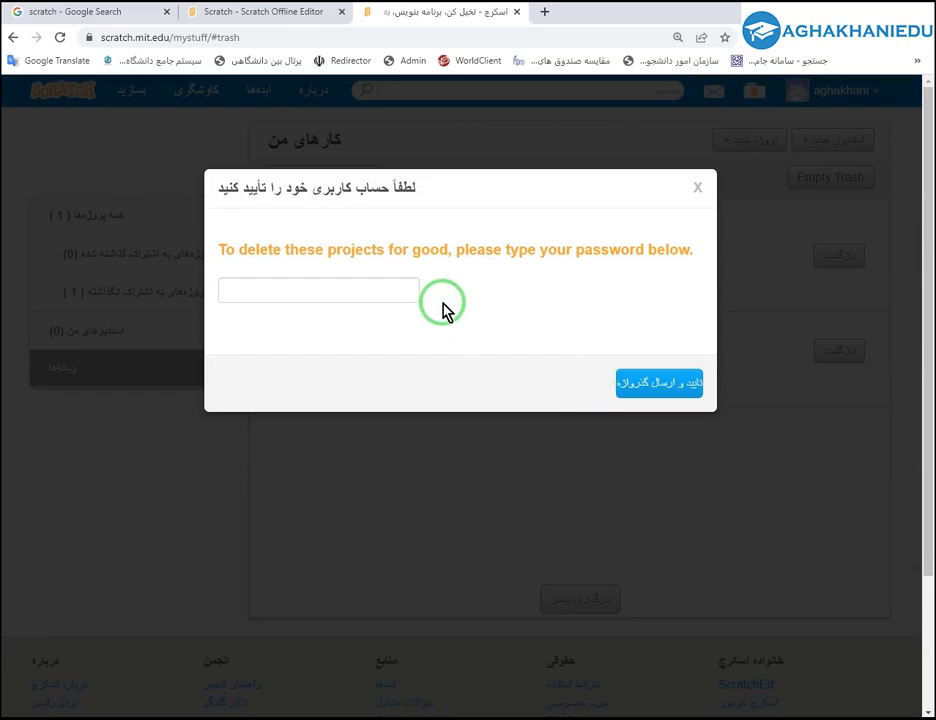
{"action": "left_click", "coordinate": [649, 384]}
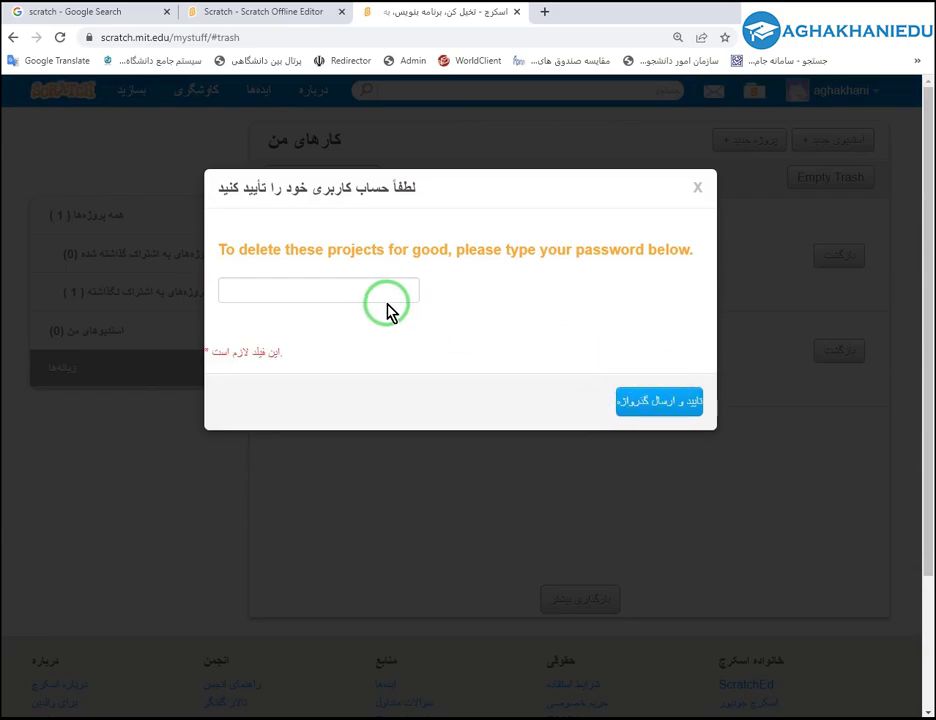
{"action": "left_click", "coordinate": [324, 285]}
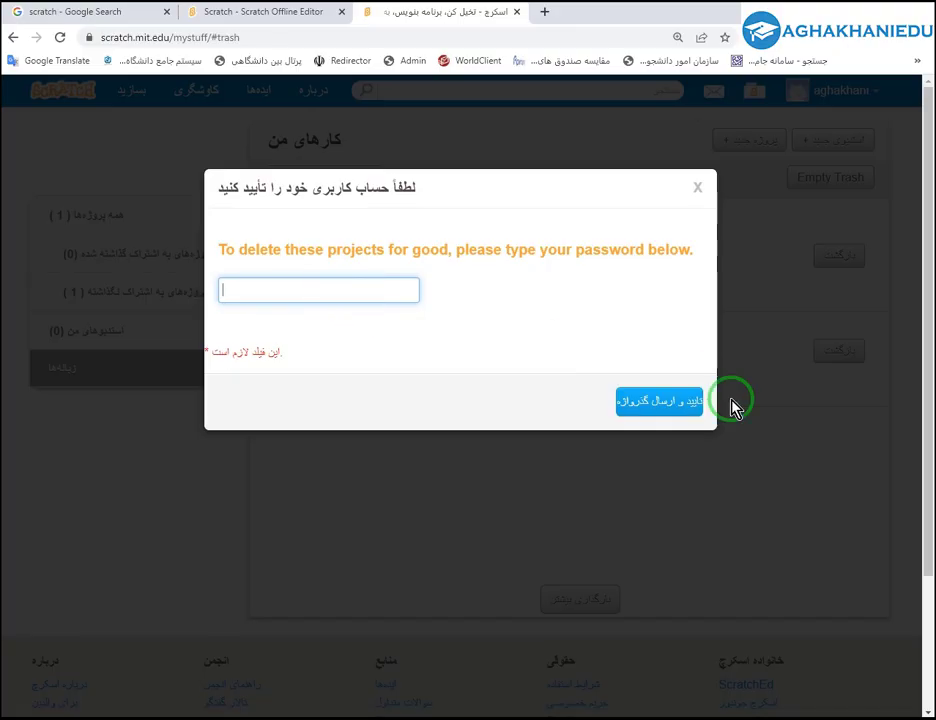
{"action": "left_click", "coordinate": [698, 188]}
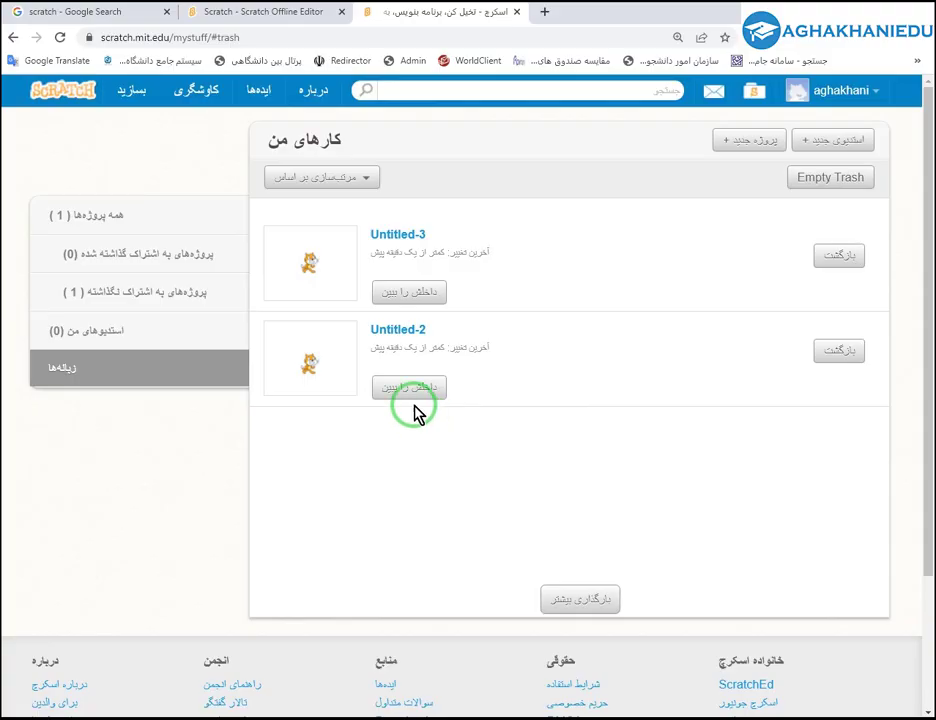
Browse All, Unshared and Shared lists, ending on Unshared showing only گربه خندان.
{"action": "left_click", "coordinate": [878, 92]}
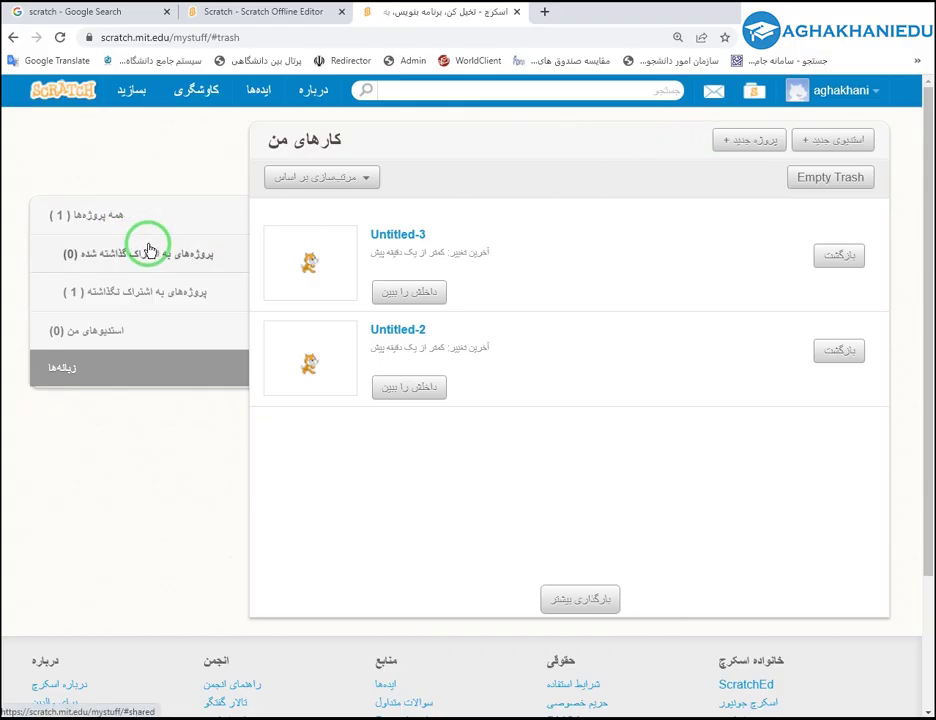
{"action": "left_click", "coordinate": [135, 289]}
{"action": "left_click", "coordinate": [98, 220]}
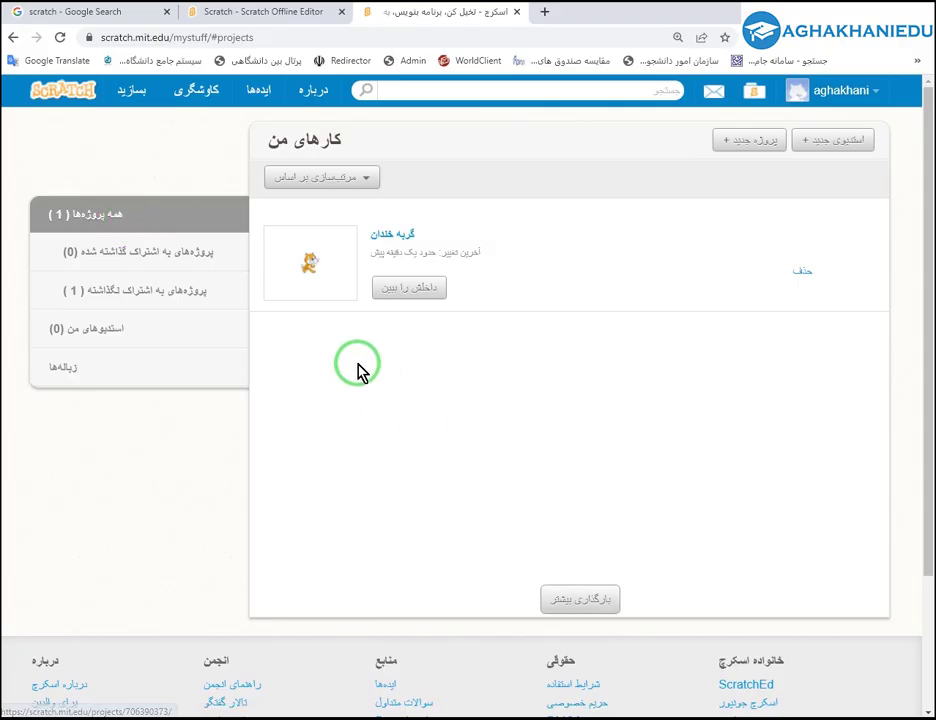
{"action": "left_click", "coordinate": [145, 296]}
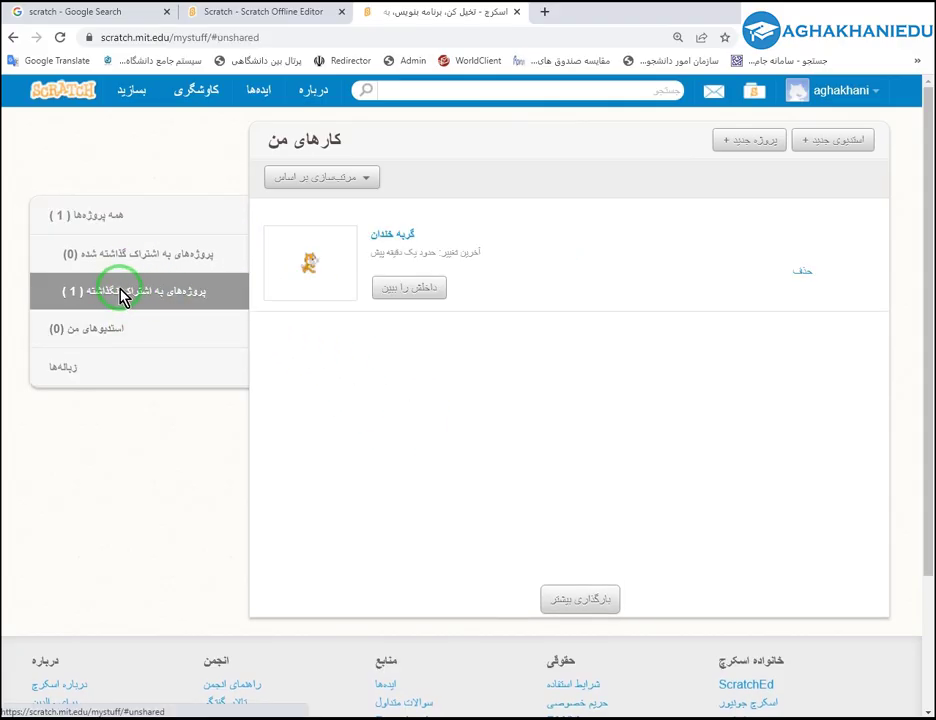
{"action": "left_click", "coordinate": [138, 250]}
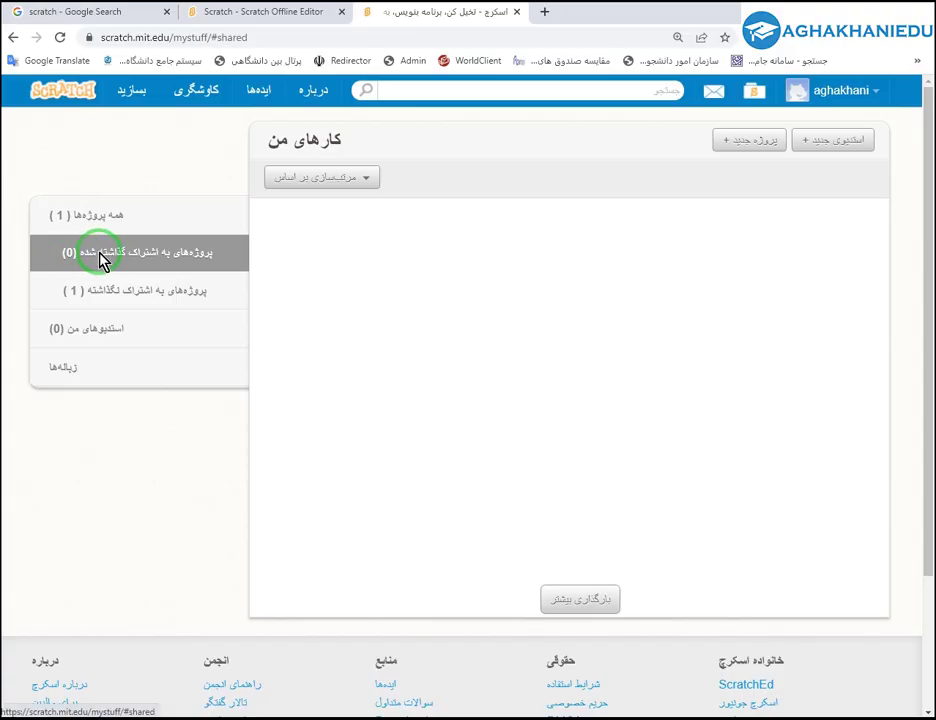
{"action": "left_click", "coordinate": [118, 295]}
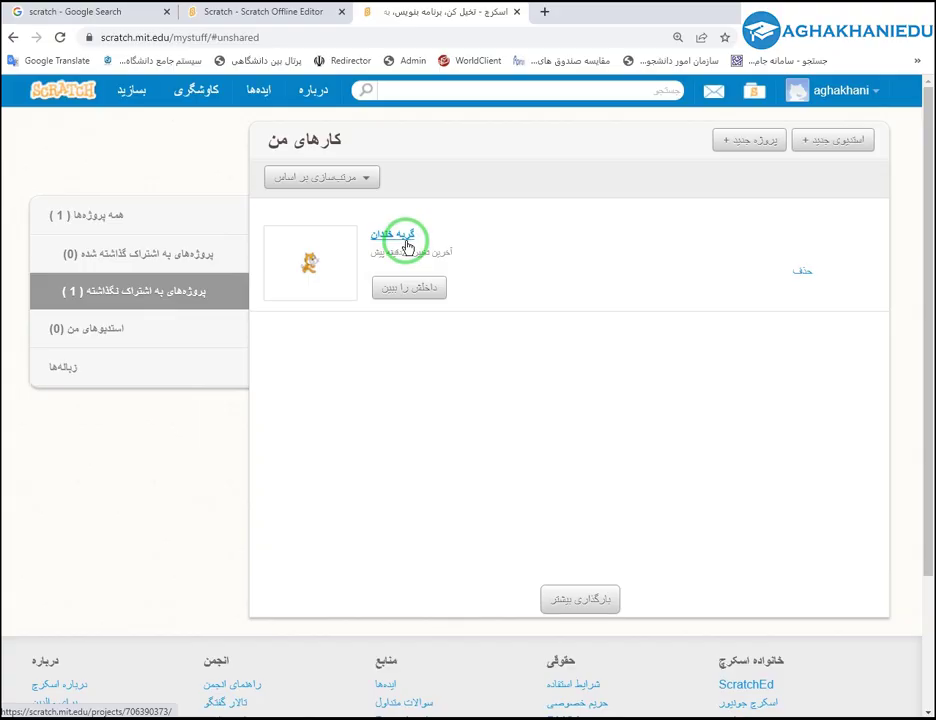
Open گربه خندان in the editor and move the cat to x -135, y 99.
{"action": "left_click", "coordinate": [420, 289]}
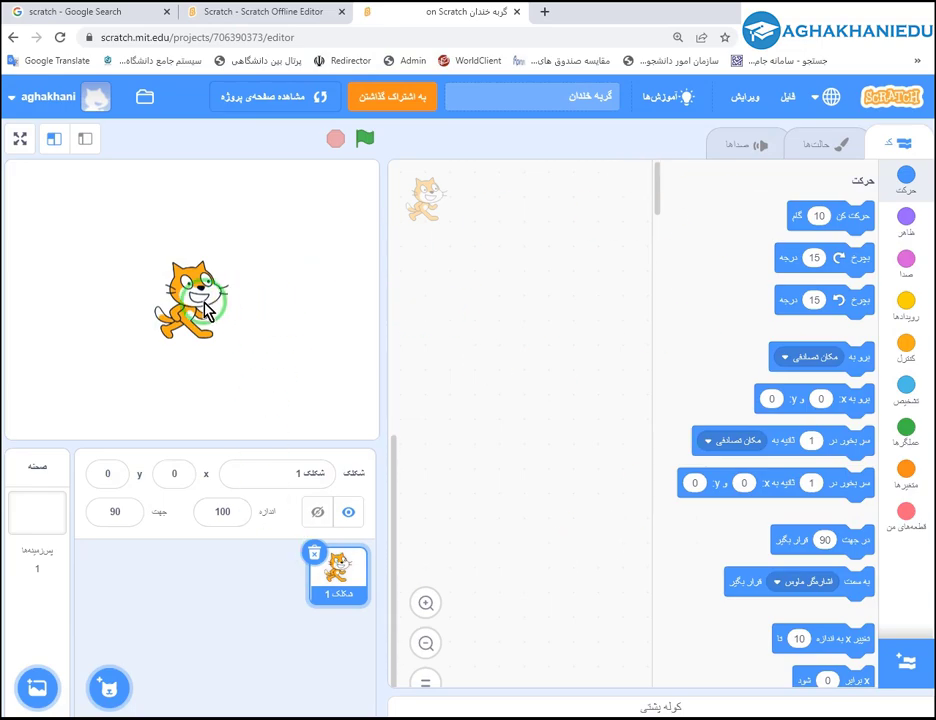
{"action": "left_click_drag", "start_coordinate": [205, 300], "coordinate": [105, 232]}
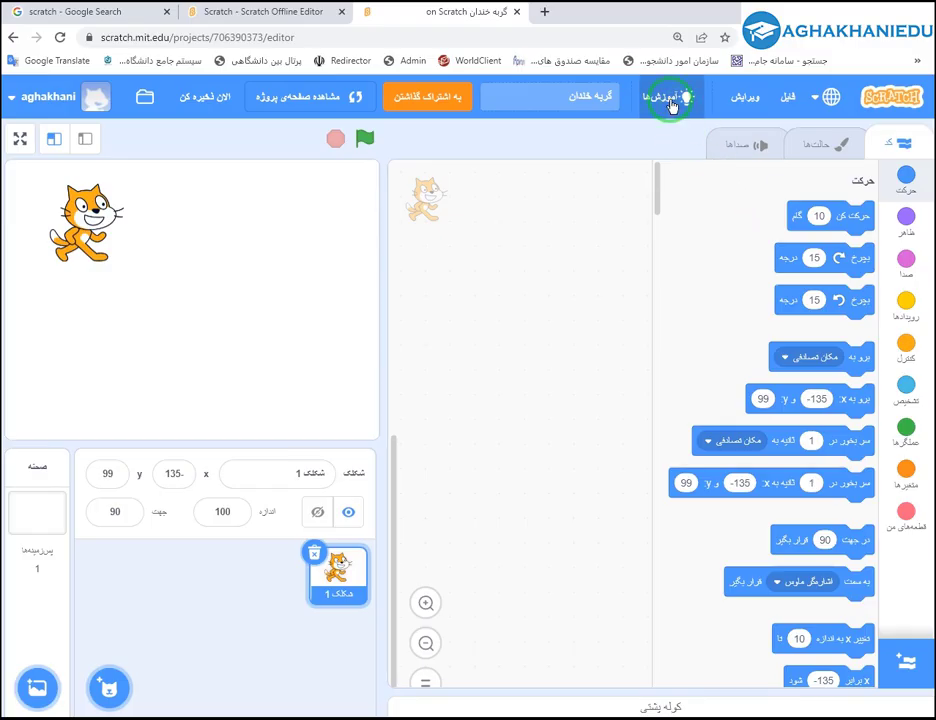
Browse the tutorials list and start the Getting Started tutorial.
{"action": "left_click", "coordinate": [673, 106]}
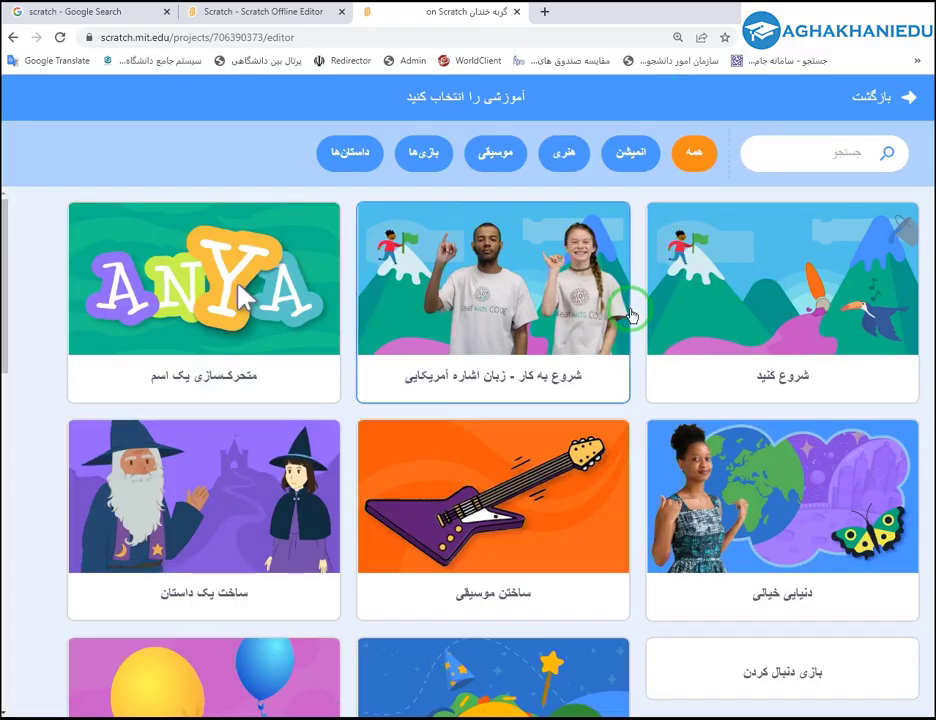
{"action": "scroll", "coordinate": [620, 310], "scroll_direction": "down", "scroll_amount": 8}
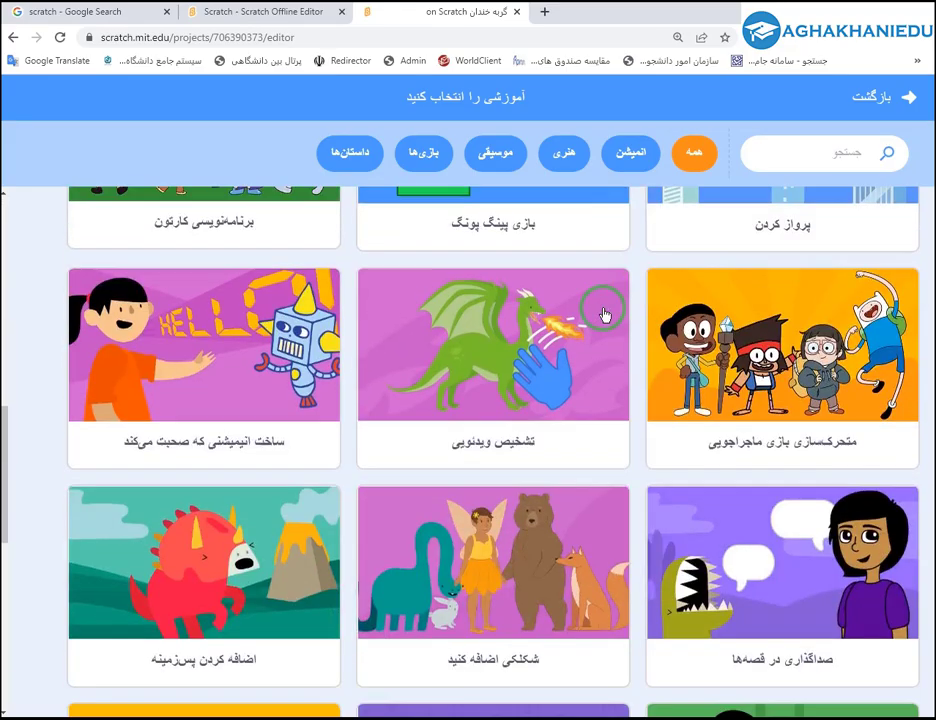
{"action": "scroll", "coordinate": [604, 316], "scroll_direction": "down", "scroll_amount": 8}
{"action": "scroll", "coordinate": [604, 316], "scroll_direction": "up", "scroll_amount": 5}
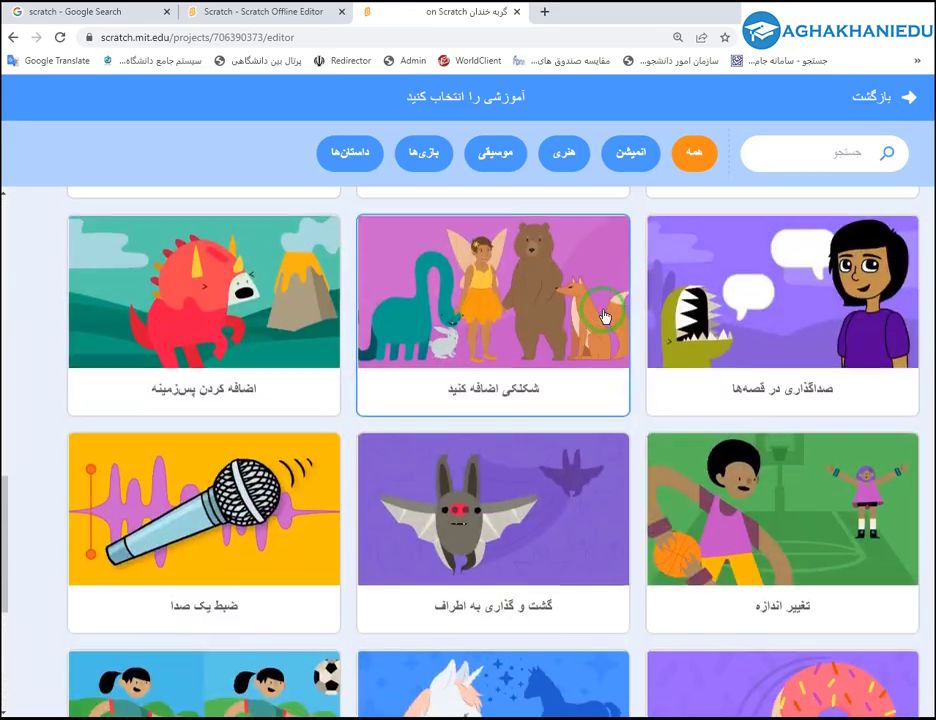
{"action": "scroll", "coordinate": [604, 316], "scroll_direction": "up", "scroll_amount": 12}
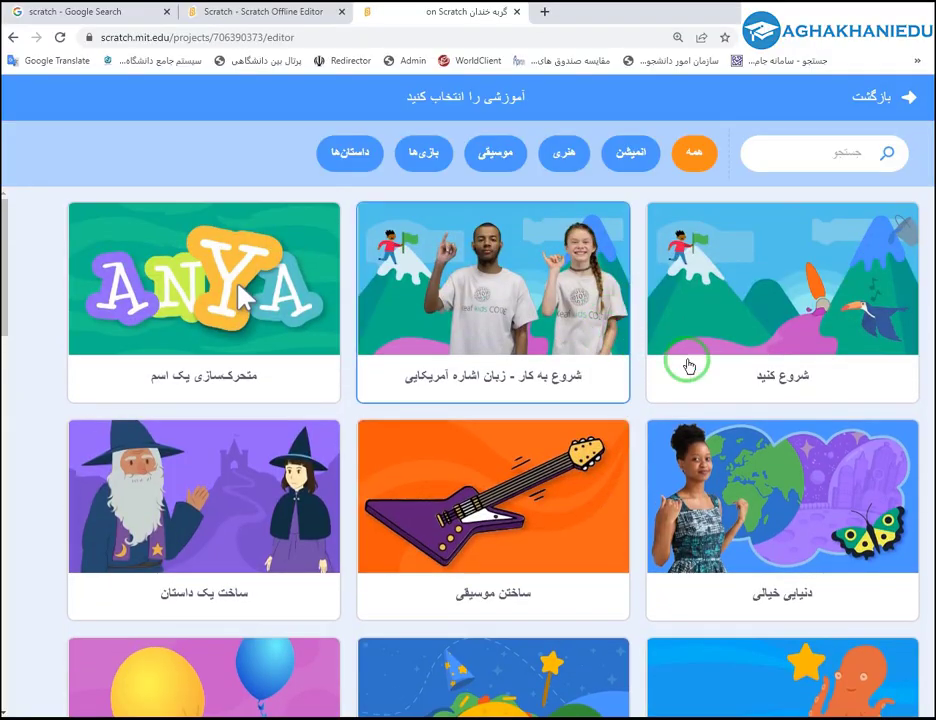
{"action": "left_click", "coordinate": [758, 276]}
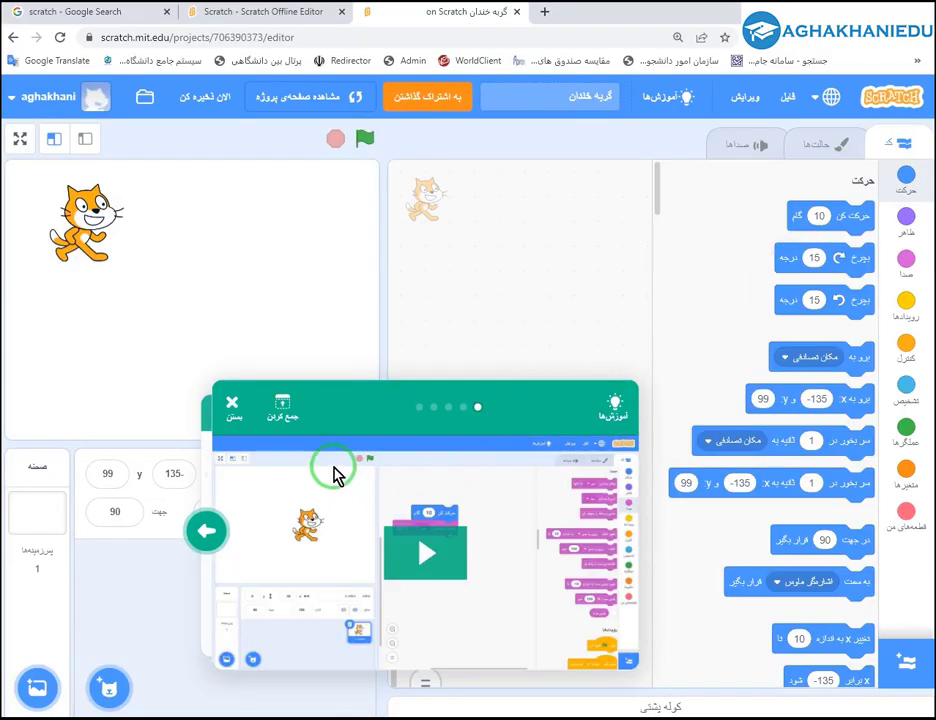
Play and pause the Getting Started video, then rewind it to the start.
{"action": "left_click", "coordinate": [427, 553]}
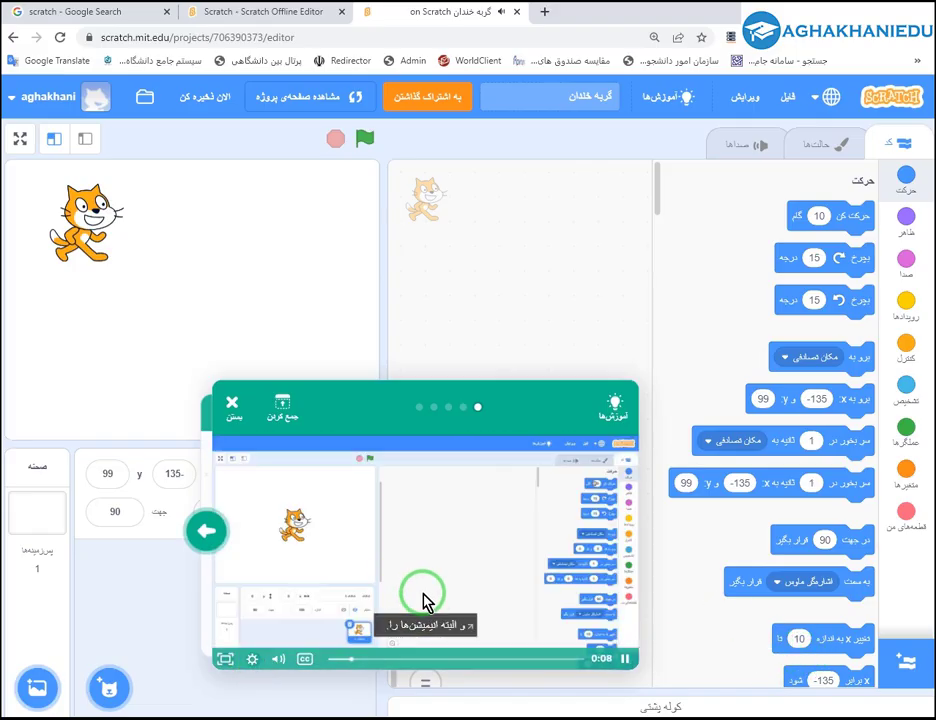
{"action": "left_click_drag", "start_coordinate": [373, 377], "coordinate": [405, 288]}
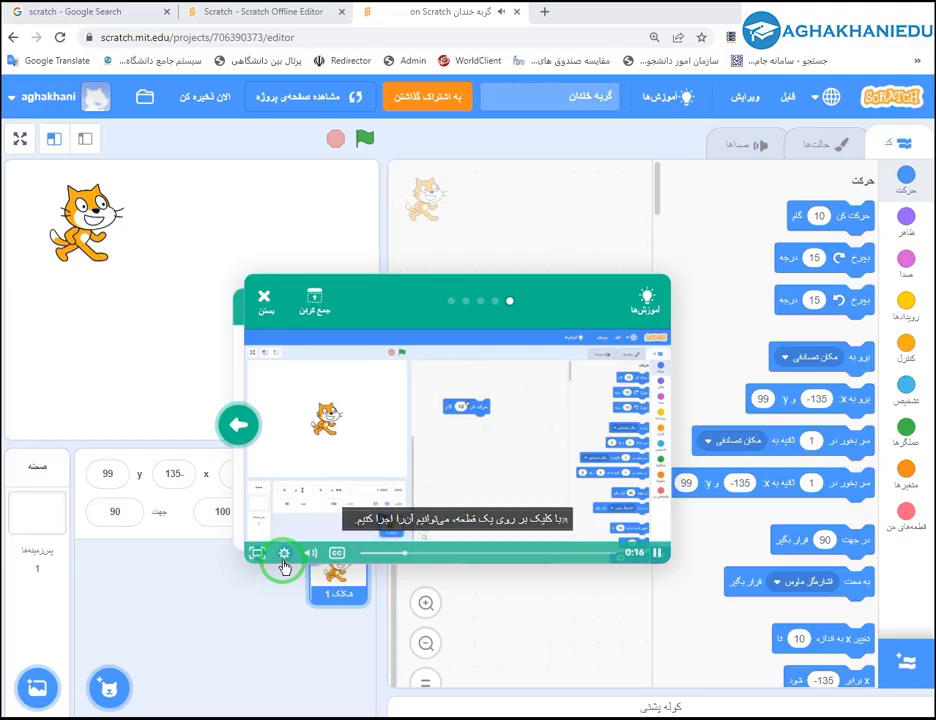
{"action": "left_click", "coordinate": [456, 456]}
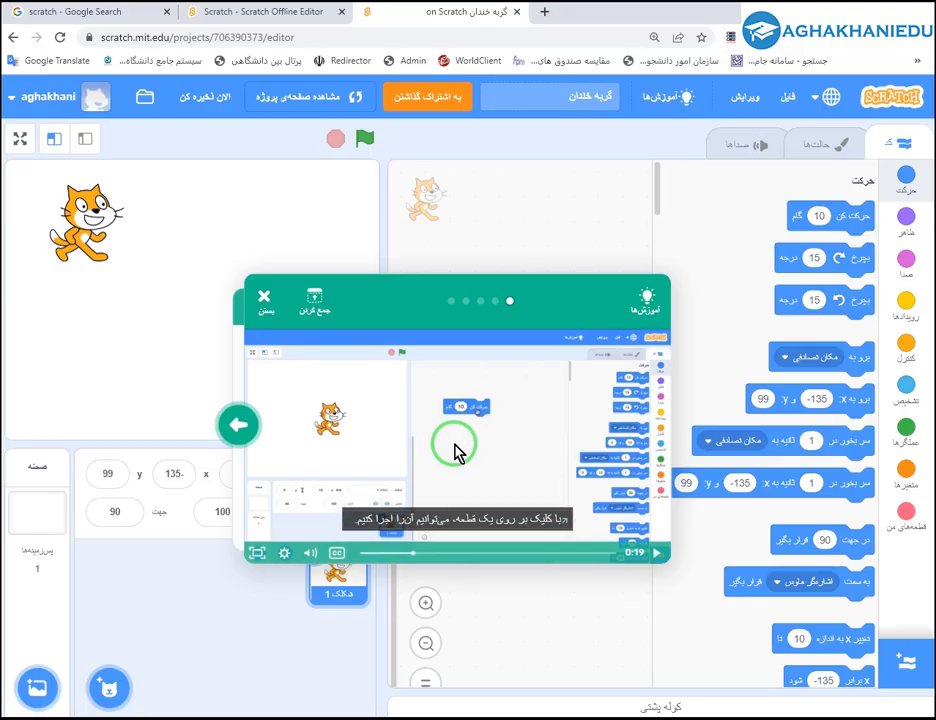
{"action": "left_click", "coordinate": [455, 452]}
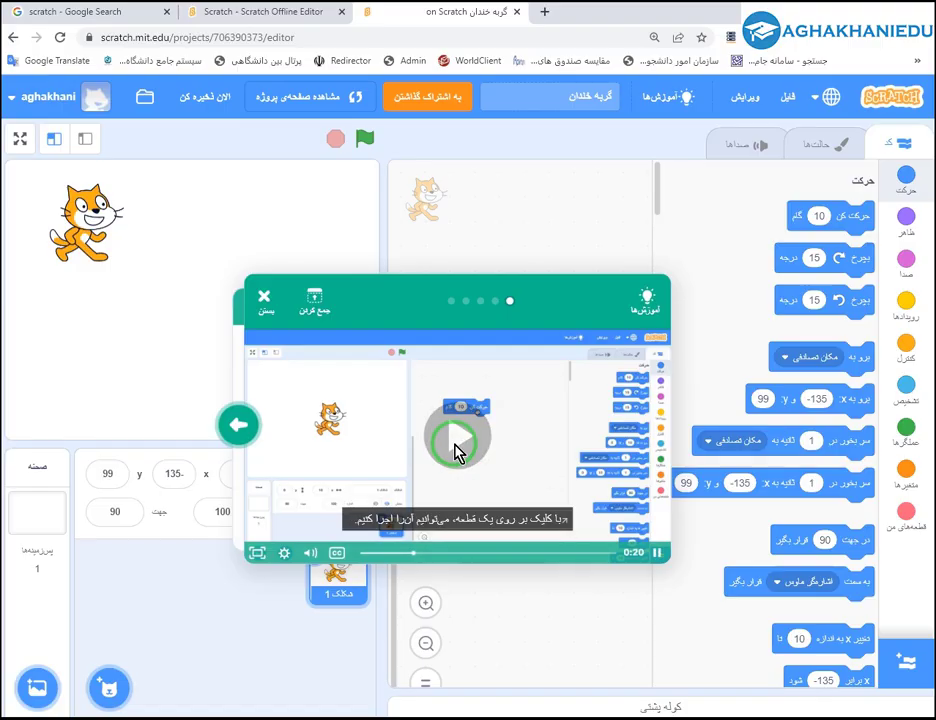
{"action": "left_click", "coordinate": [390, 460]}
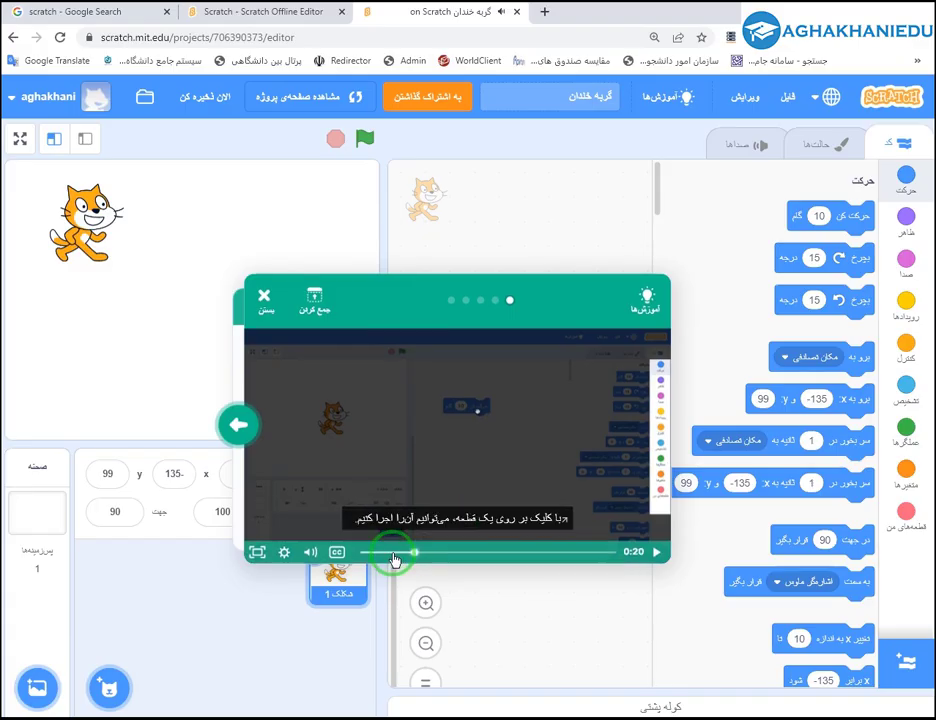
{"action": "left_click_drag", "start_coordinate": [391, 553], "coordinate": [347, 551]}
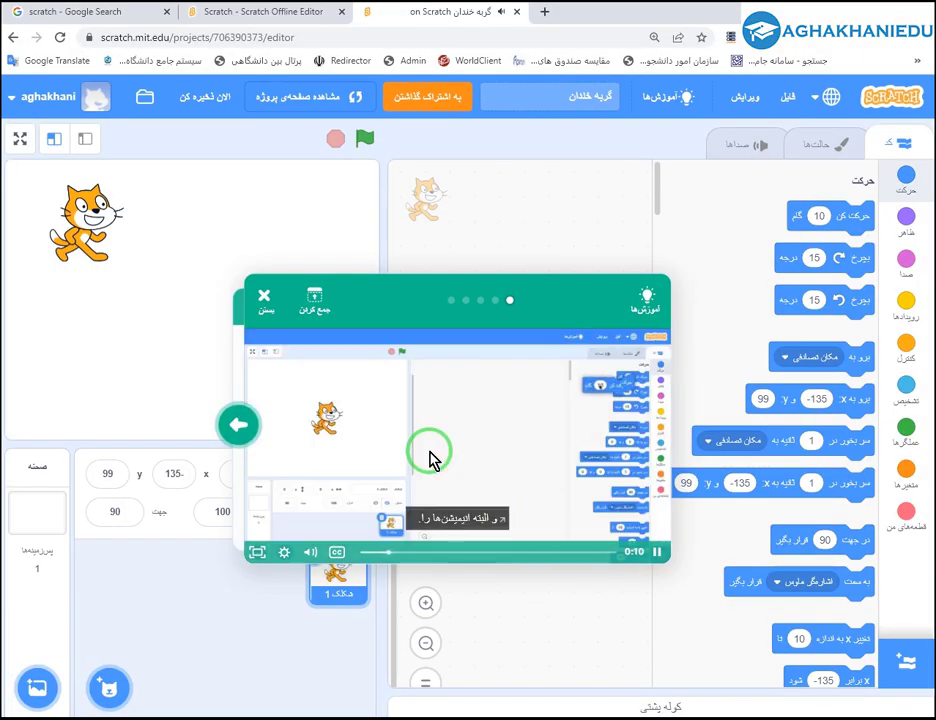
Close the tutorial and show the گربه خندان stage full-screen.
{"action": "left_click", "coordinate": [313, 302]}
{"action": "left_click", "coordinate": [313, 300]}
{"action": "left_click", "coordinate": [268, 297]}
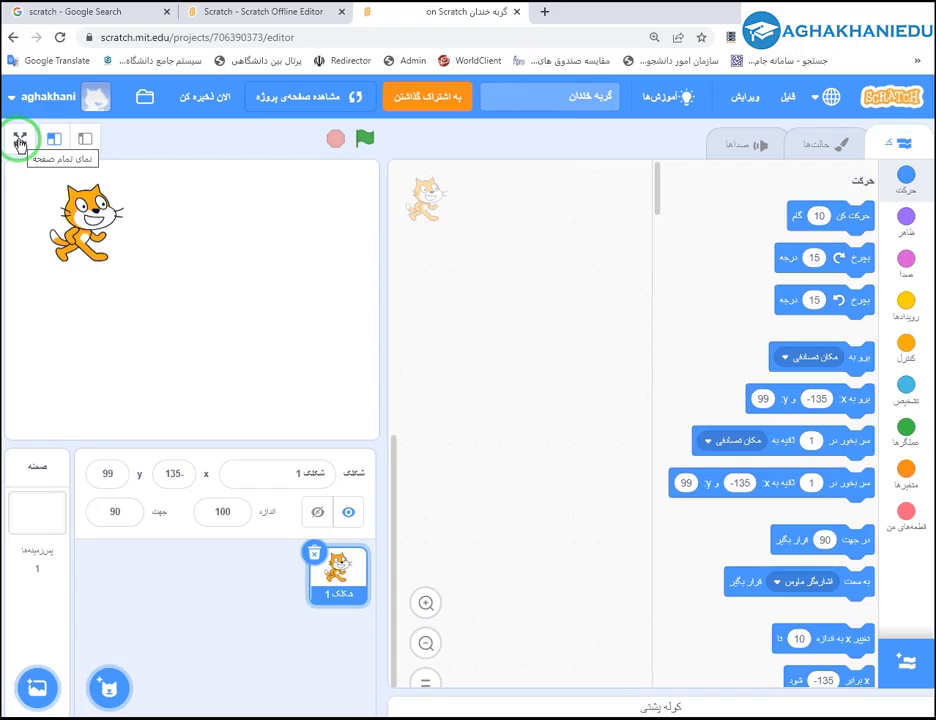
{"action": "left_click", "coordinate": [20, 142]}
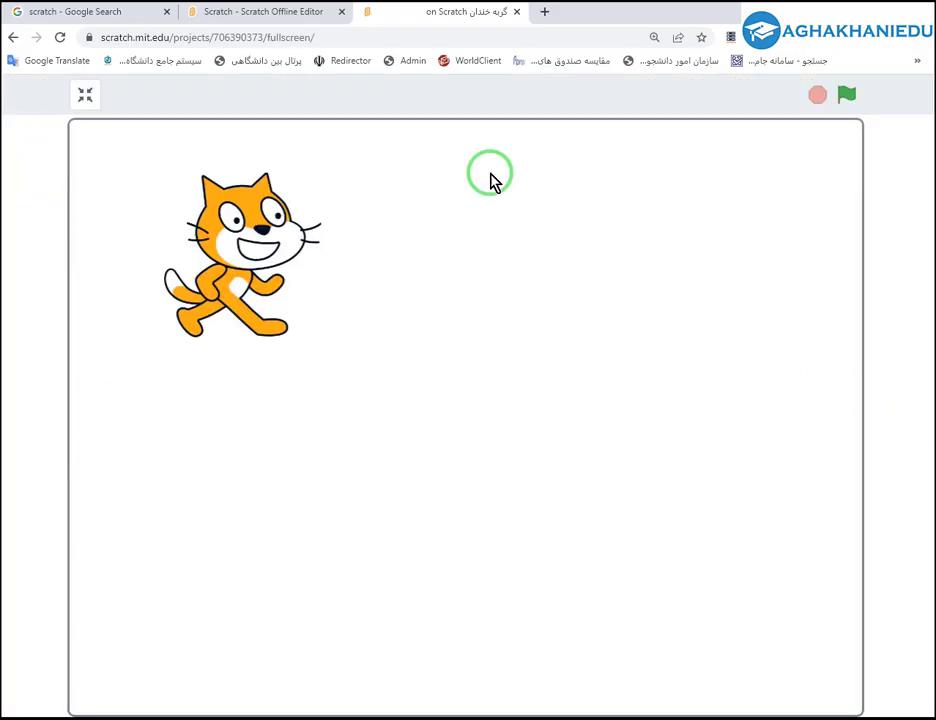
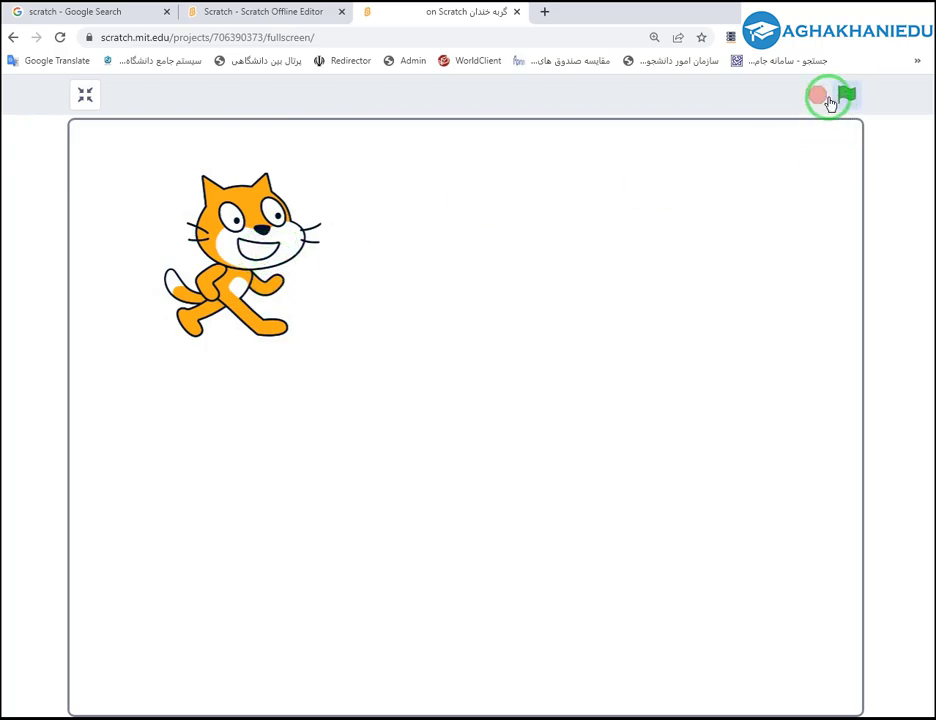
Leave full-screen and try the full-screen, small-stage and normal-stage views.
{"action": "left_click", "coordinate": [85, 94]}
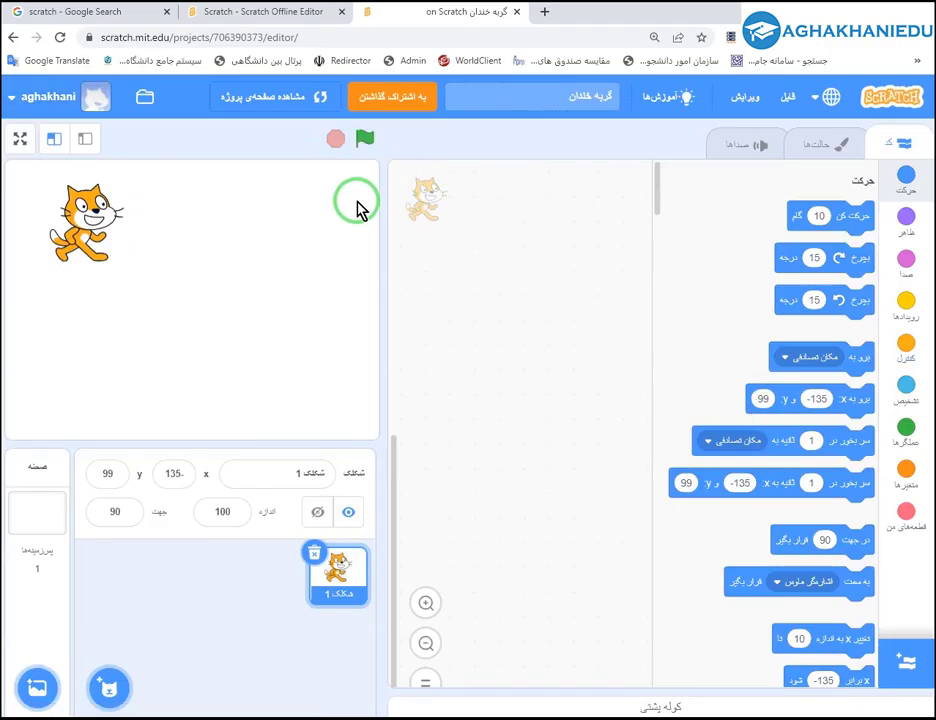
{"action": "left_click", "coordinate": [16, 139]}
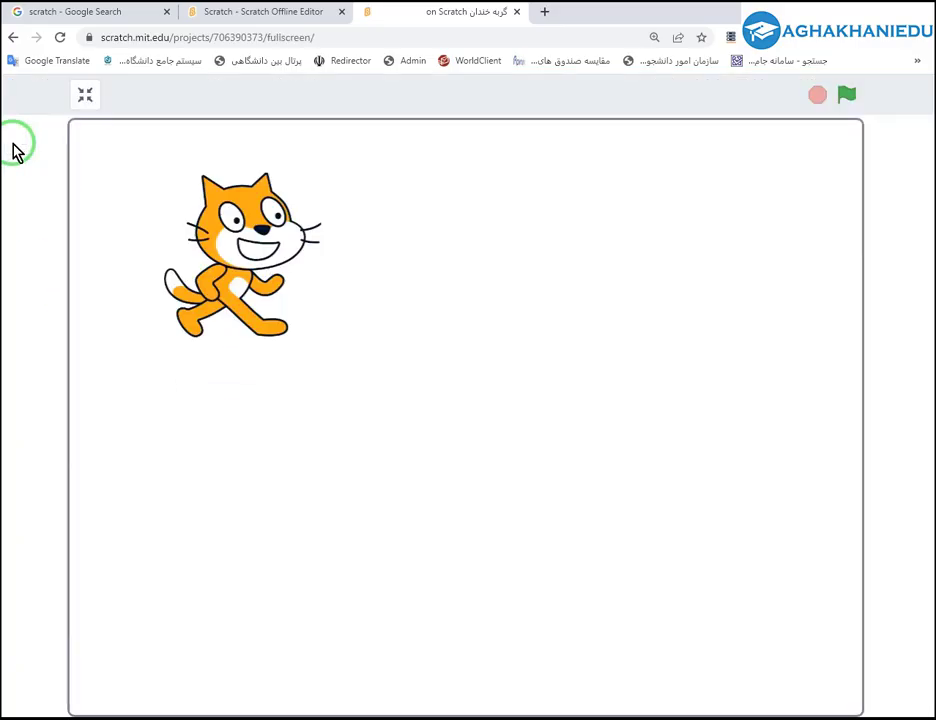
{"action": "left_click", "coordinate": [84, 96]}
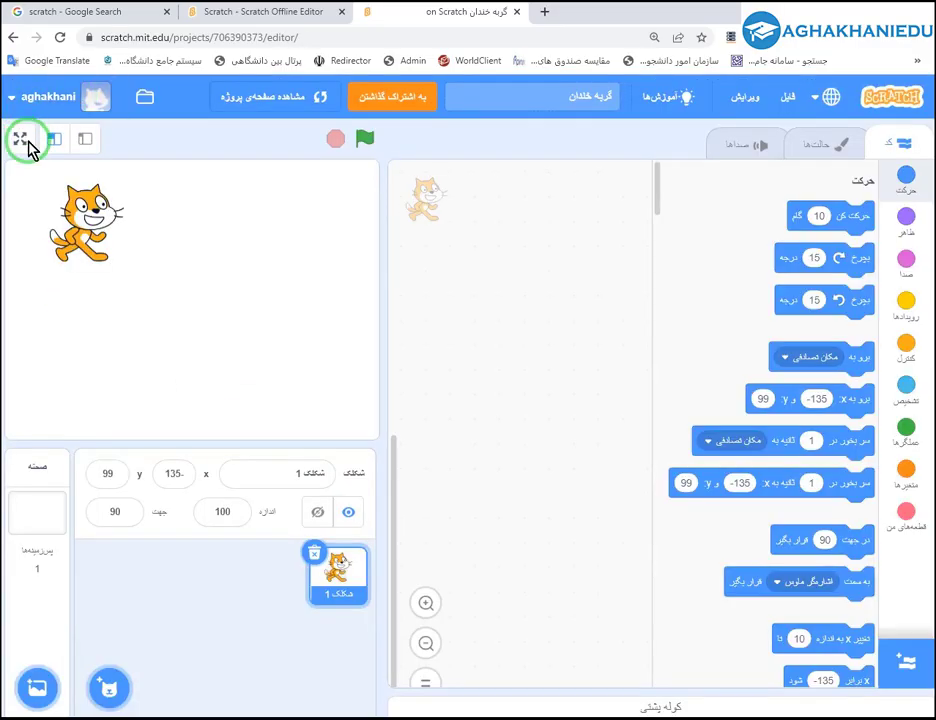
{"action": "left_click", "coordinate": [19, 139]}
{"action": "left_click", "coordinate": [88, 100]}
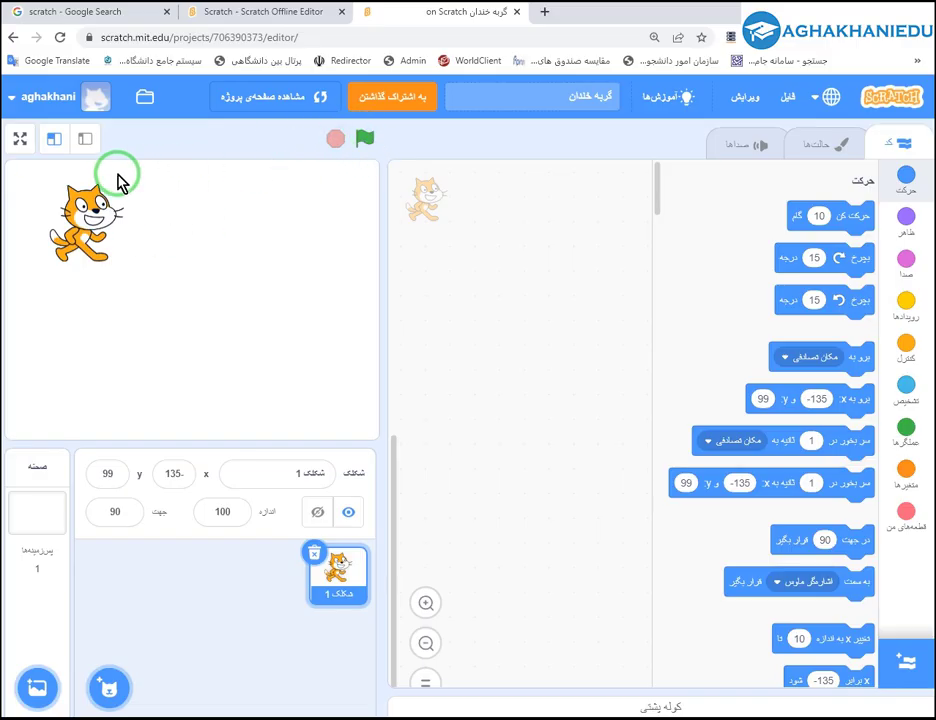
{"action": "left_click", "coordinate": [54, 145]}
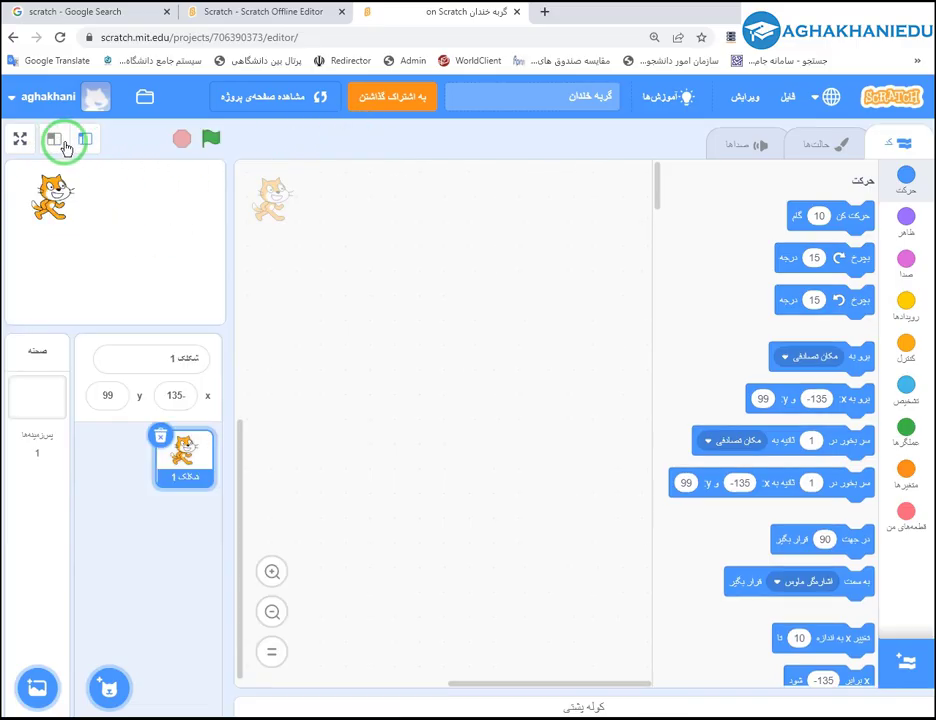
{"action": "left_click", "coordinate": [83, 143]}
{"action": "left_click", "coordinate": [55, 141]}
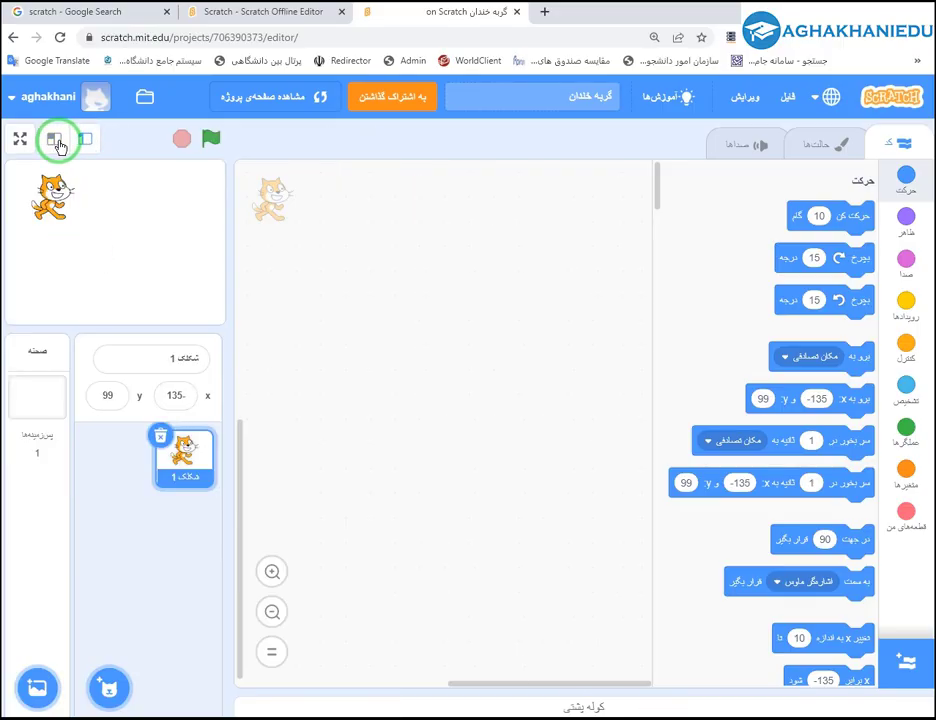
{"action": "left_click", "coordinate": [85, 142]}
{"action": "left_click", "coordinate": [88, 143]}
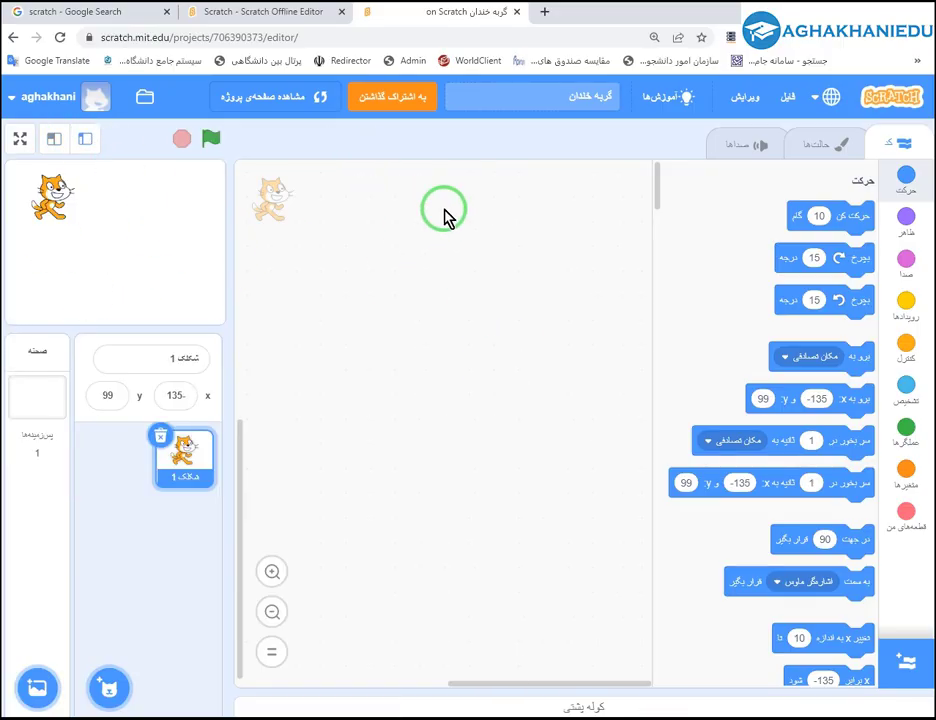
Run a 'move 10 steps' block to shift the cat to x -125, then delete it.
{"action": "left_click_drag", "start_coordinate": [795, 222], "coordinate": [446, 262]}
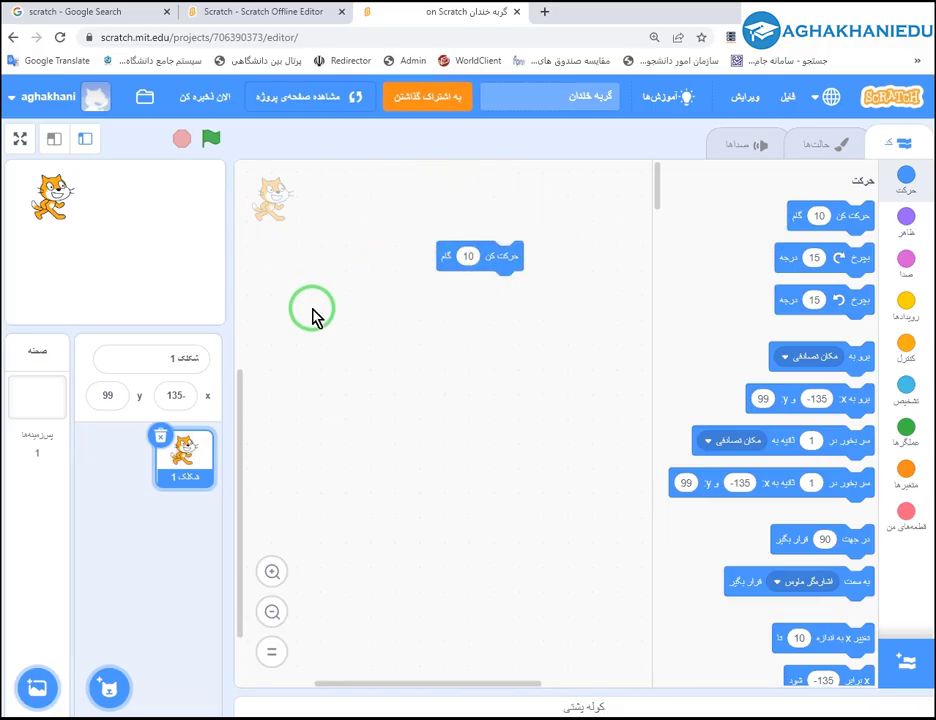
{"action": "left_click", "coordinate": [54, 138]}
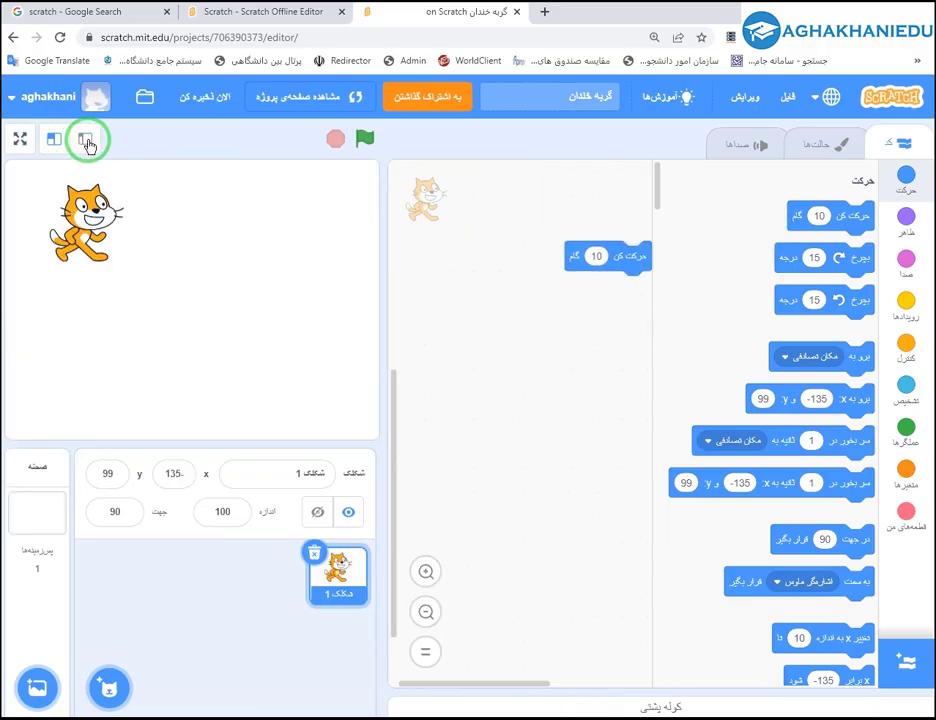
{"action": "left_click", "coordinate": [86, 138]}
{"action": "left_click", "coordinate": [54, 140]}
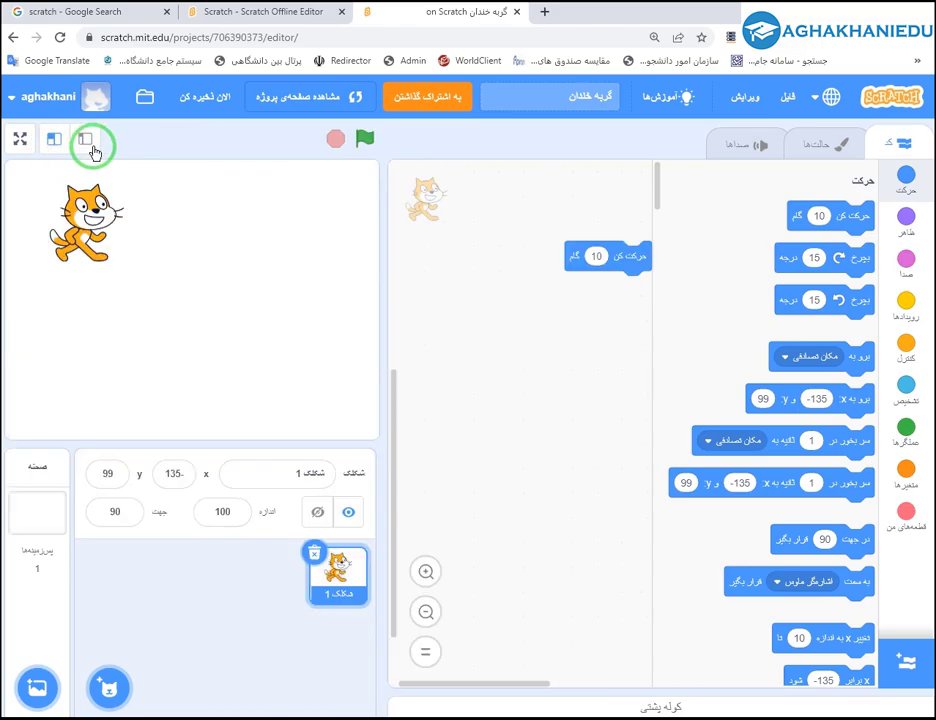
{"action": "left_click", "coordinate": [633, 261]}
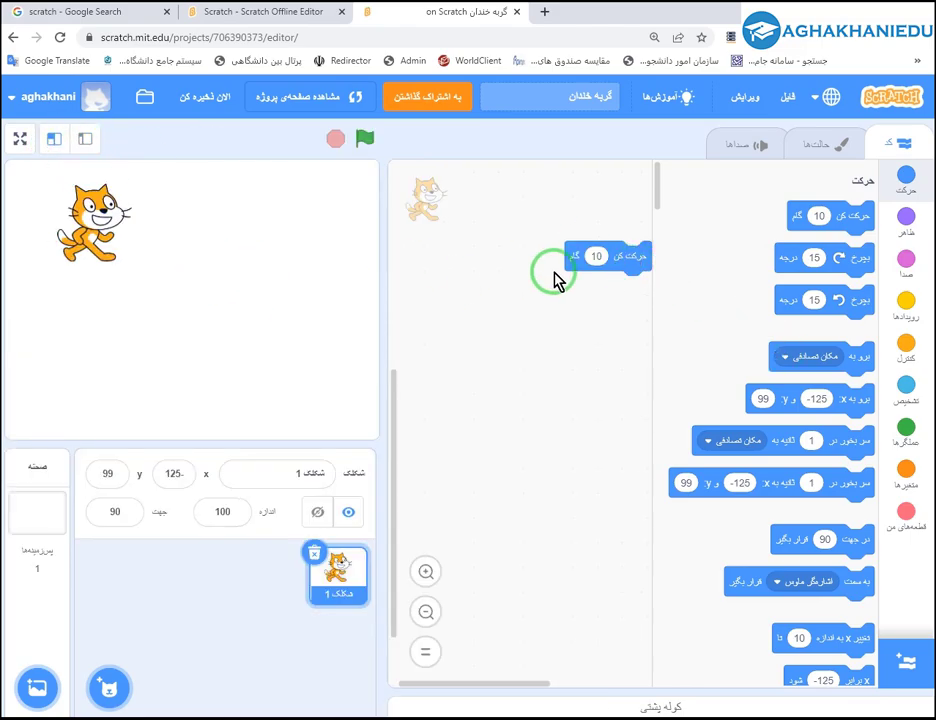
{"action": "key", "text": "Delete"}
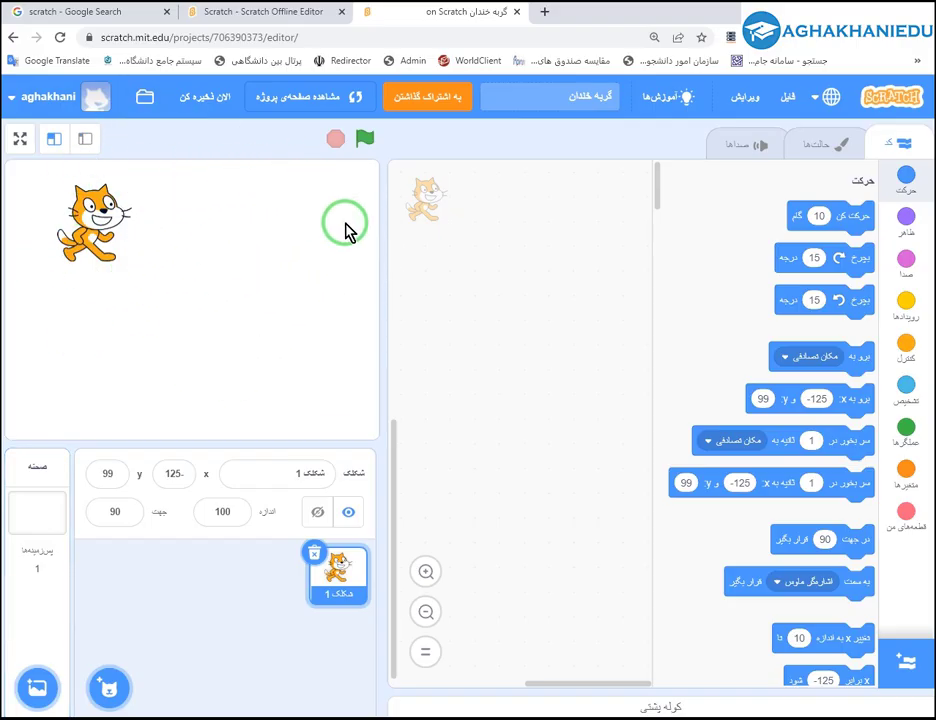
Open the backdrop library, scroll through it and try searching 'sta'.
{"action": "mouse_move", "coordinate": [37, 688]}
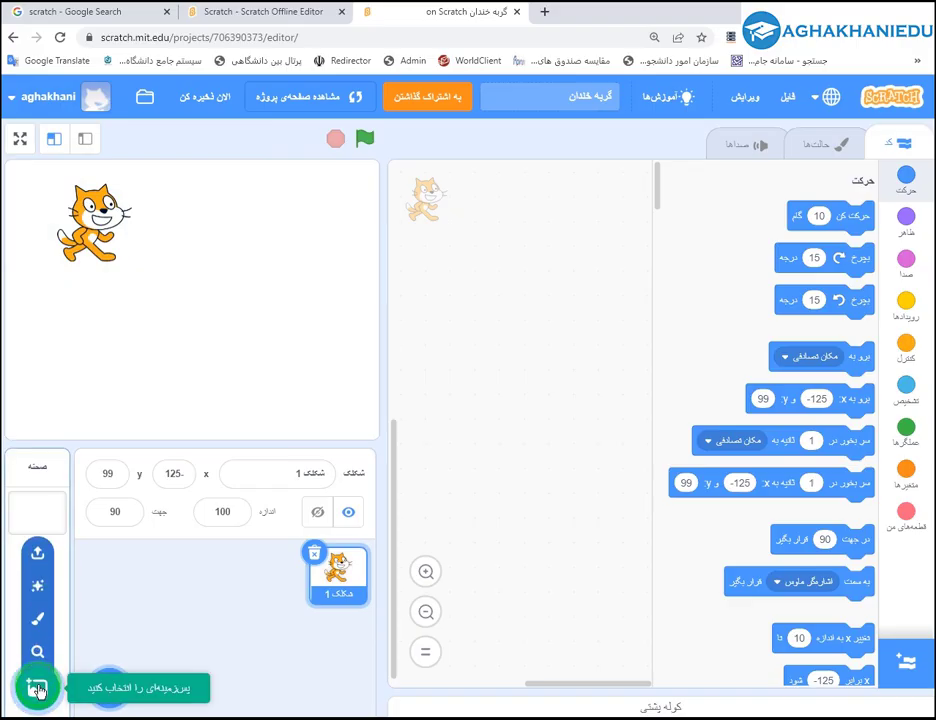
{"action": "left_click", "coordinate": [37, 688]}
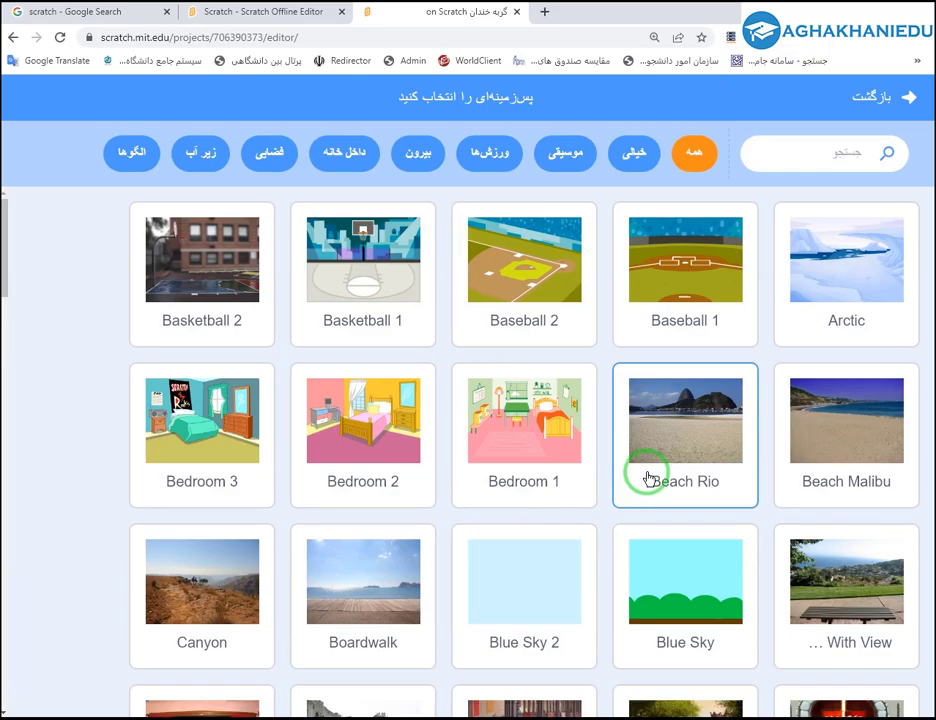
{"action": "scroll", "coordinate": [648, 478], "scroll_direction": "down", "scroll_amount": 4}
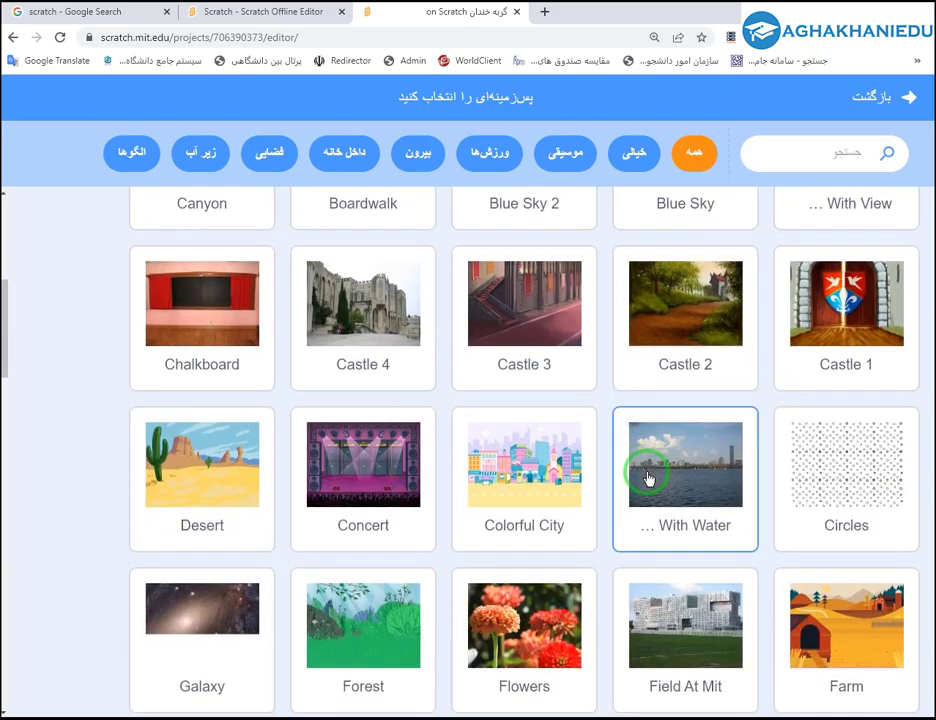
{"action": "scroll", "coordinate": [648, 478], "scroll_direction": "up", "scroll_amount": 4}
{"action": "scroll", "coordinate": [648, 478], "scroll_direction": "down", "scroll_amount": 10}
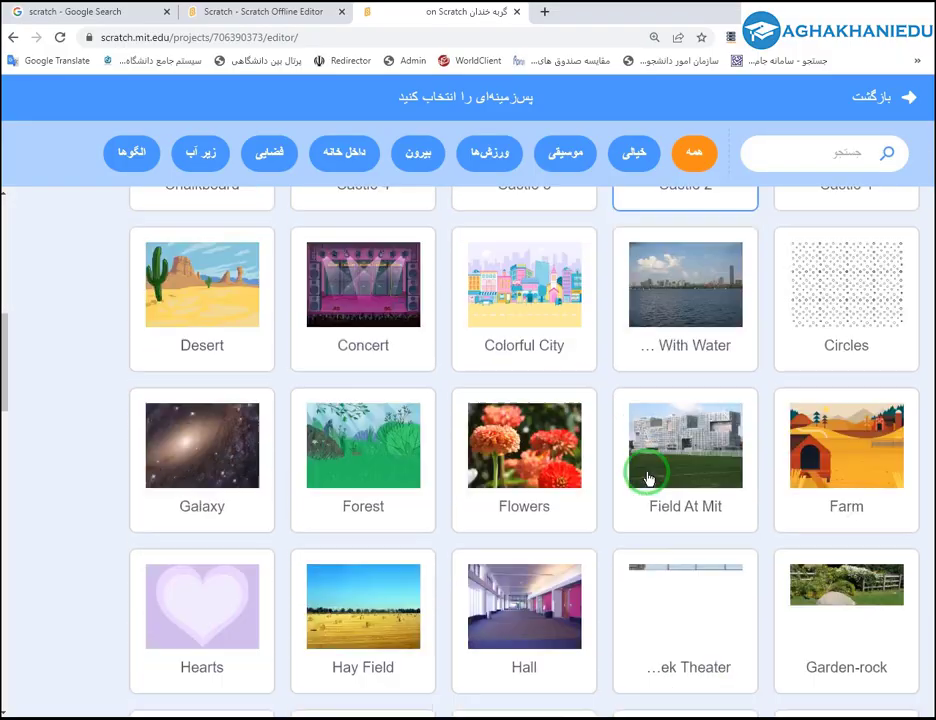
{"action": "scroll", "coordinate": [648, 478], "scroll_direction": "down", "scroll_amount": 12}
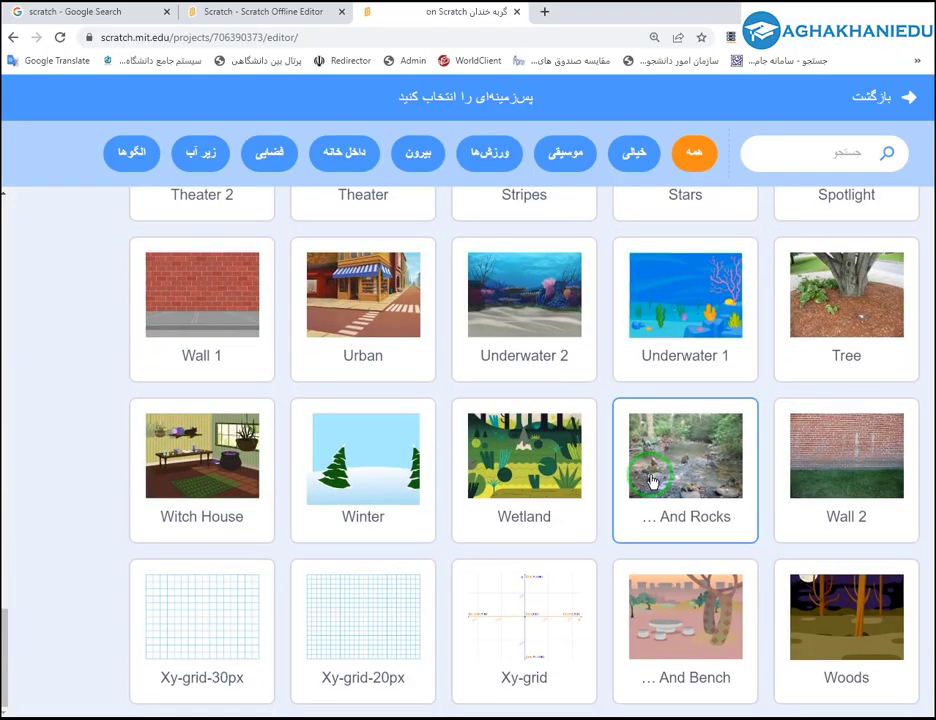
{"action": "scroll", "coordinate": [648, 478], "scroll_direction": "up", "scroll_amount": 12}
{"action": "scroll", "coordinate": [648, 478], "scroll_direction": "up", "scroll_amount": 10}
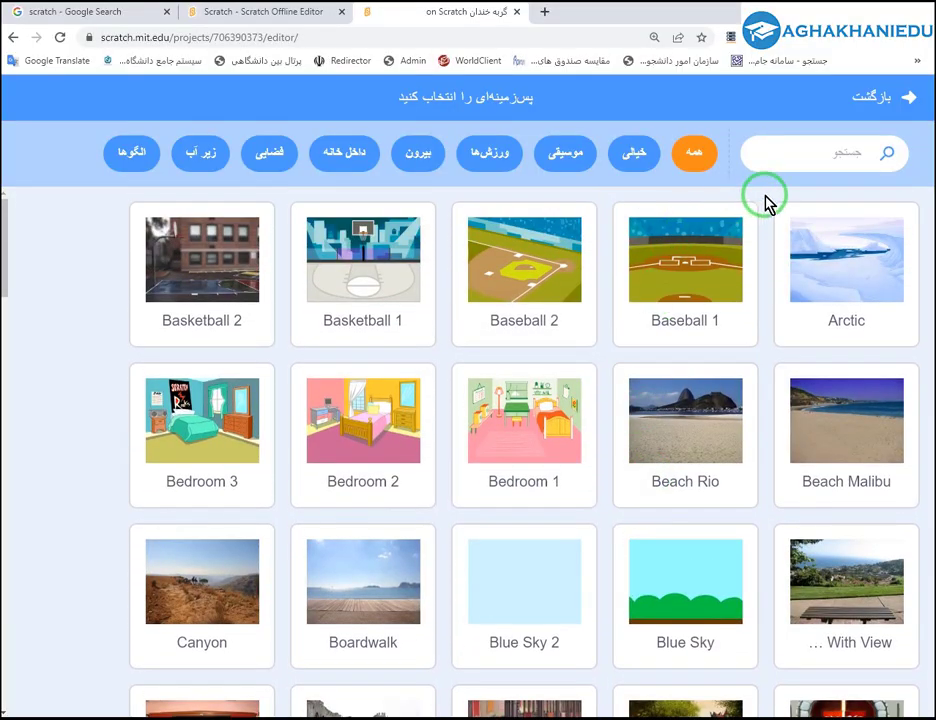
{"action": "left_click", "coordinate": [829, 160]}
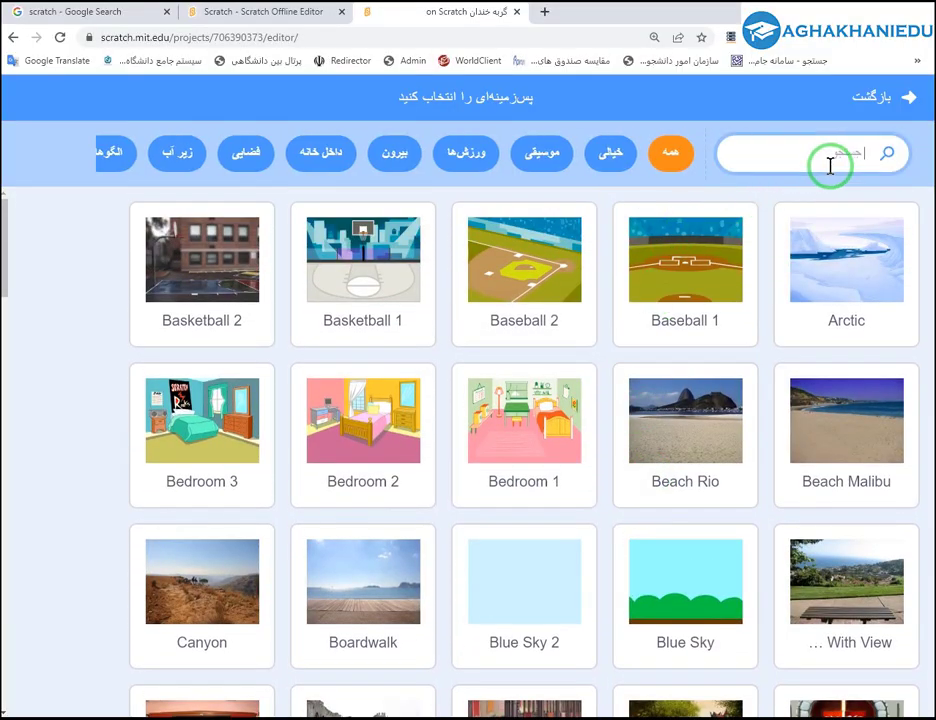
{"action": "type", "text": "s"}
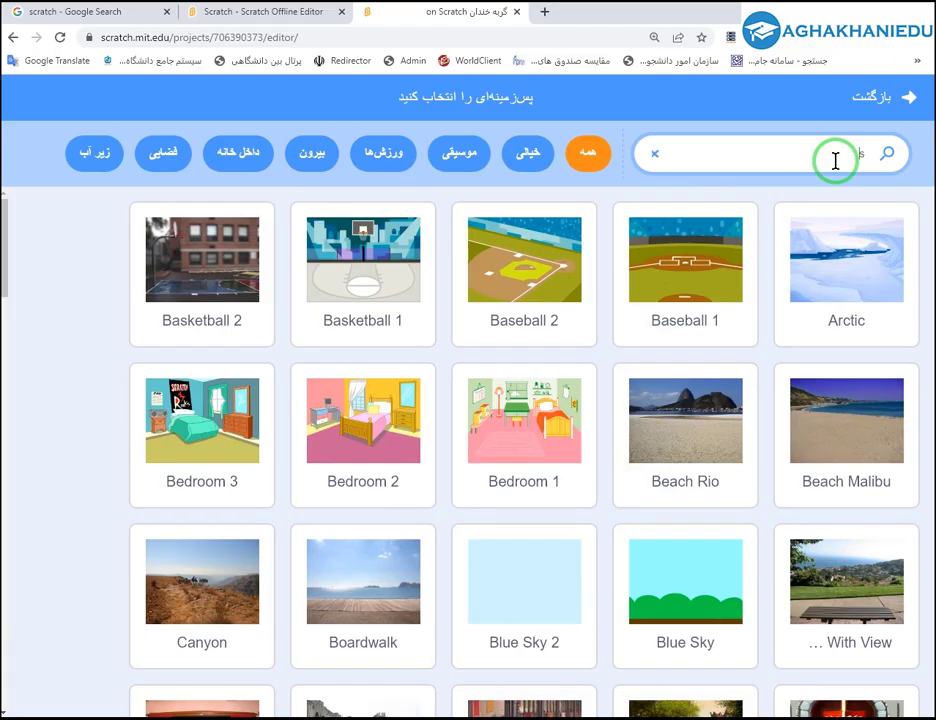
{"action": "type", "text": "tar"}
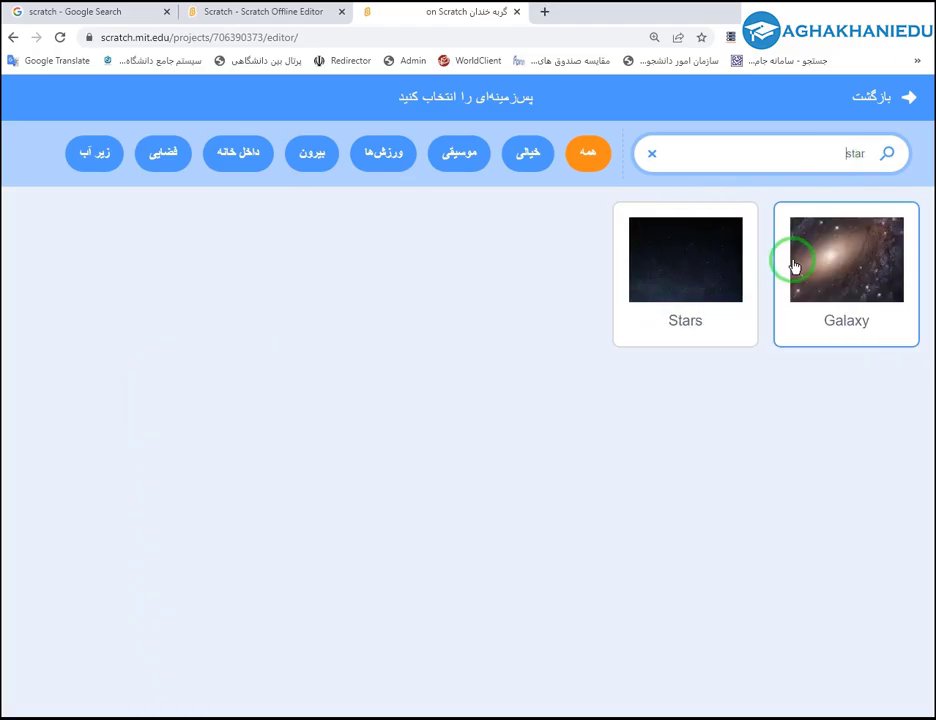
{"action": "key", "text": "BackSpace"}
{"action": "key", "text": "BackSpace"}
{"action": "key", "text": "BackSpace"}
{"action": "key", "text": "BackSpace"}
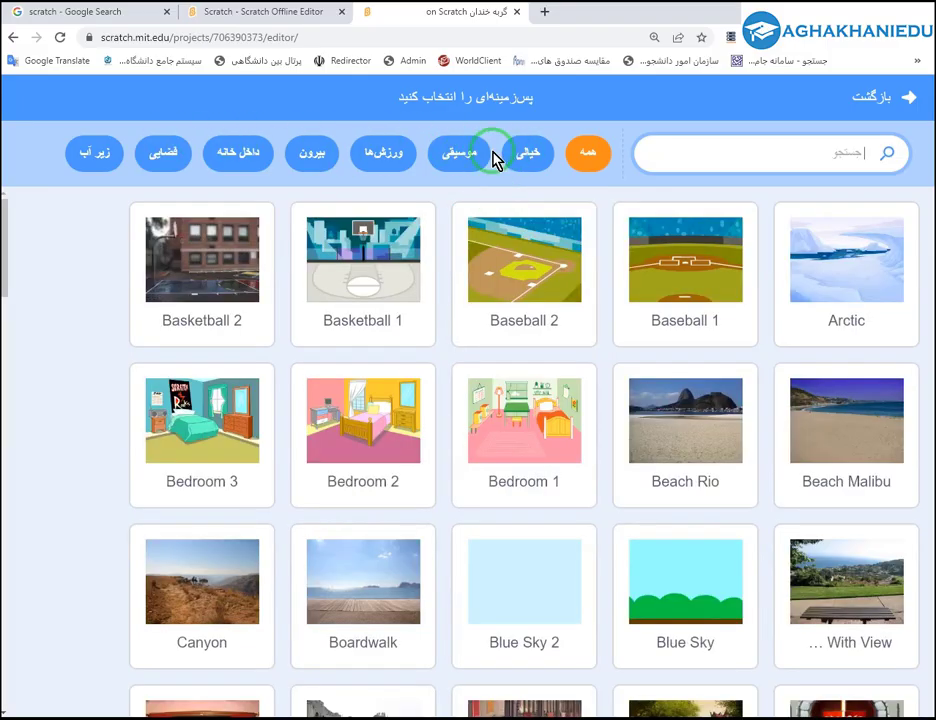
Browse the Sports, Music, Fantasy and Space categories, pick Blue Sky, and drag the cat onto the grass.
{"action": "left_click", "coordinate": [427, 158]}
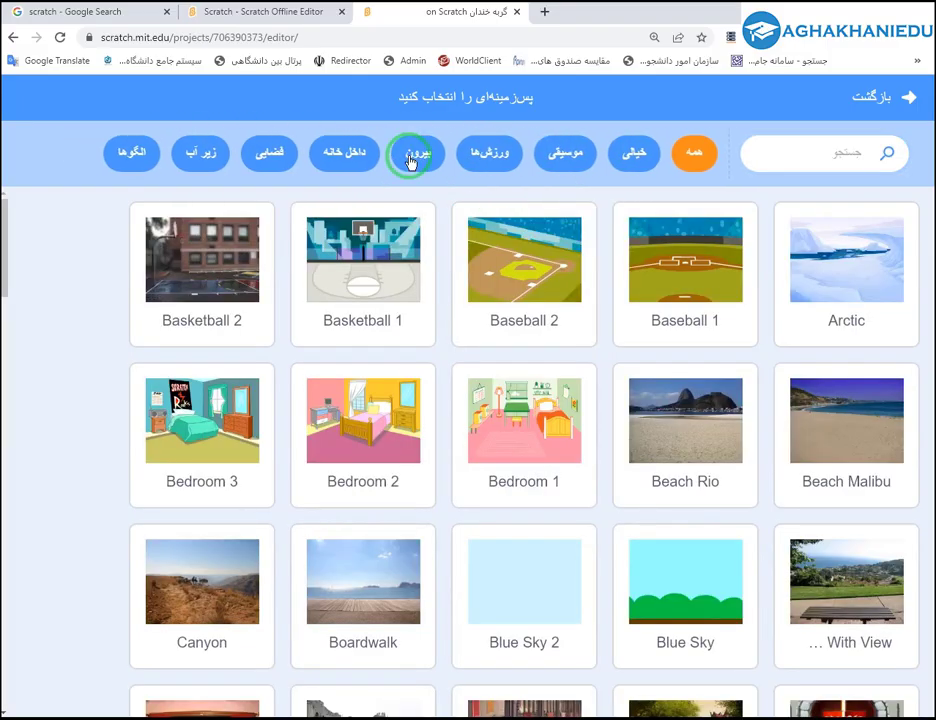
{"action": "left_click", "coordinate": [496, 158]}
{"action": "left_click", "coordinate": [550, 158]}
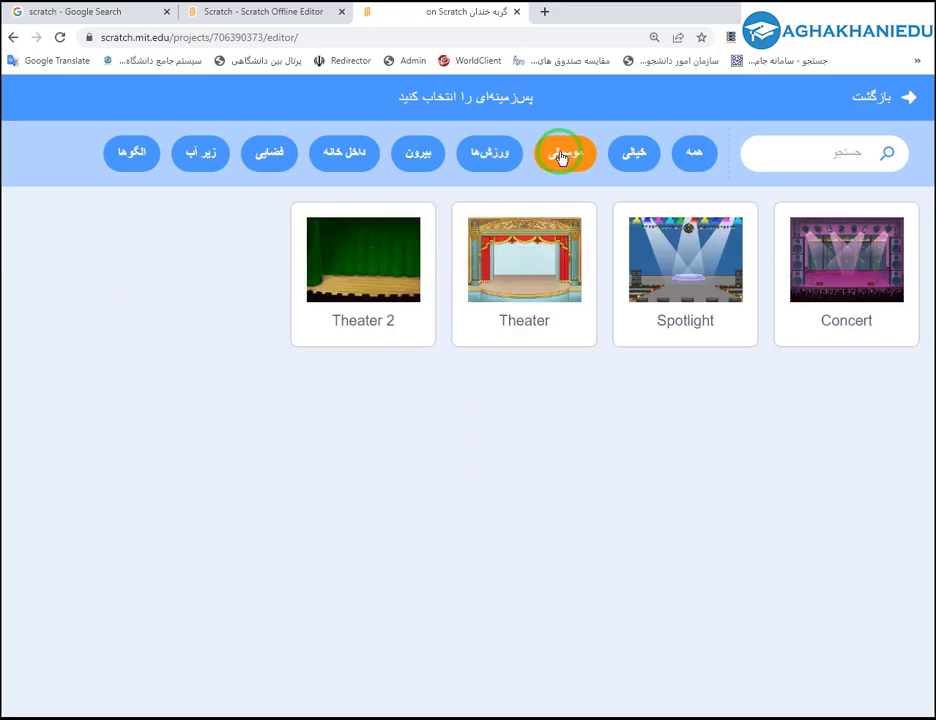
{"action": "left_click", "coordinate": [634, 158]}
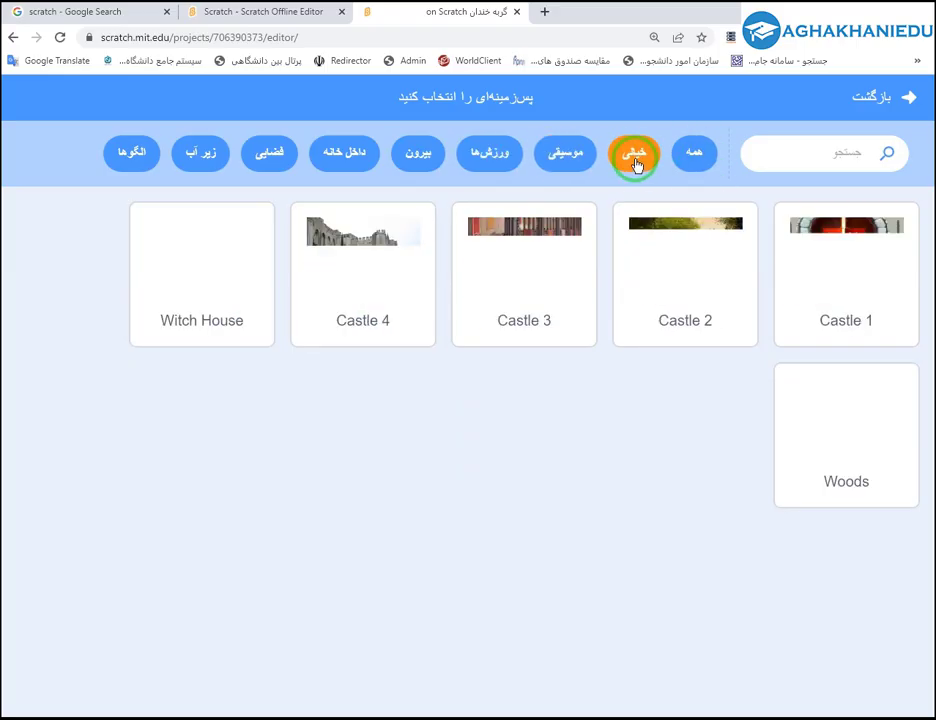
{"action": "left_click", "coordinate": [263, 155]}
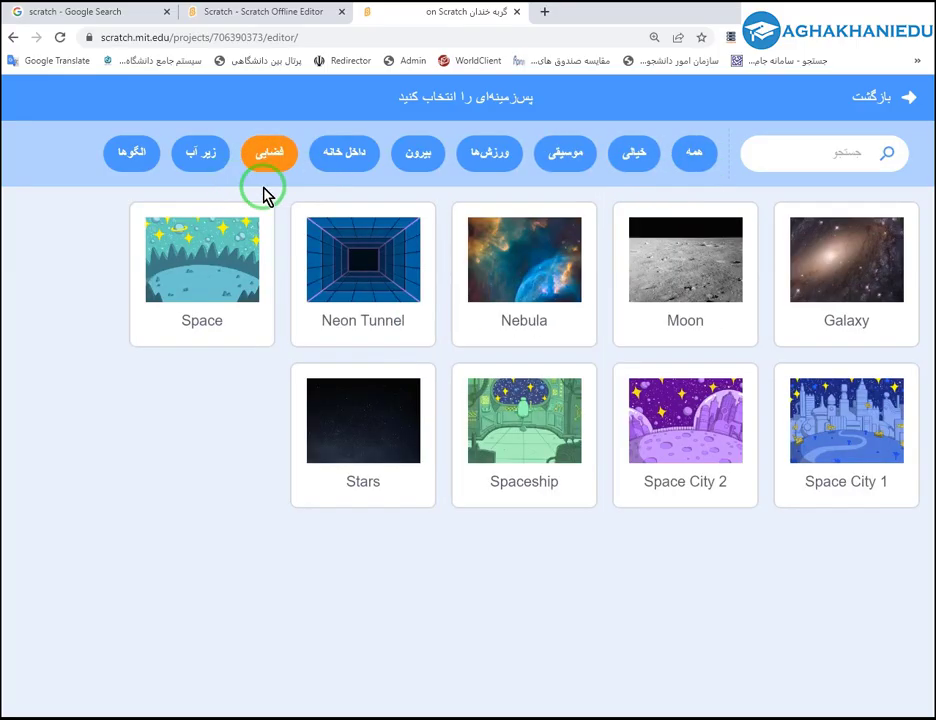
{"action": "left_click", "coordinate": [677, 165]}
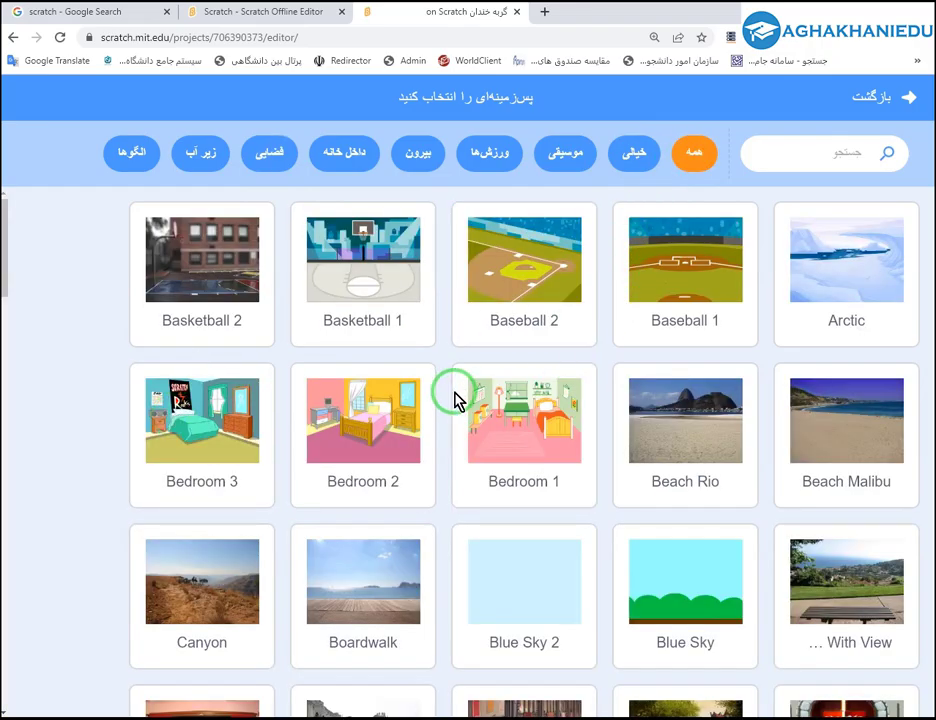
{"action": "left_click", "coordinate": [680, 590]}
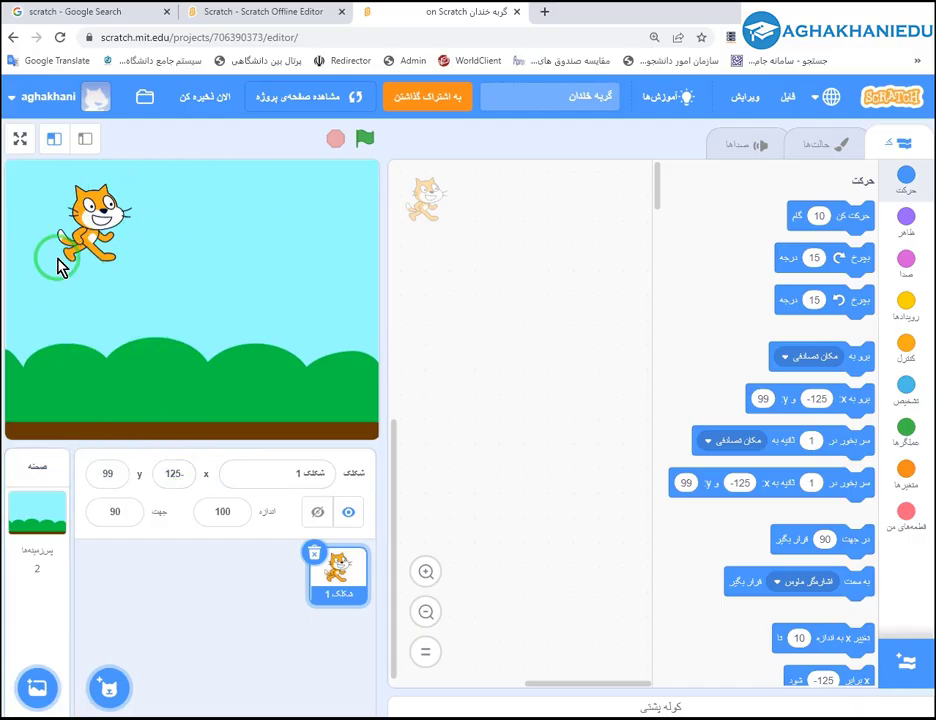
{"action": "left_click_drag", "start_coordinate": [88, 212], "coordinate": [52, 368]}
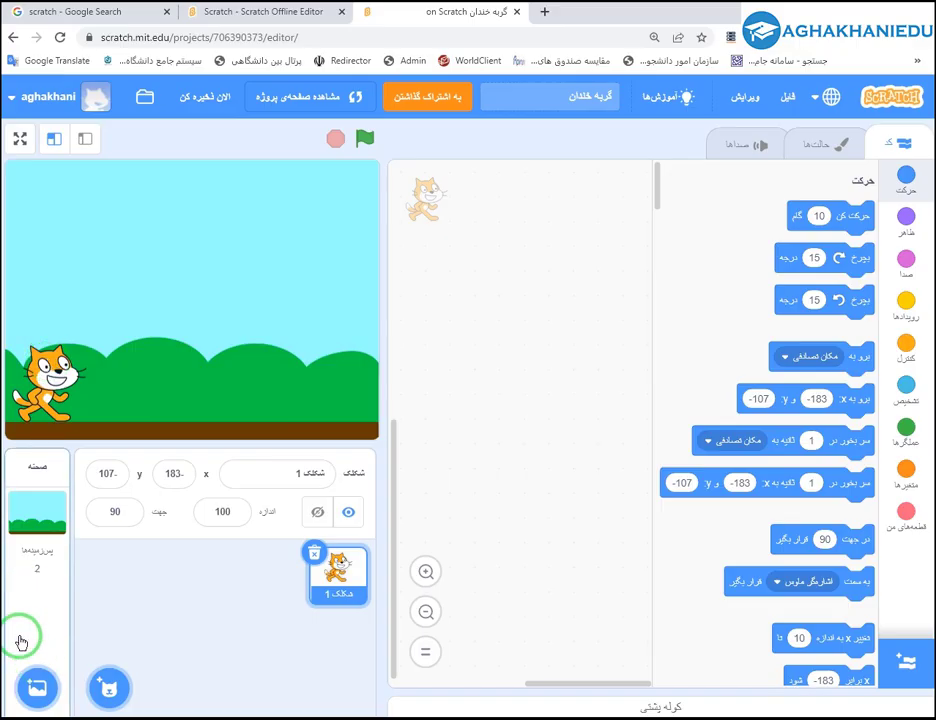
{"action": "left_click", "coordinate": [30, 550]}
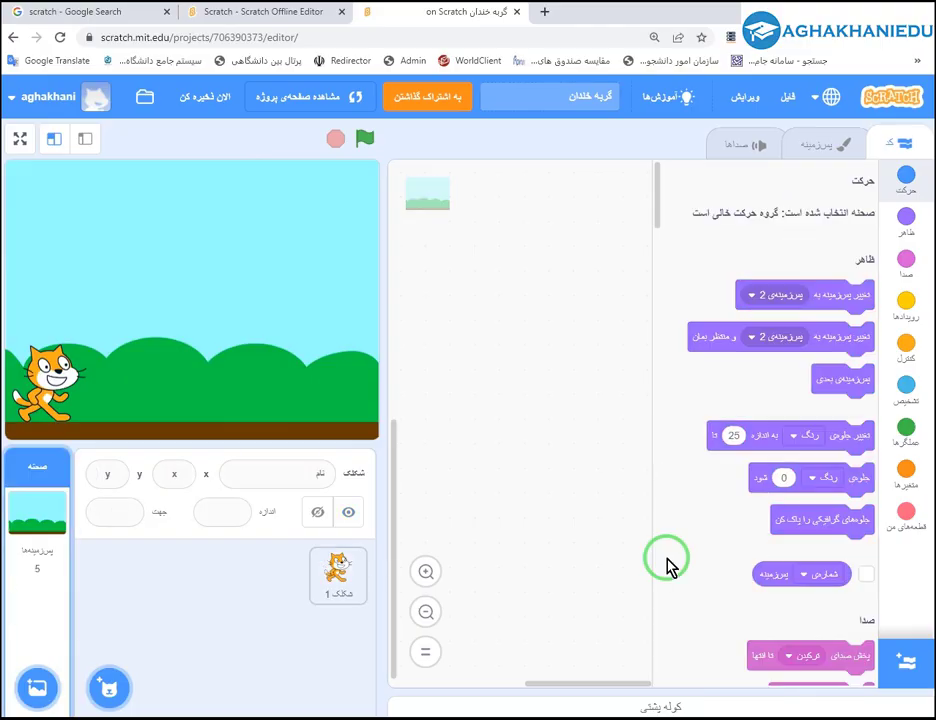
{"action": "mouse_move", "coordinate": [30, 684]}
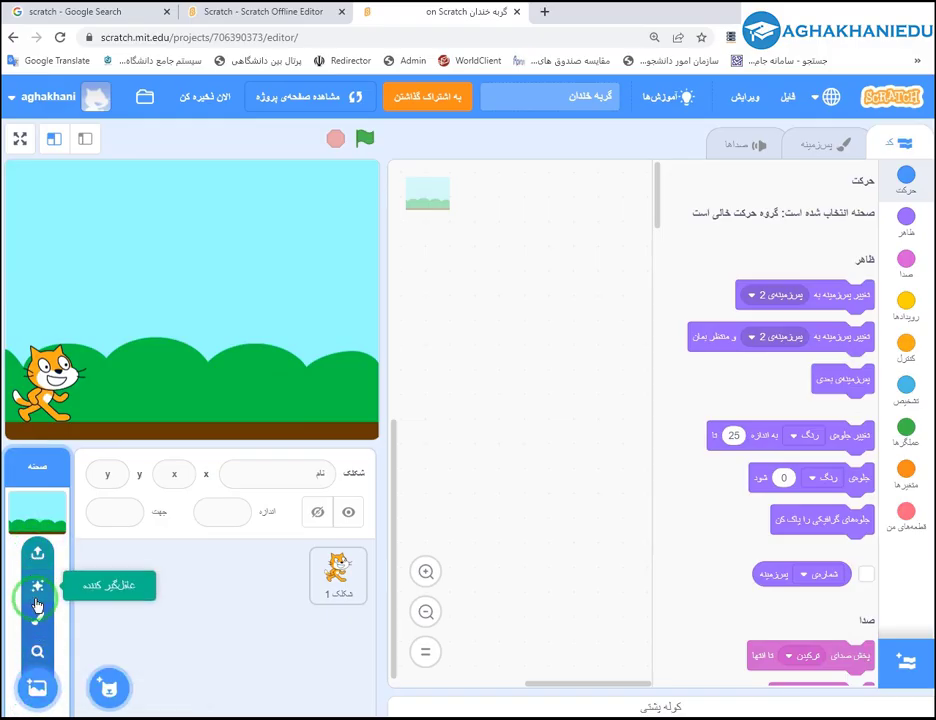
{"action": "left_click", "coordinate": [38, 690]}
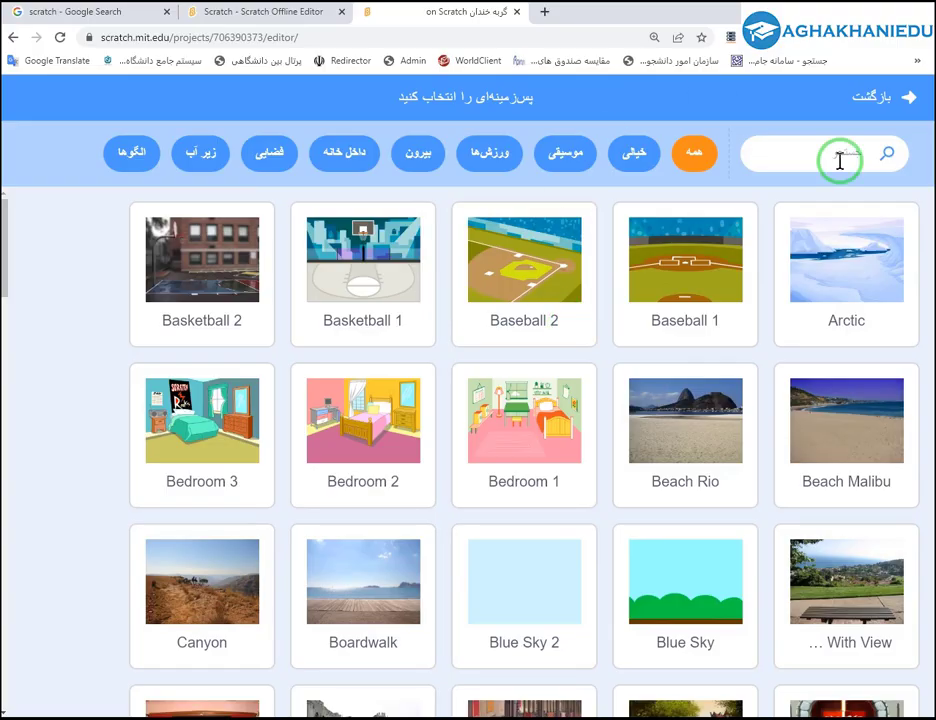
{"action": "scroll", "coordinate": [366, 500], "scroll_direction": "down", "scroll_amount": 6}
{"action": "scroll", "coordinate": [366, 505], "scroll_direction": "up", "scroll_amount": 5}
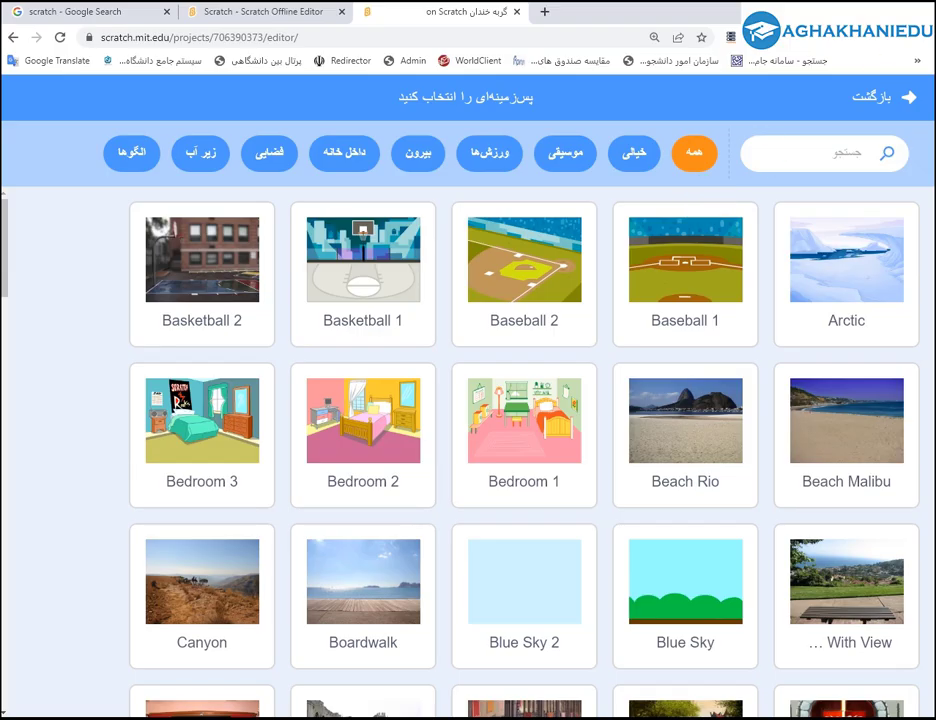
{"action": "left_click", "coordinate": [885, 96]}
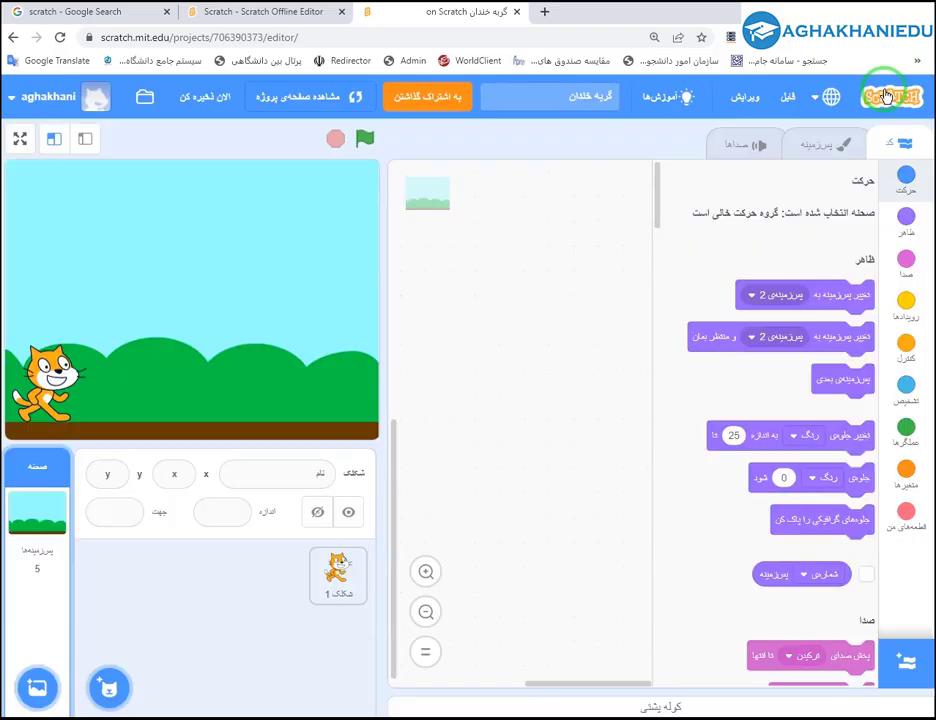
{"action": "mouse_move", "coordinate": [42, 686]}
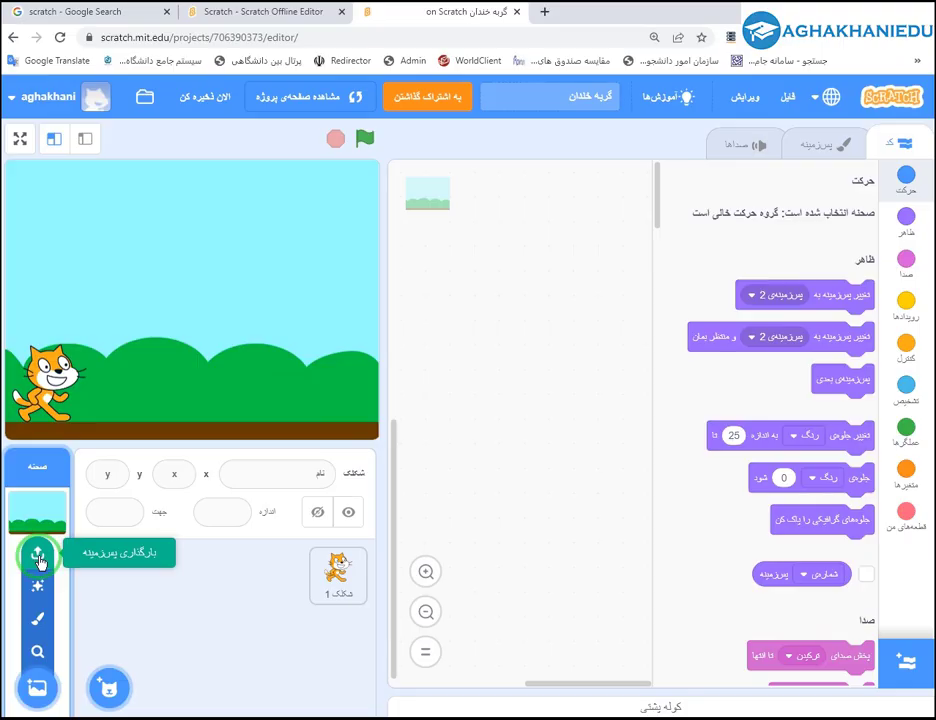
Upload p2.jpg from Pictures as a backdrop and place the cat before the tower at x -111, y -76.
{"action": "left_click", "coordinate": [38, 561]}
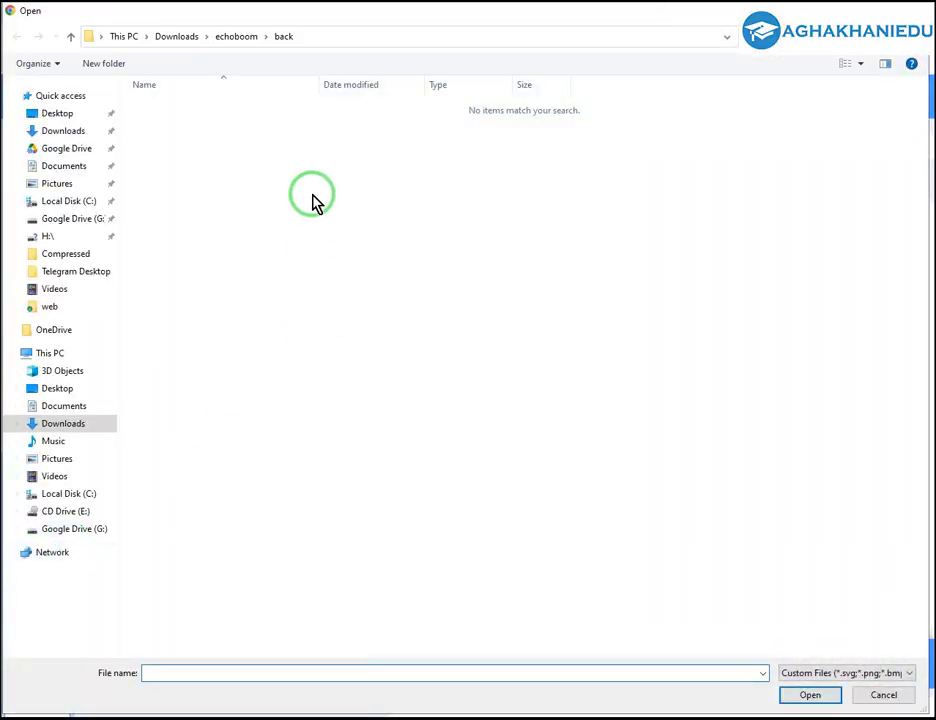
{"action": "left_click", "coordinate": [62, 183]}
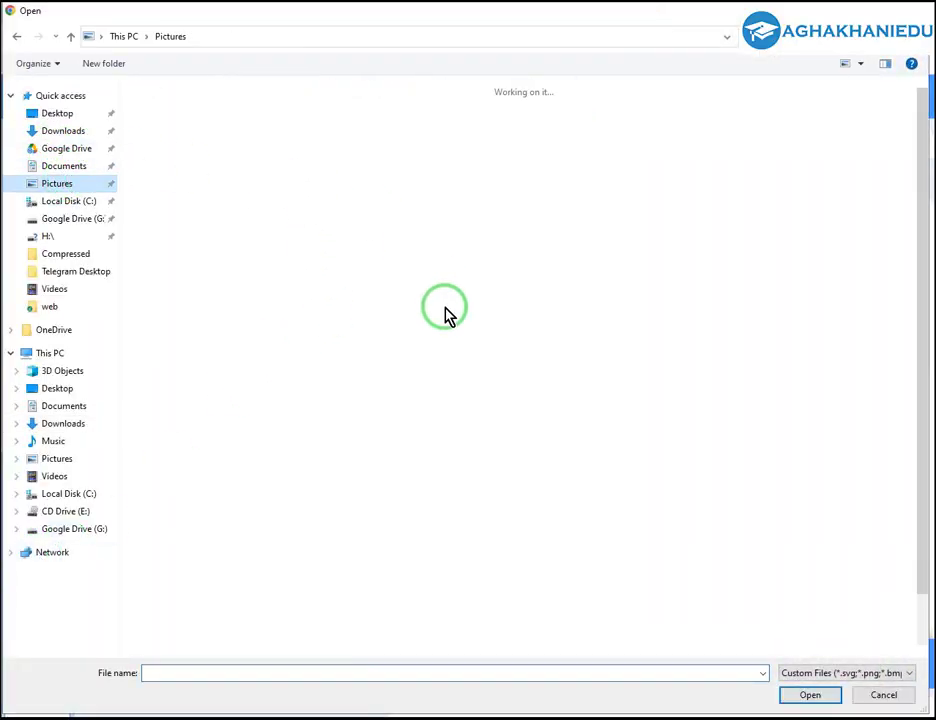
{"action": "left_click", "coordinate": [783, 200]}
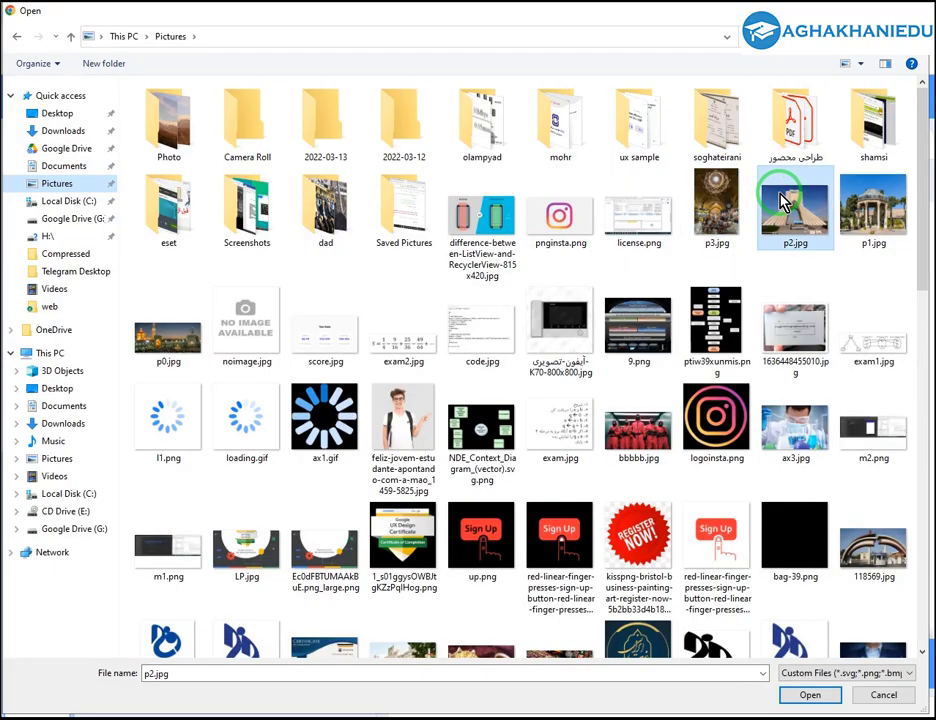
{"action": "double_click", "coordinate": [783, 200]}
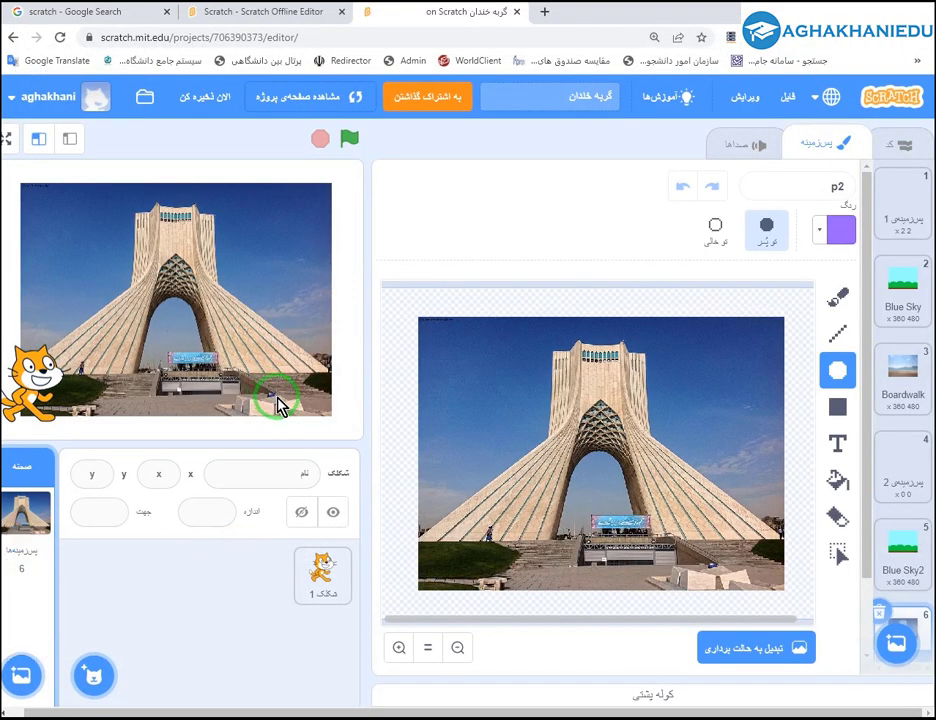
{"action": "left_click_drag", "start_coordinate": [52, 380], "coordinate": [120, 388]}
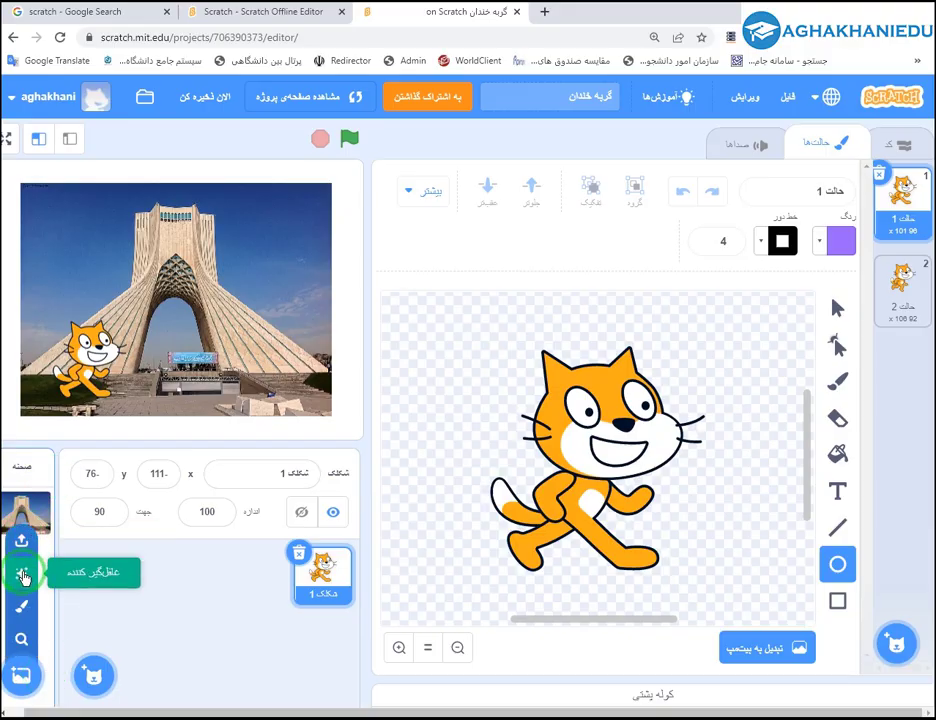
Add a surprise night-city backdrop, move the cat right, then paint a blank backdrop 'پس‌زمینه 3'.
{"action": "left_click", "coordinate": [22, 574]}
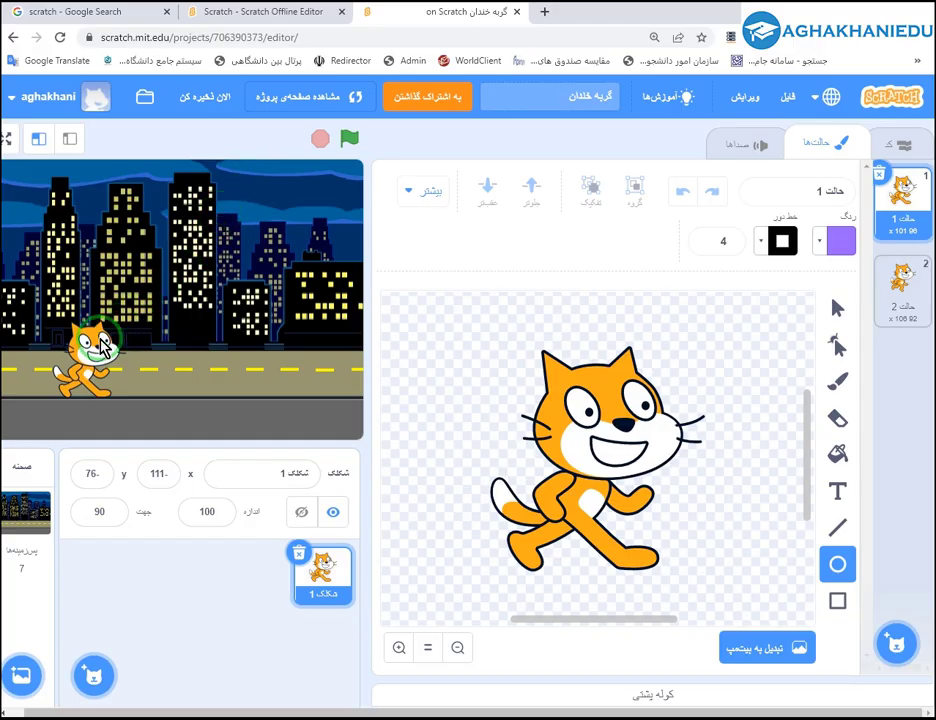
{"action": "left_click_drag", "start_coordinate": [105, 345], "coordinate": [390, 305]}
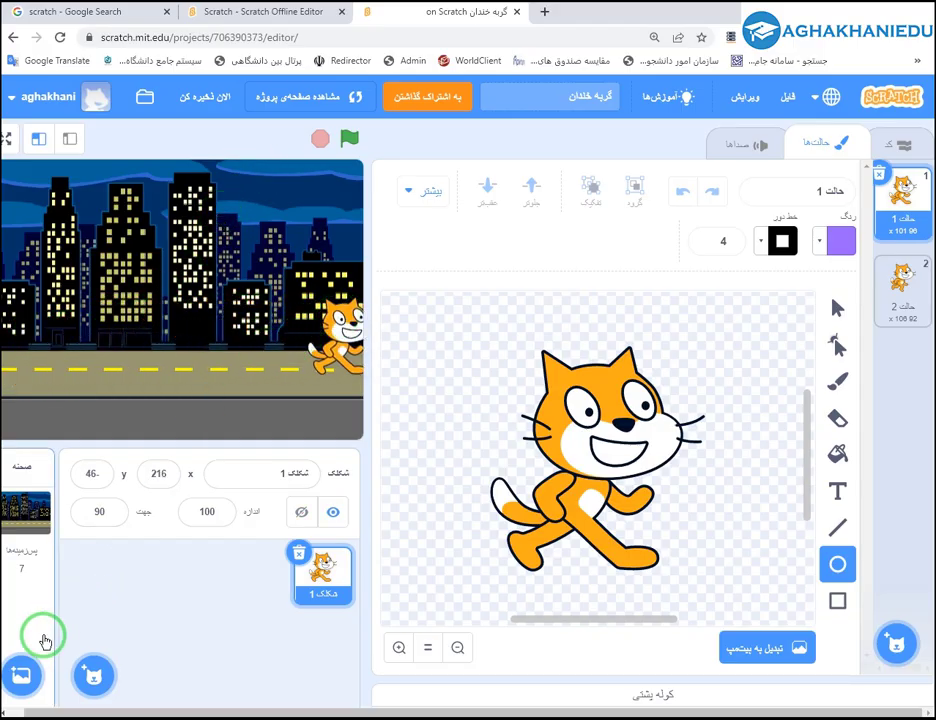
{"action": "left_click", "coordinate": [24, 676]}
{"action": "left_click", "coordinate": [828, 115]}
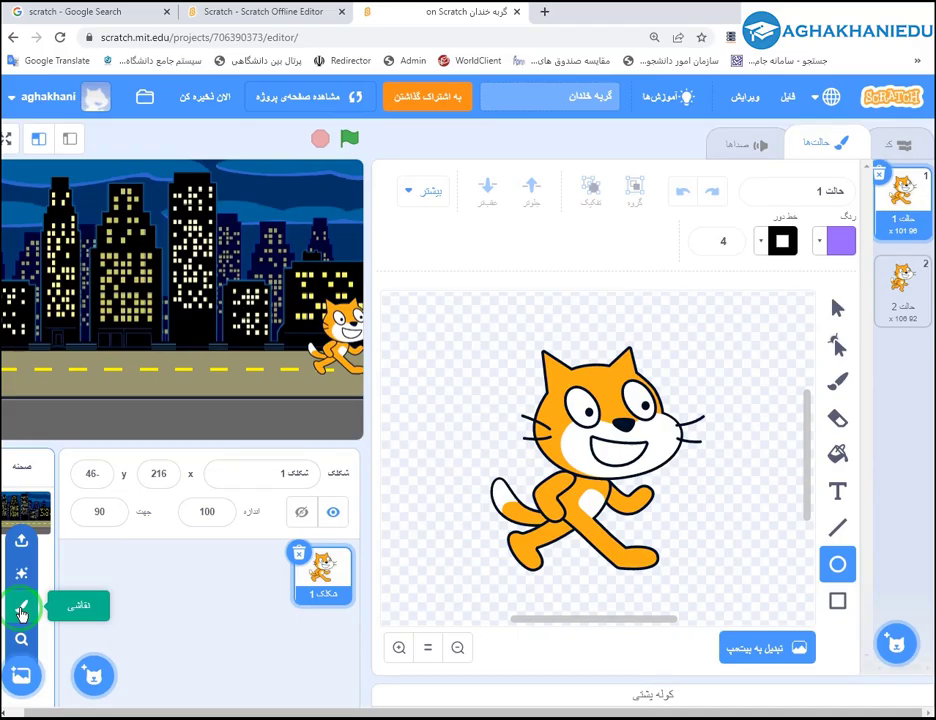
{"action": "left_click", "coordinate": [20, 612]}
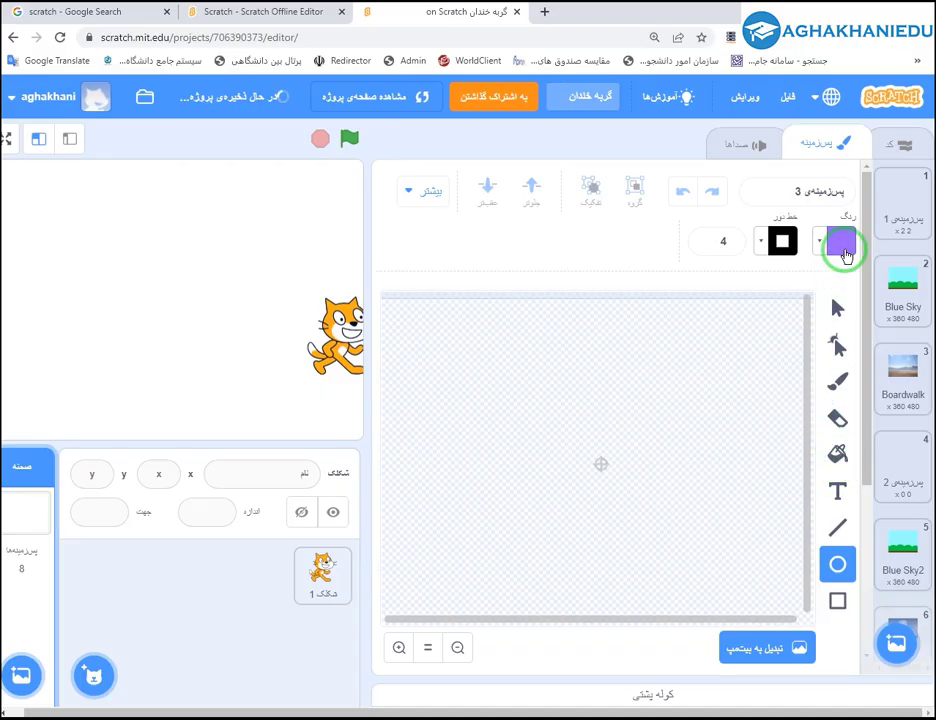
Fill backdrop 'پس‌زمینه 3' solid yellow in bitmap mode and move the cat to x -158, y -112.
{"action": "left_click", "coordinate": [843, 248]}
{"action": "left_click_drag", "start_coordinate": [873, 345], "coordinate": [803, 345]}
{"action": "left_click", "coordinate": [700, 307]}
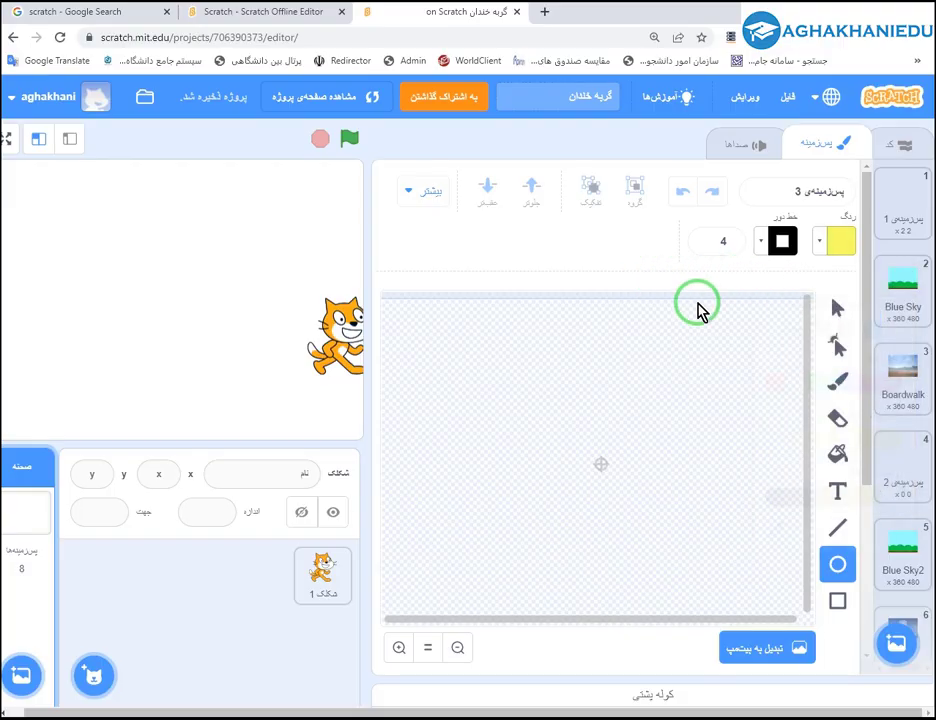
{"action": "left_click", "coordinate": [839, 455]}
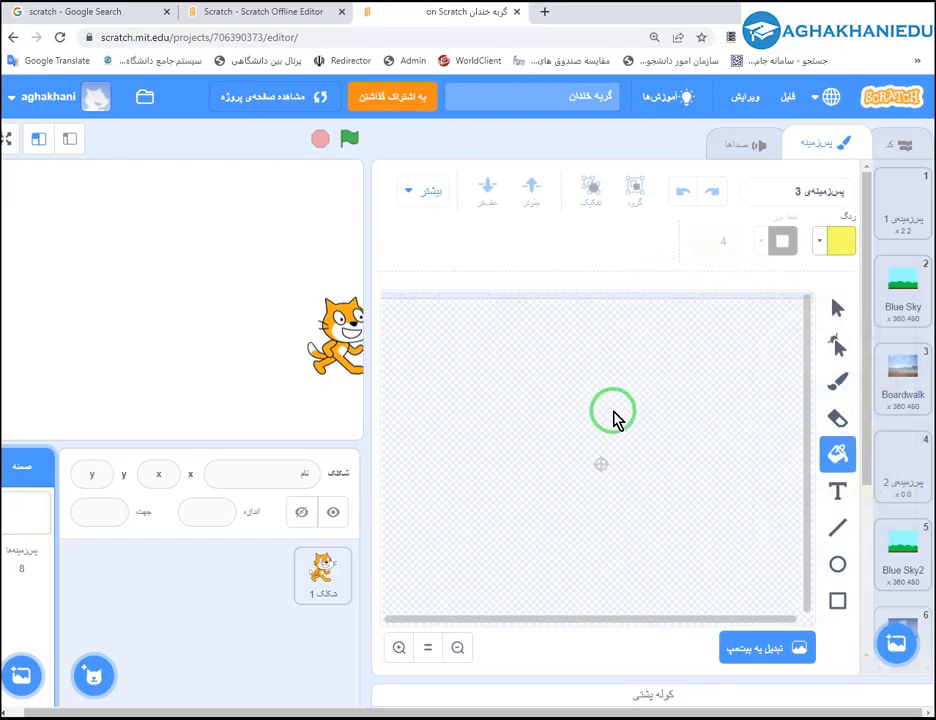
{"action": "left_click", "coordinate": [752, 657]}
{"action": "left_click", "coordinate": [706, 497]}
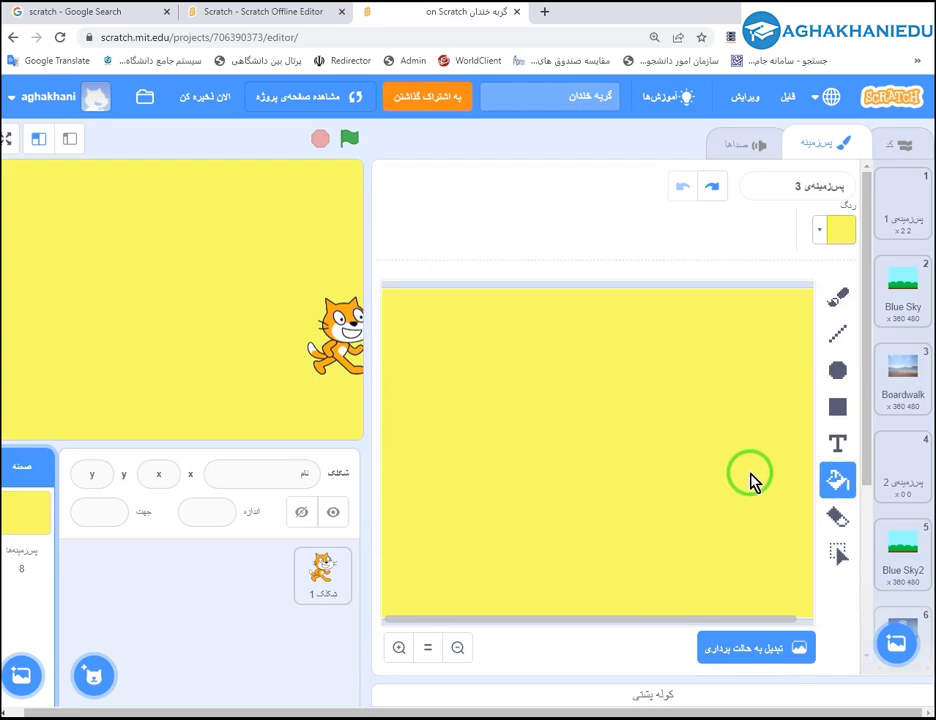
{"action": "left_click", "coordinate": [726, 664]}
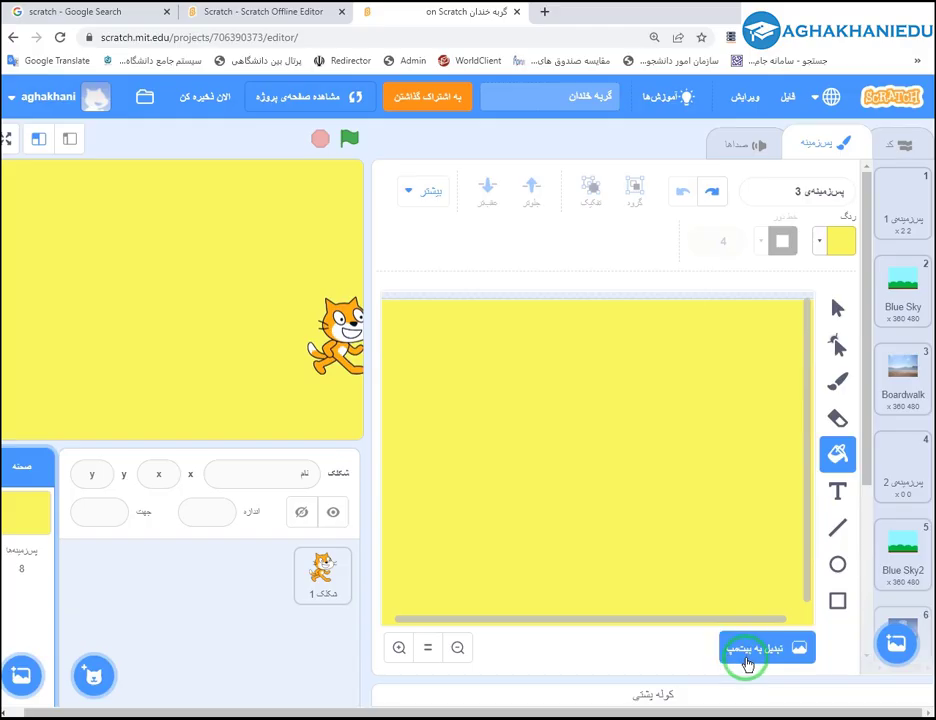
{"action": "left_click", "coordinate": [747, 661]}
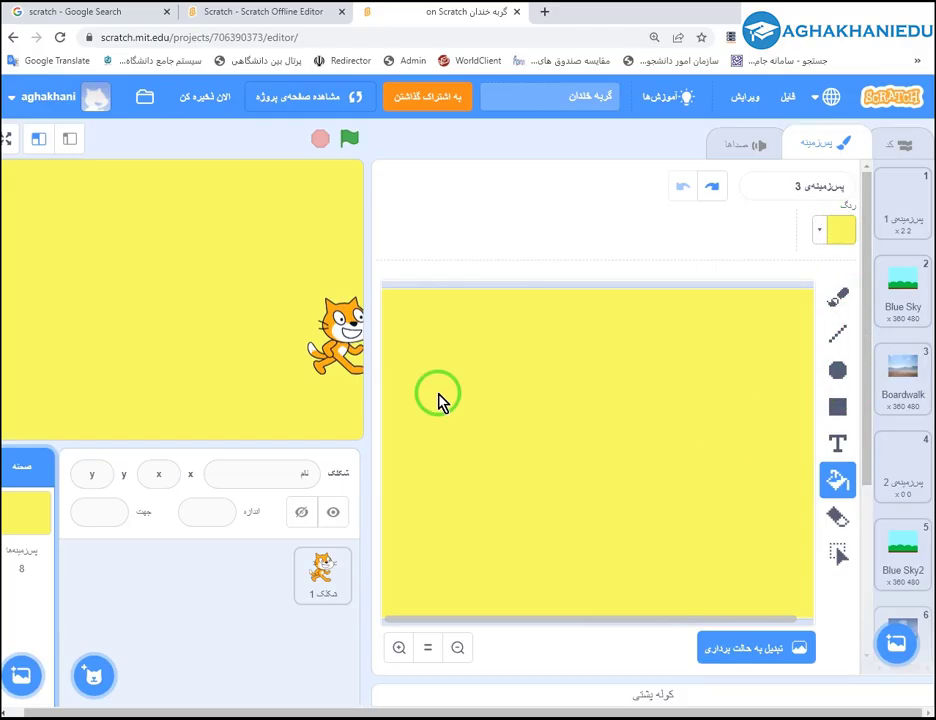
{"action": "left_click_drag", "start_coordinate": [340, 303], "coordinate": [20, 385]}
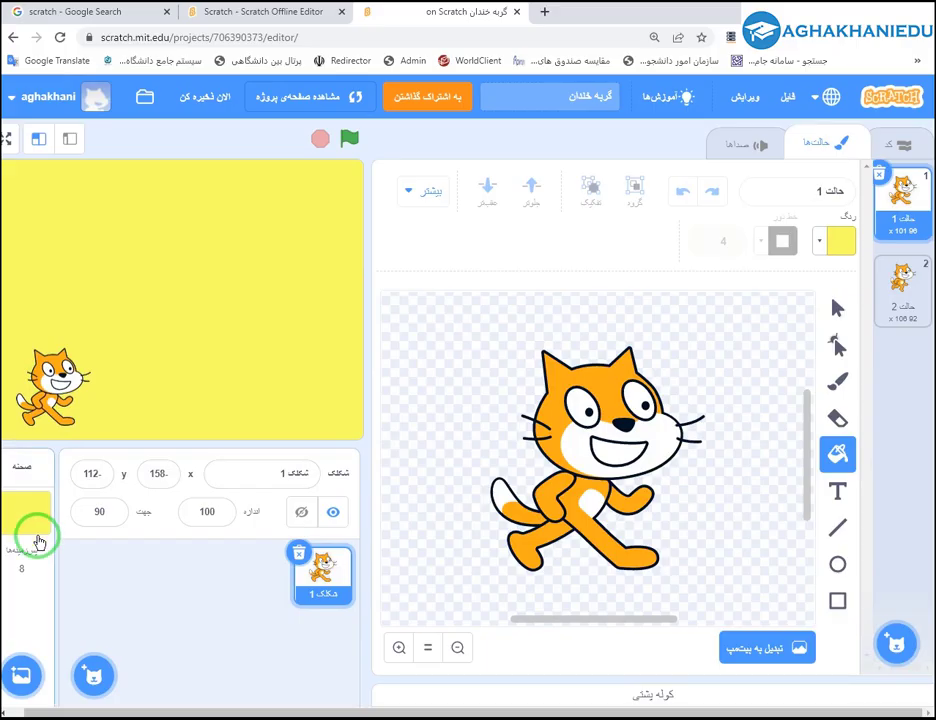
Draw a filled orange circle as a sun near the top of the stage backdrop.
{"action": "left_click", "coordinate": [32, 514]}
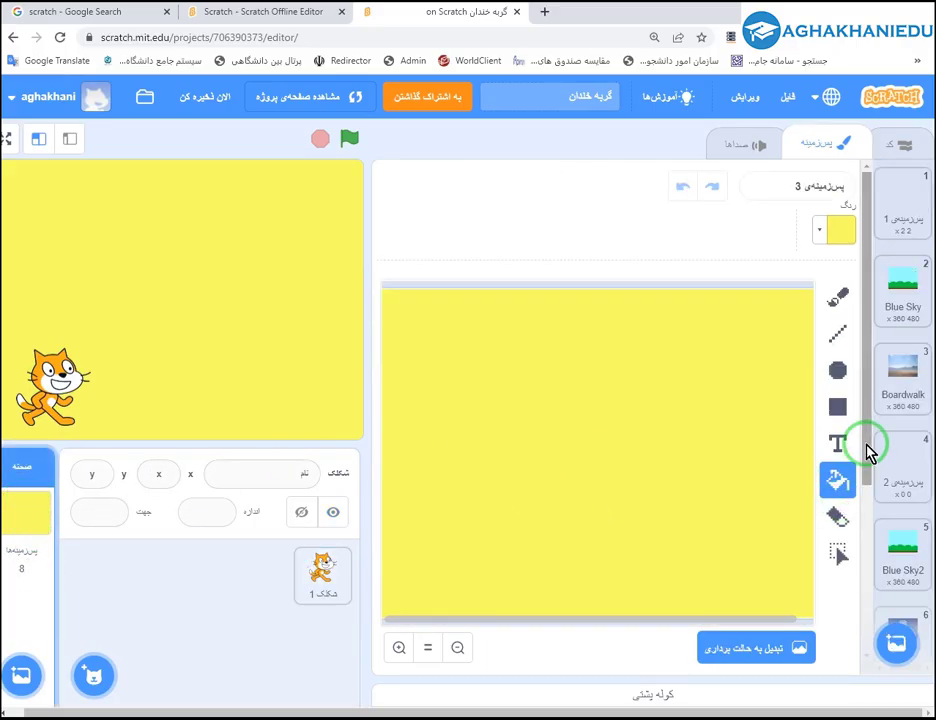
{"action": "left_click", "coordinate": [838, 230]}
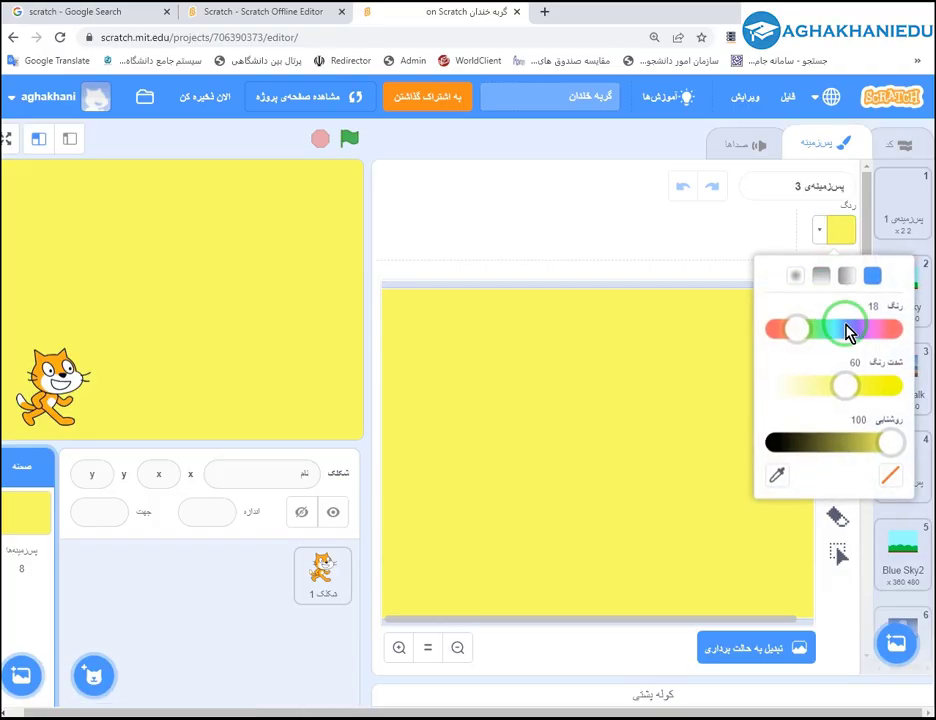
{"action": "left_click", "coordinate": [830, 338]}
{"action": "left_click_drag", "start_coordinate": [830, 338], "coordinate": [792, 343]}
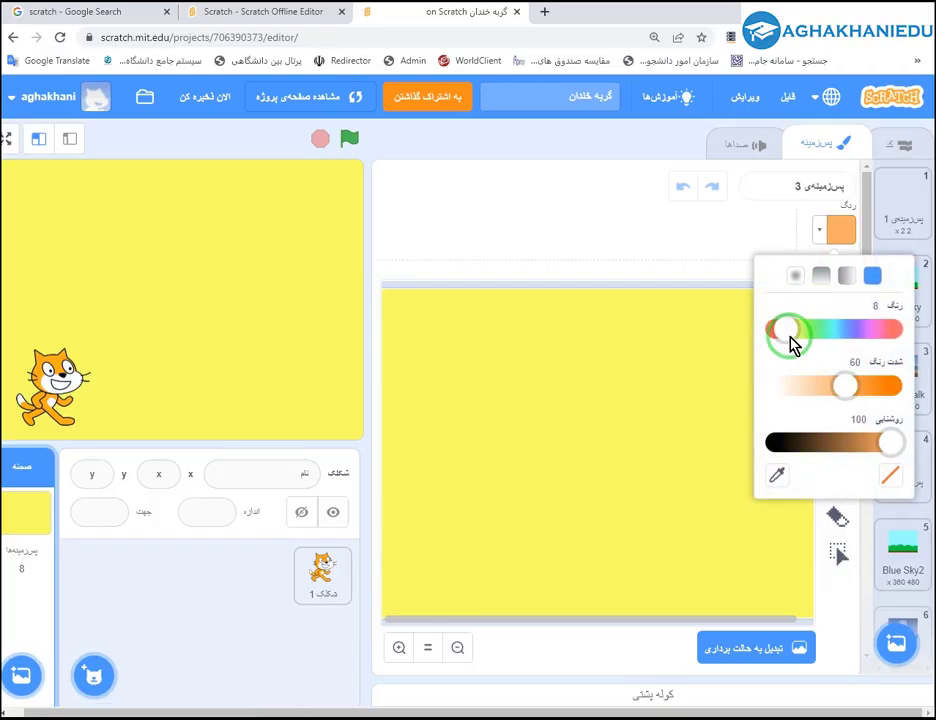
{"action": "left_click", "coordinate": [838, 372]}
{"action": "left_click", "coordinate": [837, 372]}
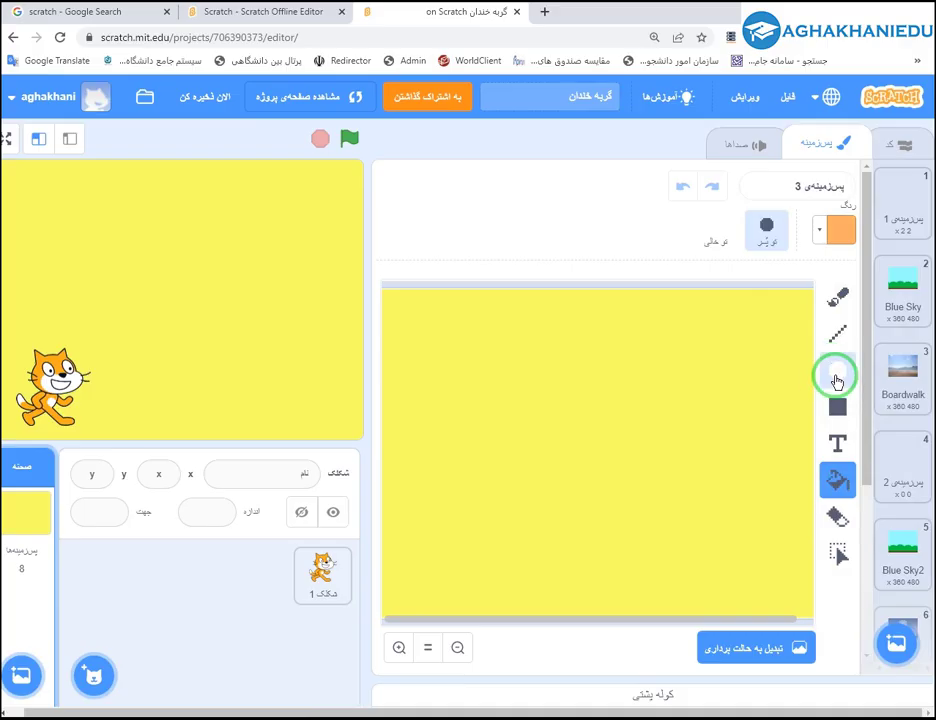
{"action": "left_click_drag", "start_coordinate": [463, 326], "coordinate": [488, 358]}
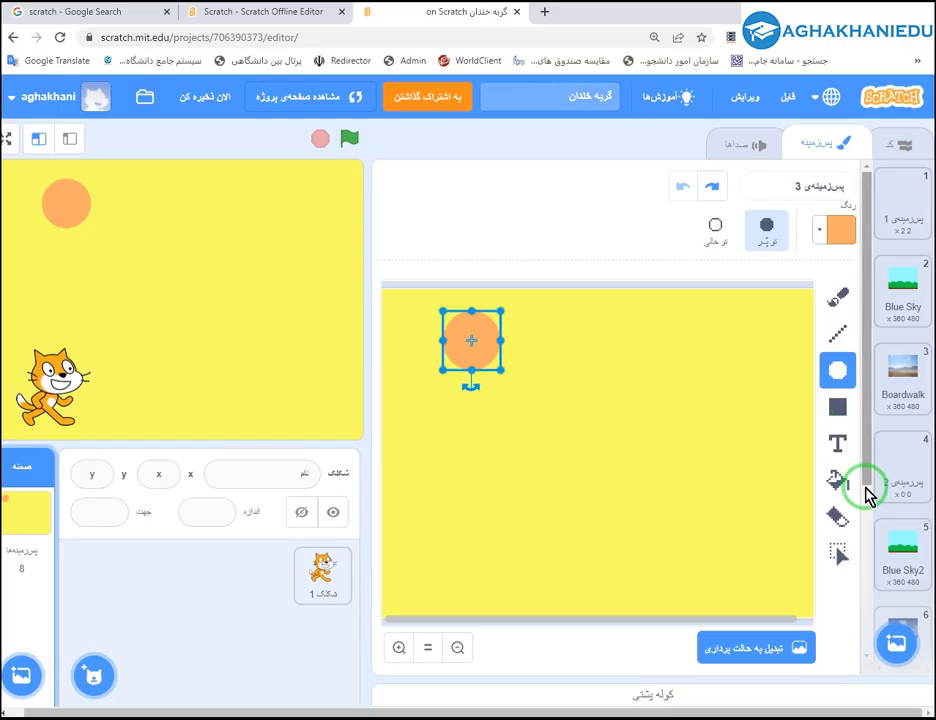
Paint a green zigzag along the bottom with the brush.
{"action": "left_click", "coordinate": [838, 295]}
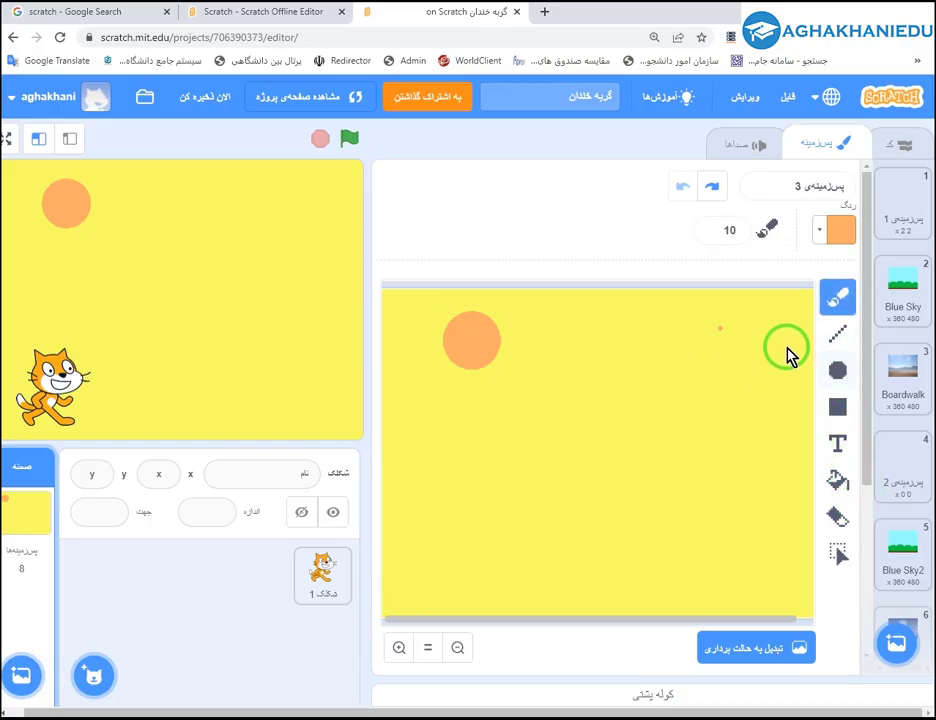
{"action": "left_click", "coordinate": [833, 237]}
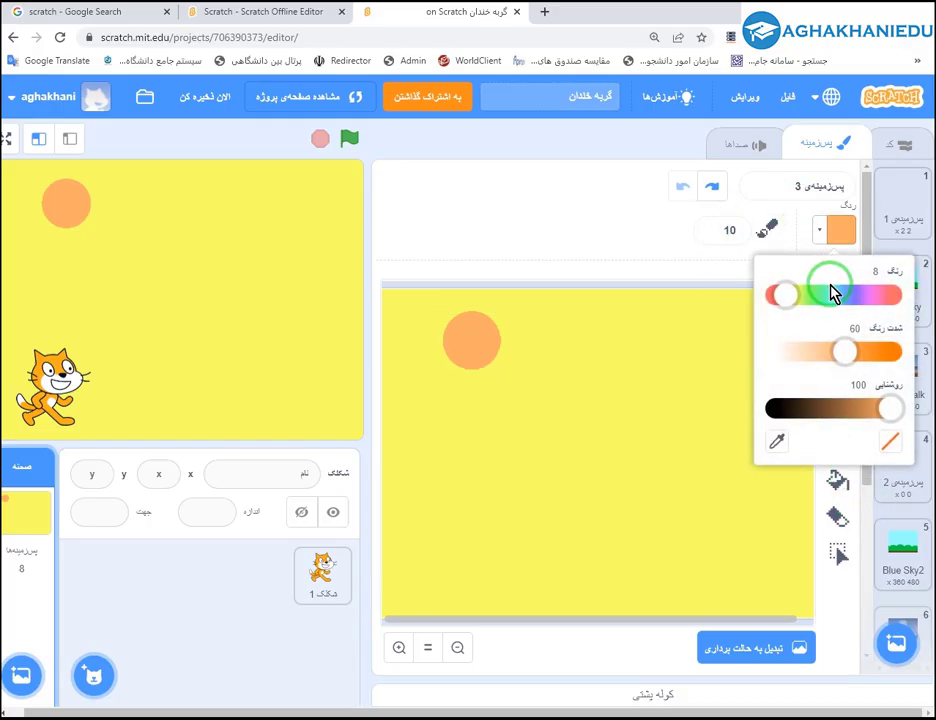
{"action": "left_click", "coordinate": [818, 293]}
{"action": "mouse_move", "coordinate": [384, 578]}
{"action": "left_mouse_down"}
{"action": "mouse_move", "coordinate": [524, 562]}
{"action": "mouse_move", "coordinate": [635, 520]}
{"action": "mouse_move", "coordinate": [769, 572]}
{"action": "mouse_move", "coordinate": [810, 549]}
{"action": "left_mouse_up"}
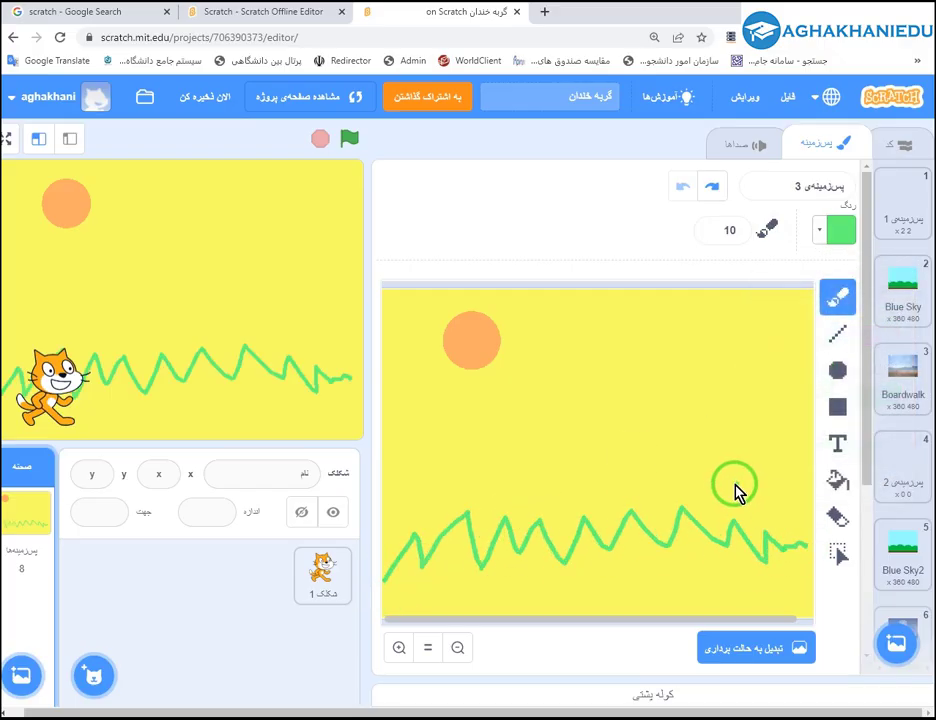
Draw red connected straight lines forming peaks above the green zigzag.
{"action": "left_click", "coordinate": [835, 237]}
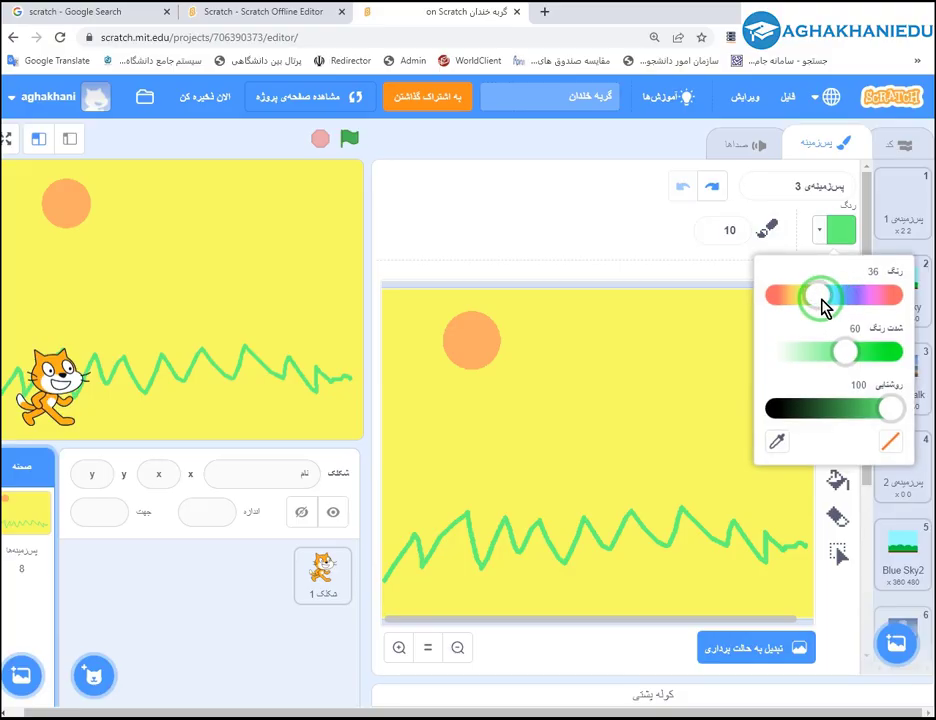
{"action": "left_click_drag", "start_coordinate": [827, 295], "coordinate": [785, 307]}
{"action": "left_click_drag", "start_coordinate": [889, 408], "coordinate": [874, 380]}
{"action": "left_click", "coordinate": [769, 294]}
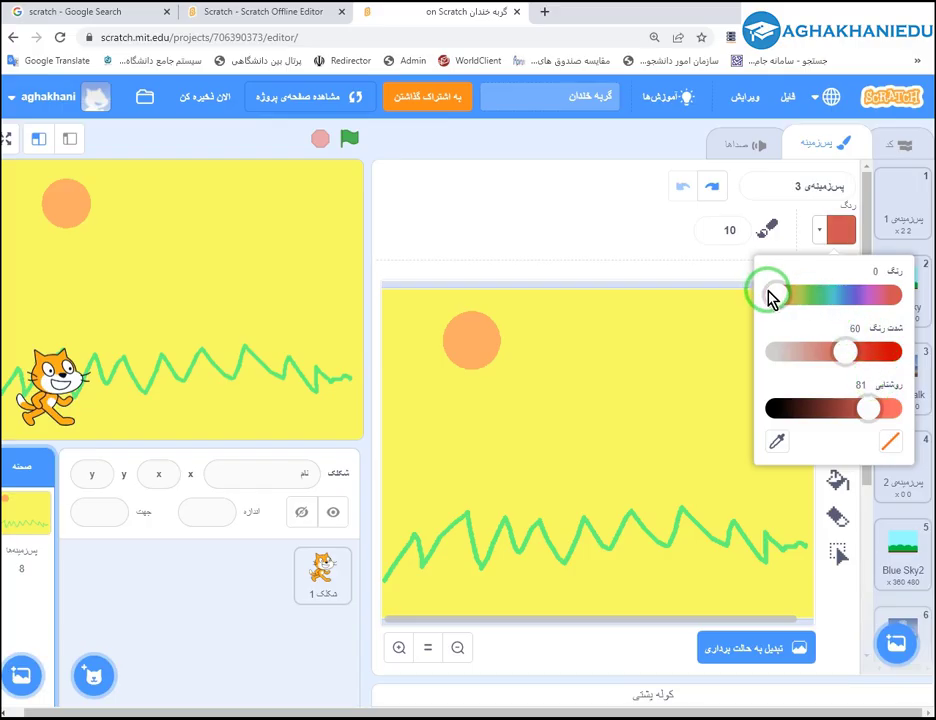
{"action": "left_click", "coordinate": [646, 262]}
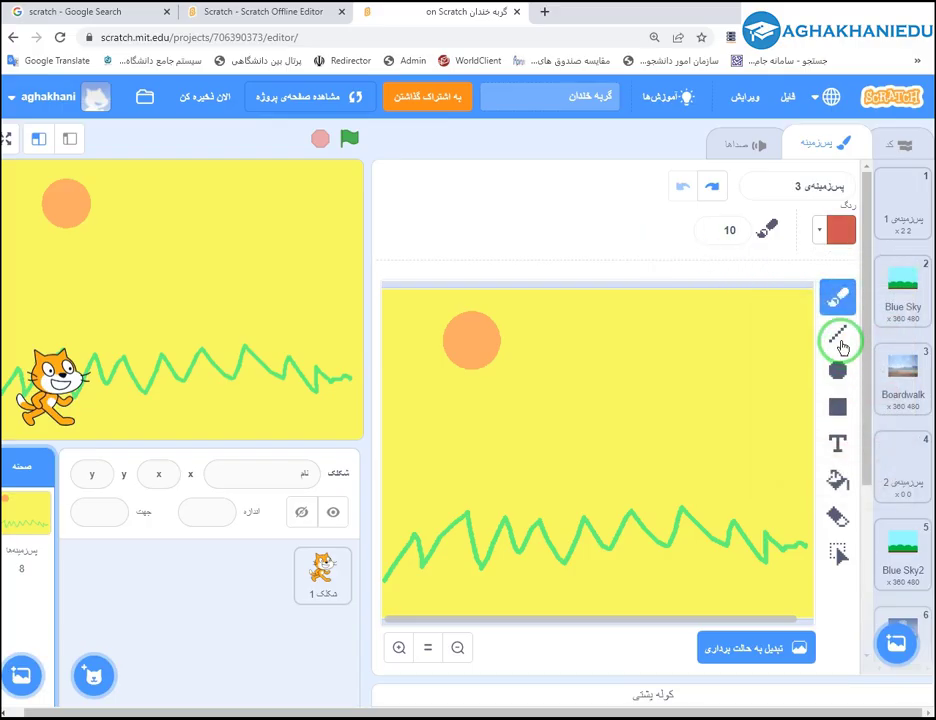
{"action": "left_click", "coordinate": [838, 333]}
{"action": "mouse_move", "coordinate": [395, 432]}
{"action": "left_mouse_down"}
{"action": "mouse_move", "coordinate": [533, 356]}
{"action": "mouse_move", "coordinate": [641, 420]}
{"action": "mouse_move", "coordinate": [696, 261]}
{"action": "mouse_move", "coordinate": [692, 310]}
{"action": "left_mouse_up"}
{"action": "mouse_move", "coordinate": [692, 310]}
{"action": "left_mouse_down"}
{"action": "mouse_move", "coordinate": [770, 402]}
{"action": "mouse_move", "coordinate": [815, 336]}
{"action": "left_mouse_up"}
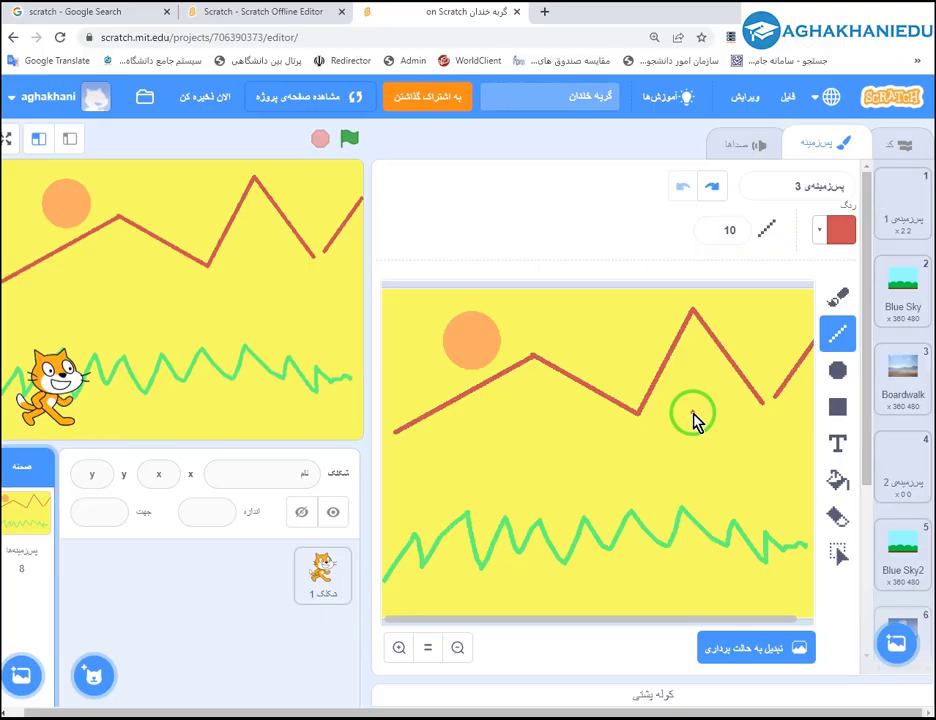
Add a small red mark at the corner of the red line.
{"action": "left_click", "coordinate": [617, 437]}
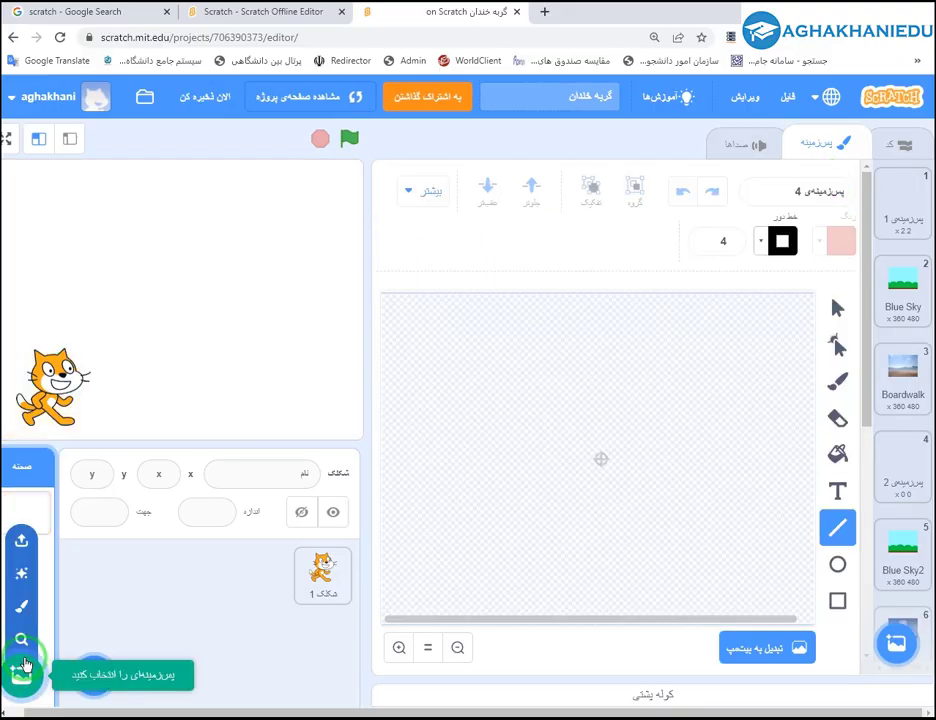
Add a surprise Space City 1 backdrop and draw two crossing red lines on it.
{"action": "left_click", "coordinate": [20, 575]}
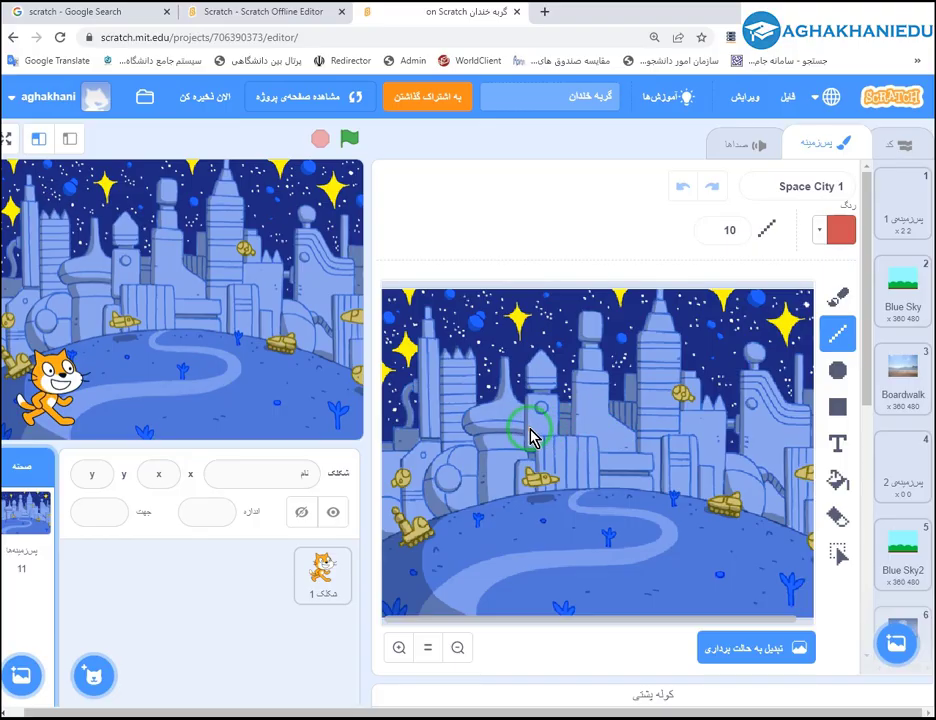
{"action": "mouse_move", "coordinate": [748, 338]}
{"action": "left_mouse_down"}
{"action": "mouse_move", "coordinate": [655, 410]}
{"action": "mouse_move", "coordinate": [588, 432]}
{"action": "left_mouse_up"}
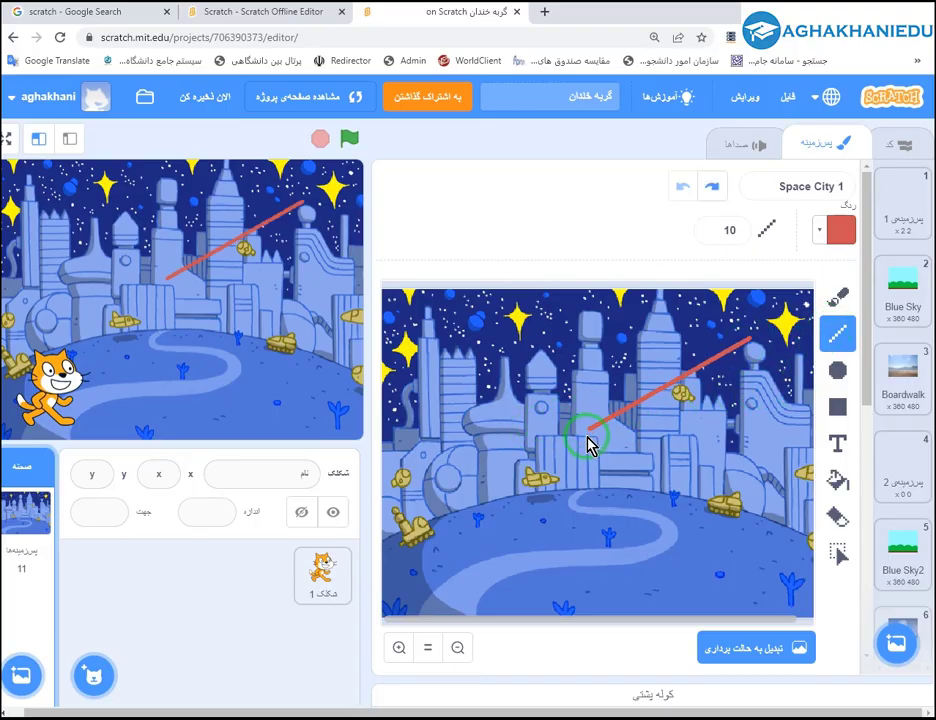
{"action": "left_click_drag", "start_coordinate": [521, 356], "coordinate": [770, 413]}
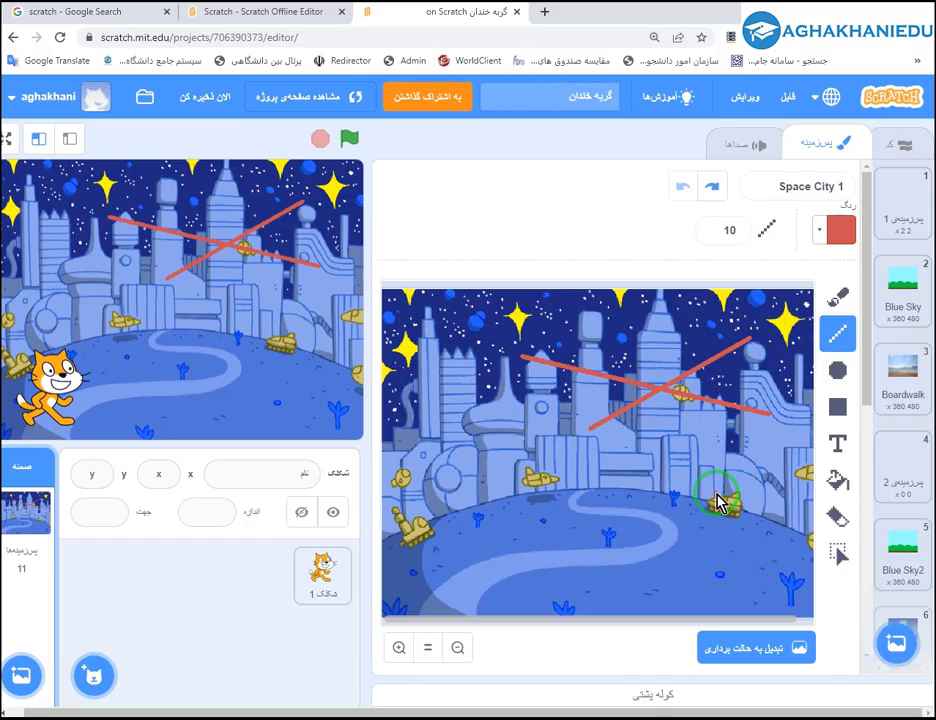
Fill the top-right star red and erase a wide white stroke across the city.
{"action": "left_click", "coordinate": [840, 478]}
{"action": "left_click", "coordinate": [785, 322]}
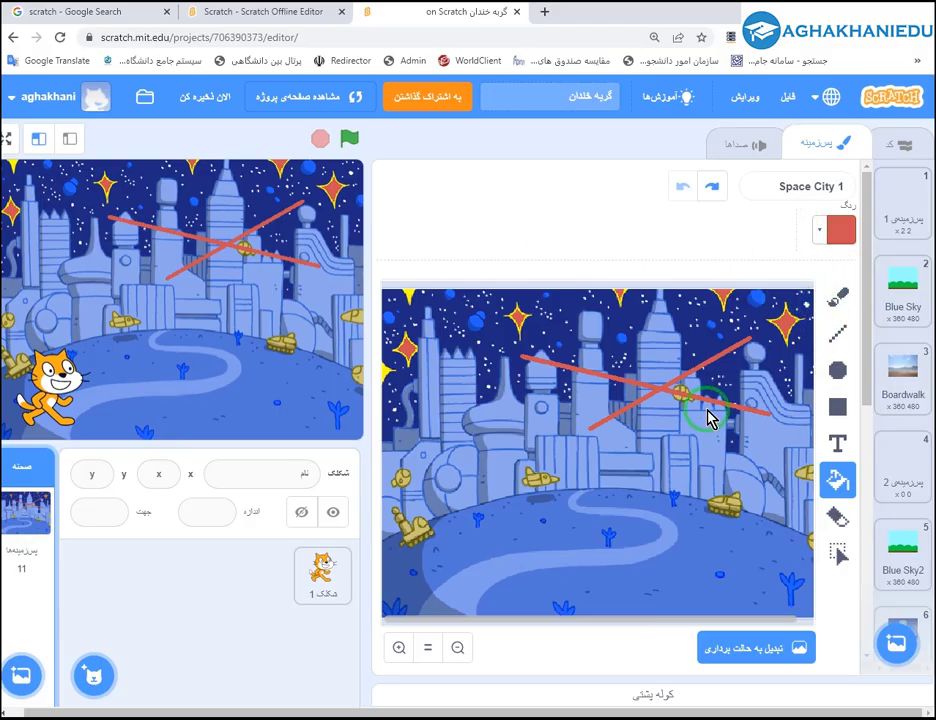
{"action": "left_click", "coordinate": [838, 516]}
{"action": "mouse_move", "coordinate": [688, 428]}
{"action": "left_mouse_down"}
{"action": "mouse_move", "coordinate": [658, 359]}
{"action": "mouse_move", "coordinate": [607, 420]}
{"action": "left_mouse_up"}
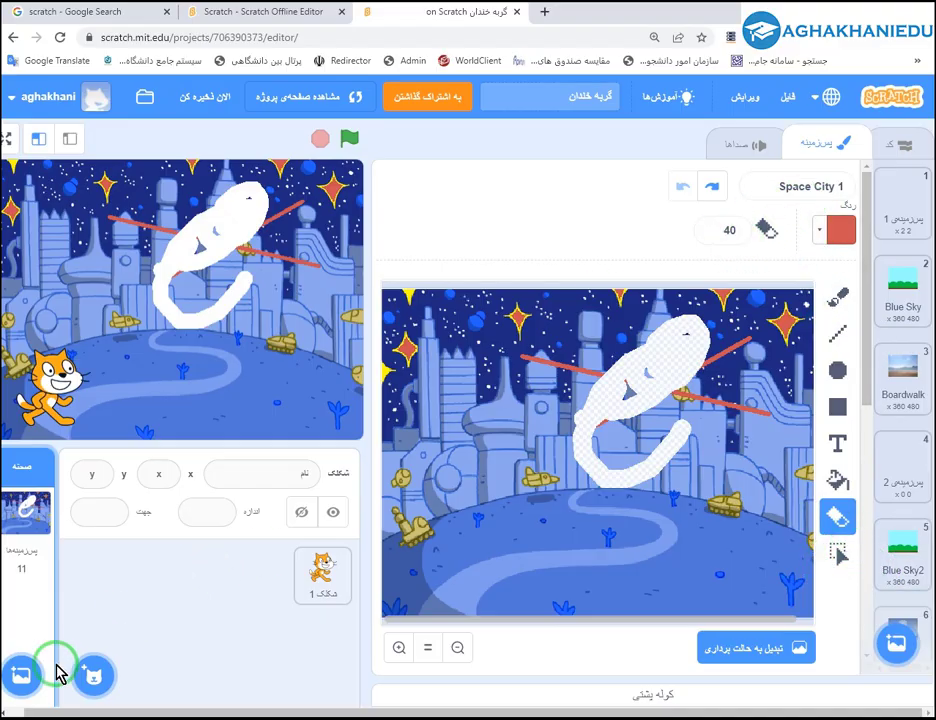
{"action": "left_click", "coordinate": [26, 640]}
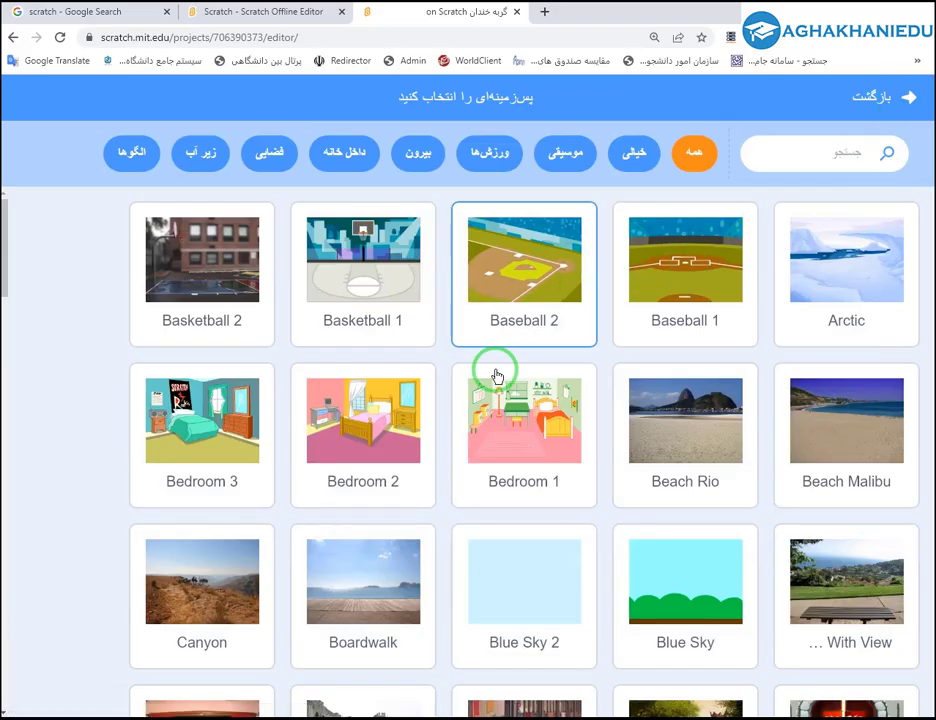
Add the Bedroom 1 backdrop and preview it full-screen before returning to the editor.
{"action": "left_click", "coordinate": [517, 416]}
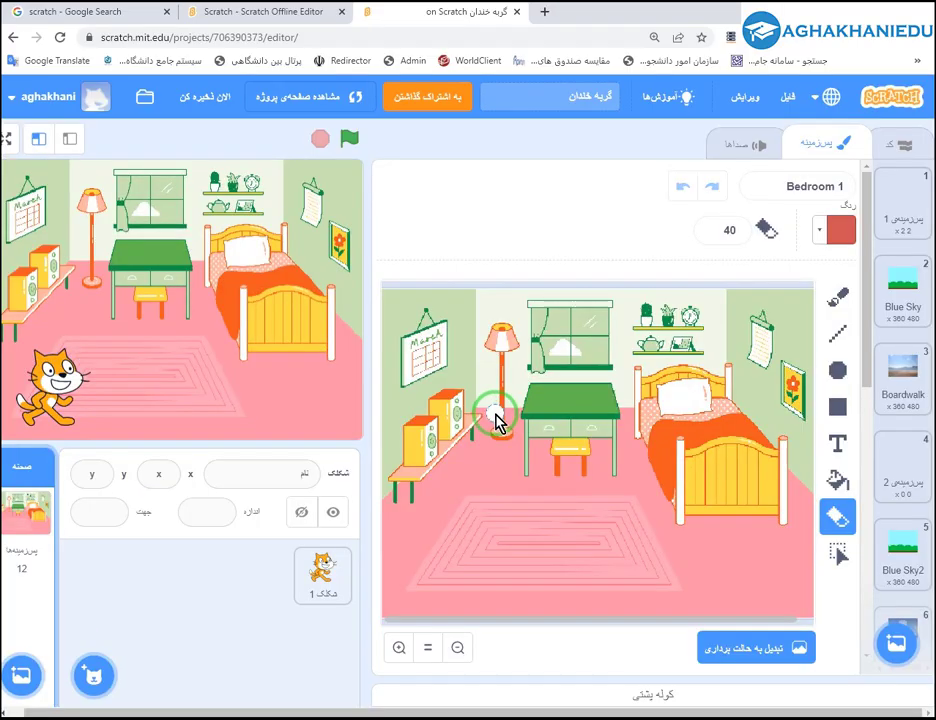
{"action": "mouse_move", "coordinate": [21, 672]}
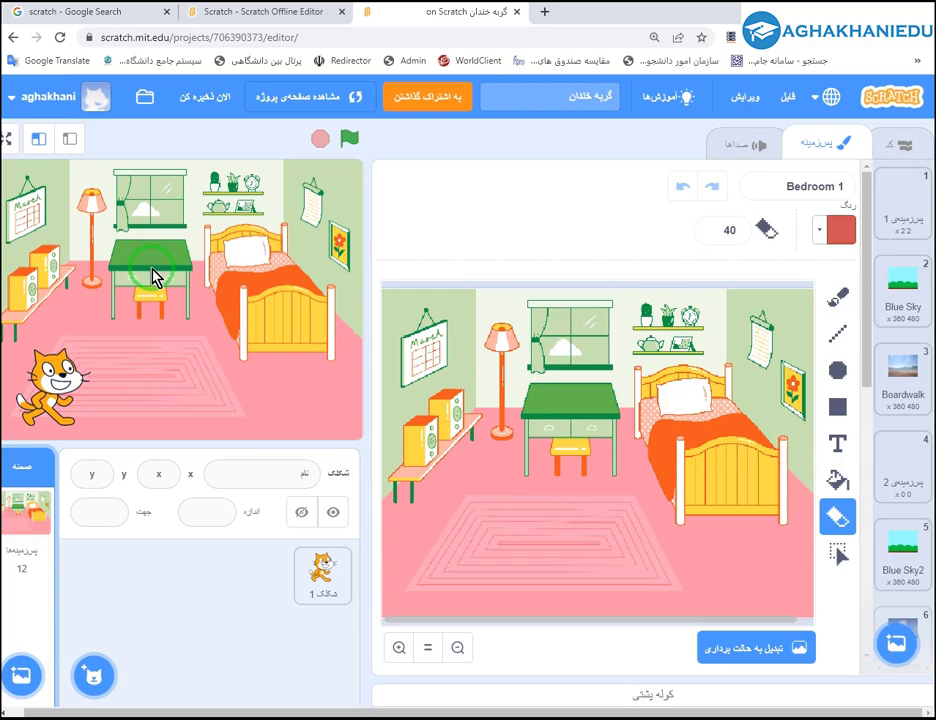
{"action": "left_click", "coordinate": [14, 139]}
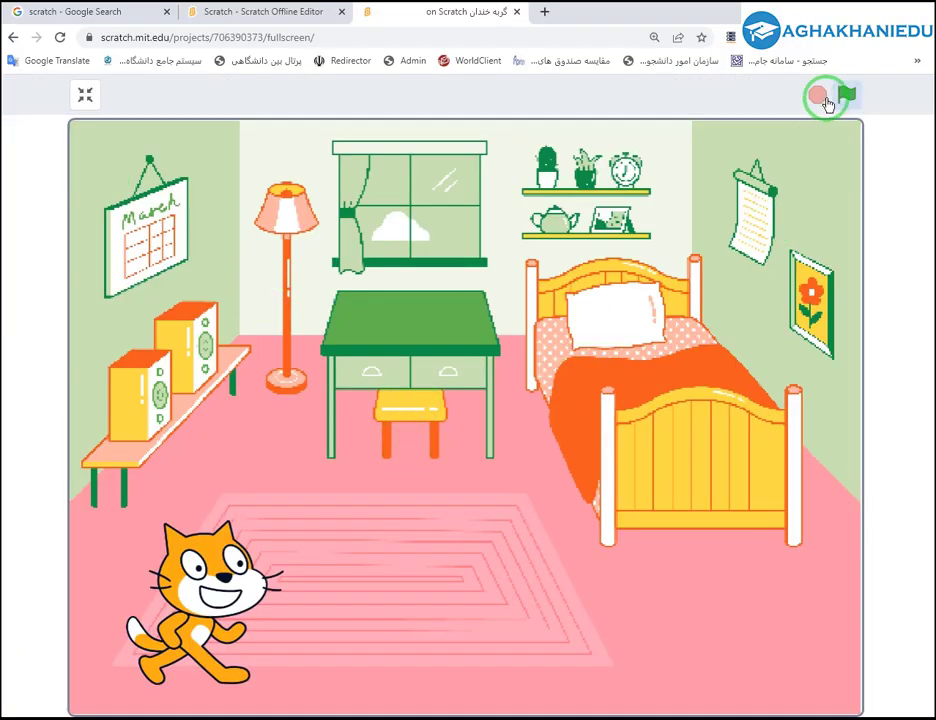
{"action": "left_click", "coordinate": [90, 98]}
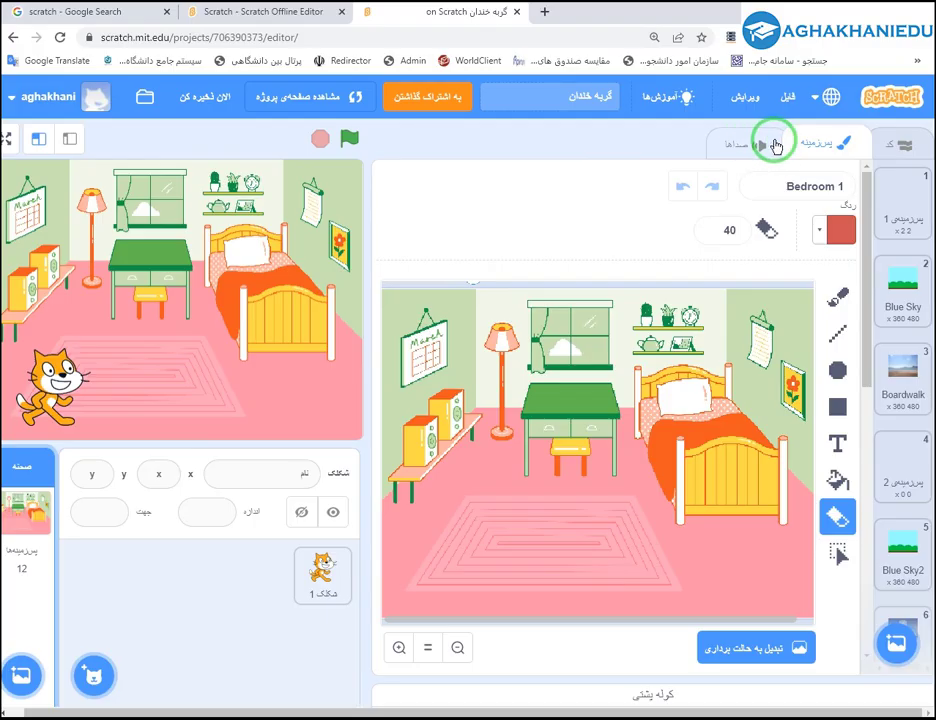
Look over the stage's Sounds and Code tabs, then return to Backdrops.
{"action": "left_click", "coordinate": [738, 145]}
{"action": "left_click", "coordinate": [815, 143]}
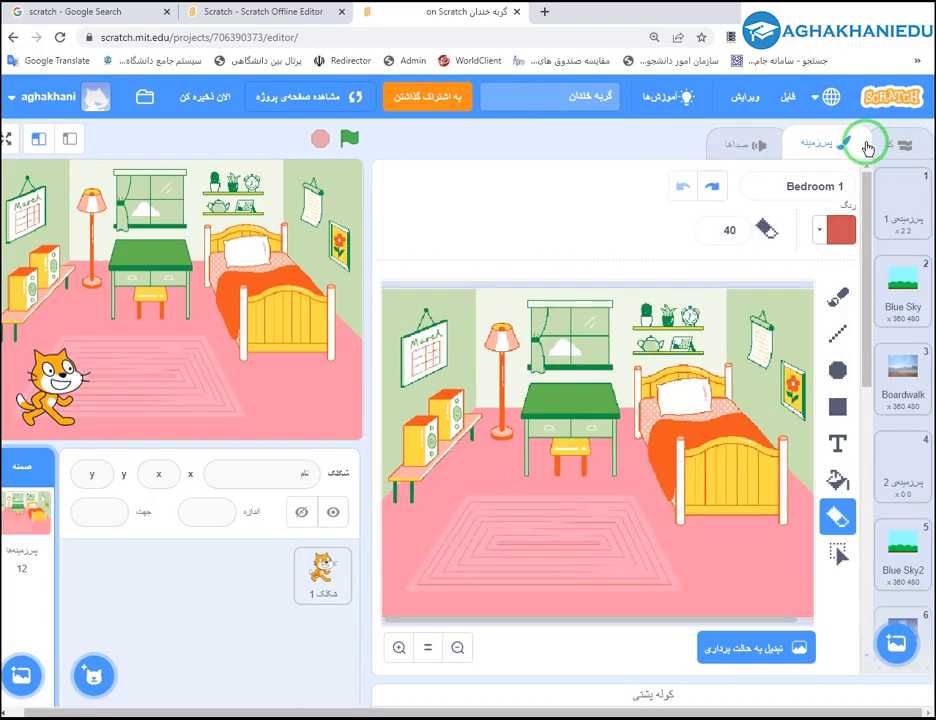
{"action": "left_click", "coordinate": [875, 145]}
{"action": "left_click", "coordinate": [735, 146]}
{"action": "left_click", "coordinate": [823, 145]}
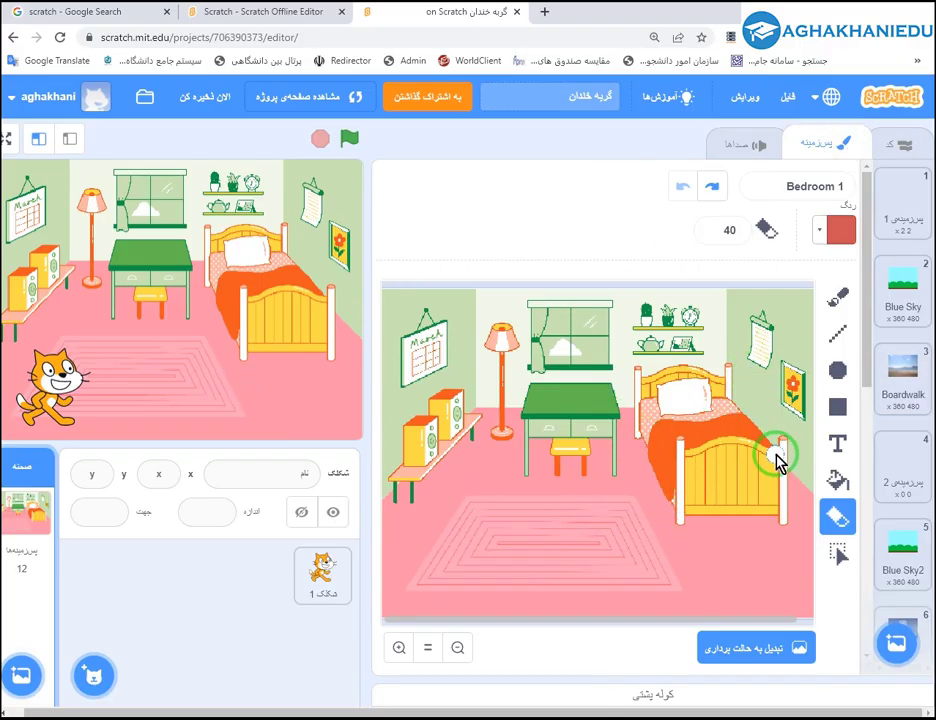
Look through the backdrops: blank, Blue Sky, Boardwalk, p2, city street and yellow drawing.
{"action": "left_click", "coordinate": [901, 210]}
{"action": "left_click", "coordinate": [901, 281]}
{"action": "left_click", "coordinate": [903, 385]}
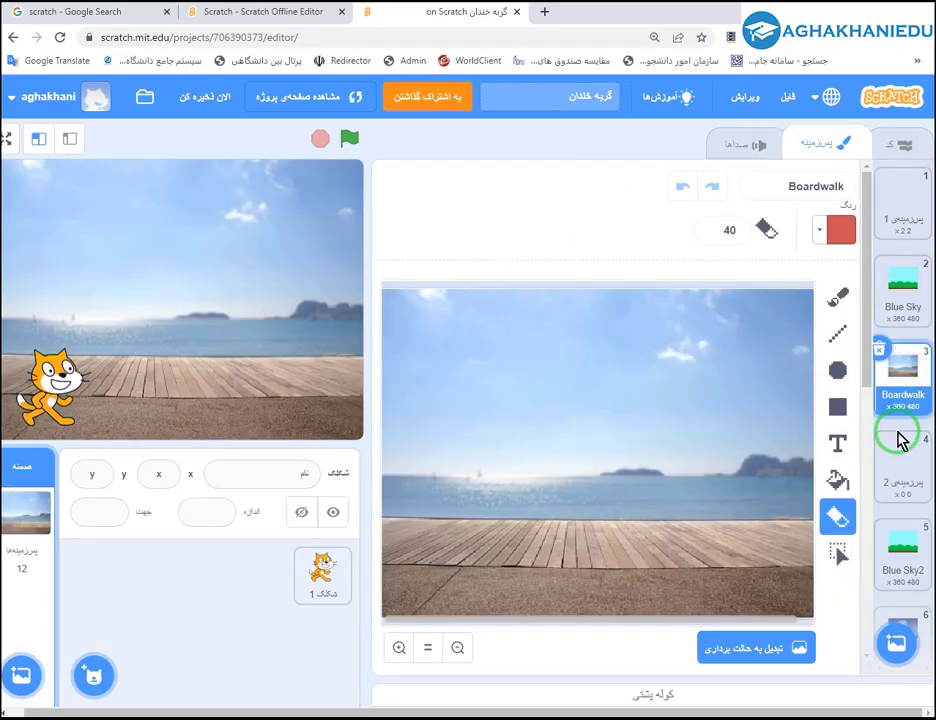
{"action": "scroll", "coordinate": [903, 420], "scroll_direction": "down", "scroll_amount": 3}
{"action": "left_click", "coordinate": [903, 408]}
{"action": "scroll", "coordinate": [902, 420], "scroll_direction": "down", "scroll_amount": 3}
{"action": "left_click", "coordinate": [898, 320]}
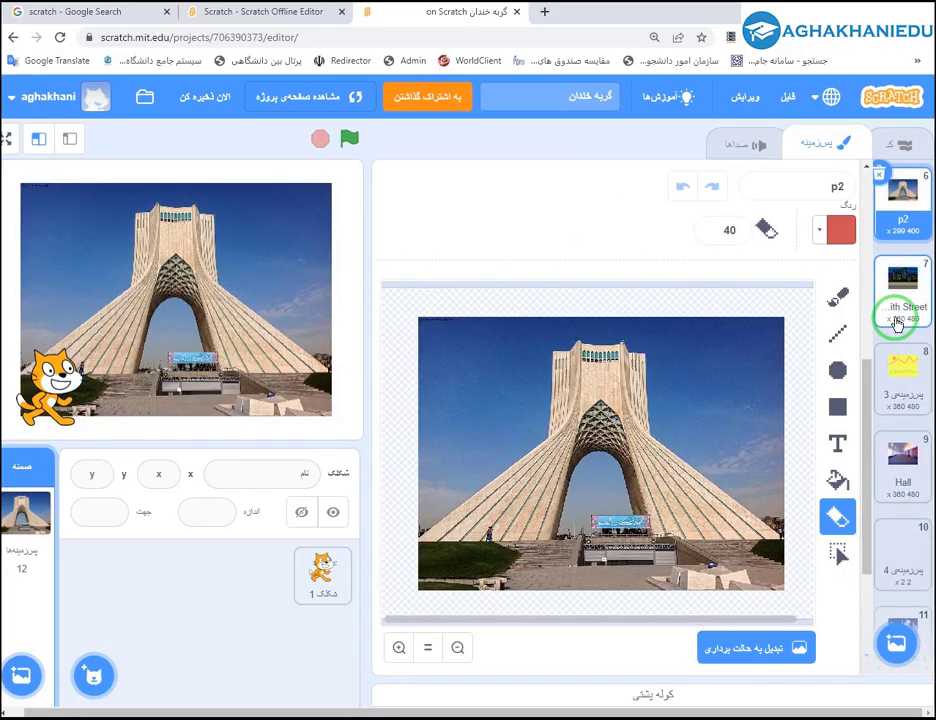
{"action": "left_click", "coordinate": [898, 384]}
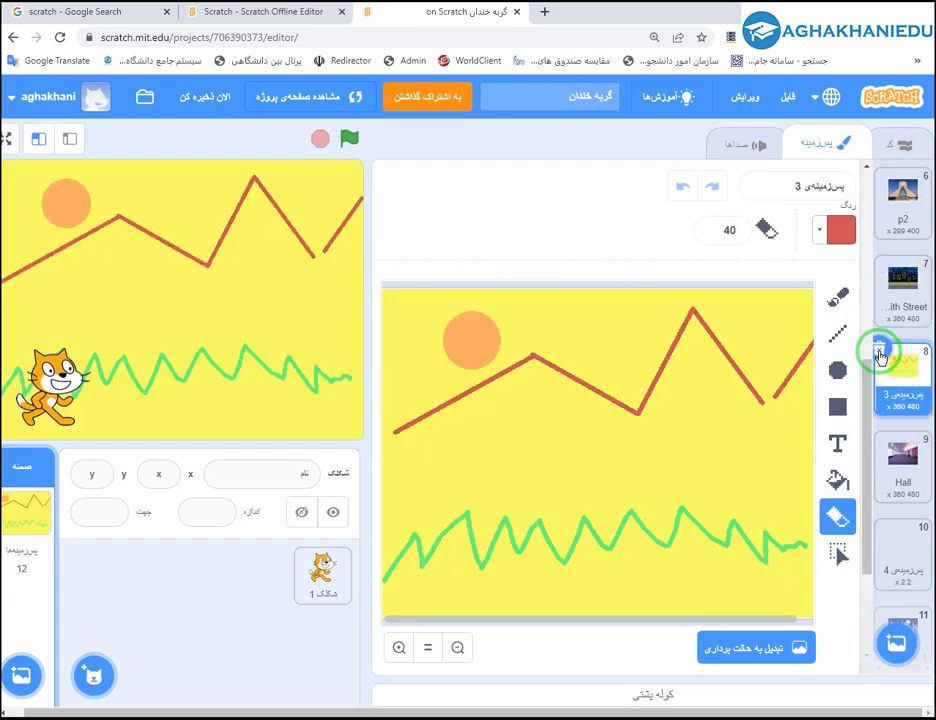
Delete the yellow drawing, Hall, پس‌زمینه 4, Space City 1, Bedroom 1 and city street backdrops.
{"action": "left_click", "coordinate": [880, 353]}
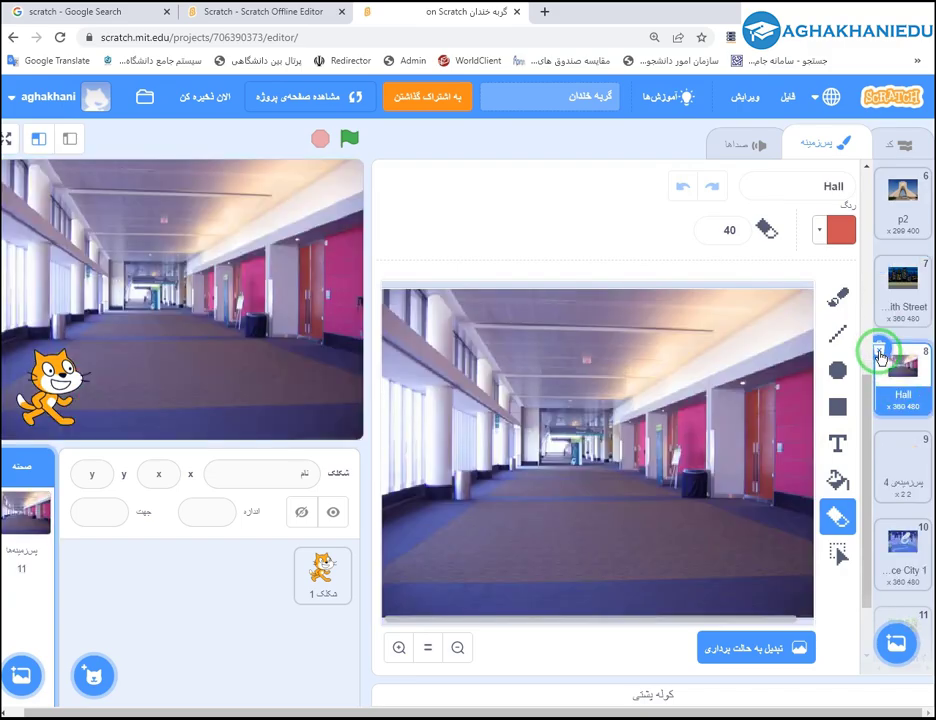
{"action": "left_click", "coordinate": [880, 353]}
{"action": "left_click", "coordinate": [880, 353]}
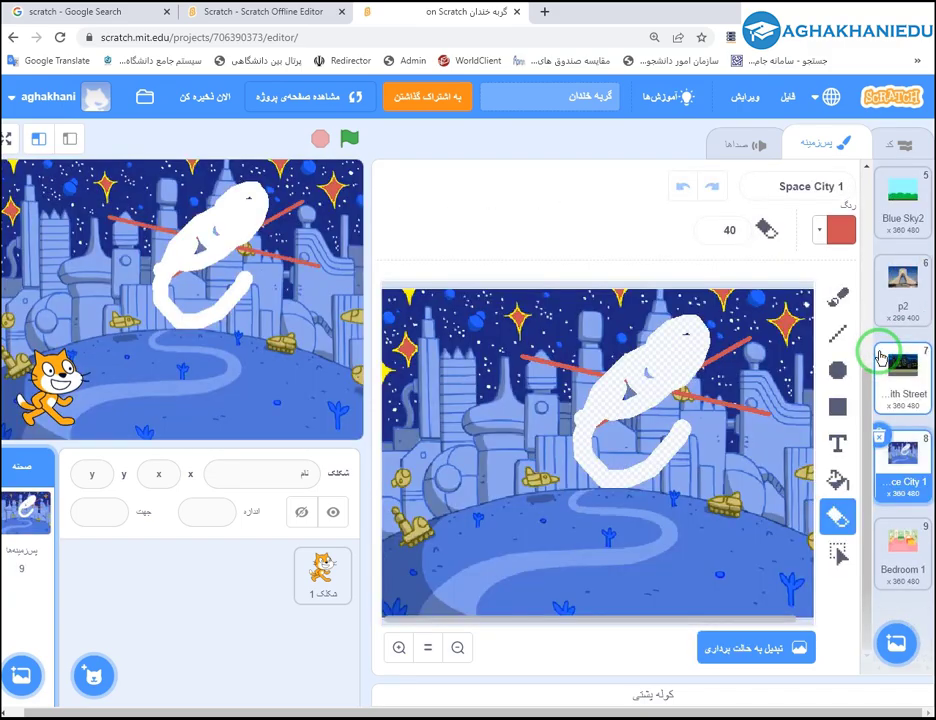
{"action": "left_click", "coordinate": [881, 438]}
{"action": "left_click", "coordinate": [882, 508]}
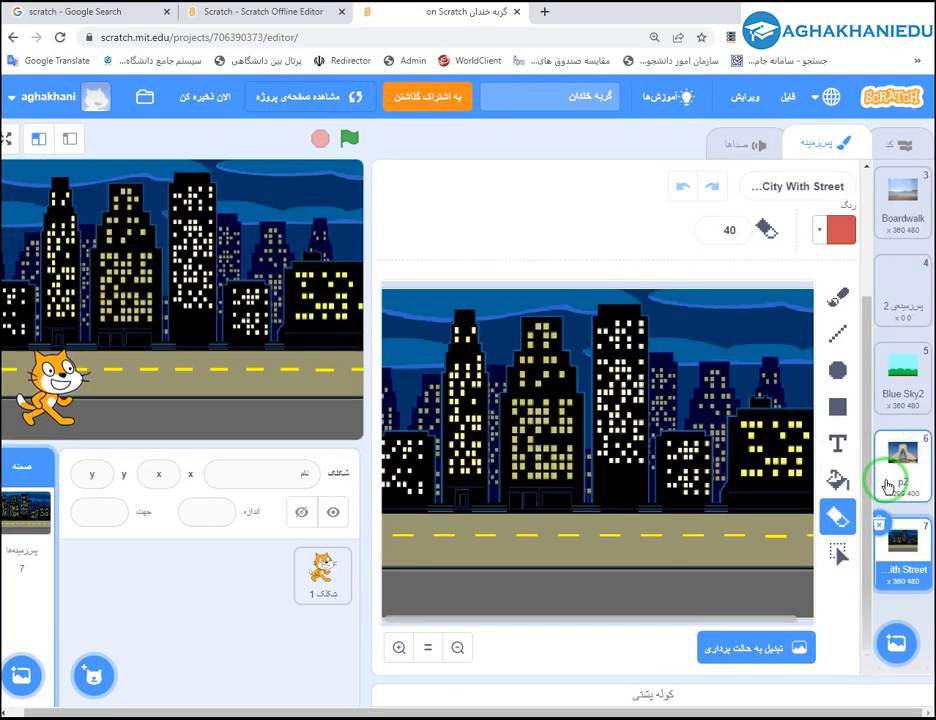
{"action": "left_click", "coordinate": [879, 521]}
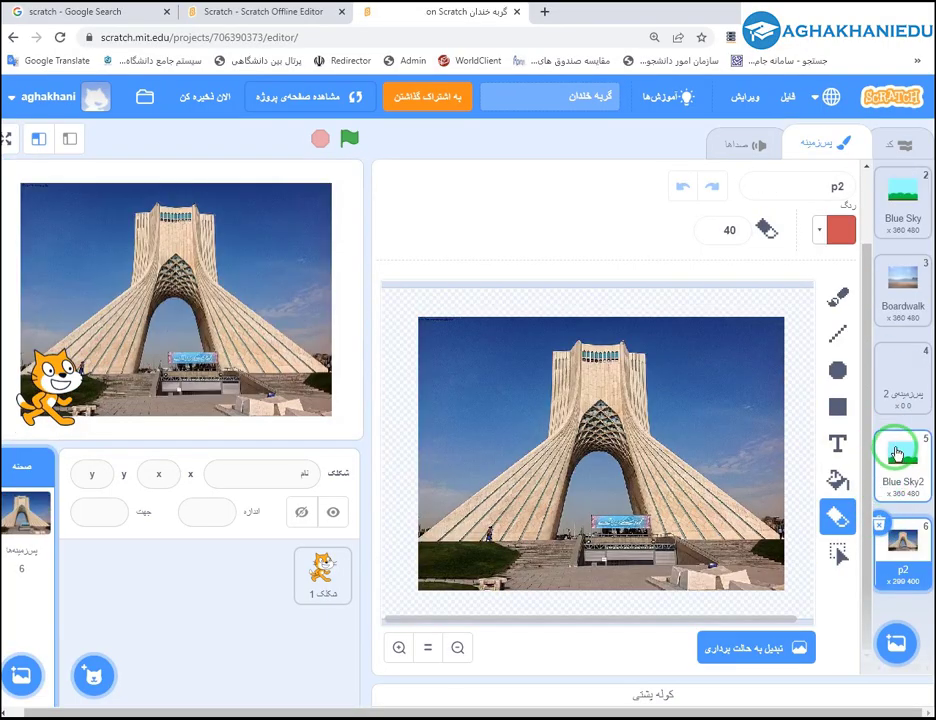
Delete the پس‌زمینه 2, پس‌زمینه 1, Boardwalk and Blue Sky backdrops.
{"action": "left_click", "coordinate": [883, 362]}
{"action": "left_click", "coordinate": [879, 347]}
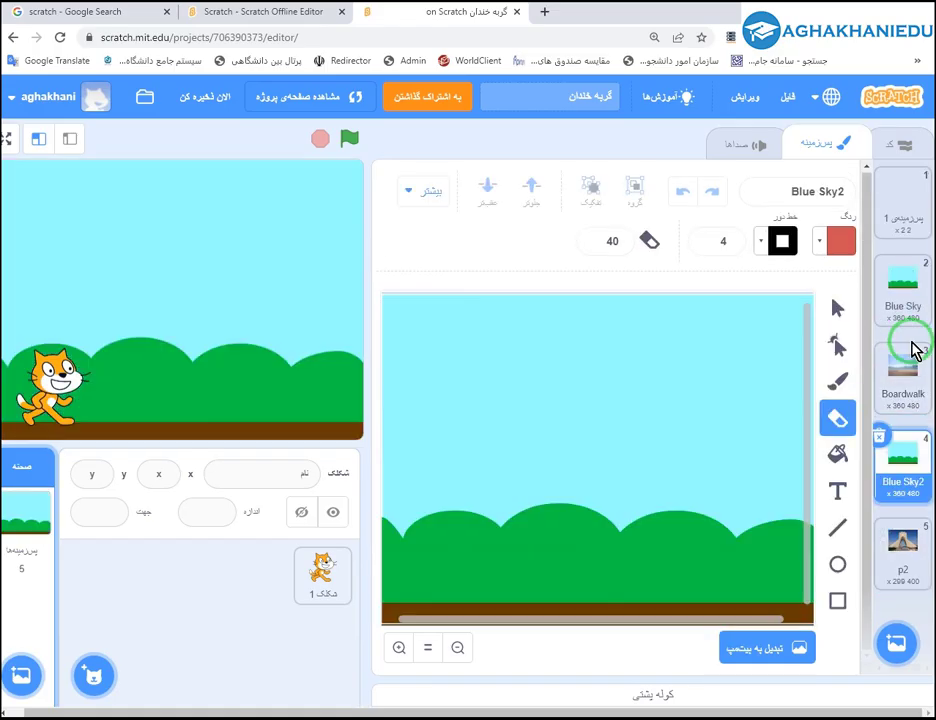
{"action": "left_click", "coordinate": [886, 184]}
{"action": "left_click", "coordinate": [879, 174]}
{"action": "left_click", "coordinate": [898, 292]}
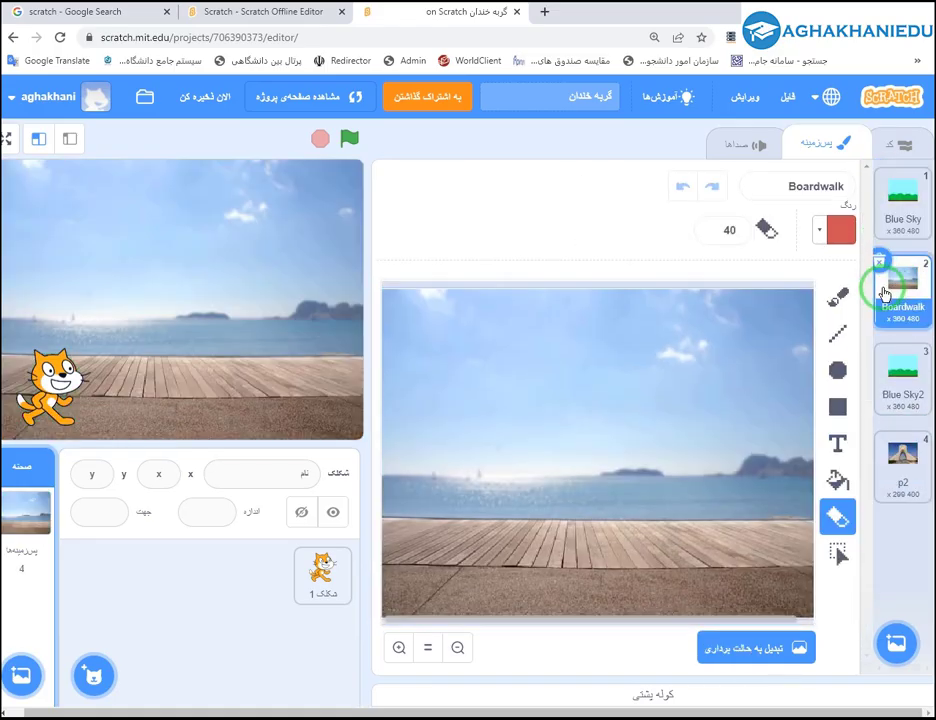
{"action": "left_click", "coordinate": [879, 262]}
{"action": "left_click", "coordinate": [886, 192]}
{"action": "left_click", "coordinate": [884, 175]}
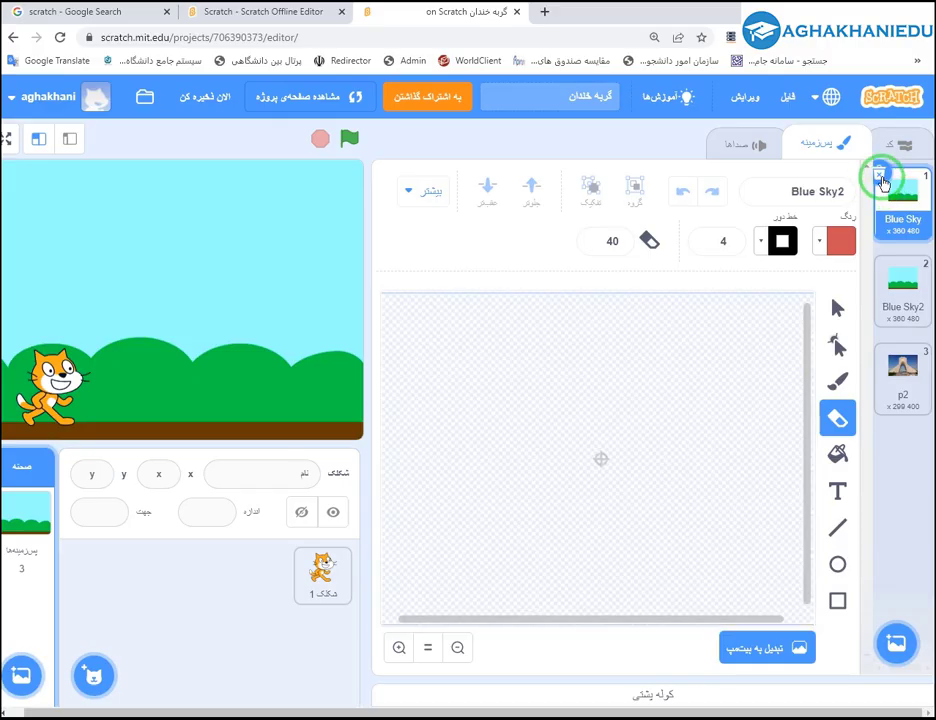
Switch between p2 and Blue Sky2, leaving Blue Sky2 on the stage.
{"action": "left_click", "coordinate": [907, 280]}
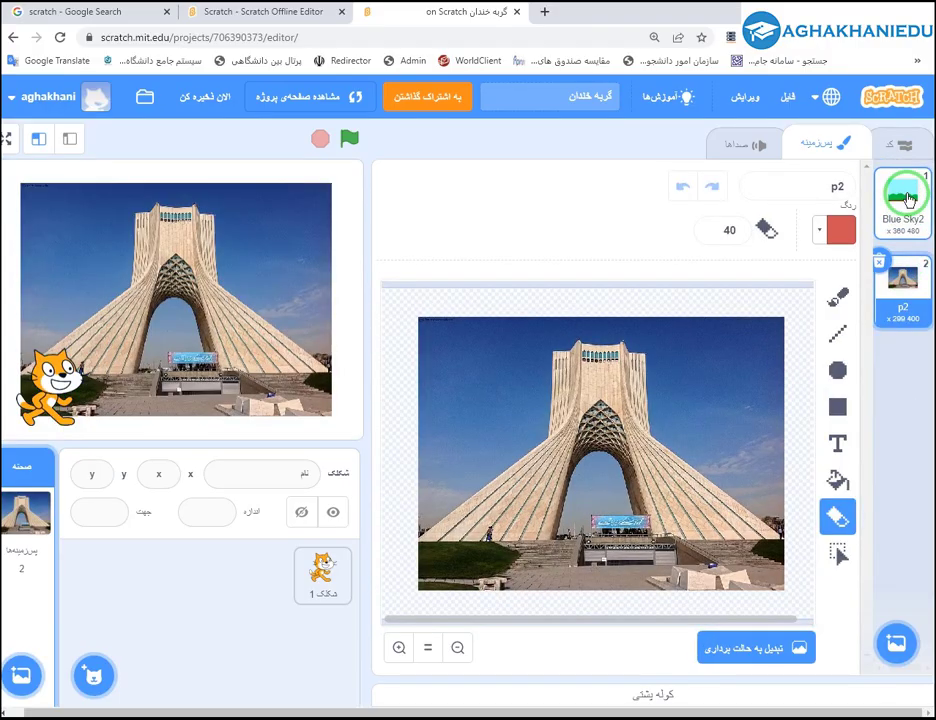
{"action": "left_click", "coordinate": [907, 199]}
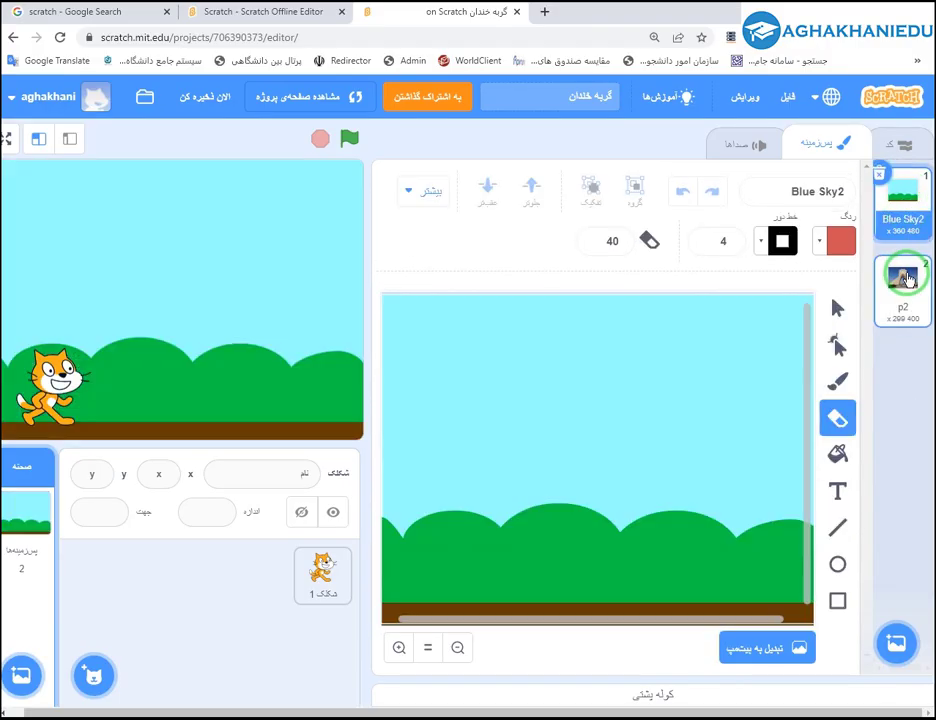
{"action": "left_click", "coordinate": [902, 272]}
{"action": "left_click", "coordinate": [902, 182]}
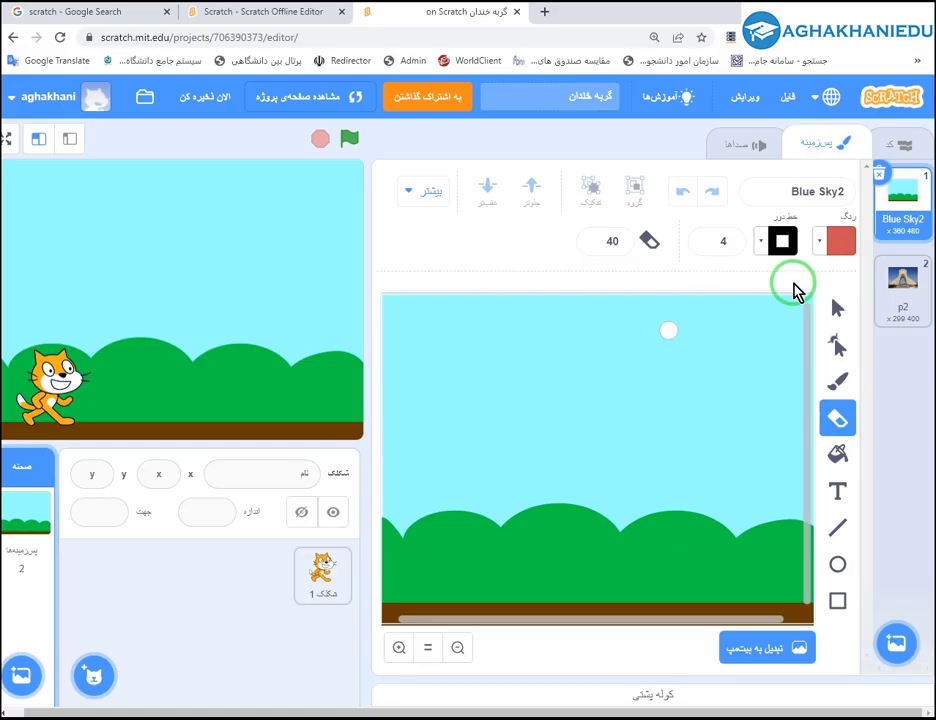
Review the stage's code blocks, Blue Sky2 backdrop and sound, then move the browser aside.
{"action": "left_click", "coordinate": [903, 147]}
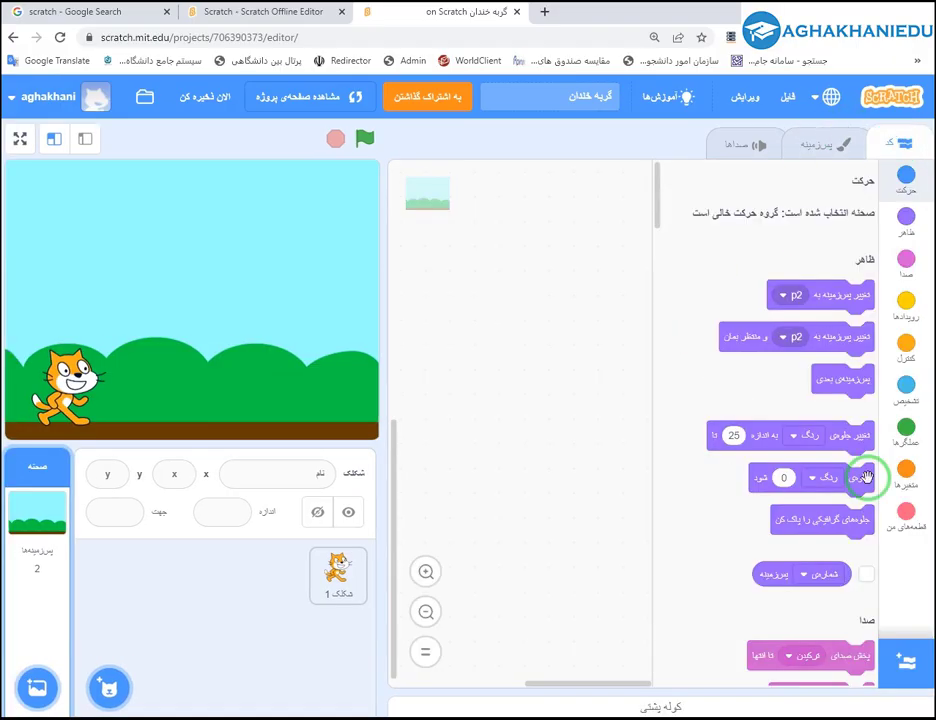
{"action": "scroll", "coordinate": [772, 527], "scroll_direction": "down", "scroll_amount": 5}
{"action": "scroll", "coordinate": [772, 527], "scroll_direction": "down", "scroll_amount": 3}
{"action": "scroll", "coordinate": [769, 543], "scroll_direction": "up", "scroll_amount": 8}
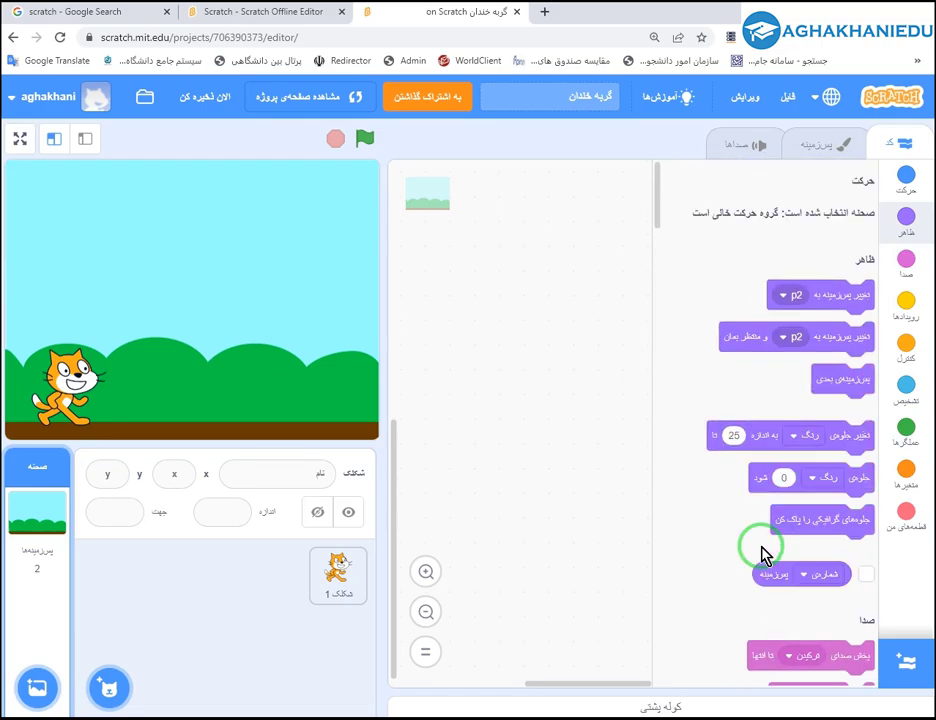
{"action": "left_click", "coordinate": [792, 146]}
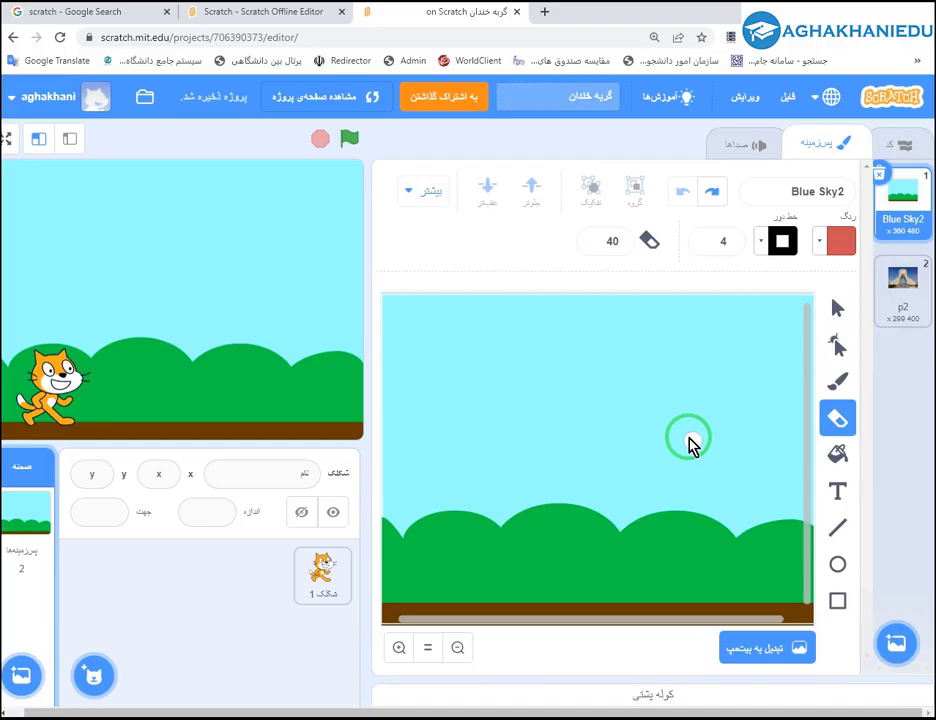
{"action": "left_click", "coordinate": [736, 145]}
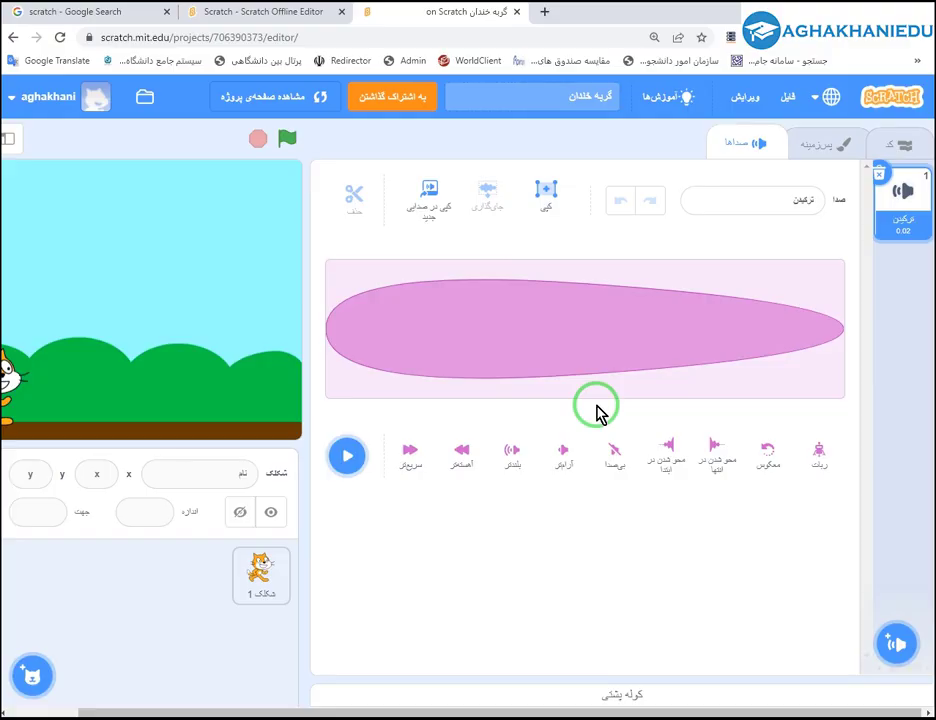
{"action": "left_click_drag", "start_coordinate": [593, 25], "coordinate": [635, 3]}
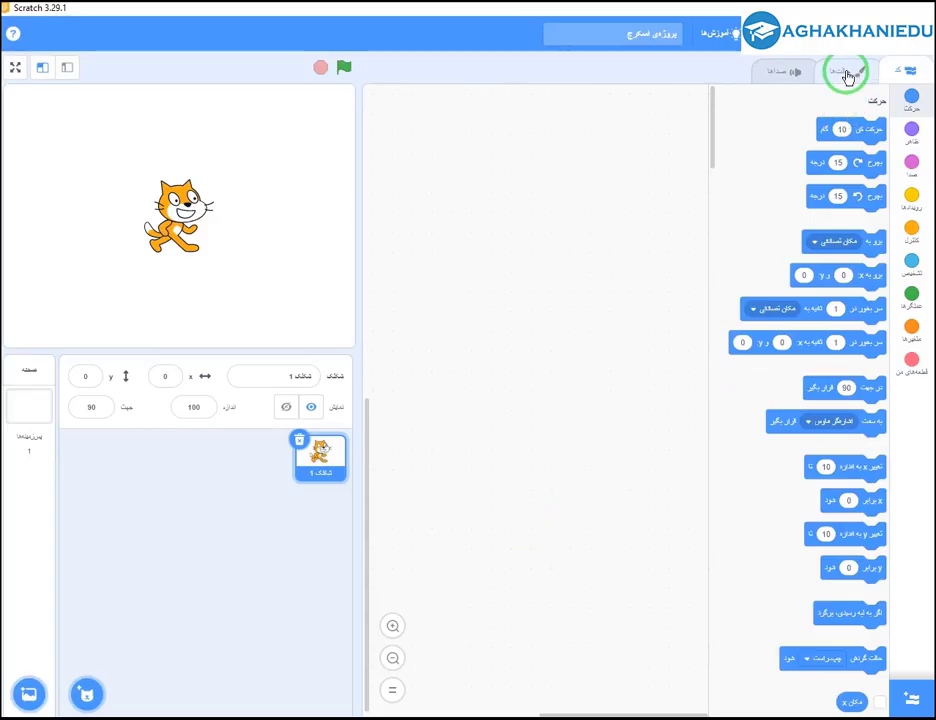
In the cat's first costume, scale the head group down and shift it slightly right.
{"action": "left_click", "coordinate": [833, 75]}
{"action": "left_click", "coordinate": [785, 74]}
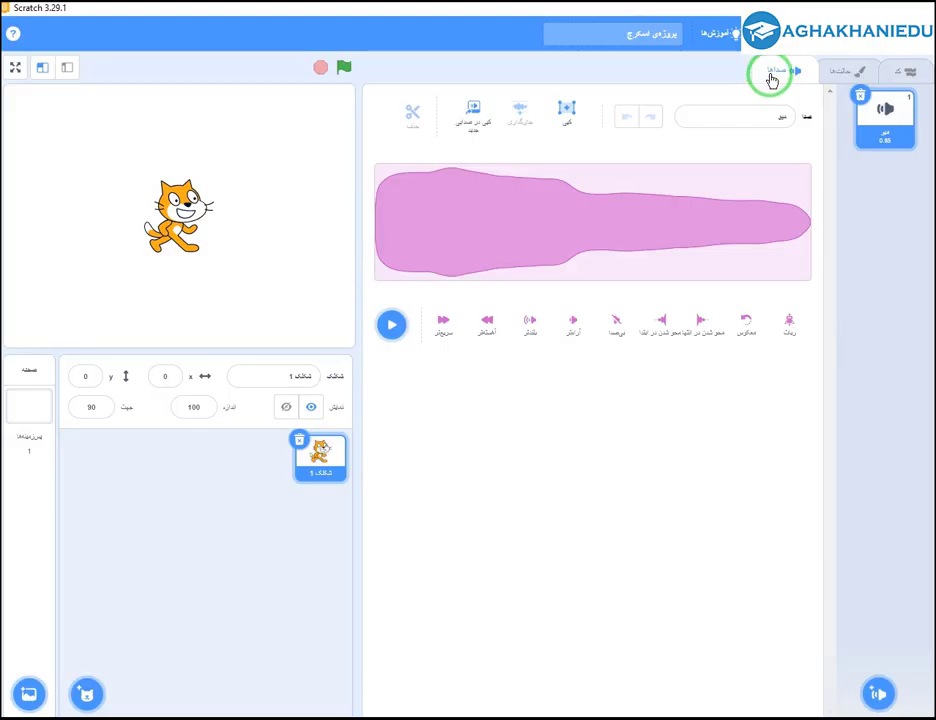
{"action": "left_click", "coordinate": [842, 72]}
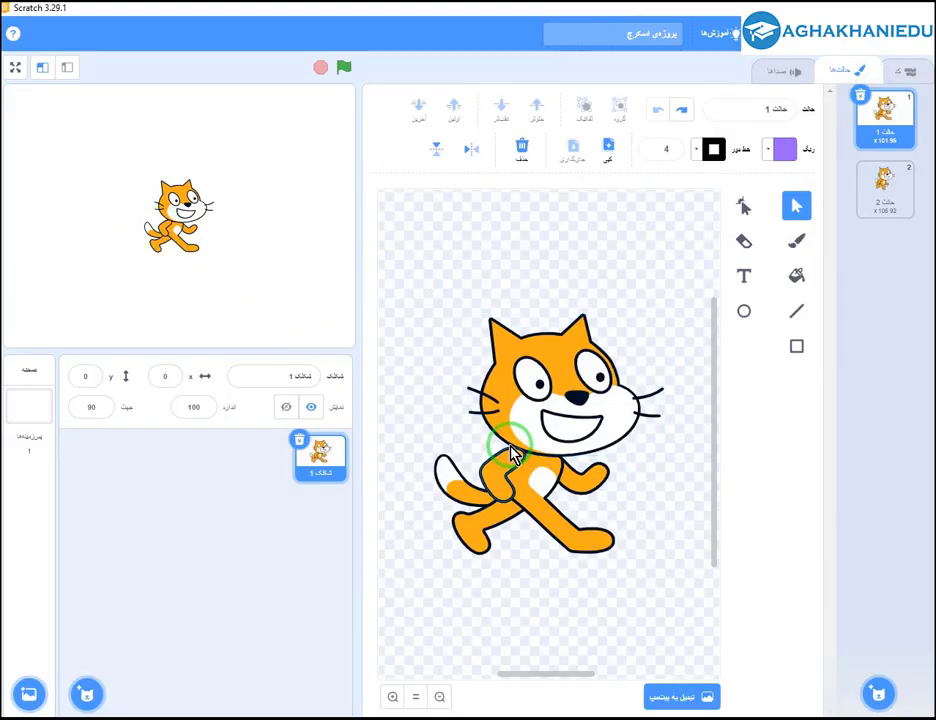
{"action": "left_click", "coordinate": [568, 412]}
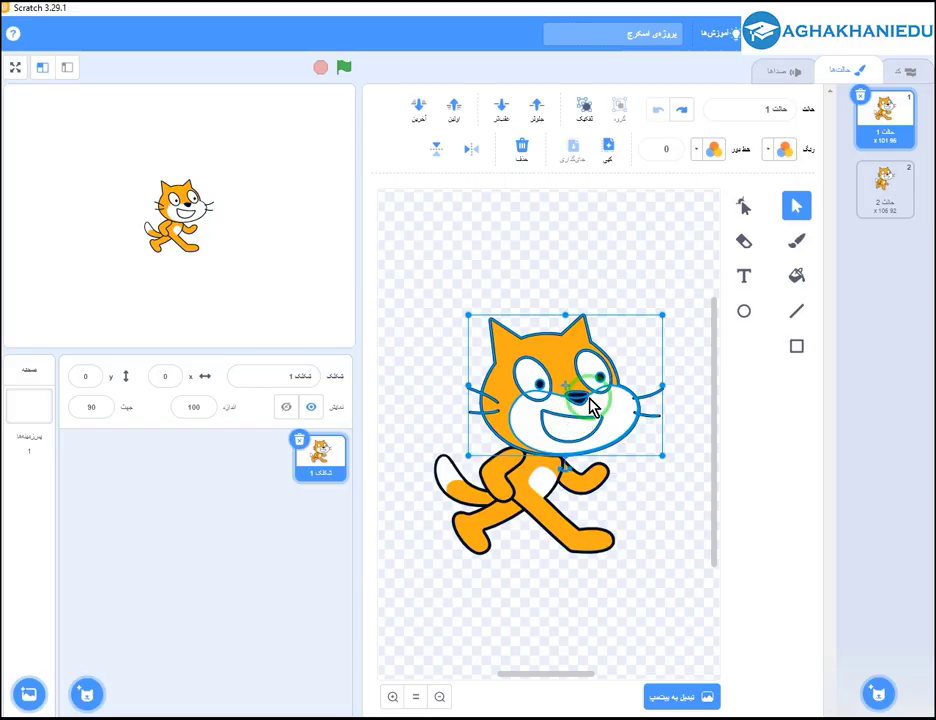
{"action": "left_click_drag", "start_coordinate": [660, 318], "coordinate": [585, 373]}
{"action": "left_click_drag", "start_coordinate": [570, 440], "coordinate": [588, 442]}
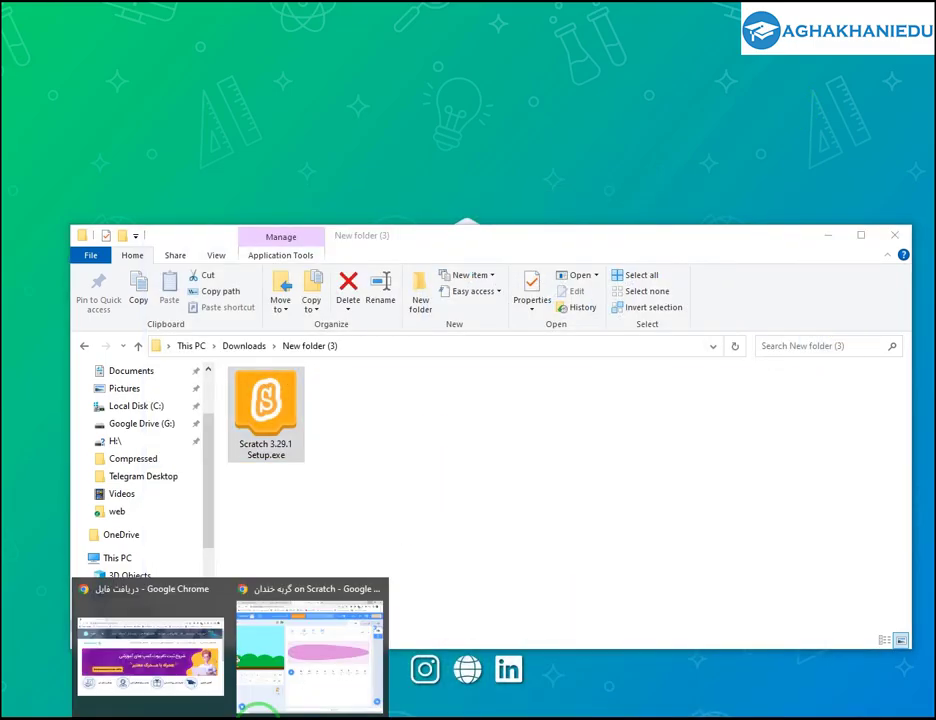
Bring the browser's online 'گربه خندان' Scratch project back to the front.
{"action": "left_click", "coordinate": [320, 678]}
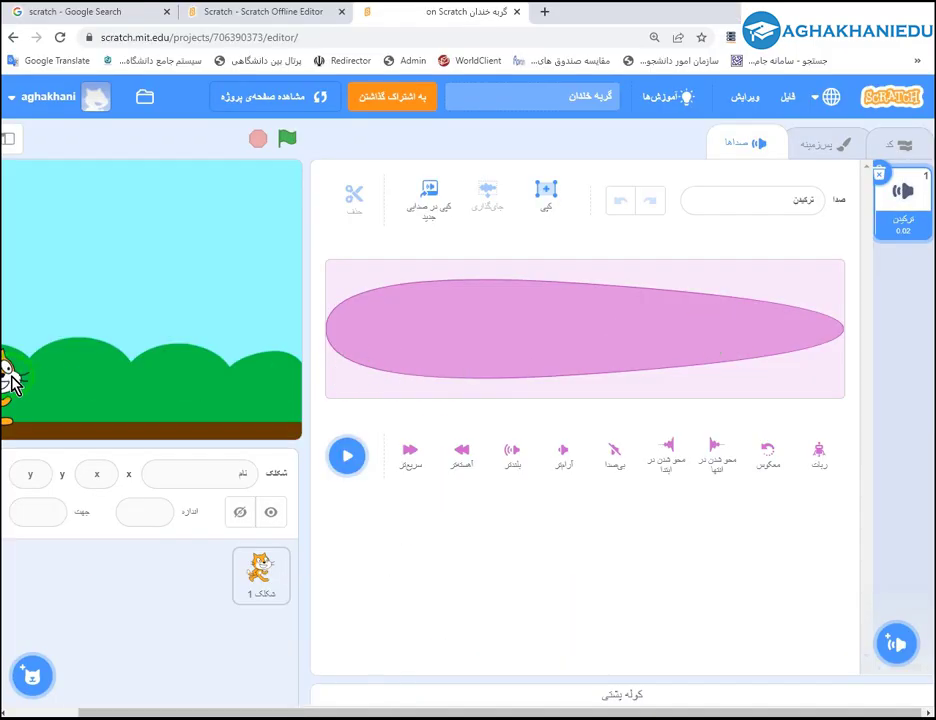
Erase a hole between the cat's eyes, shrink its head, and reposition the paw and tail.
{"action": "left_click", "coordinate": [834, 140]}
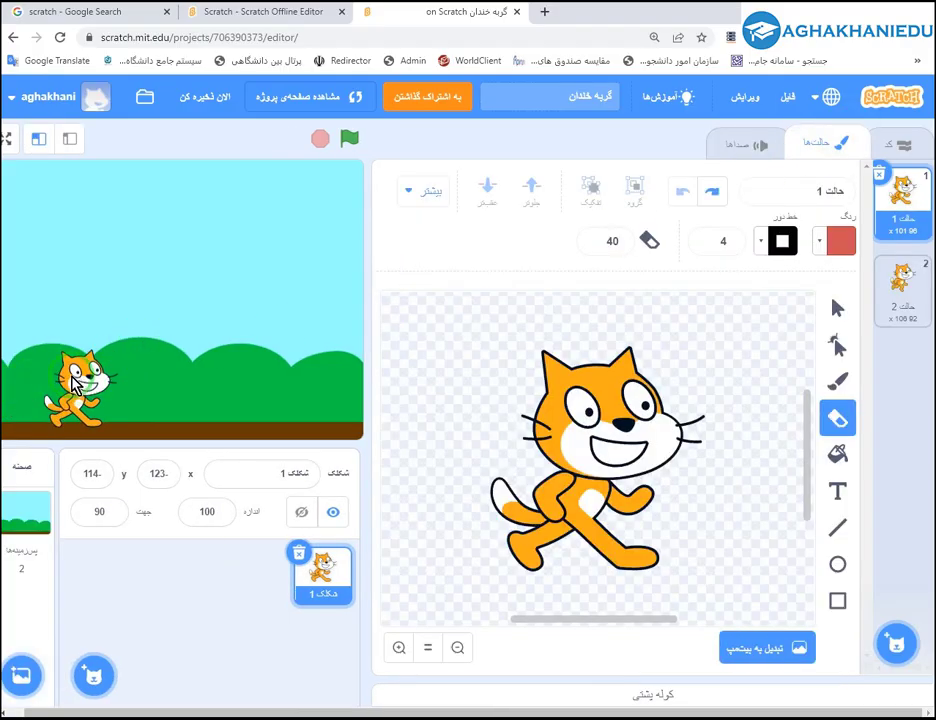
{"action": "left_click", "coordinate": [609, 395]}
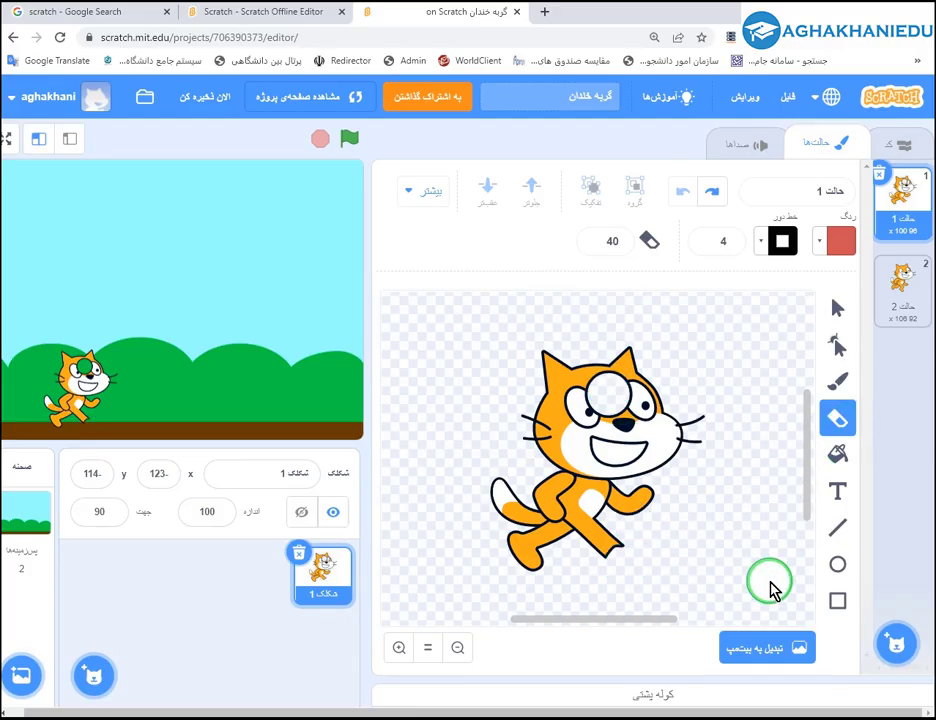
{"action": "left_click", "coordinate": [837, 309]}
{"action": "left_click", "coordinate": [627, 385]}
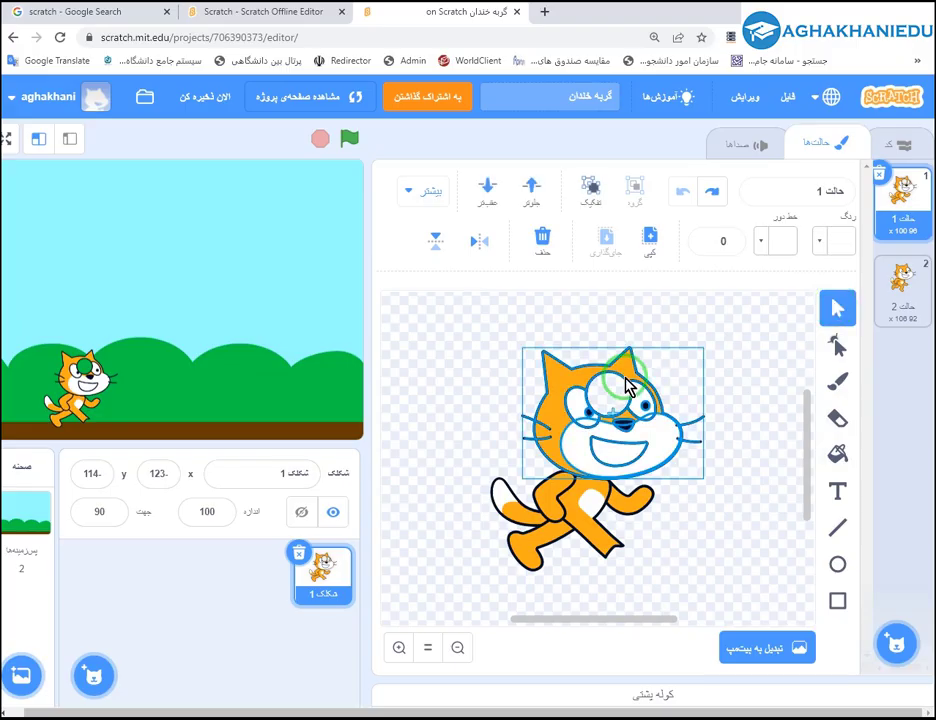
{"action": "left_click_drag", "start_coordinate": [700, 358], "coordinate": [638, 381]}
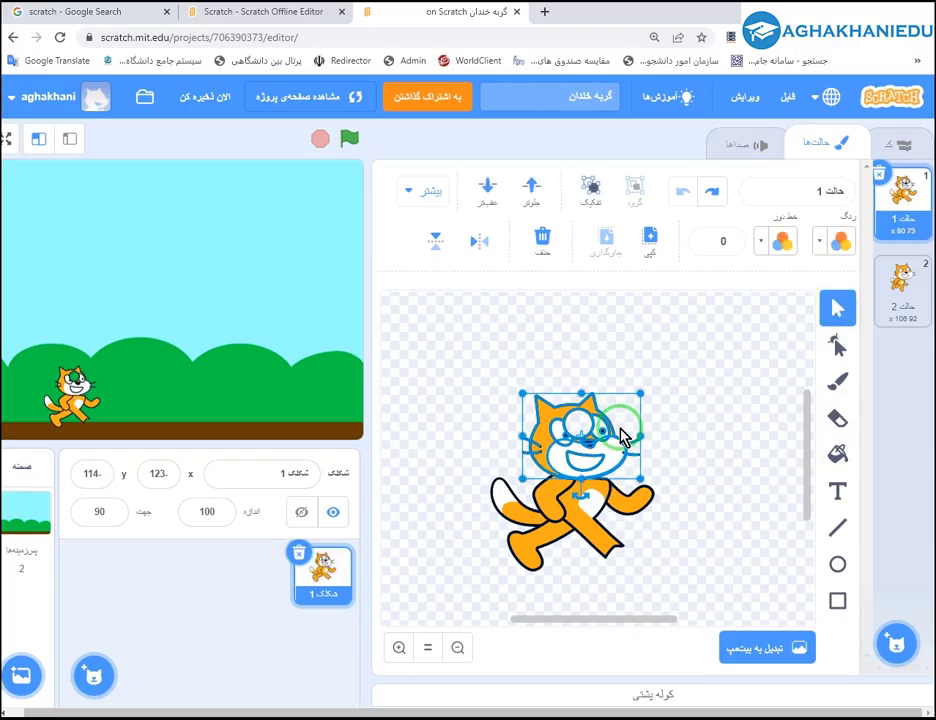
{"action": "left_click", "coordinate": [640, 508]}
{"action": "mouse_move", "coordinate": [650, 483]}
{"action": "left_mouse_down"}
{"action": "mouse_move", "coordinate": [657, 516]}
{"action": "mouse_move", "coordinate": [643, 510]}
{"action": "mouse_move", "coordinate": [650, 489]}
{"action": "mouse_move", "coordinate": [636, 512]}
{"action": "mouse_move", "coordinate": [598, 512]}
{"action": "mouse_move", "coordinate": [648, 498]}
{"action": "mouse_move", "coordinate": [625, 527]}
{"action": "mouse_move", "coordinate": [676, 497]}
{"action": "mouse_move", "coordinate": [643, 460]}
{"action": "left_mouse_up"}
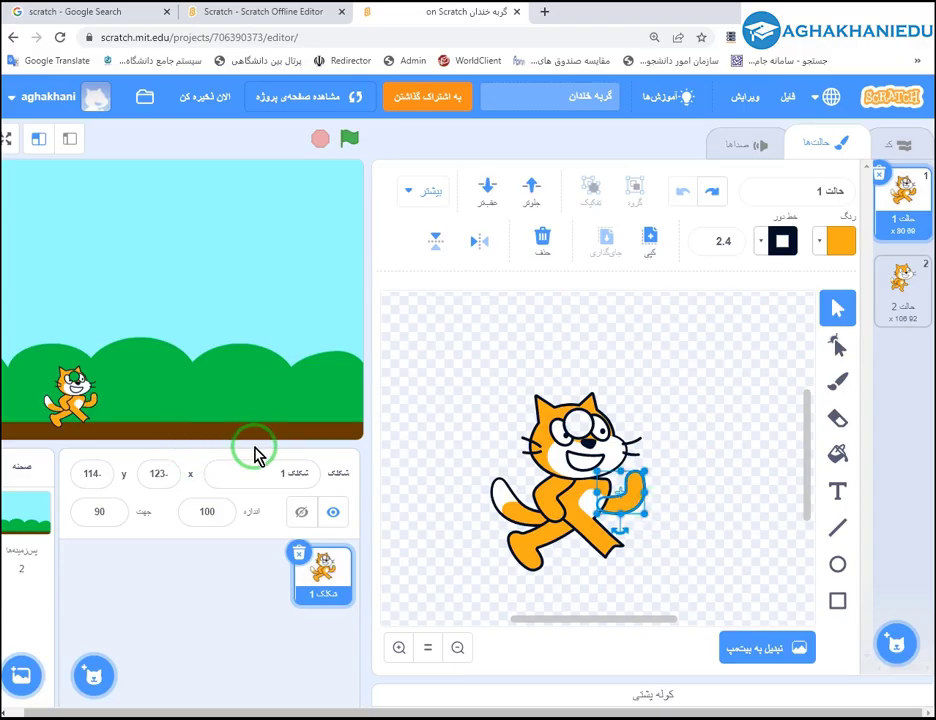
{"action": "left_click_drag", "start_coordinate": [620, 505], "coordinate": [542, 495]}
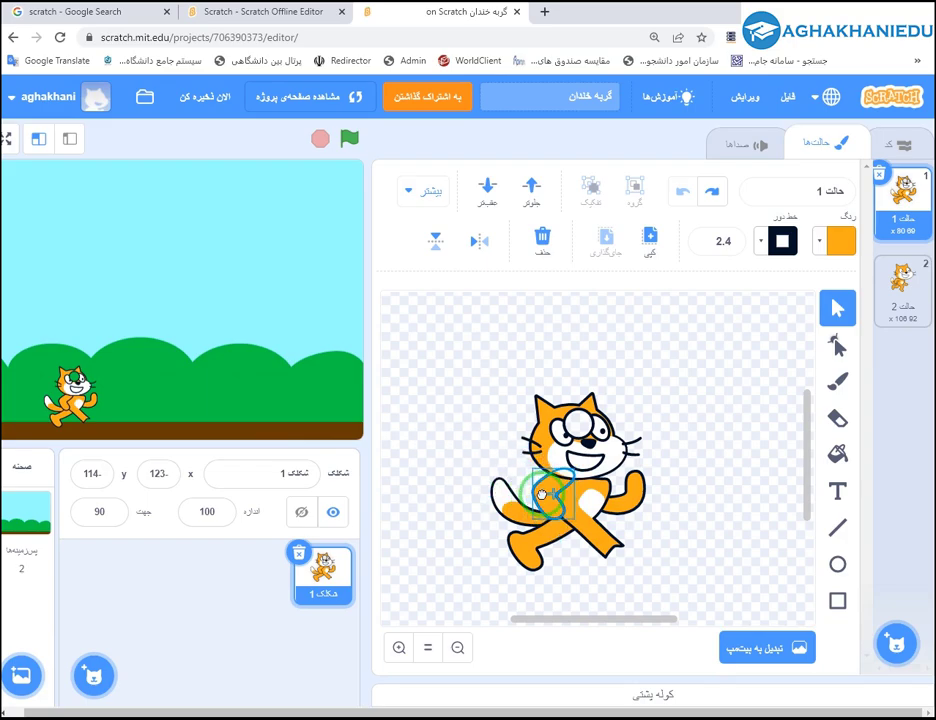
{"action": "left_click", "coordinate": [500, 511]}
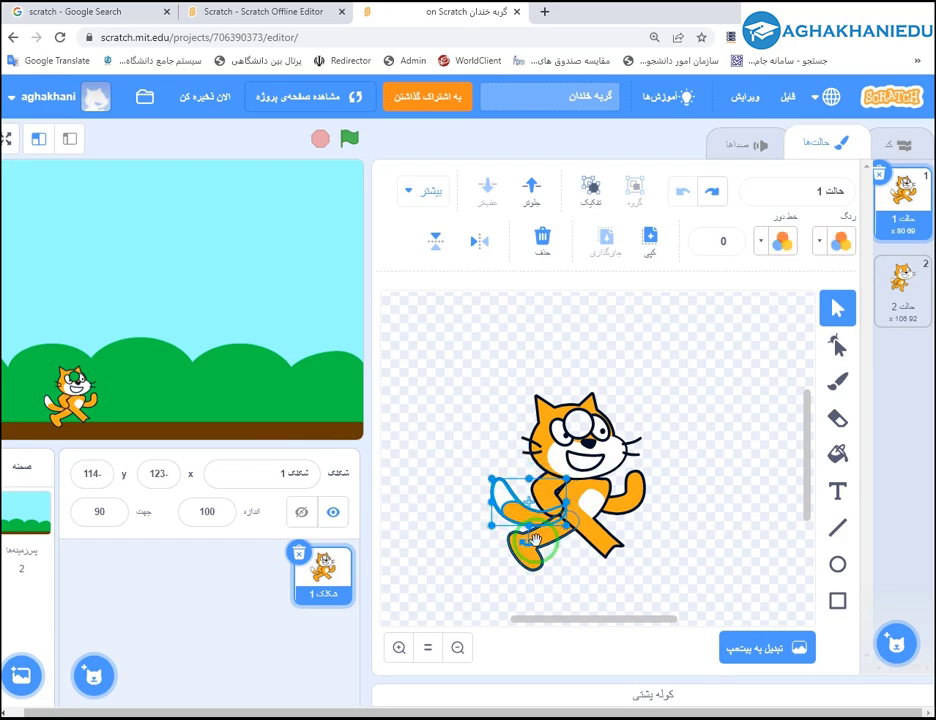
{"action": "left_click_drag", "start_coordinate": [524, 545], "coordinate": [547, 553]}
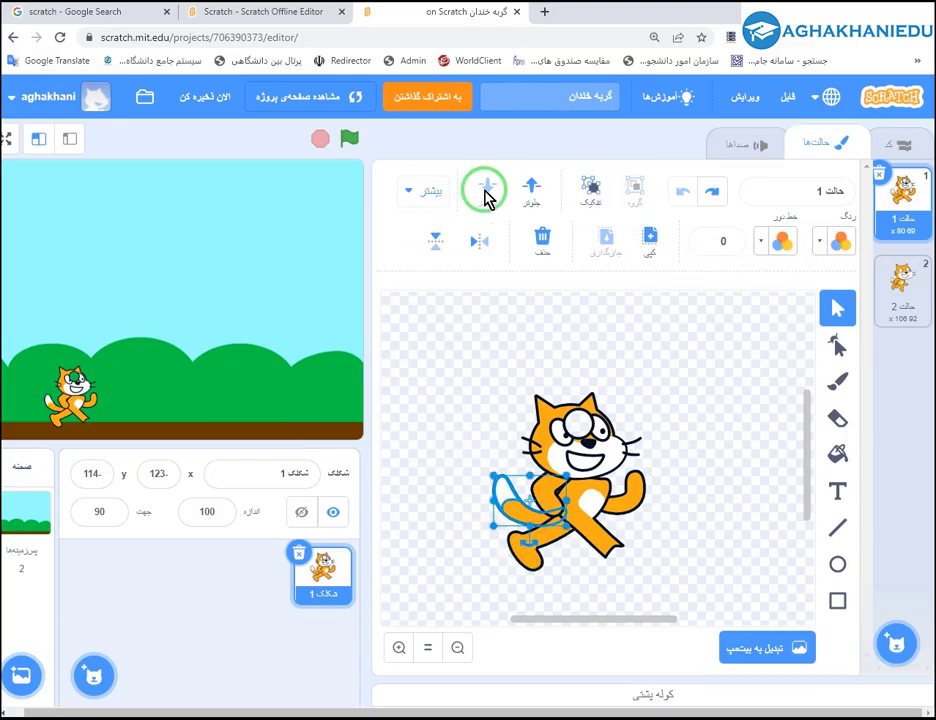
Fill the cat's leg, torso, paw, back leg and tail purple, then delete costume 1.
{"action": "left_click", "coordinate": [838, 452]}
{"action": "left_click", "coordinate": [593, 527]}
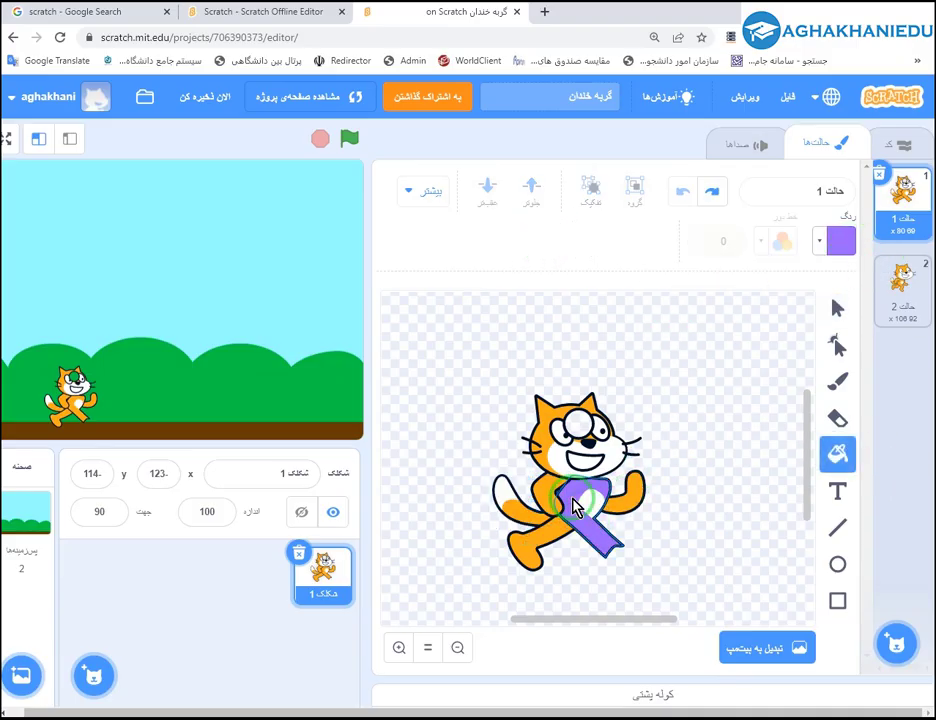
{"action": "left_click", "coordinate": [573, 503]}
{"action": "left_click", "coordinate": [627, 499]}
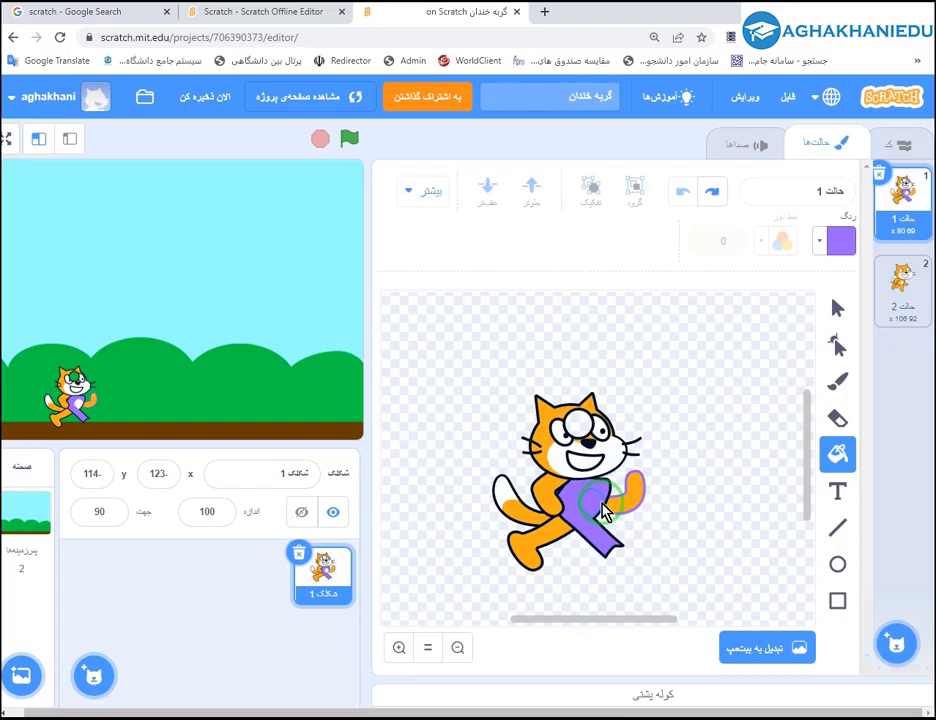
{"action": "left_click", "coordinate": [545, 531]}
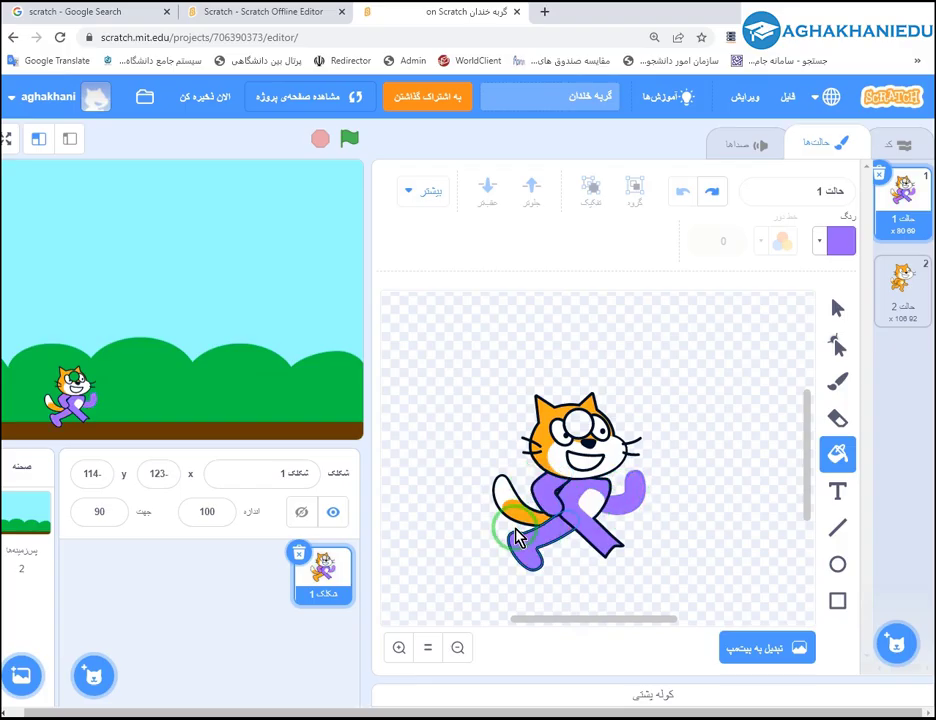
{"action": "left_click", "coordinate": [505, 493]}
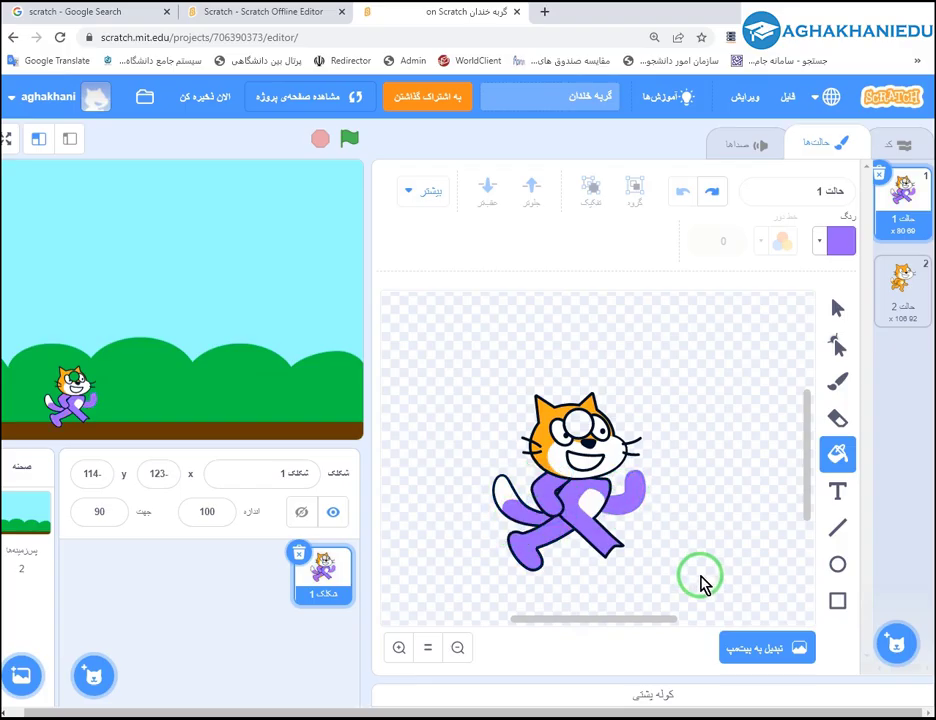
{"action": "left_click", "coordinate": [877, 173]}
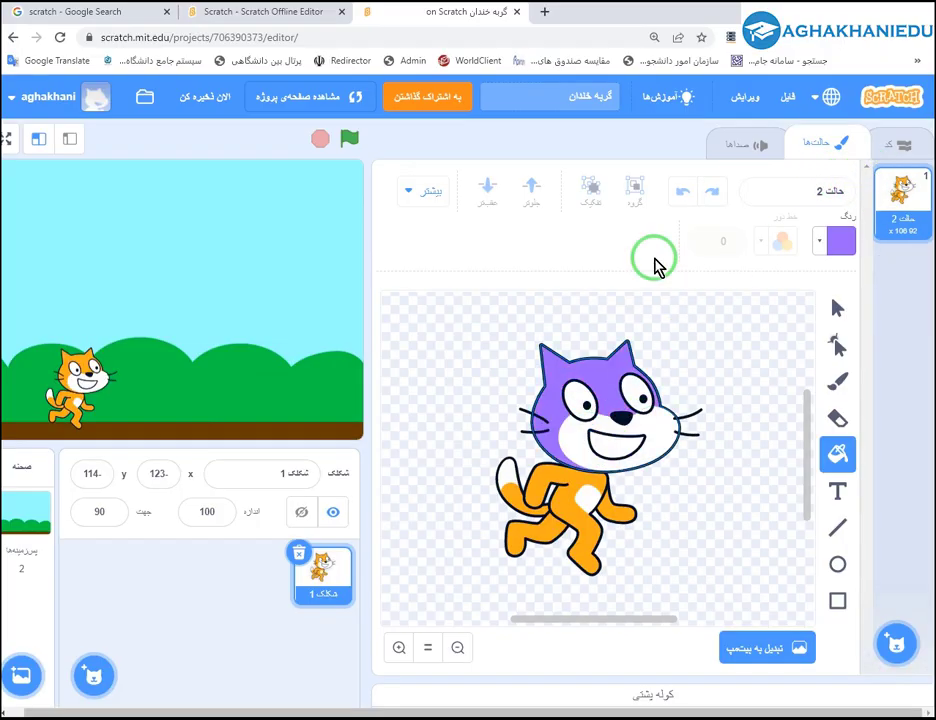
Browse the cat sprite's Sounds, Costumes and Code tabs.
{"action": "left_click", "coordinate": [745, 148]}
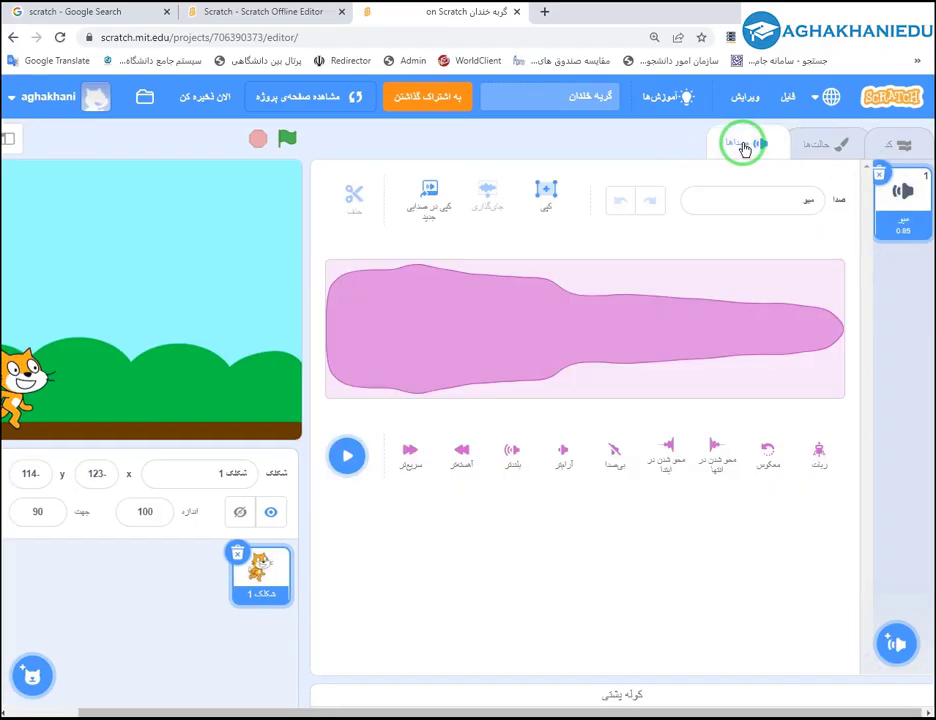
{"action": "left_click", "coordinate": [808, 144]}
{"action": "left_click", "coordinate": [886, 148]}
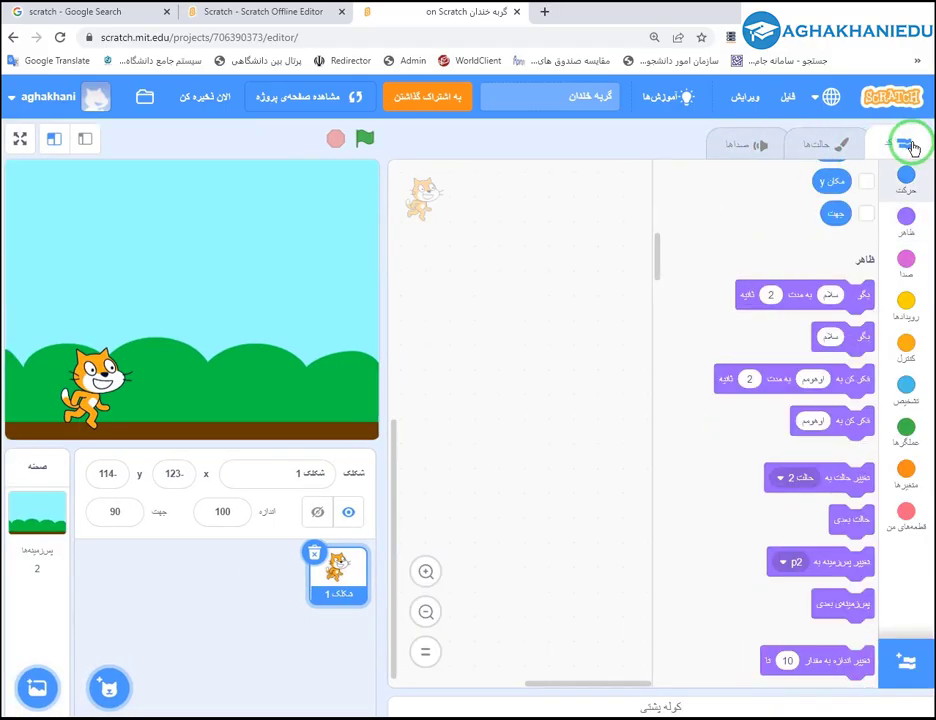
{"action": "left_click", "coordinate": [819, 146]}
{"action": "left_click", "coordinate": [763, 148]}
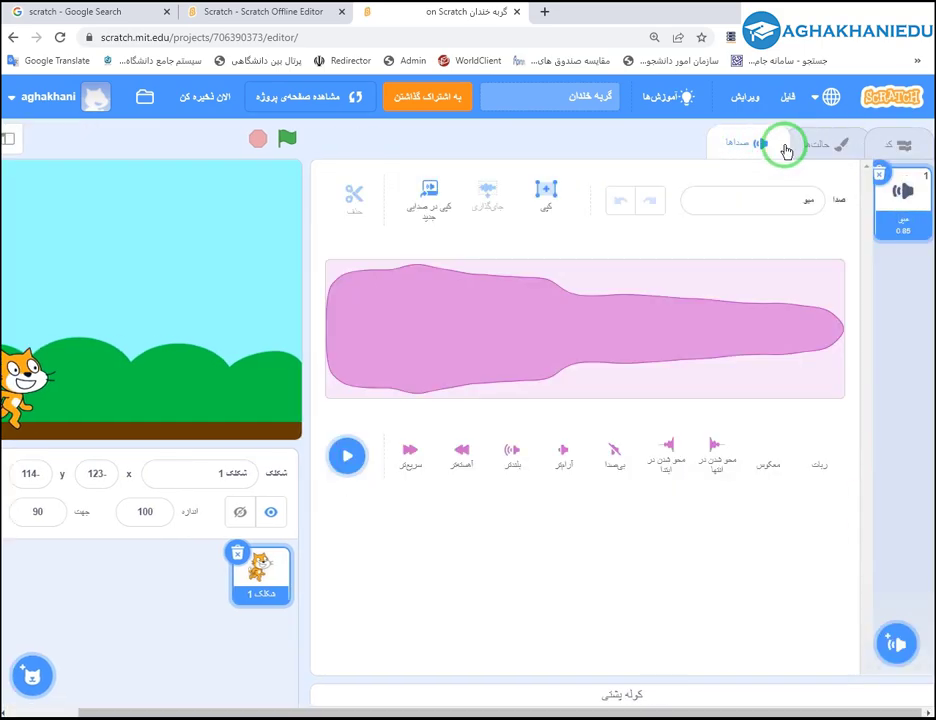
{"action": "left_click", "coordinate": [821, 146]}
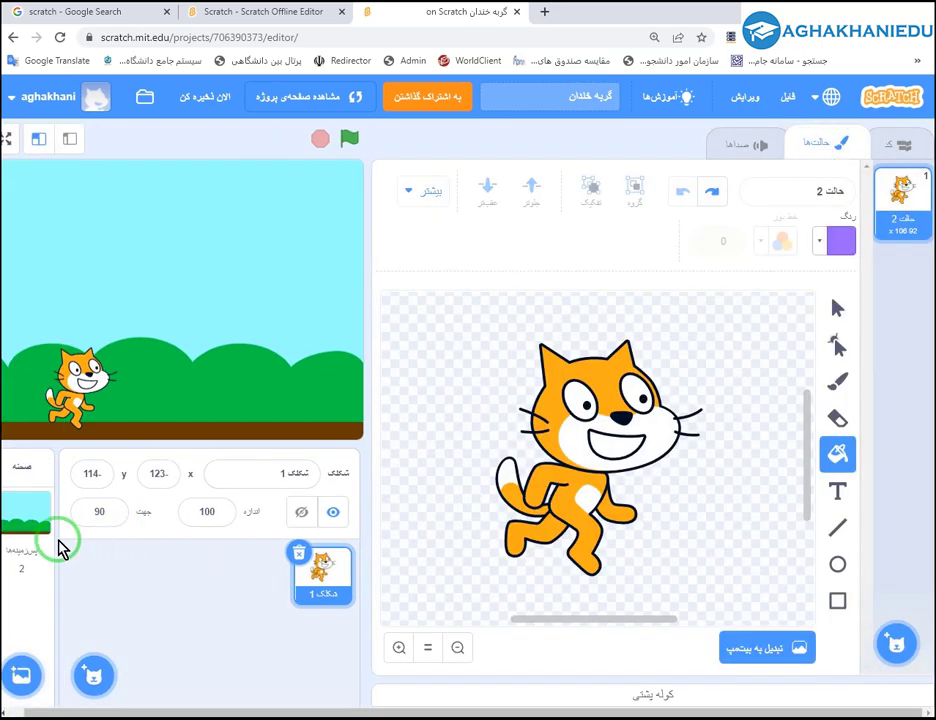
Check the Stage's code, then reselect the cat sprite and return to its motion blocks.
{"action": "left_click", "coordinate": [30, 516]}
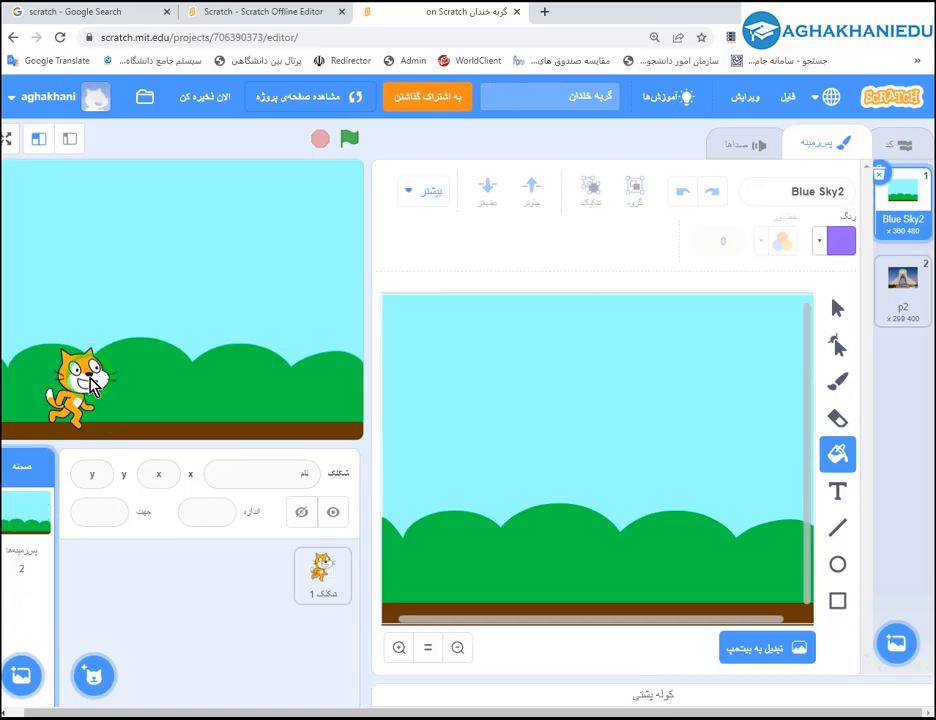
{"action": "left_click", "coordinate": [904, 146]}
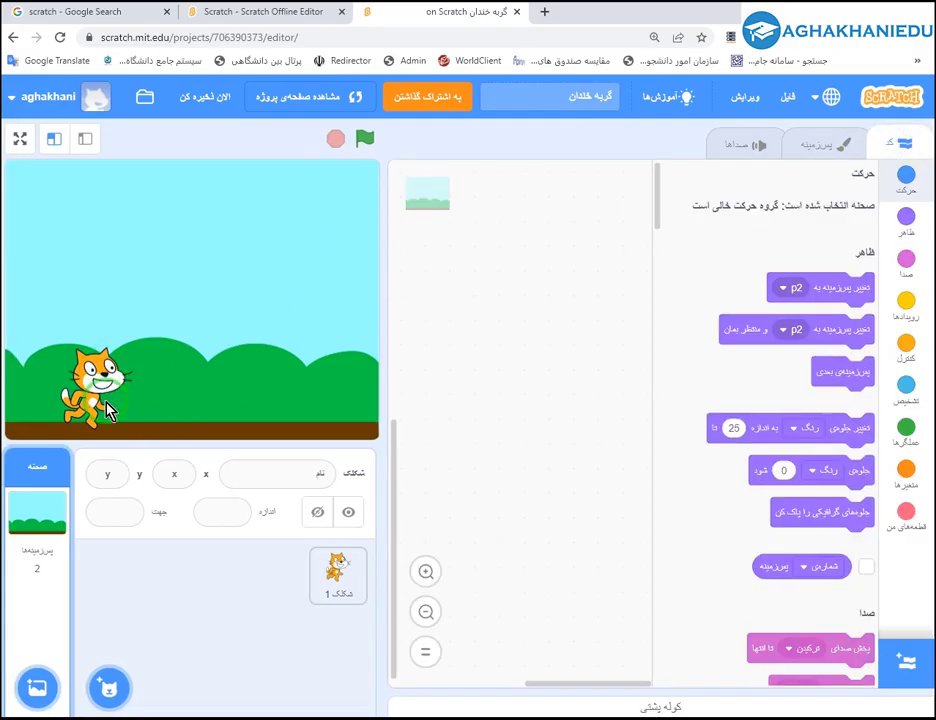
{"action": "left_click", "coordinate": [338, 580]}
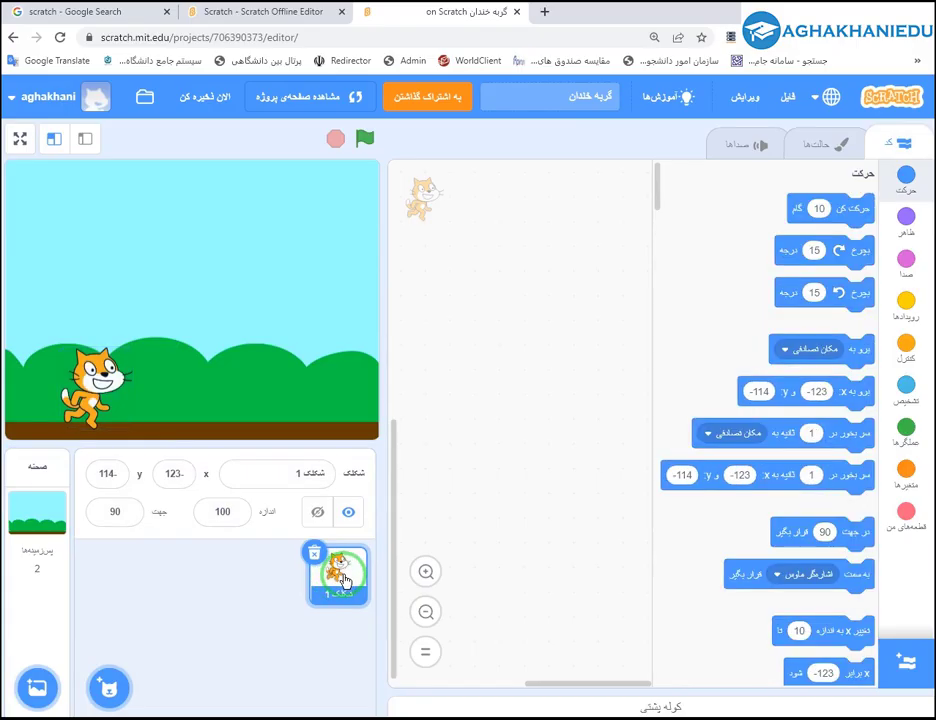
{"action": "left_click", "coordinate": [836, 145]}
{"action": "left_click", "coordinate": [905, 144]}
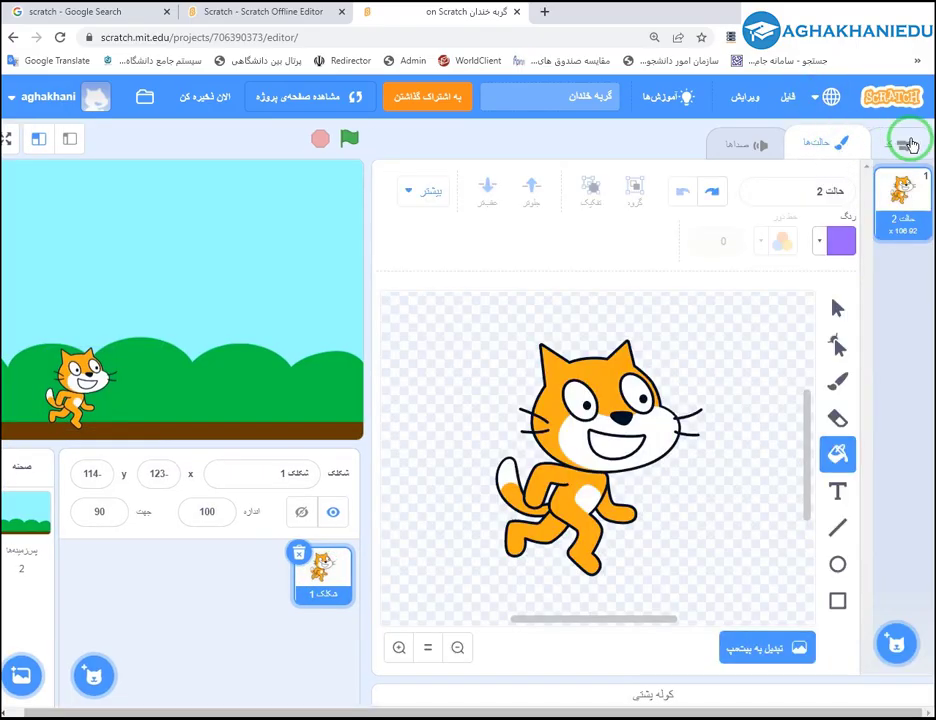
{"action": "left_click", "coordinate": [350, 577]}
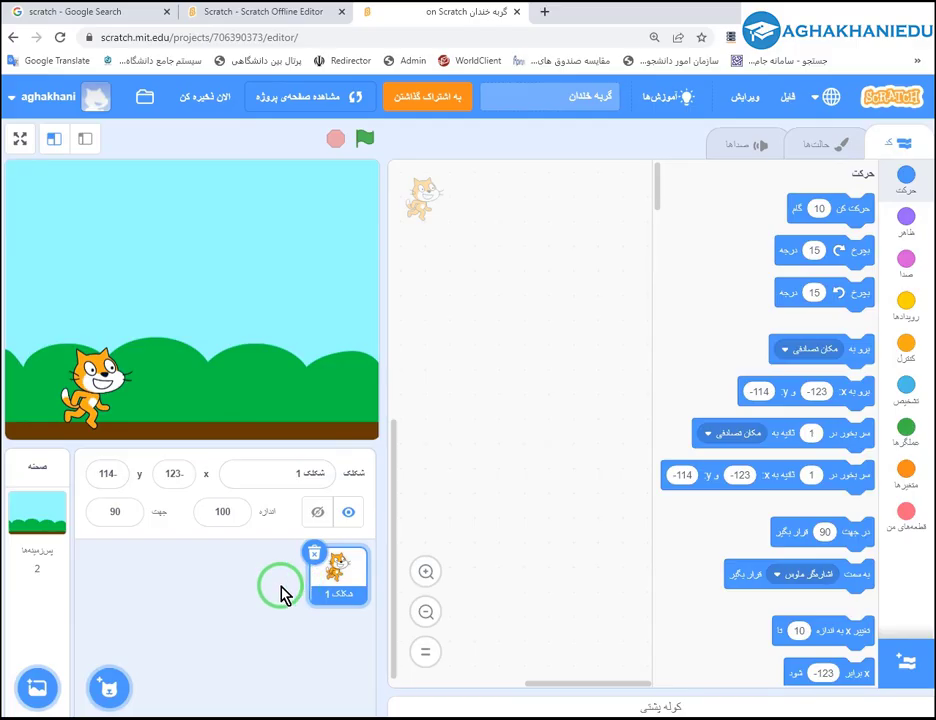
{"action": "mouse_move", "coordinate": [118, 683]}
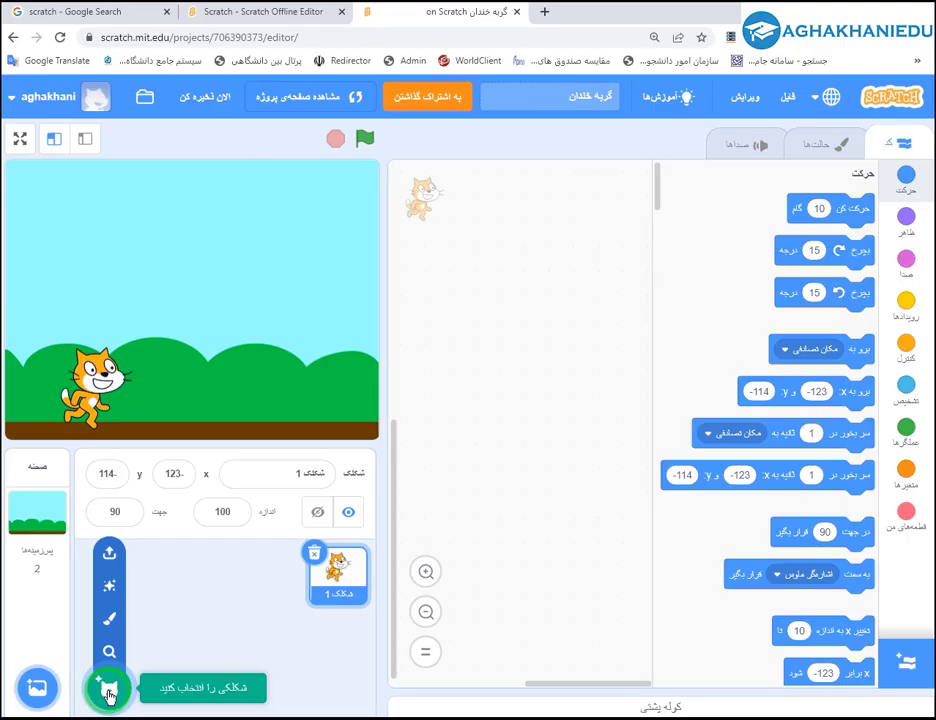
Browse the sprite library and add Dog1 to the project.
{"action": "left_click", "coordinate": [110, 693]}
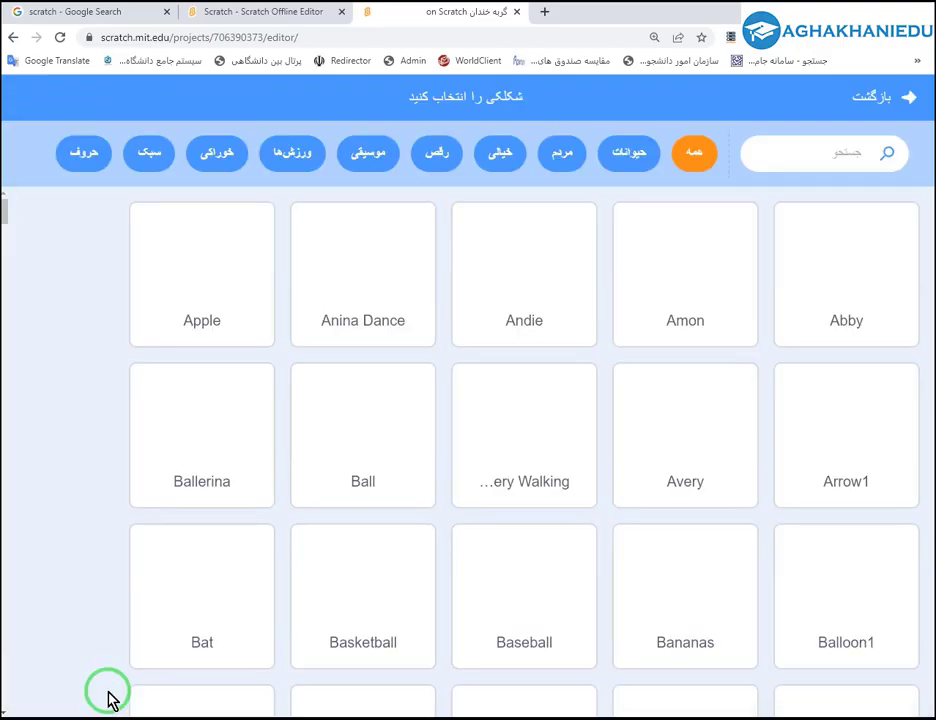
{"action": "scroll", "coordinate": [679, 462], "scroll_direction": "down", "scroll_amount": 1}
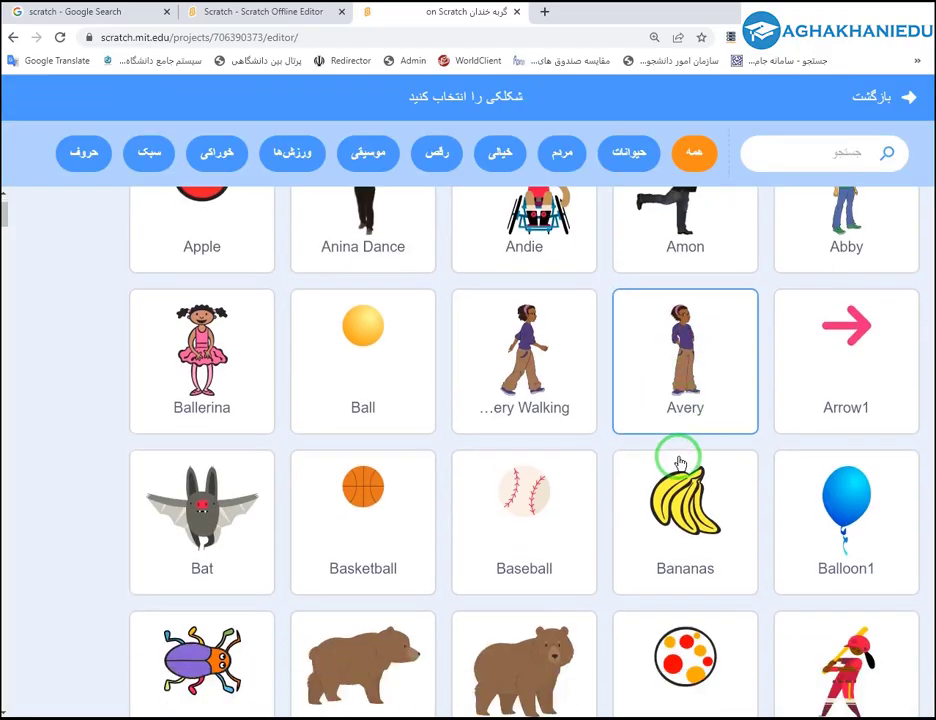
{"action": "scroll", "coordinate": [679, 462], "scroll_direction": "down", "scroll_amount": 15}
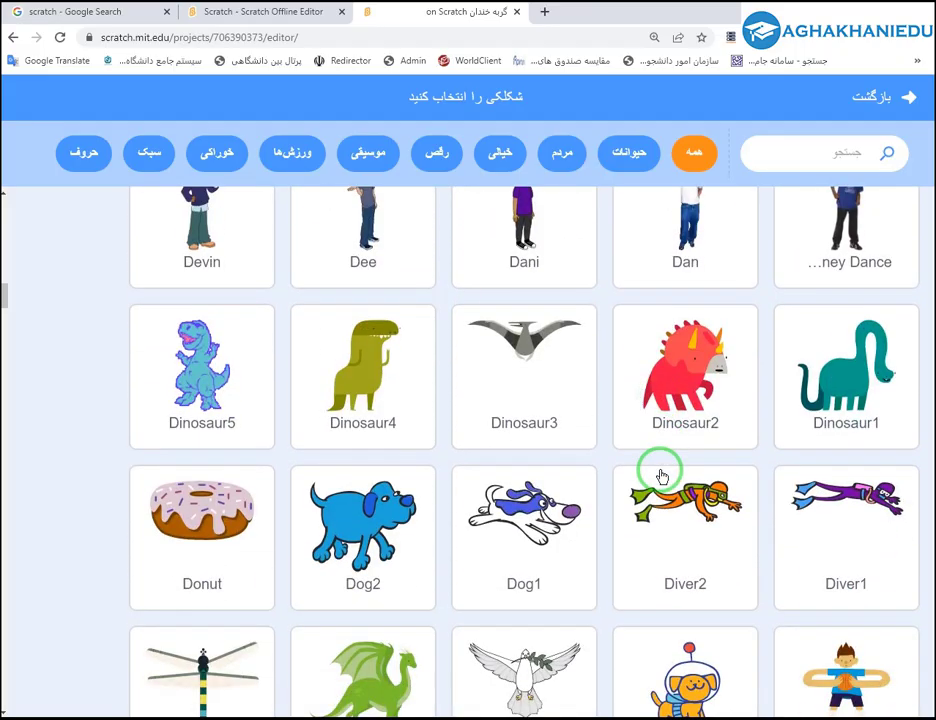
{"action": "scroll", "coordinate": [660, 476], "scroll_direction": "down", "scroll_amount": 4}
{"action": "left_click", "coordinate": [522, 236]}
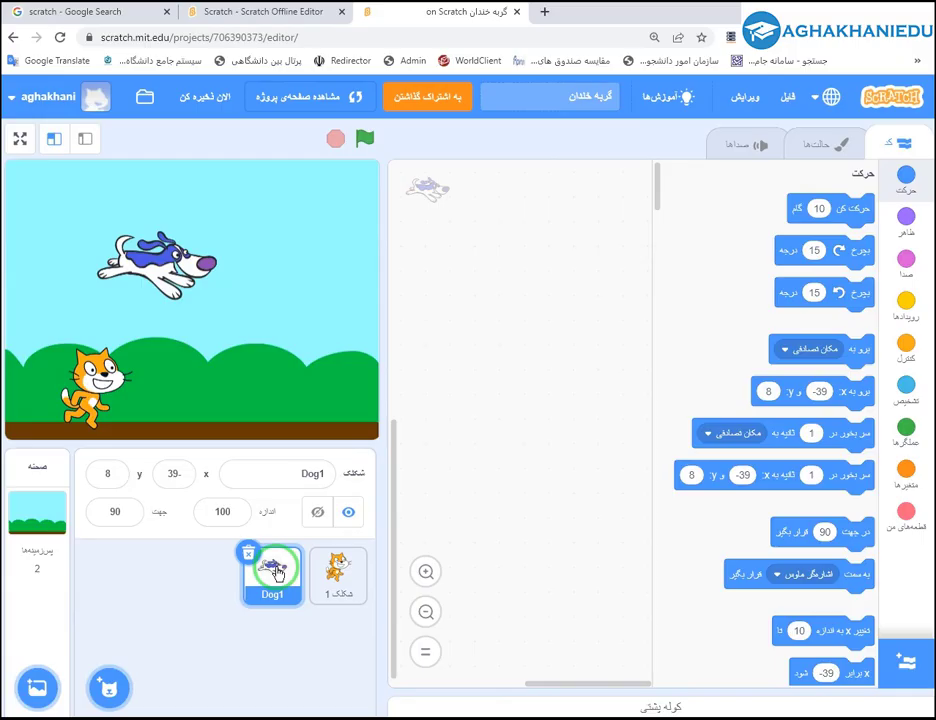
Add a random Griffin sprite, move it up-right on the stage, and start a painted sprite.
{"action": "mouse_move", "coordinate": [110, 688]}
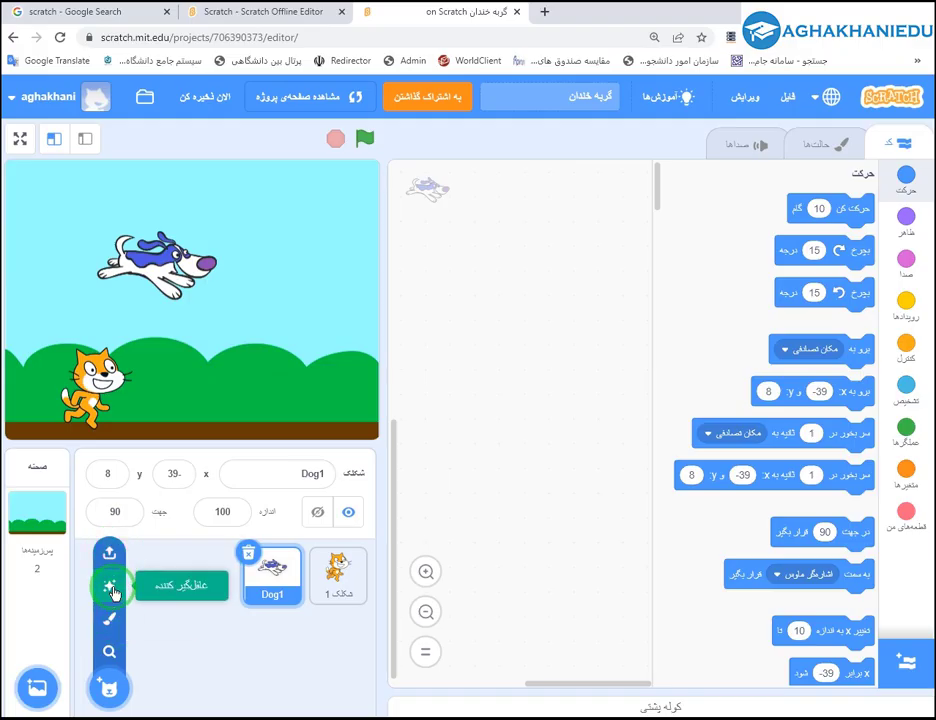
{"action": "left_click", "coordinate": [111, 590]}
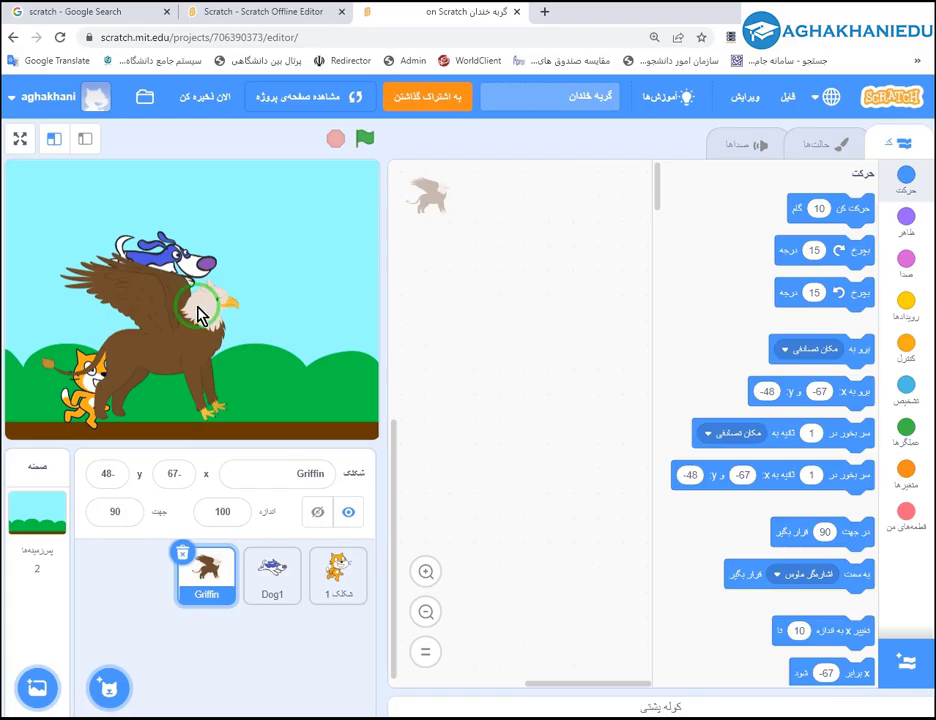
{"action": "left_click_drag", "start_coordinate": [198, 313], "coordinate": [330, 222]}
{"action": "left_click", "coordinate": [230, 562]}
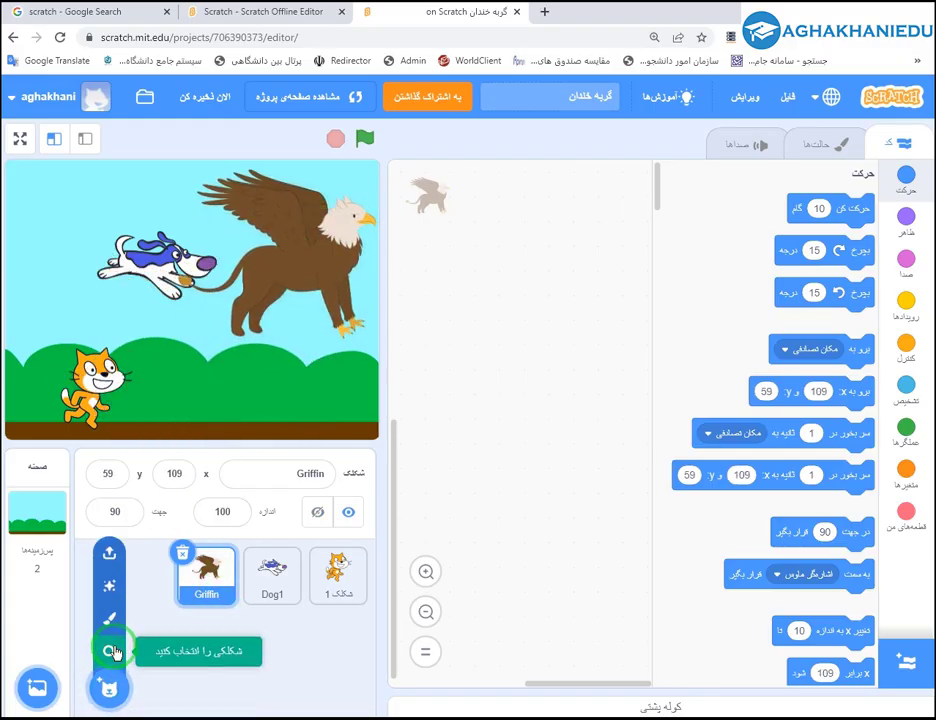
{"action": "left_click", "coordinate": [111, 626]}
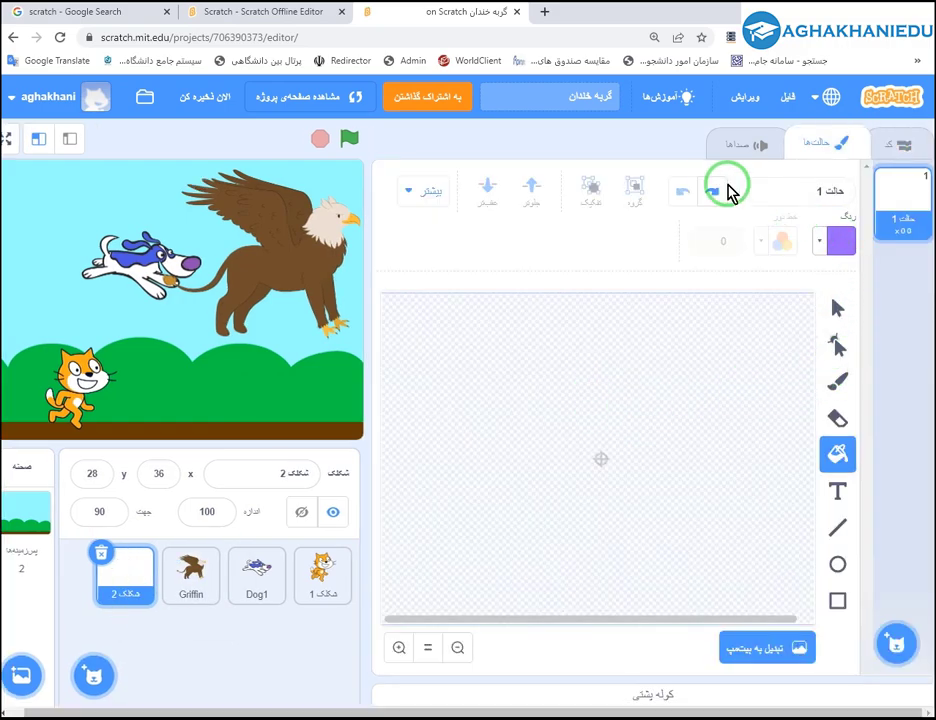
Brush a purple stick figure on the new sprite's costume, then delete that sprite.
{"action": "left_click", "coordinate": [837, 309]}
{"action": "left_click", "coordinate": [839, 383]}
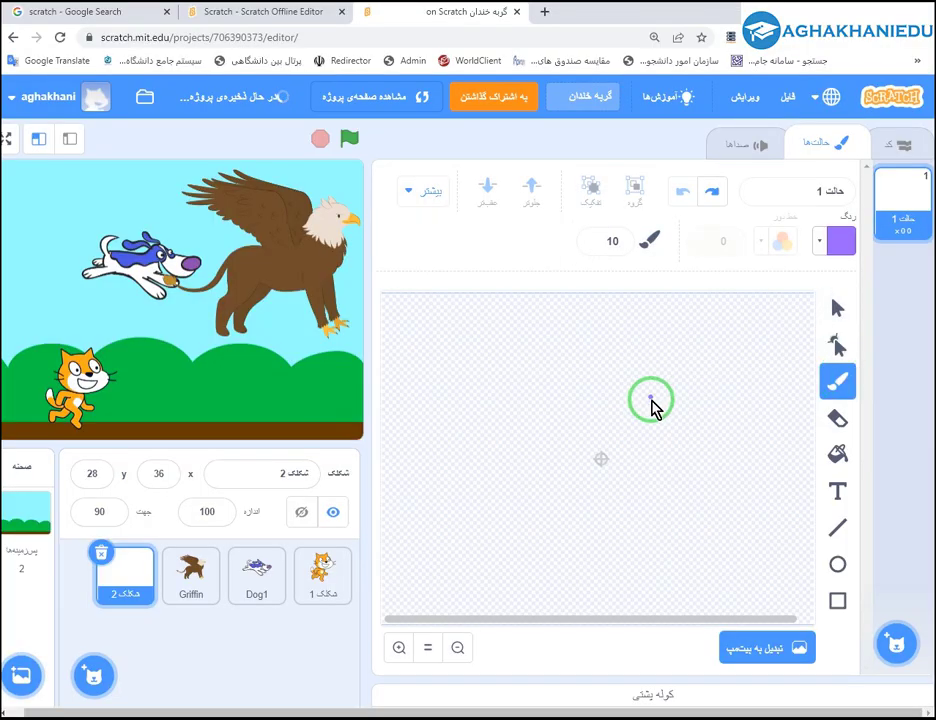
{"action": "mouse_move", "coordinate": [654, 401]}
{"action": "left_mouse_down"}
{"action": "mouse_move", "coordinate": [658, 387]}
{"action": "mouse_move", "coordinate": [629, 410]}
{"action": "mouse_move", "coordinate": [585, 408]}
{"action": "mouse_move", "coordinate": [609, 400]}
{"action": "mouse_move", "coordinate": [612, 466]}
{"action": "mouse_move", "coordinate": [587, 501]}
{"action": "mouse_move", "coordinate": [570, 494]}
{"action": "mouse_move", "coordinate": [632, 500]}
{"action": "mouse_move", "coordinate": [609, 499]}
{"action": "left_mouse_up"}
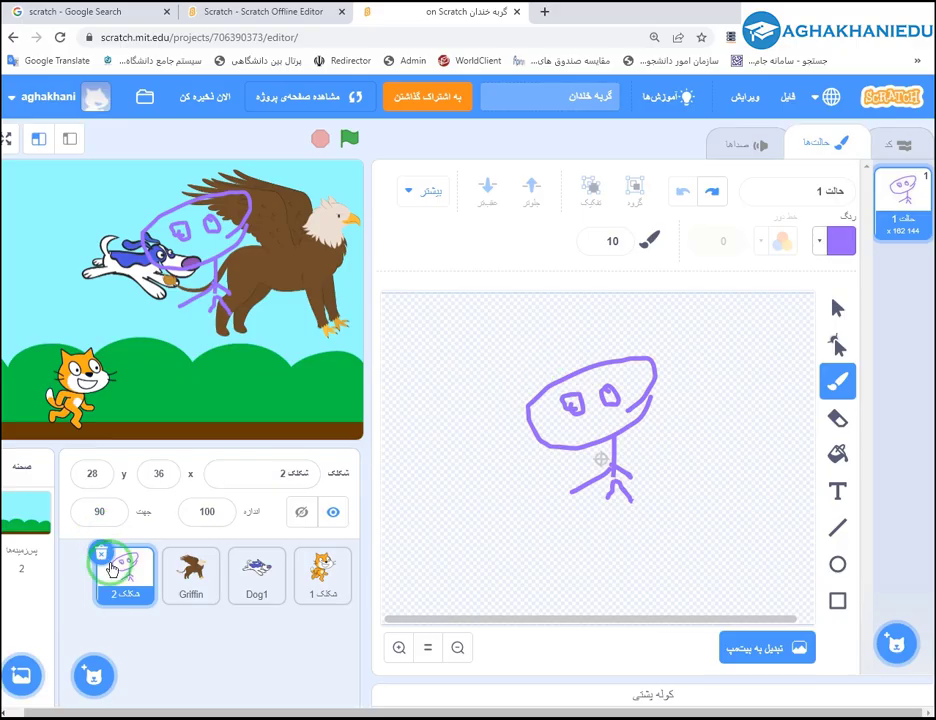
{"action": "left_click", "coordinate": [101, 556]}
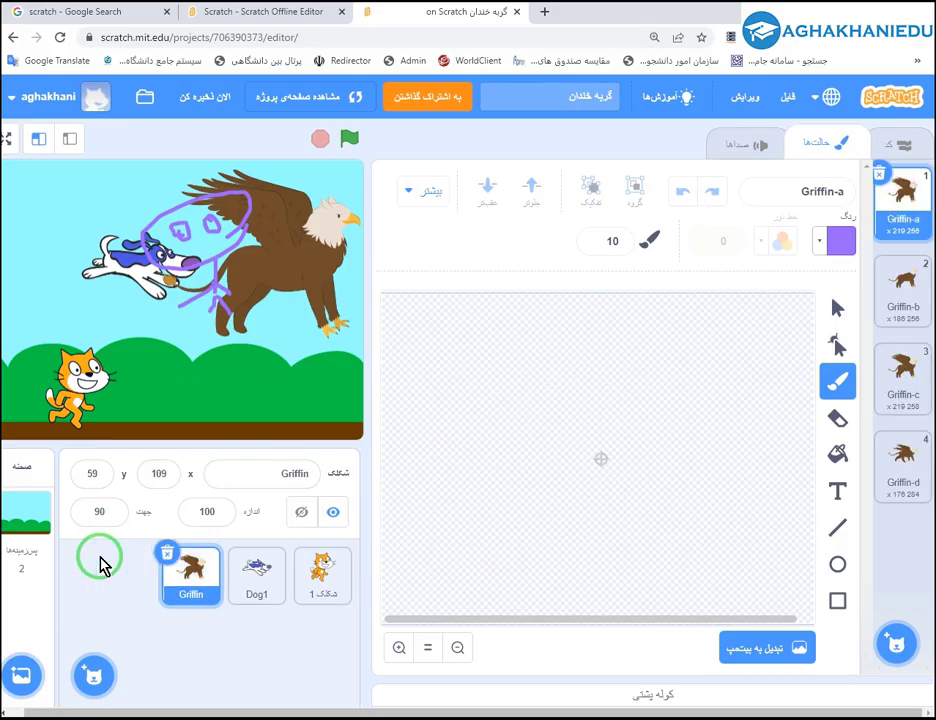
Delete the Griffin and Dog1 sprites and add Andie from the sprite library.
{"action": "left_click", "coordinate": [167, 558]}
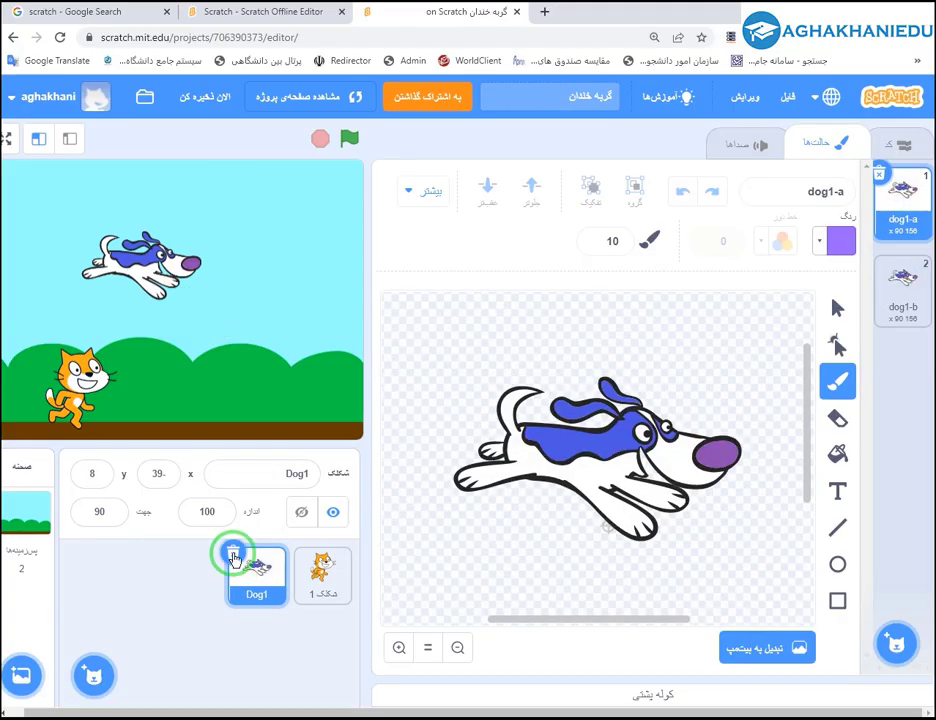
{"action": "left_click", "coordinate": [232, 556]}
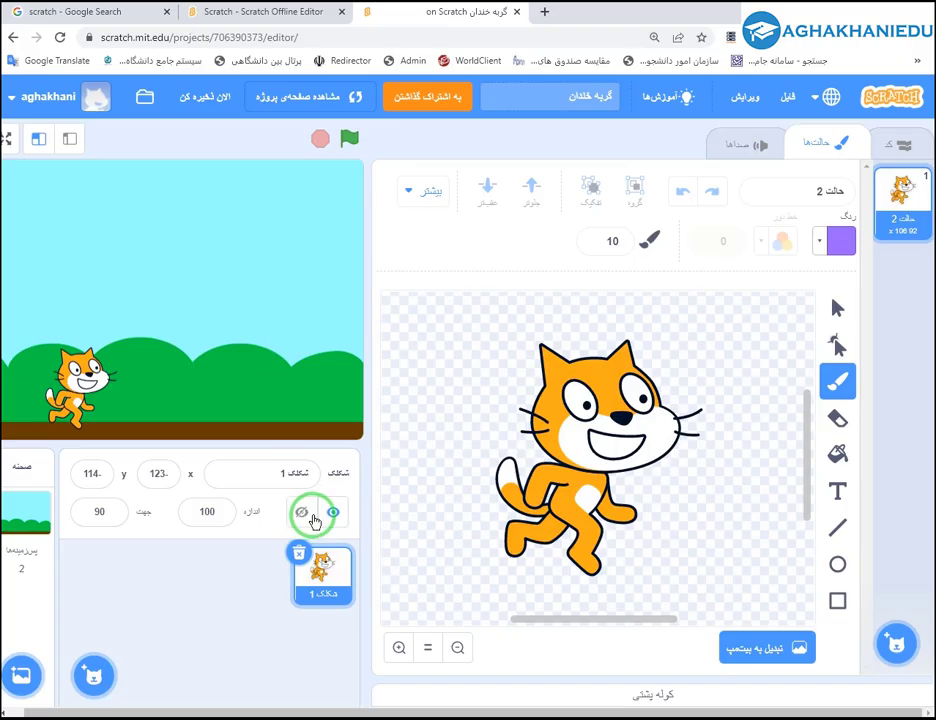
{"action": "left_click", "coordinate": [94, 675]}
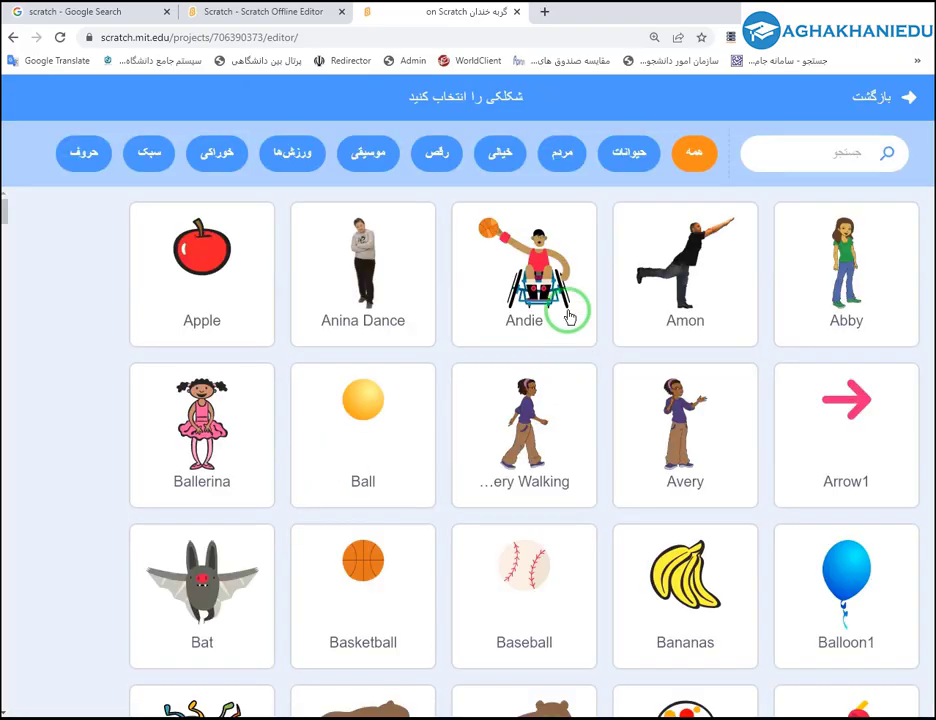
{"action": "left_click", "coordinate": [567, 316]}
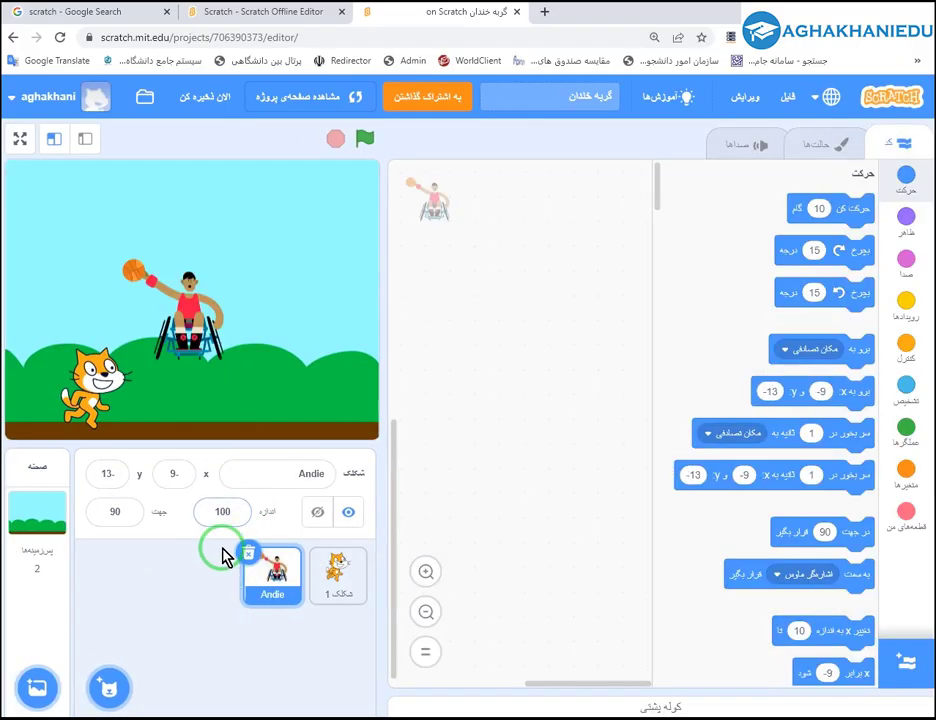
Drag Andie up-right on the stage, switch between the cat and Andie, and select Andie's name.
{"action": "left_click_drag", "start_coordinate": [188, 310], "coordinate": [272, 293]}
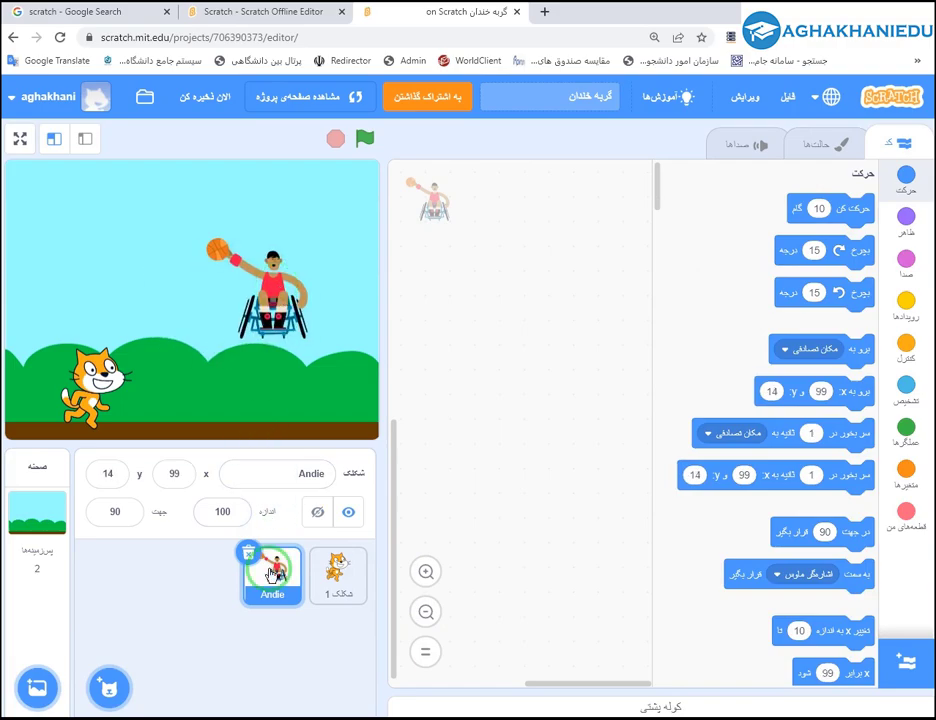
{"action": "left_click", "coordinate": [350, 573]}
{"action": "left_click", "coordinate": [263, 590]}
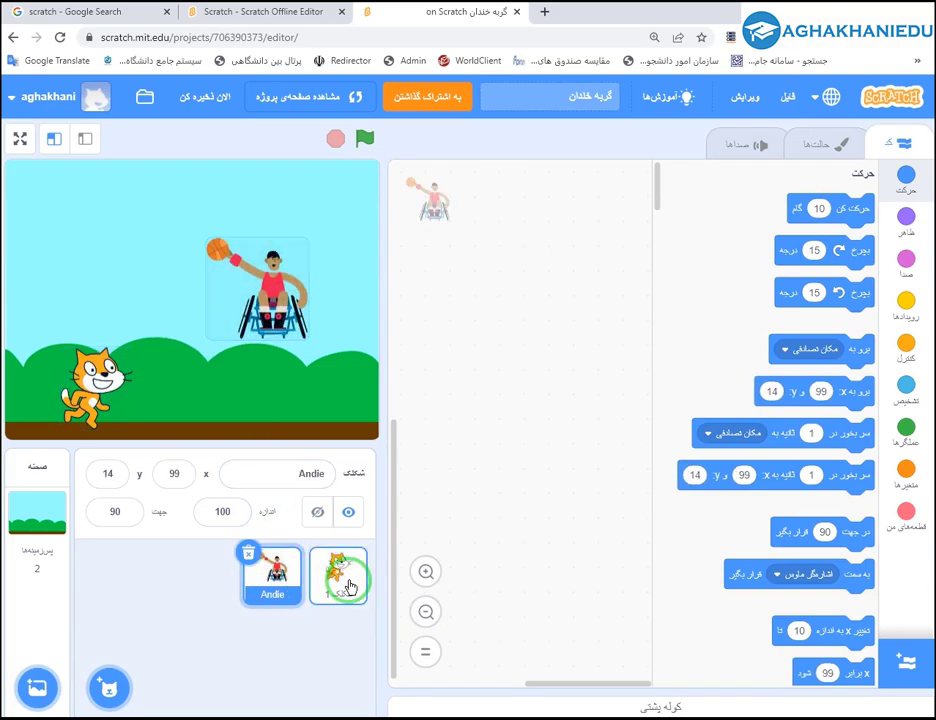
{"action": "left_click", "coordinate": [350, 587]}
{"action": "left_click", "coordinate": [278, 578]}
{"action": "left_click", "coordinate": [330, 578]}
{"action": "left_click", "coordinate": [285, 588]}
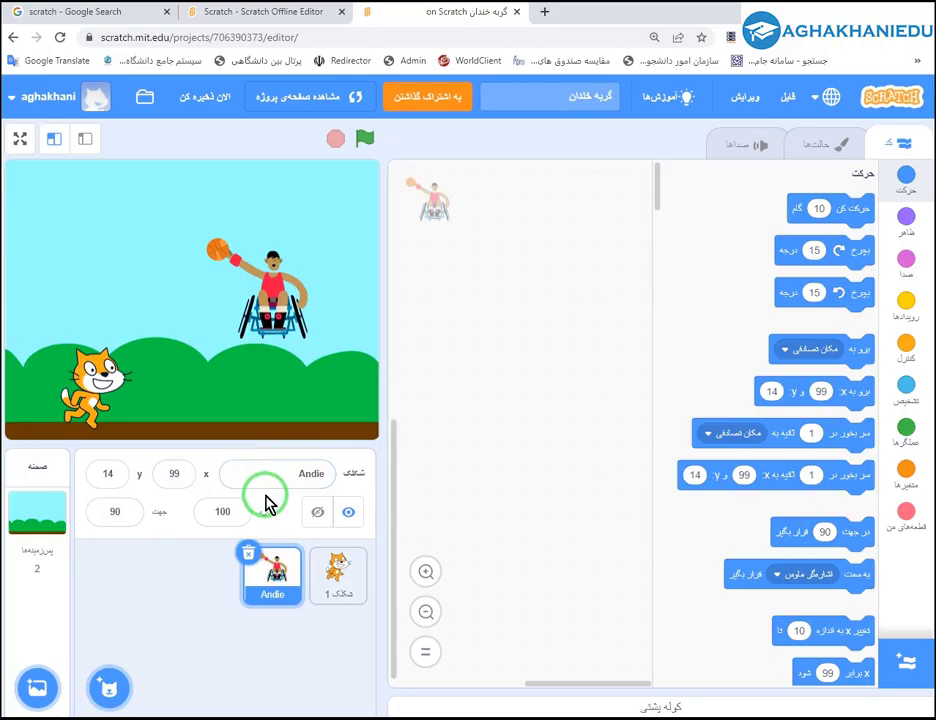
{"action": "left_click", "coordinate": [286, 468]}
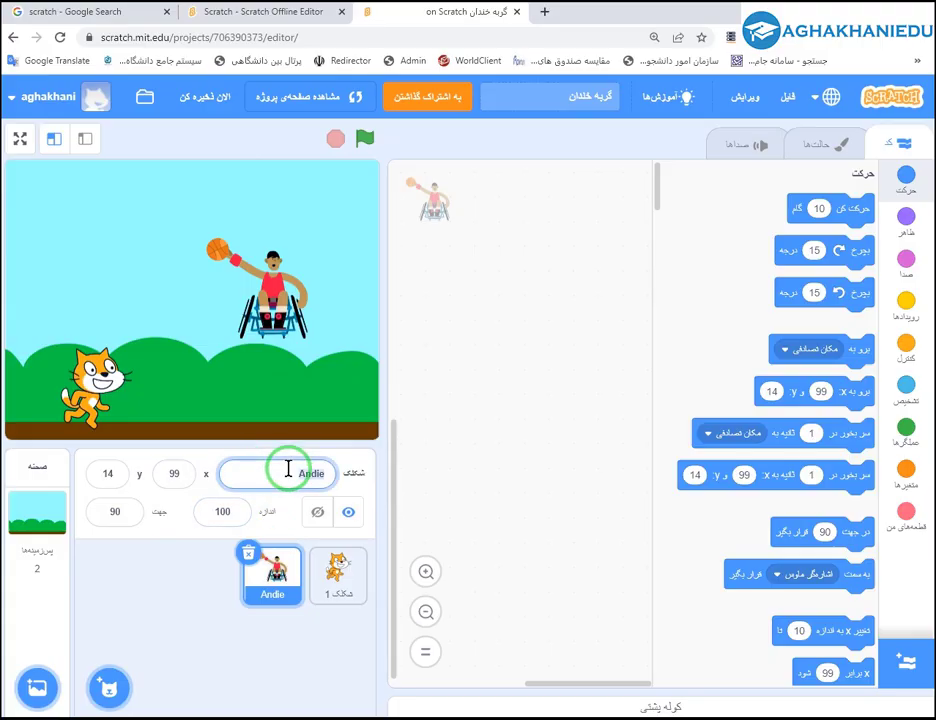
{"action": "key", "text": "ctrl+a"}
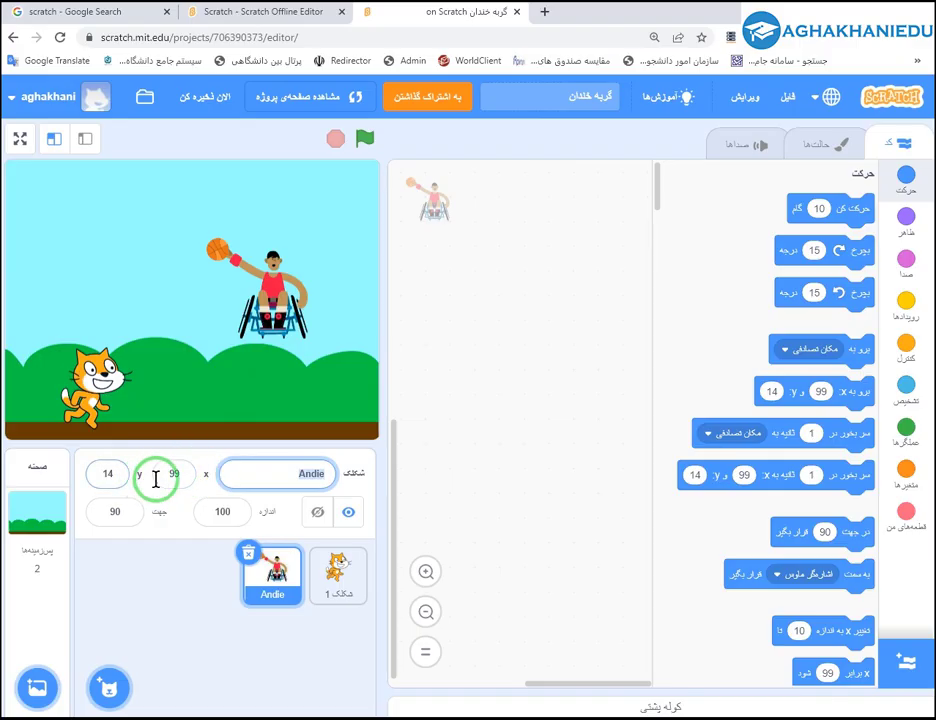
Set Andie to x 0, y 0, then drag it to the lower right at x 104, y -62.
{"action": "left_click_drag", "start_coordinate": [275, 333], "coordinate": [210, 330]}
{"action": "left_click", "coordinate": [95, 482]}
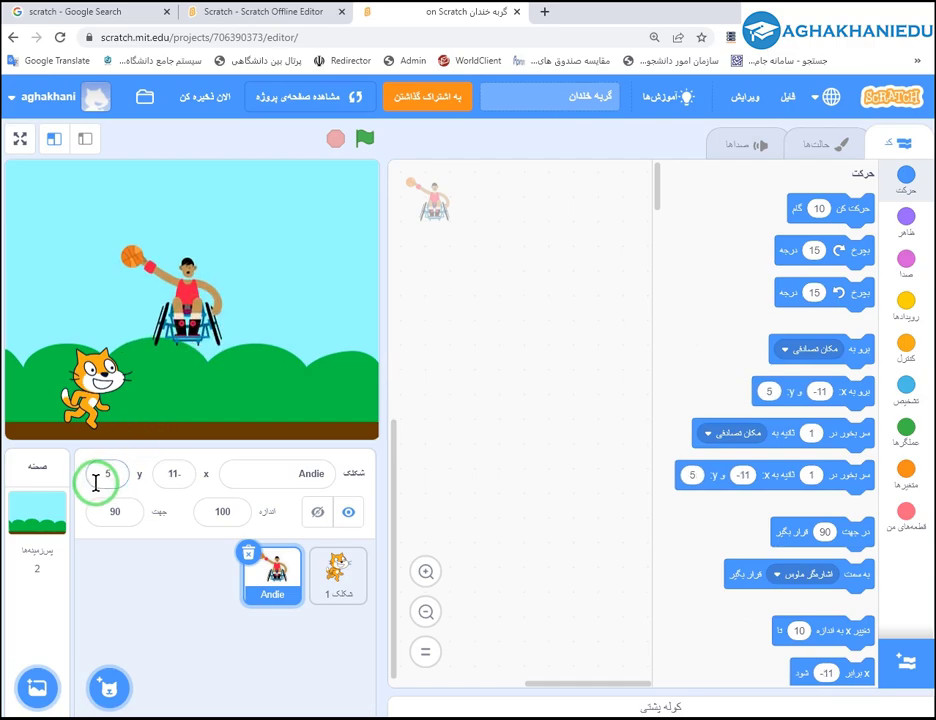
{"action": "type", "text": "0"}
{"action": "left_click", "coordinate": [167, 474]}
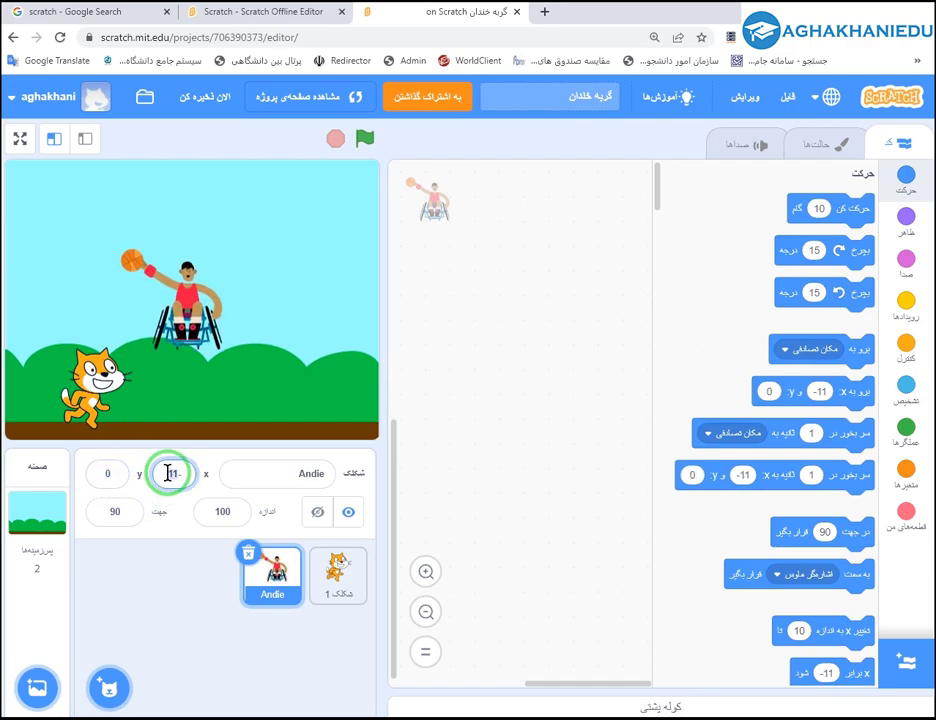
{"action": "type", "text": "0"}
{"action": "left_click", "coordinate": [172, 330]}
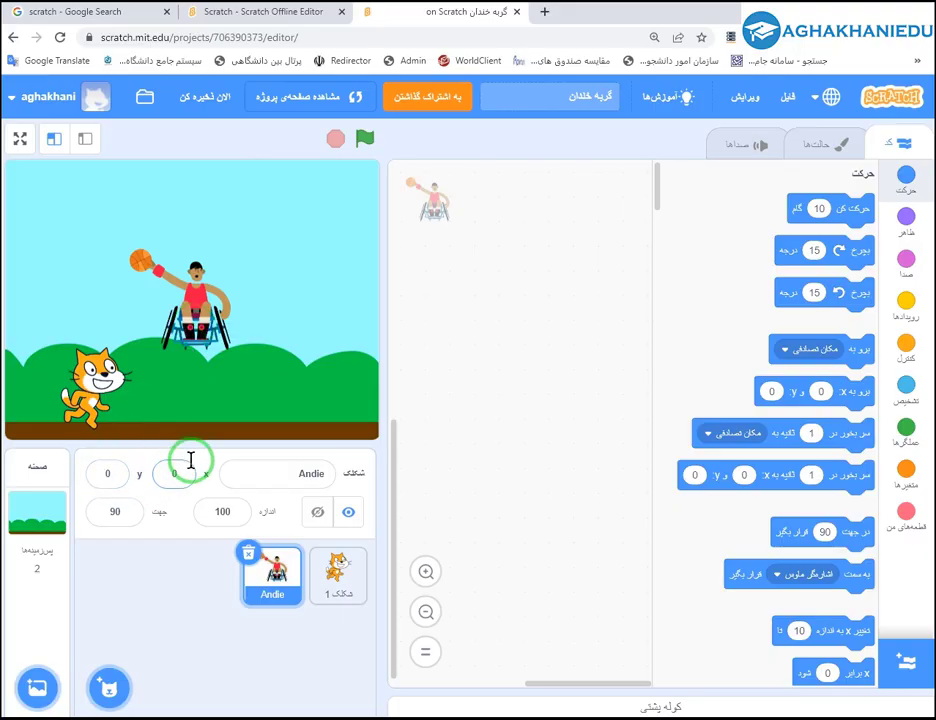
{"action": "left_click_drag", "start_coordinate": [203, 335], "coordinate": [278, 338]}
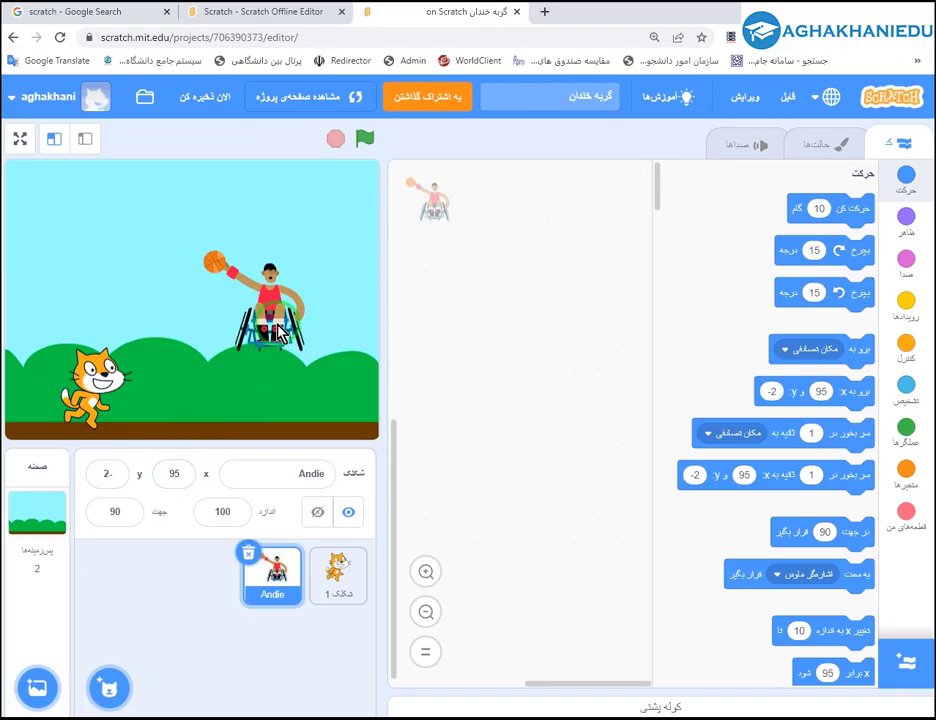
{"action": "left_click_drag", "start_coordinate": [280, 335], "coordinate": [286, 380]}
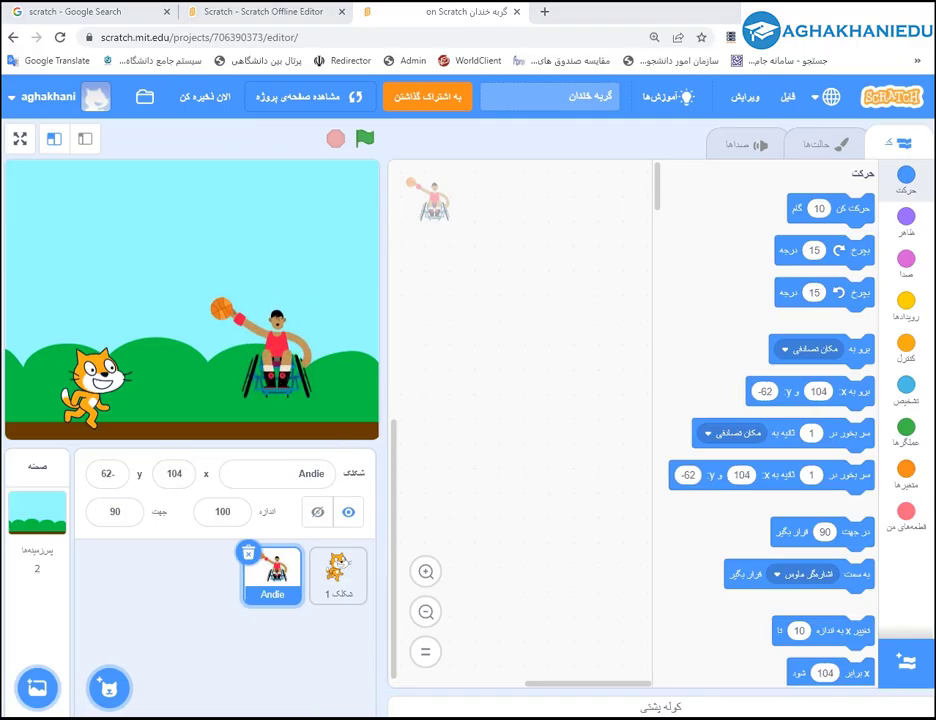
Maximize Paint and draw a black vertical axis and a red horizontal axis.
{"action": "double_click", "coordinate": [400, 106]}
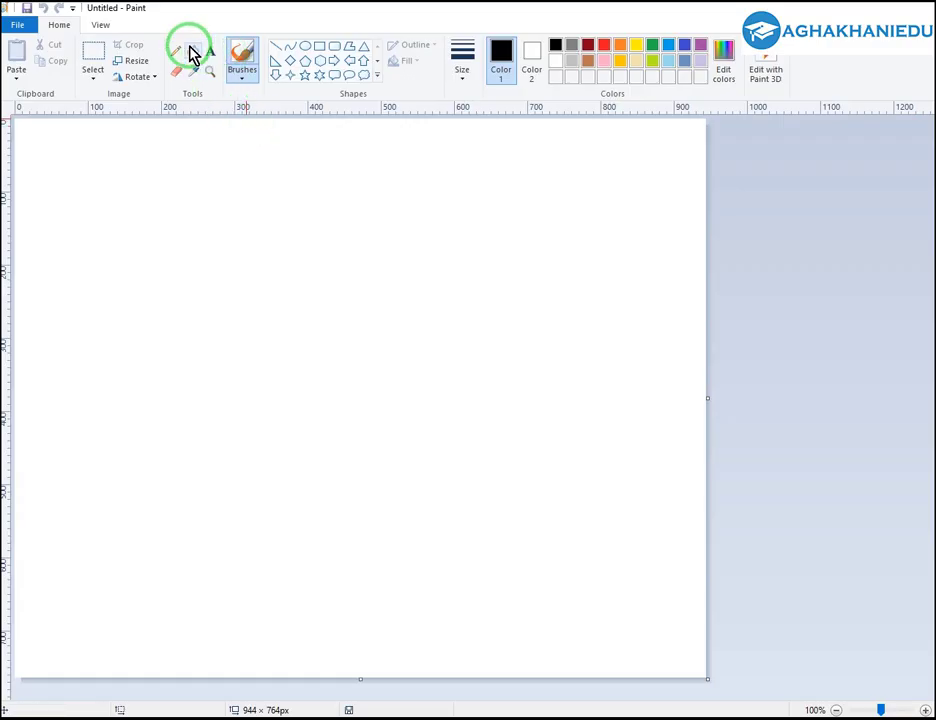
{"action": "left_click", "coordinate": [275, 47]}
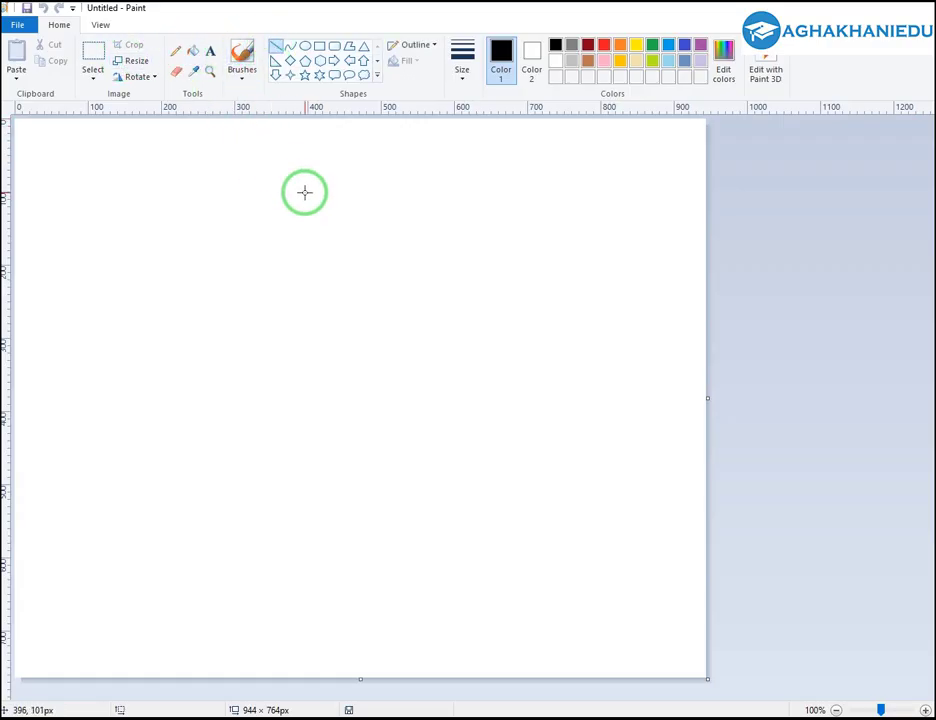
{"action": "mouse_move", "coordinate": [311, 184]}
{"action": "left_mouse_down"}
{"action": "mouse_move", "coordinate": [324, 625]}
{"action": "mouse_move", "coordinate": [311, 620]}
{"action": "left_mouse_up"}
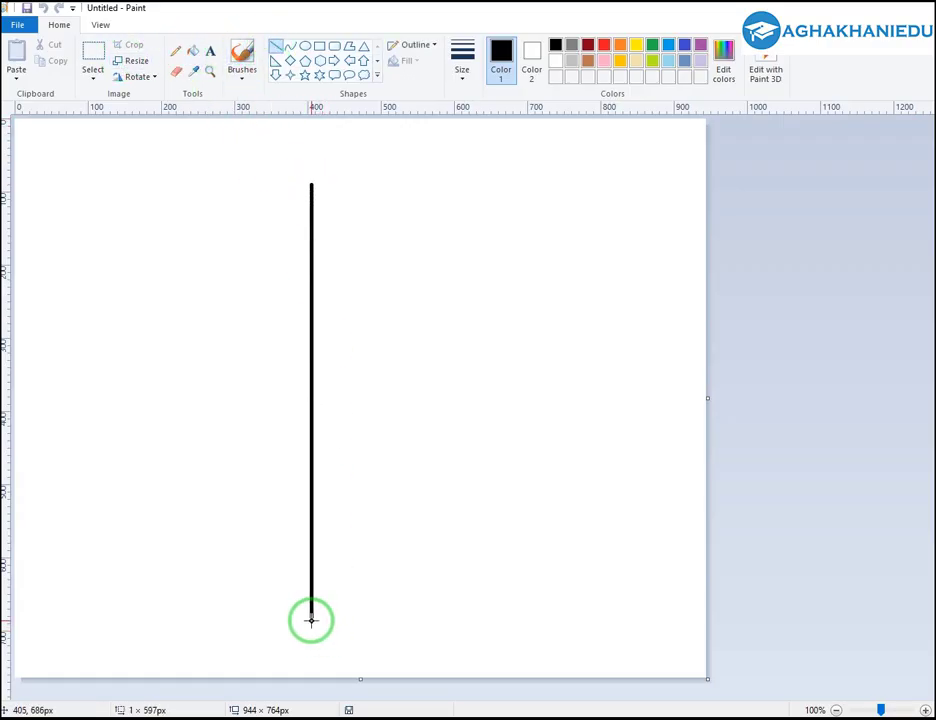
{"action": "left_click_drag", "start_coordinate": [63, 397], "coordinate": [609, 399]}
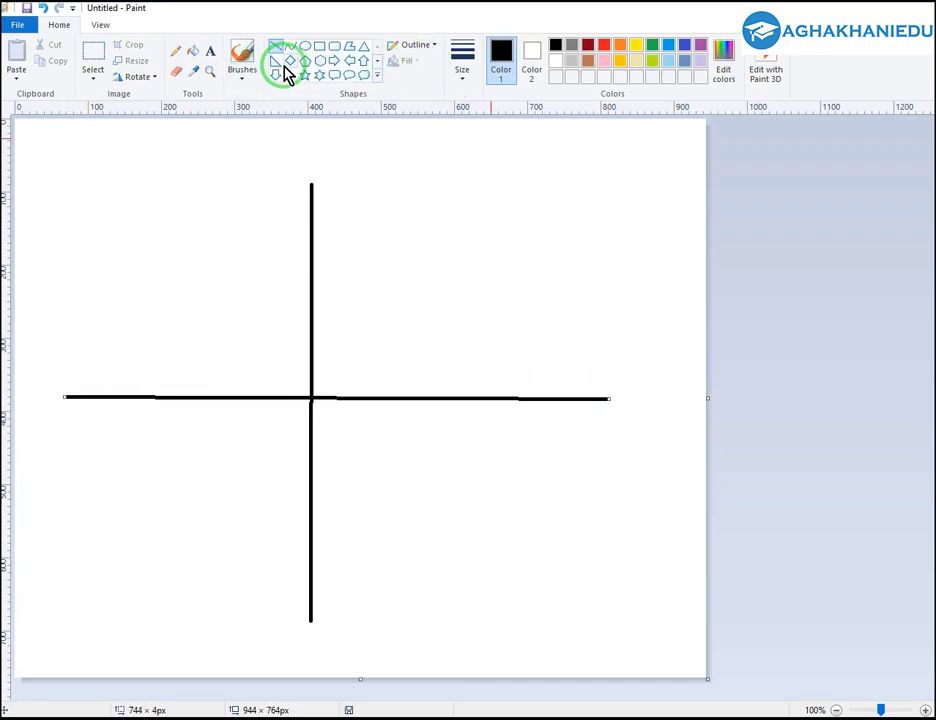
{"action": "left_click", "coordinate": [503, 51]}
{"action": "left_click", "coordinate": [608, 46]}
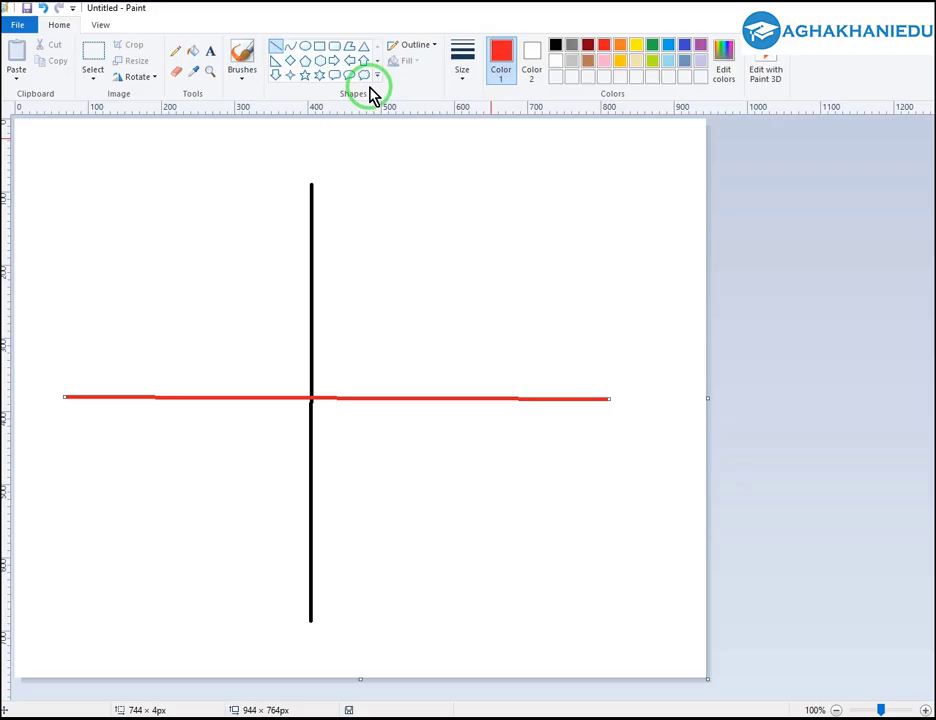
With a thick pencil, mark the origin and draw the +y and -y arrows with labels.
{"action": "left_click", "coordinate": [176, 51]}
{"action": "right_click", "coordinate": [180, 58]}
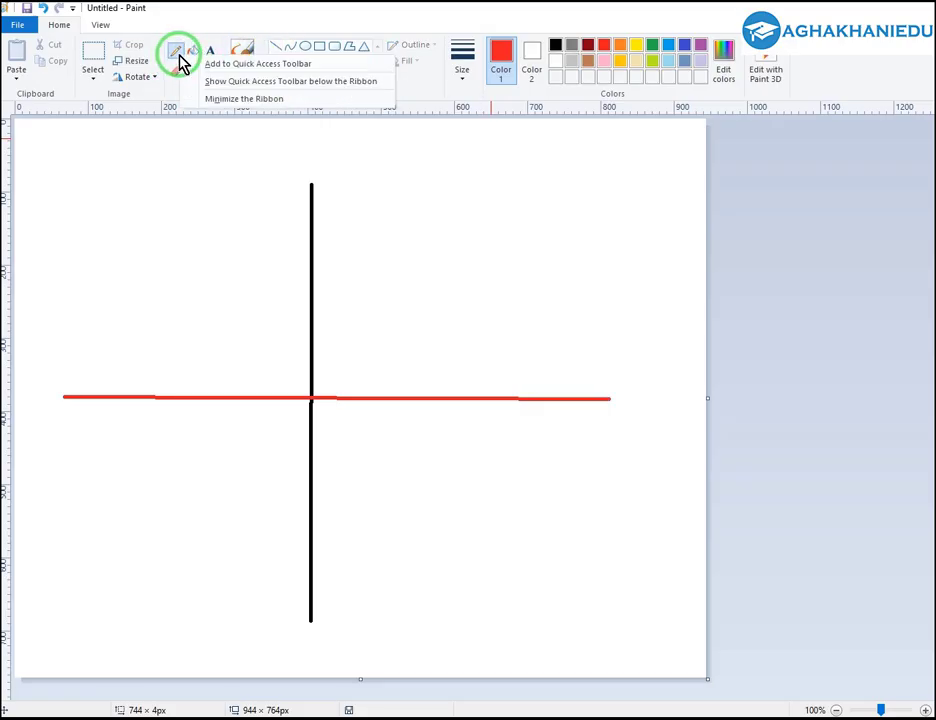
{"action": "left_click", "coordinate": [468, 62]}
{"action": "left_click", "coordinate": [445, 186]}
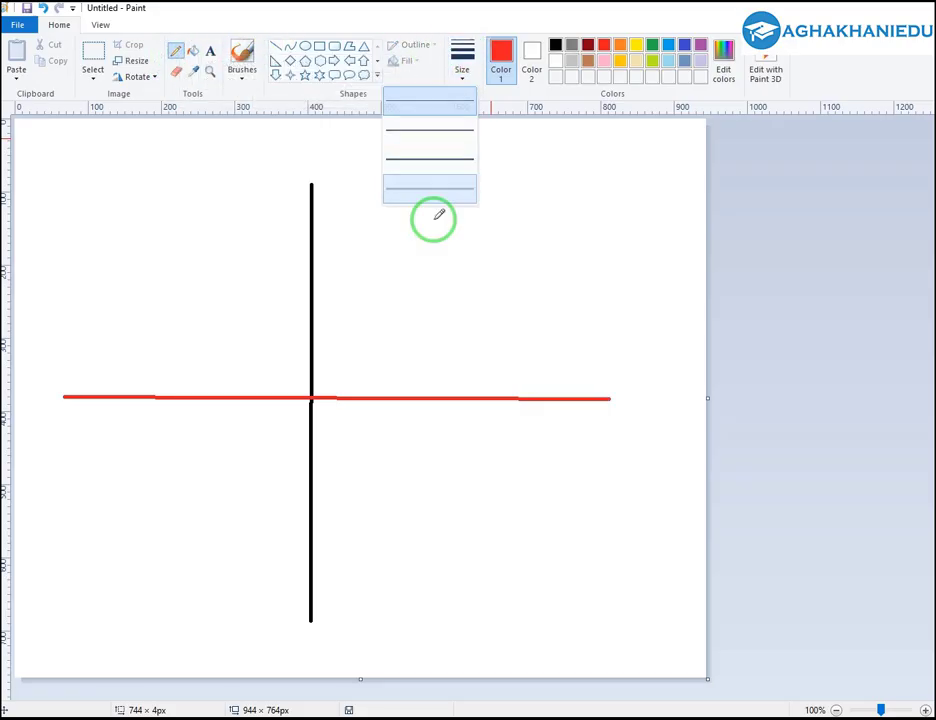
{"action": "mouse_move", "coordinate": [320, 404]}
{"action": "left_mouse_down"}
{"action": "mouse_move", "coordinate": [309, 384]}
{"action": "mouse_move", "coordinate": [320, 391]}
{"action": "left_mouse_up"}
{"action": "mouse_move", "coordinate": [349, 332]}
{"action": "left_mouse_down"}
{"action": "mouse_move", "coordinate": [358, 228]}
{"action": "mouse_move", "coordinate": [356, 238]}
{"action": "mouse_move", "coordinate": [405, 232]}
{"action": "left_mouse_up"}
{"action": "mouse_move", "coordinate": [398, 225]}
{"action": "left_mouse_down"}
{"action": "mouse_move", "coordinate": [398, 240]}
{"action": "mouse_move", "coordinate": [435, 228]}
{"action": "mouse_move", "coordinate": [427, 255]}
{"action": "left_mouse_up"}
{"action": "mouse_move", "coordinate": [346, 444]}
{"action": "left_mouse_down"}
{"action": "mouse_move", "coordinate": [346, 520]}
{"action": "mouse_move", "coordinate": [356, 508]}
{"action": "left_mouse_up"}
{"action": "mouse_move", "coordinate": [376, 508]}
{"action": "left_mouse_down"}
{"action": "mouse_move", "coordinate": [388, 505]}
{"action": "mouse_move", "coordinate": [382, 548]}
{"action": "left_mouse_up"}
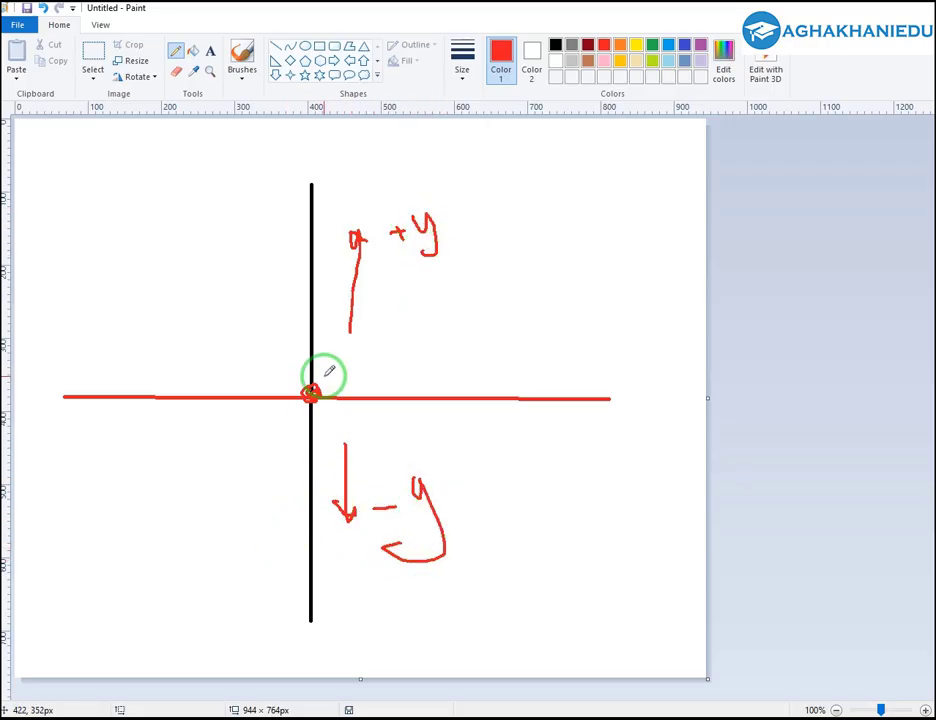
{"action": "mouse_move", "coordinate": [327, 375]}
{"action": "left_mouse_down"}
{"action": "mouse_move", "coordinate": [388, 353]}
{"action": "mouse_move", "coordinate": [413, 383]}
{"action": "left_mouse_up"}
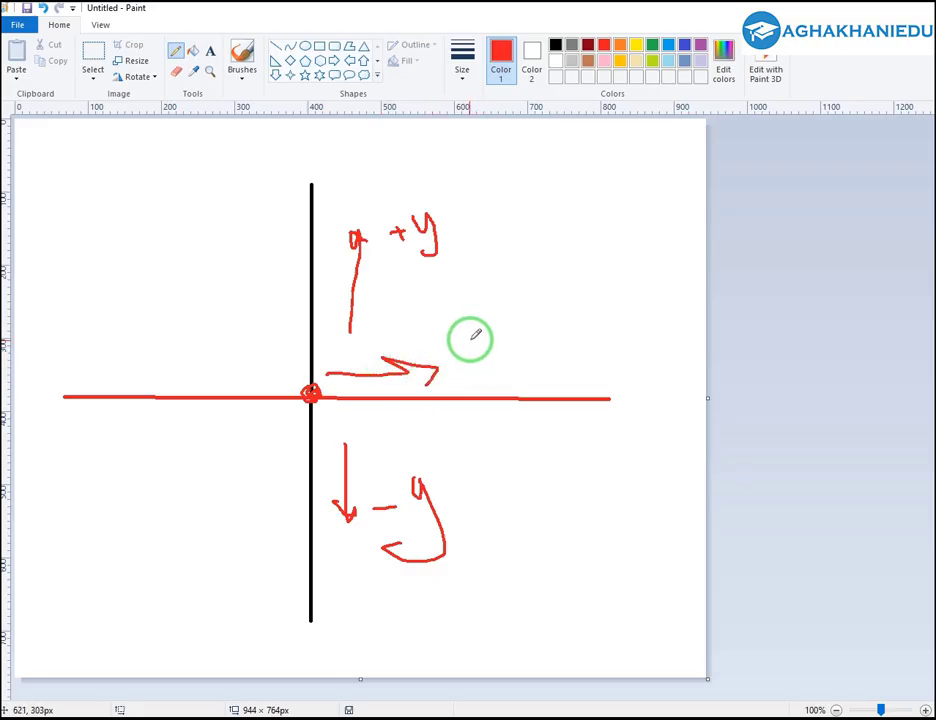
Draw the +x and -x arrows with the -x label, then close Paint without saving.
{"action": "mouse_move", "coordinate": [475, 337]}
{"action": "left_mouse_down"}
{"action": "mouse_move", "coordinate": [452, 340]}
{"action": "mouse_move", "coordinate": [460, 352]}
{"action": "mouse_move", "coordinate": [494, 347]}
{"action": "left_mouse_up"}
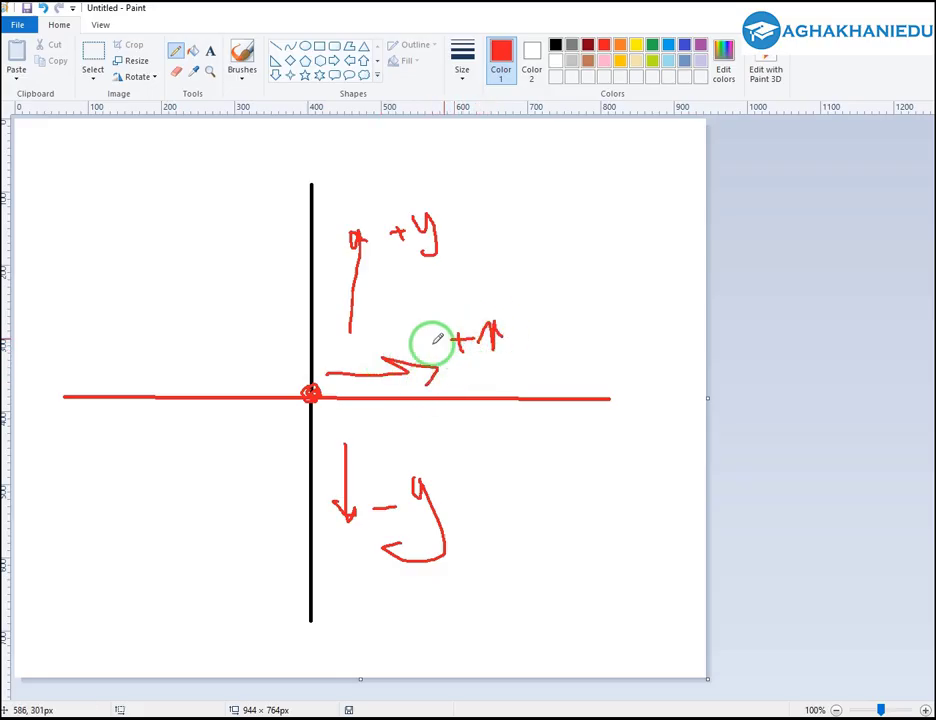
{"action": "mouse_move", "coordinate": [290, 368]}
{"action": "left_mouse_down"}
{"action": "mouse_move", "coordinate": [232, 378]}
{"action": "mouse_move", "coordinate": [249, 386]}
{"action": "left_mouse_up"}
{"action": "mouse_move", "coordinate": [190, 339]}
{"action": "left_mouse_down"}
{"action": "mouse_move", "coordinate": [250, 346]}
{"action": "mouse_move", "coordinate": [285, 322]}
{"action": "left_mouse_up"}
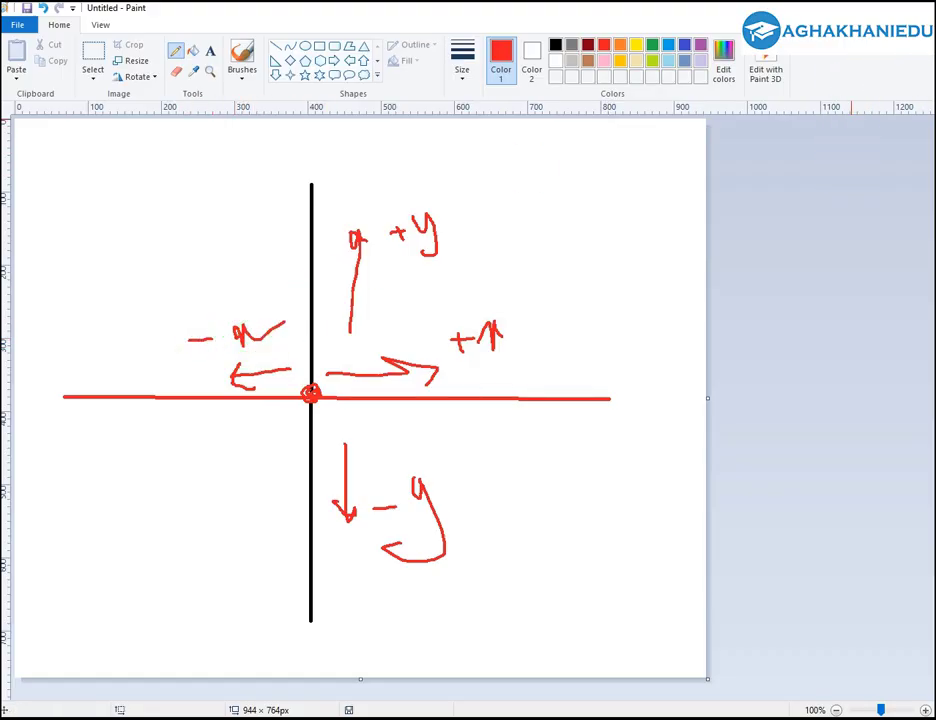
{"action": "left_click", "coordinate": [914, 8]}
{"action": "left_click", "coordinate": [470, 370]}
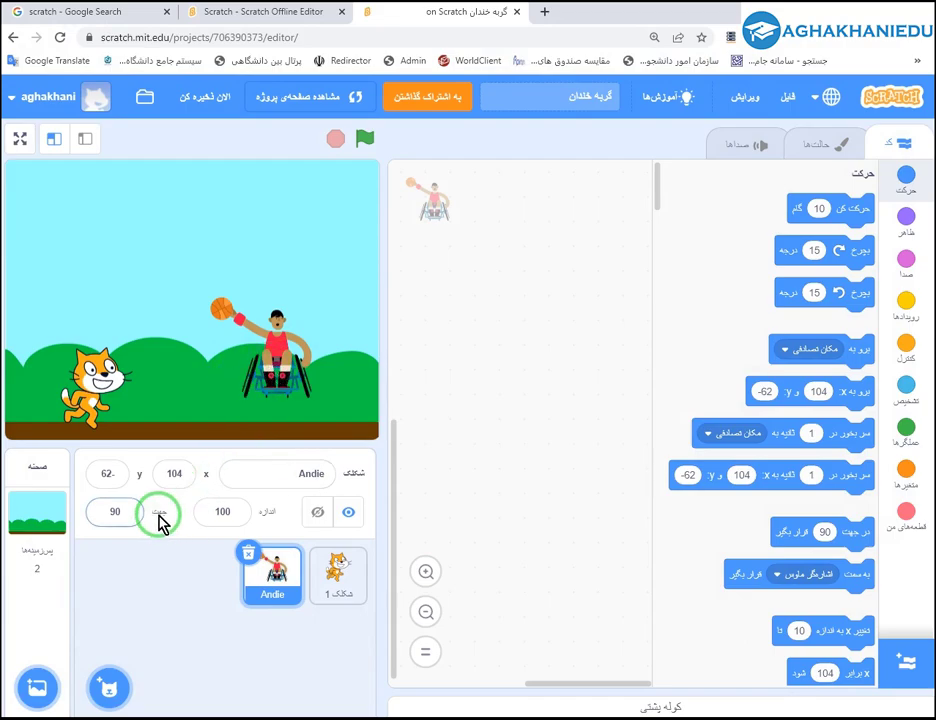
Set Andie's x and y position to 0.
{"action": "left_click", "coordinate": [103, 483]}
{"action": "type", "text": "0"}
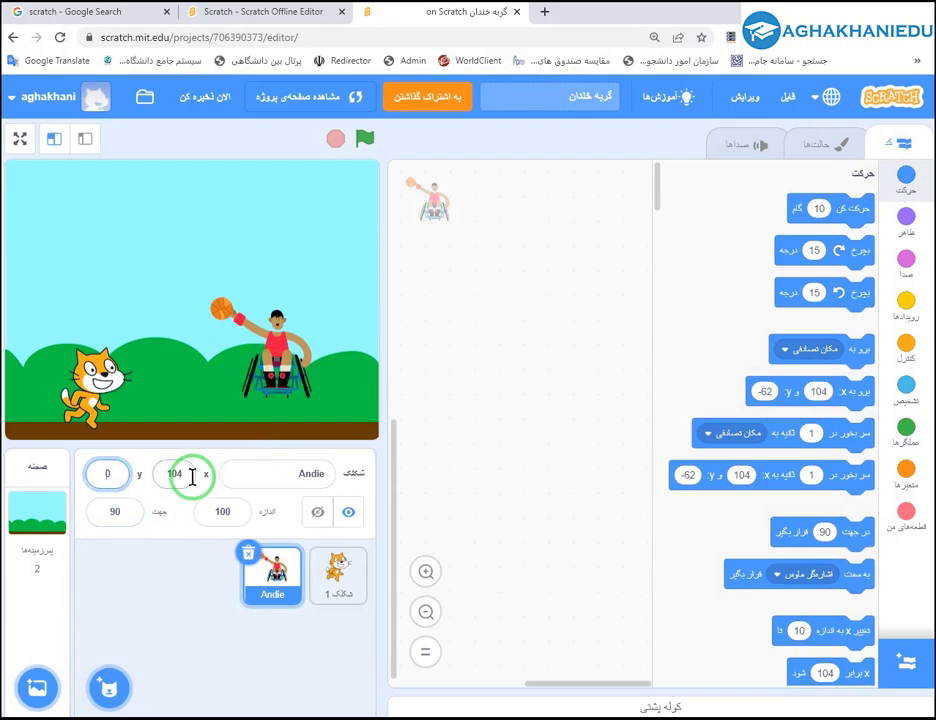
{"action": "left_click", "coordinate": [172, 474]}
{"action": "type", "text": "0"}
{"action": "left_click", "coordinate": [176, 336]}
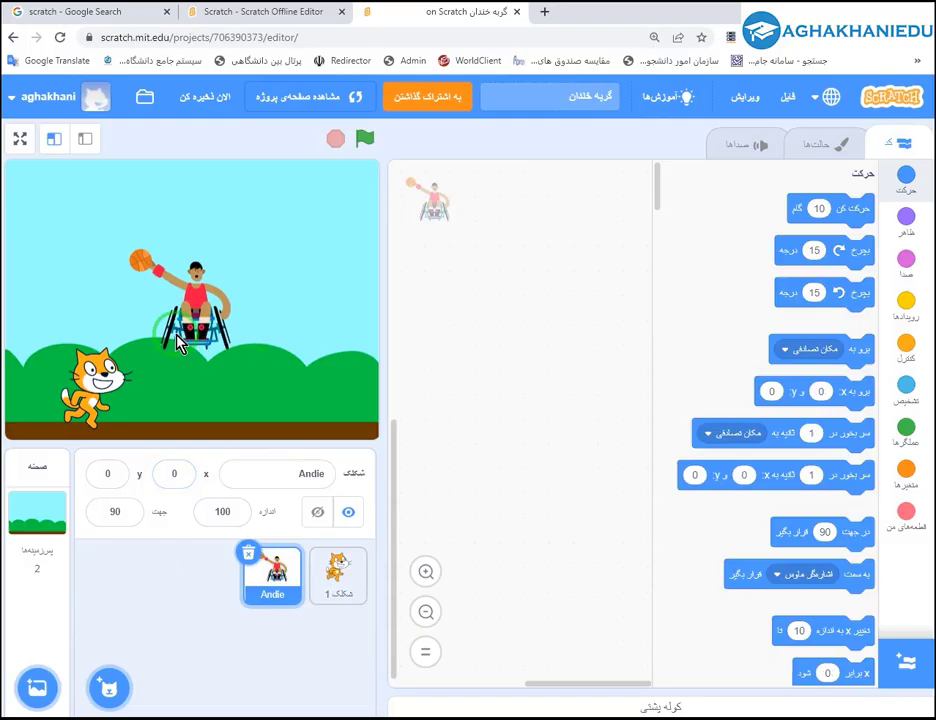
Select the cat sprite and set its x and y position to 0.
{"action": "left_click", "coordinate": [337, 590]}
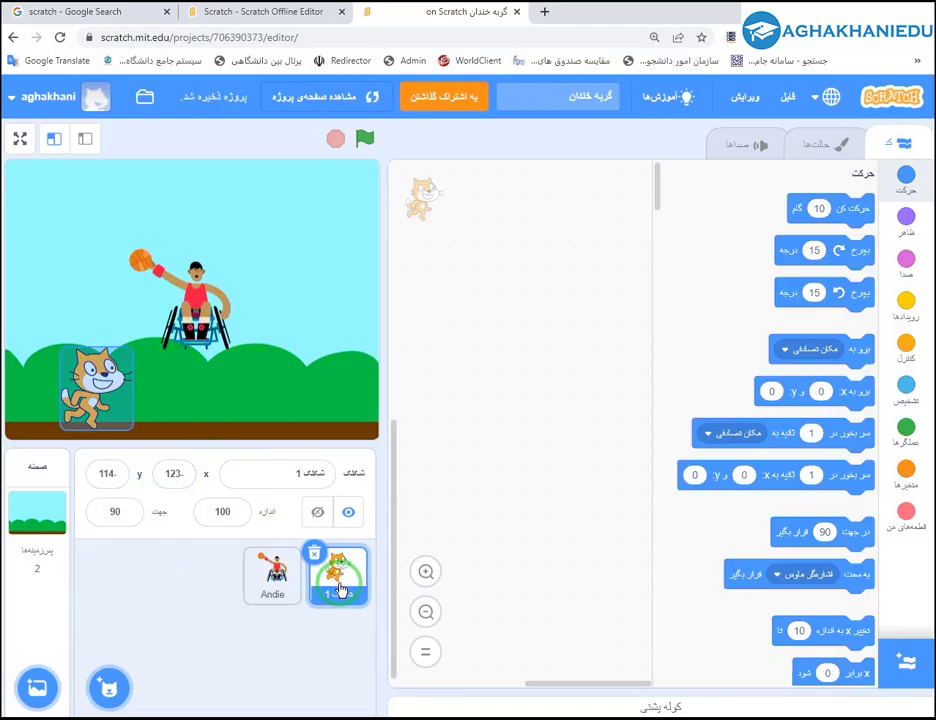
{"action": "left_click", "coordinate": [109, 510]}
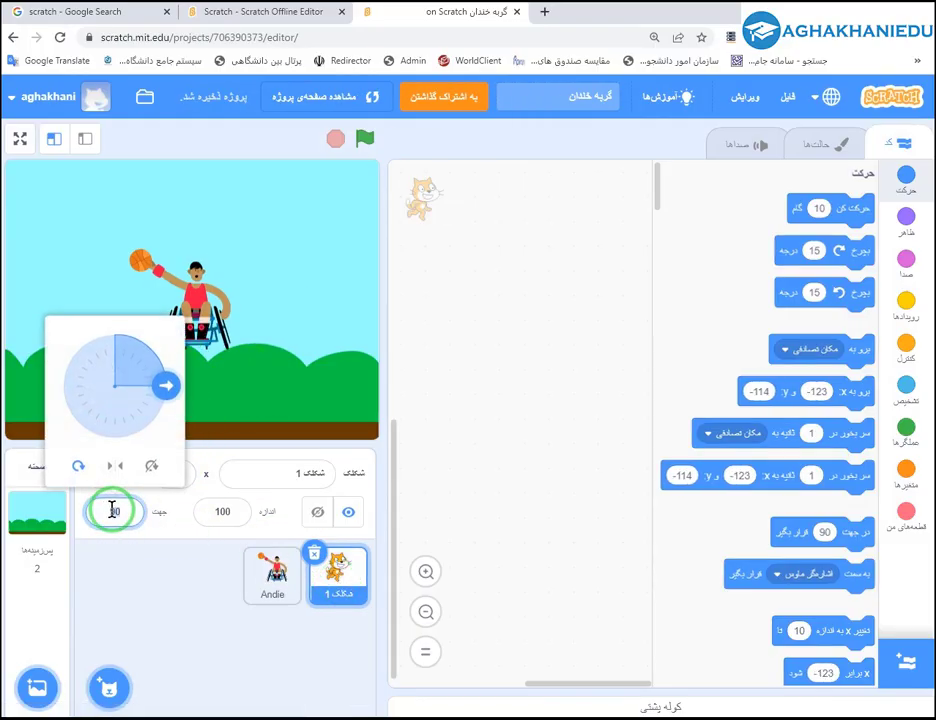
{"action": "left_click", "coordinate": [88, 469]}
{"action": "left_click", "coordinate": [124, 475]}
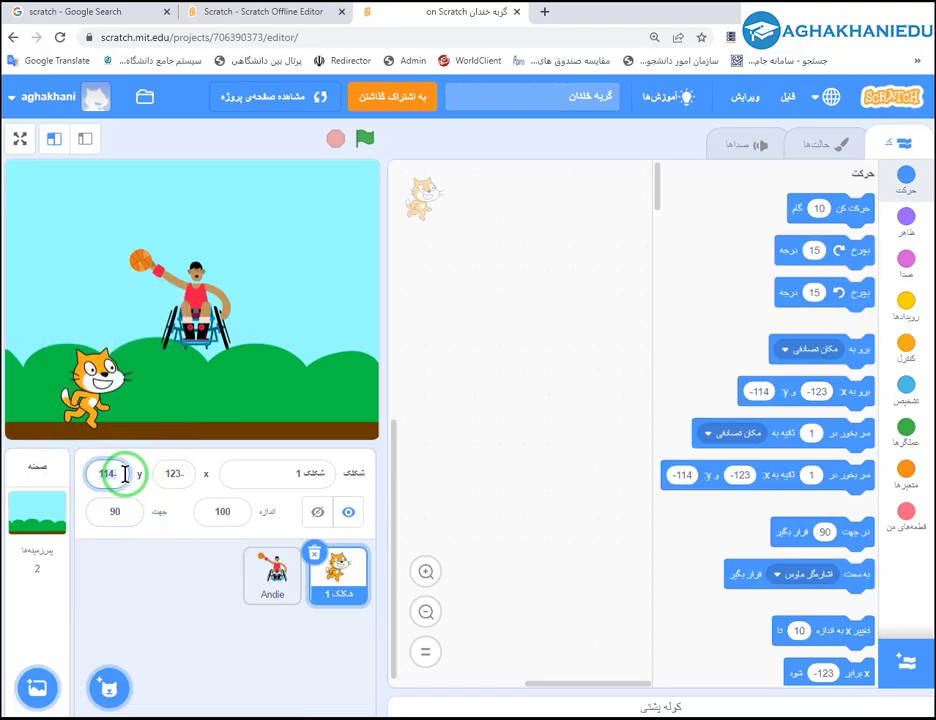
{"action": "type", "text": "0"}
{"action": "left_click", "coordinate": [178, 474]}
{"action": "type", "text": "0"}
{"action": "left_click", "coordinate": [172, 575]}
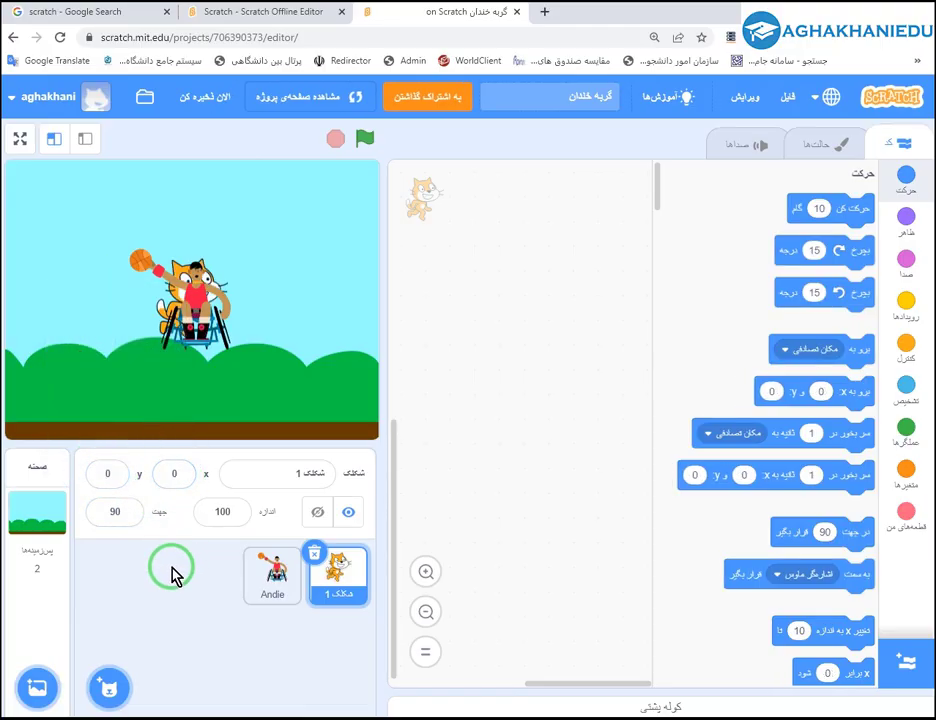
Drag Andie to the stage's upper right.
{"action": "left_click", "coordinate": [186, 291]}
{"action": "left_click_drag", "start_coordinate": [196, 292], "coordinate": [332, 234]}
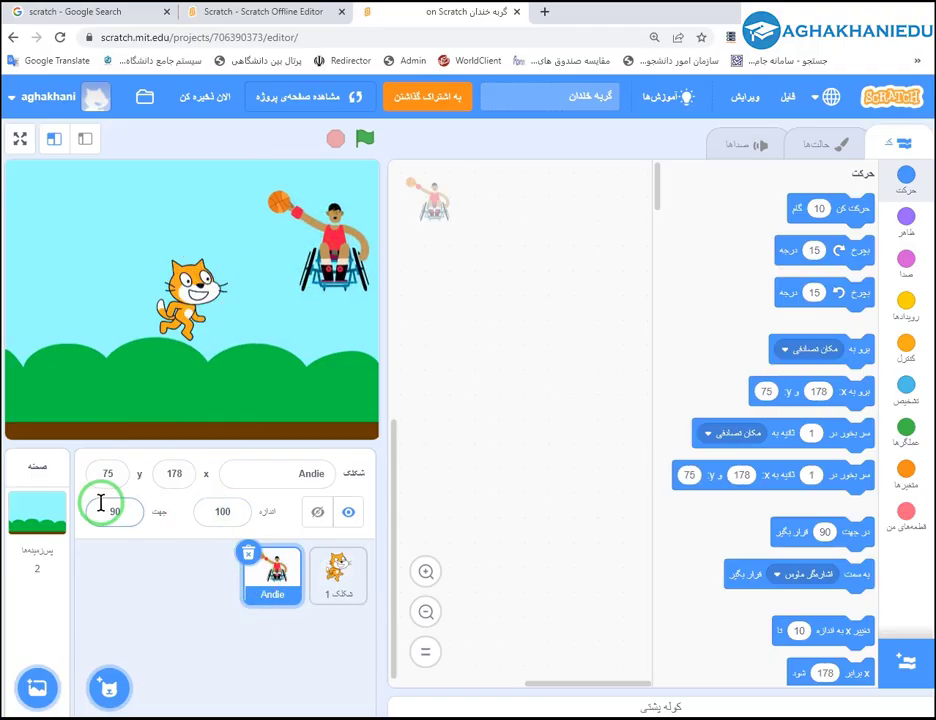
{"action": "left_click", "coordinate": [100, 508]}
{"action": "left_click", "coordinate": [175, 559]}
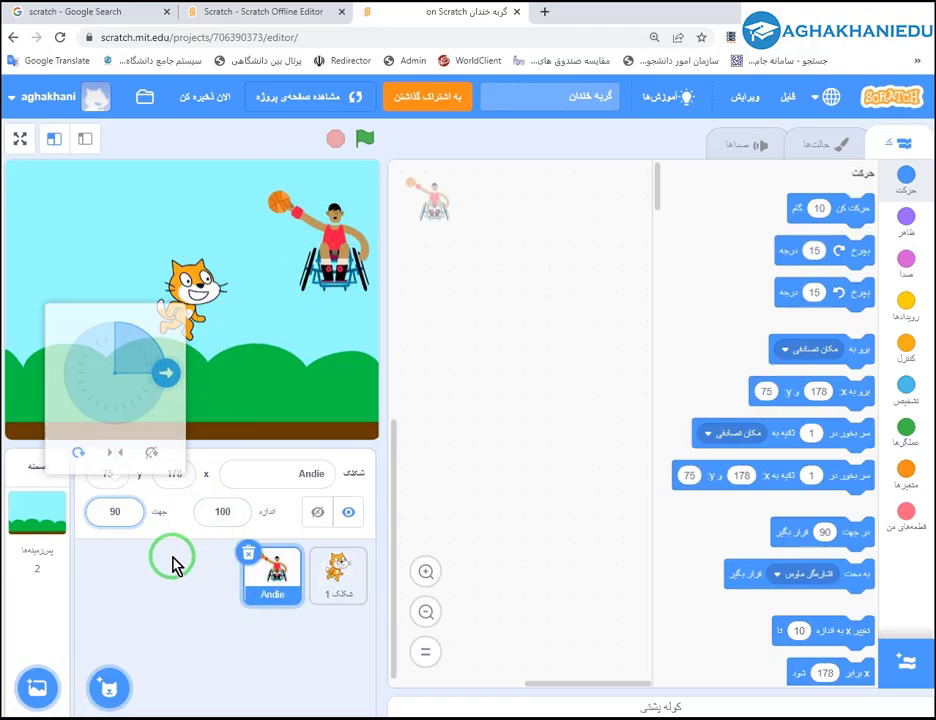
Try cat size 50, then set 200 and place the cat at x -28, y -20.
{"action": "left_click_drag", "start_coordinate": [182, 306], "coordinate": [146, 340]}
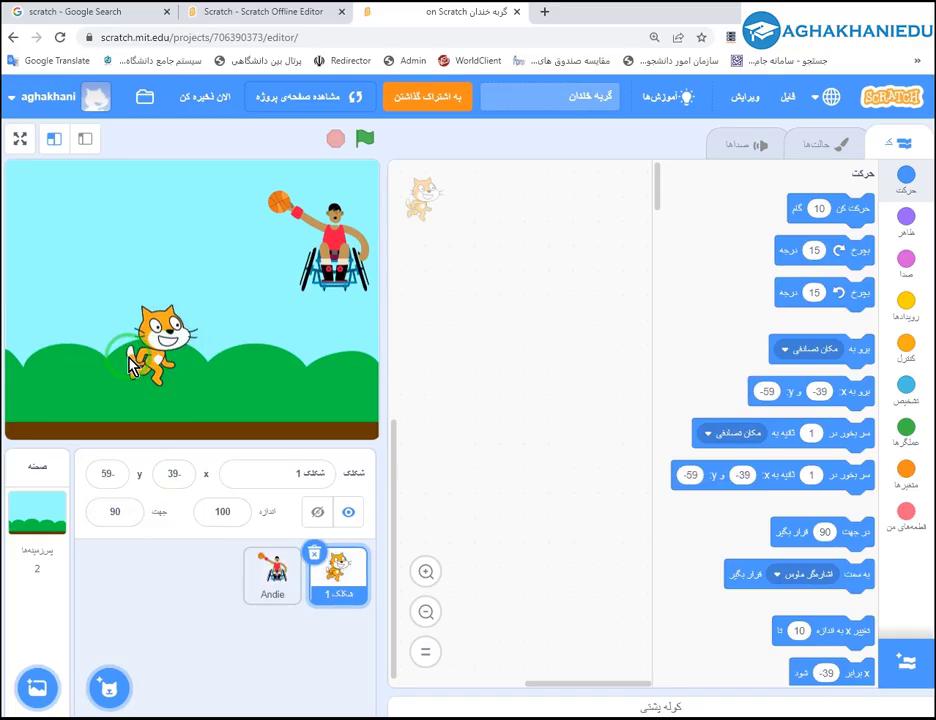
{"action": "left_click", "coordinate": [224, 513]}
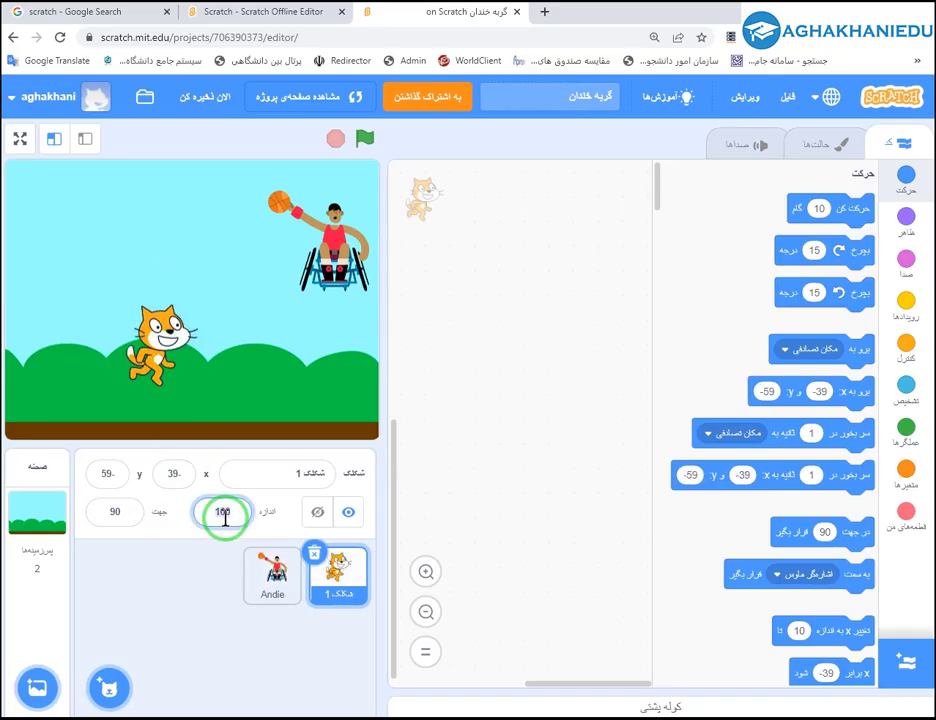
{"action": "type", "text": "50"}
{"action": "key", "text": "Return"}
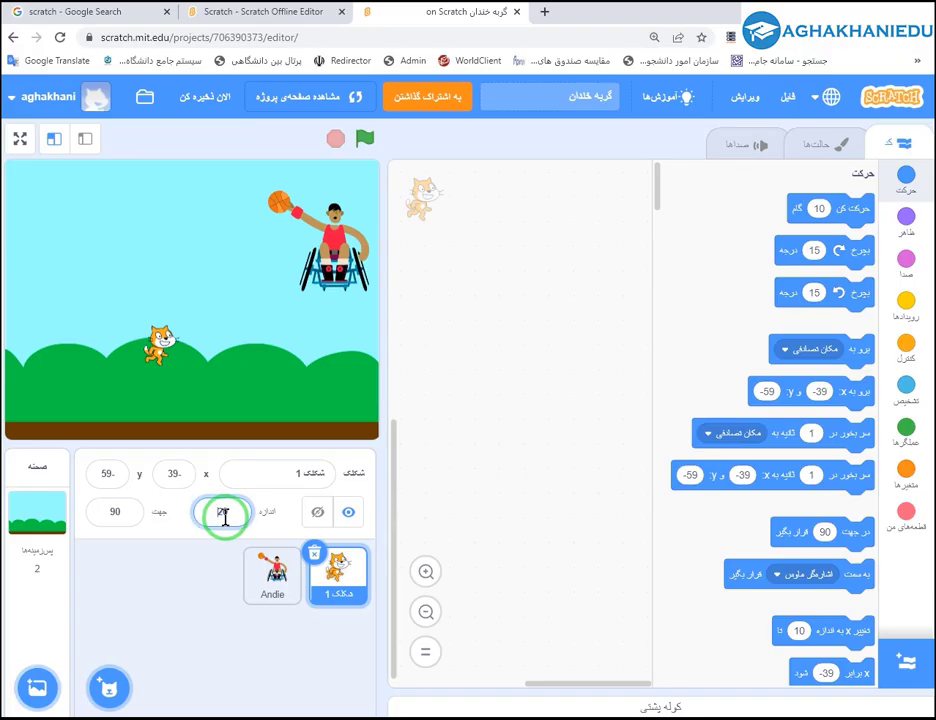
{"action": "type", "text": "0"}
{"action": "key", "text": "Return"}
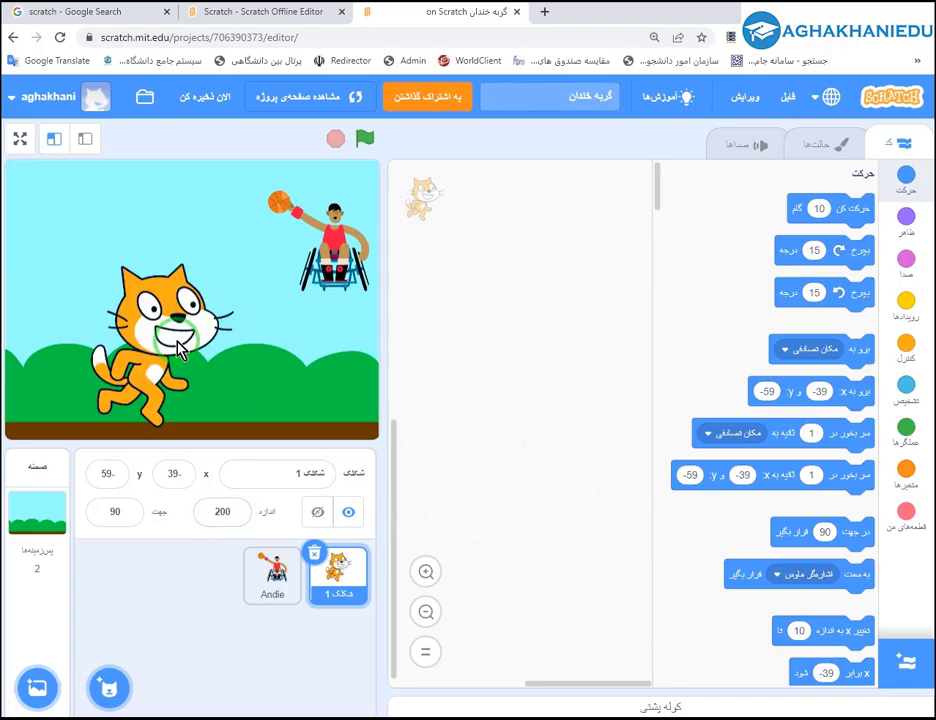
{"action": "left_click_drag", "start_coordinate": [175, 339], "coordinate": [184, 309]}
{"action": "left_click", "coordinate": [228, 513]}
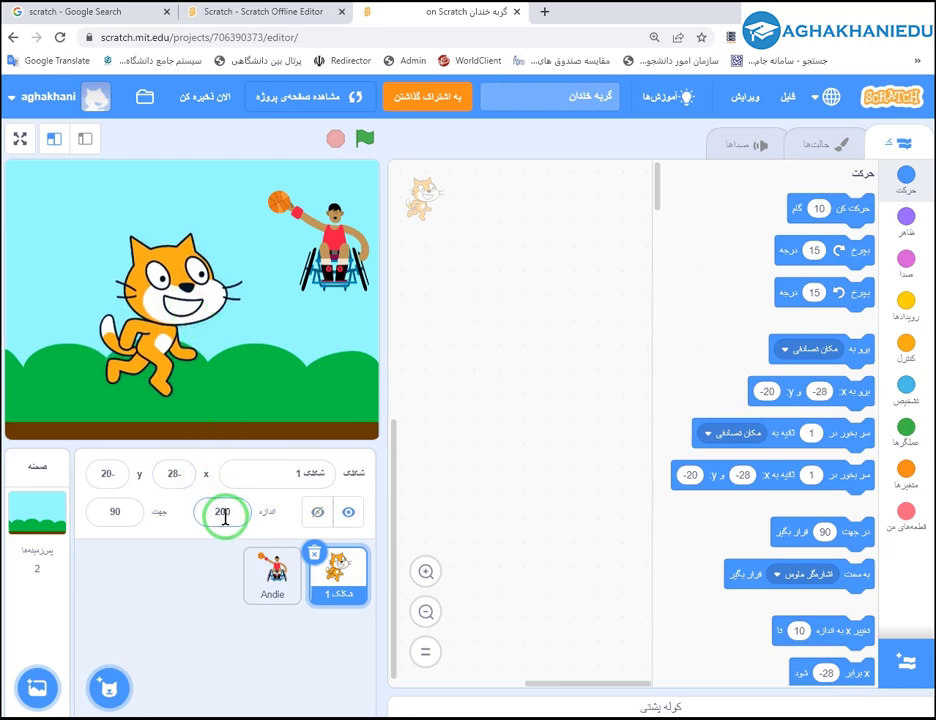
{"action": "left_click", "coordinate": [233, 466]}
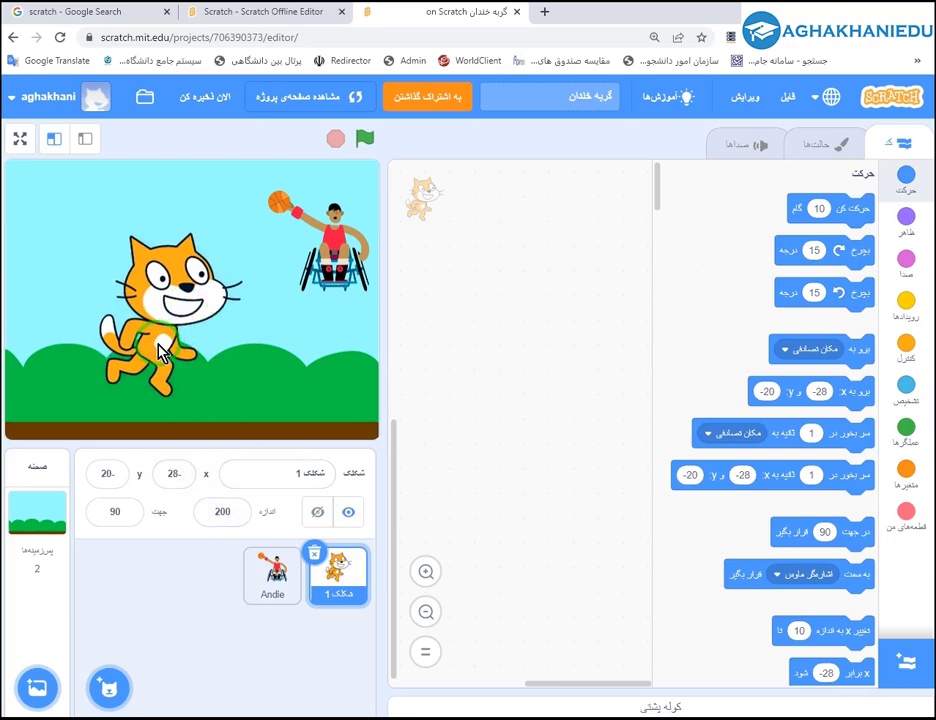
{"action": "left_click", "coordinate": [116, 500]}
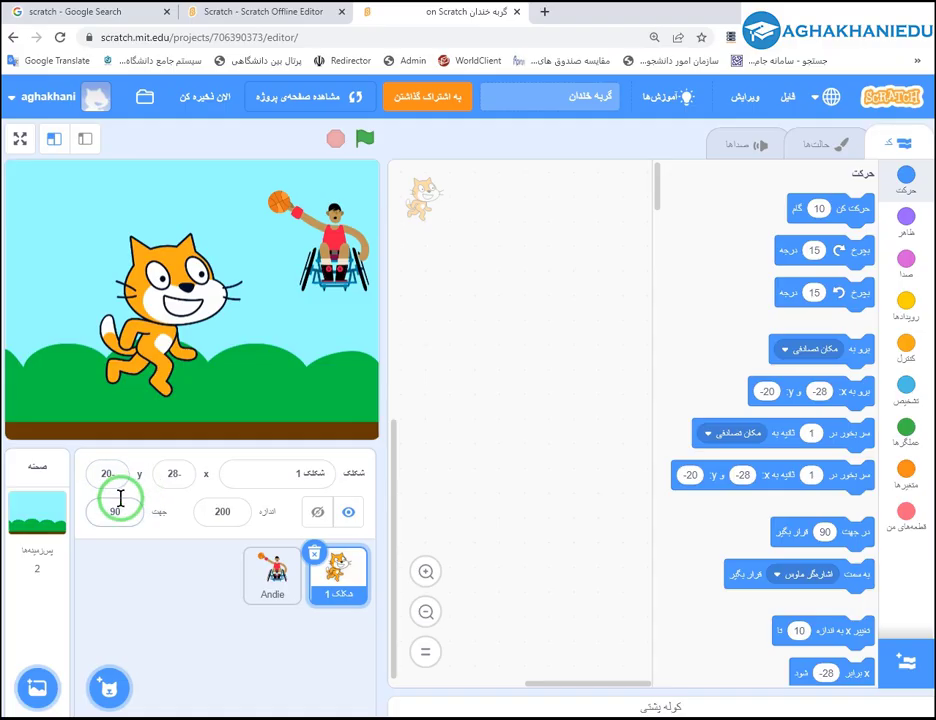
Set the cat's rotation style to left/right and turn it to direction -136.
{"action": "mouse_move", "coordinate": [168, 388]}
{"action": "left_mouse_down"}
{"action": "mouse_move", "coordinate": [169, 410]}
{"action": "mouse_move", "coordinate": [134, 432]}
{"action": "mouse_move", "coordinate": [155, 384]}
{"action": "mouse_move", "coordinate": [56, 395]}
{"action": "mouse_move", "coordinate": [159, 380]}
{"action": "mouse_move", "coordinate": [162, 415]}
{"action": "mouse_move", "coordinate": [163, 397]}
{"action": "mouse_move", "coordinate": [142, 439]}
{"action": "mouse_move", "coordinate": [172, 387]}
{"action": "mouse_move", "coordinate": [165, 384]}
{"action": "left_mouse_up"}
{"action": "left_click", "coordinate": [121, 506]}
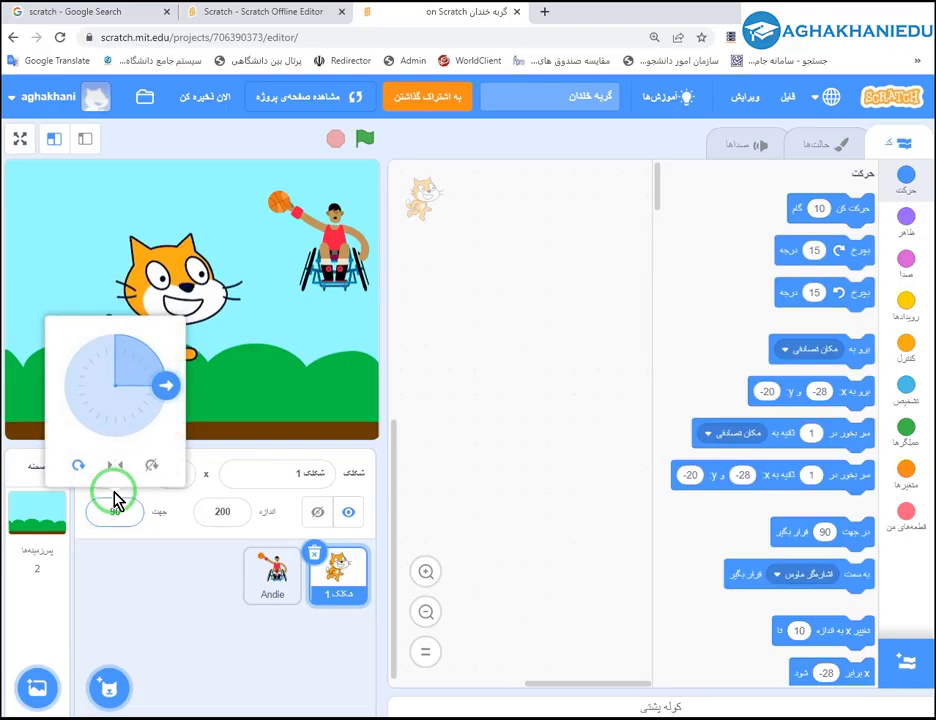
{"action": "left_click", "coordinate": [122, 465]}
{"action": "left_click", "coordinate": [112, 467]}
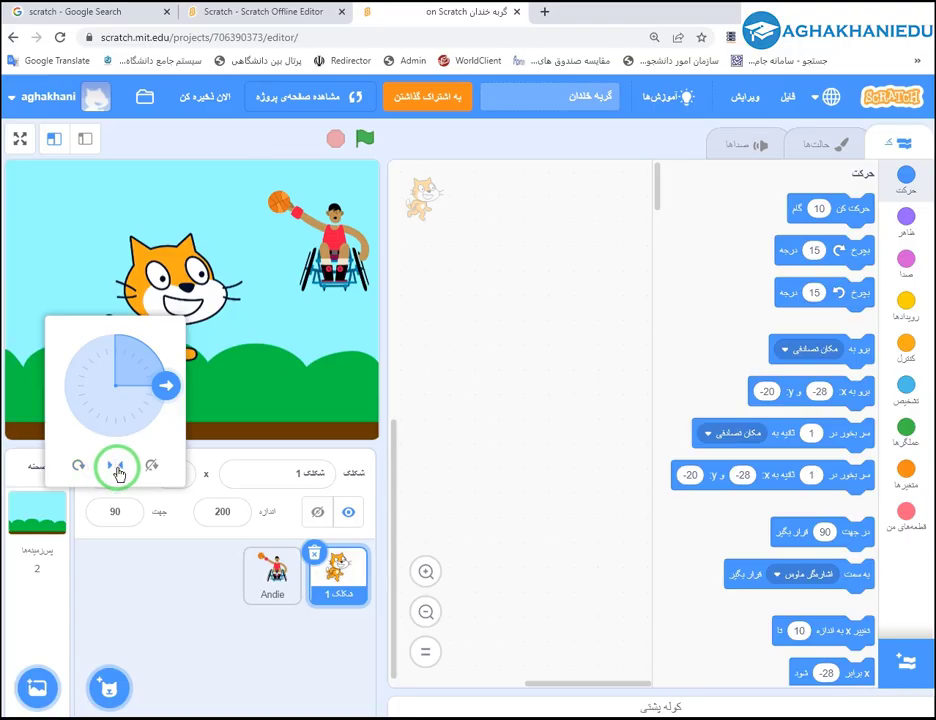
{"action": "left_click_drag", "start_coordinate": [166, 385], "coordinate": [75, 393]}
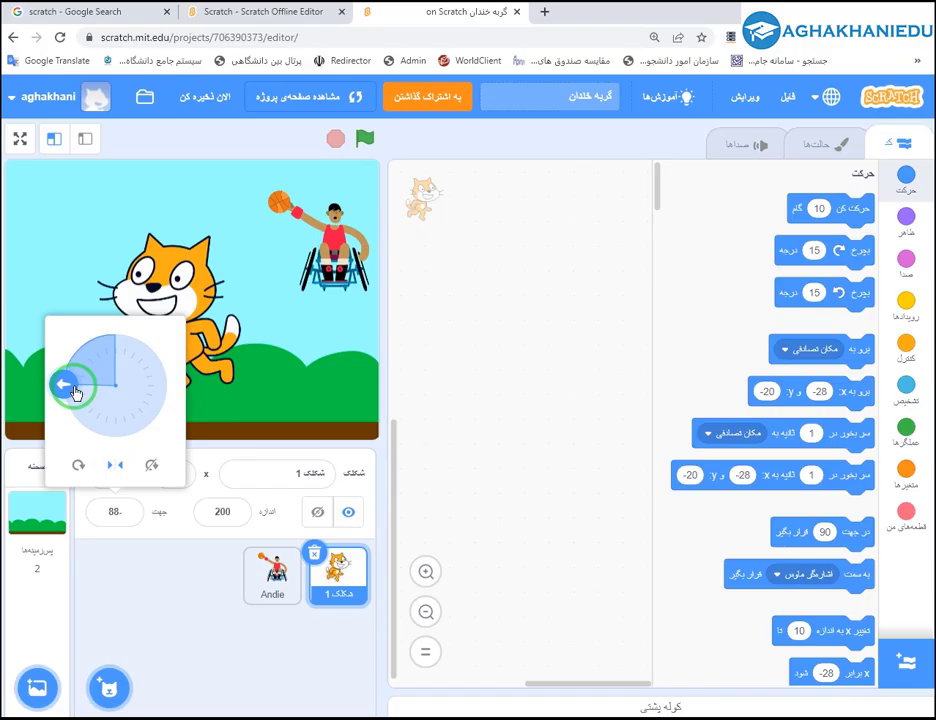
{"action": "left_click_drag", "start_coordinate": [75, 393], "coordinate": [79, 420]}
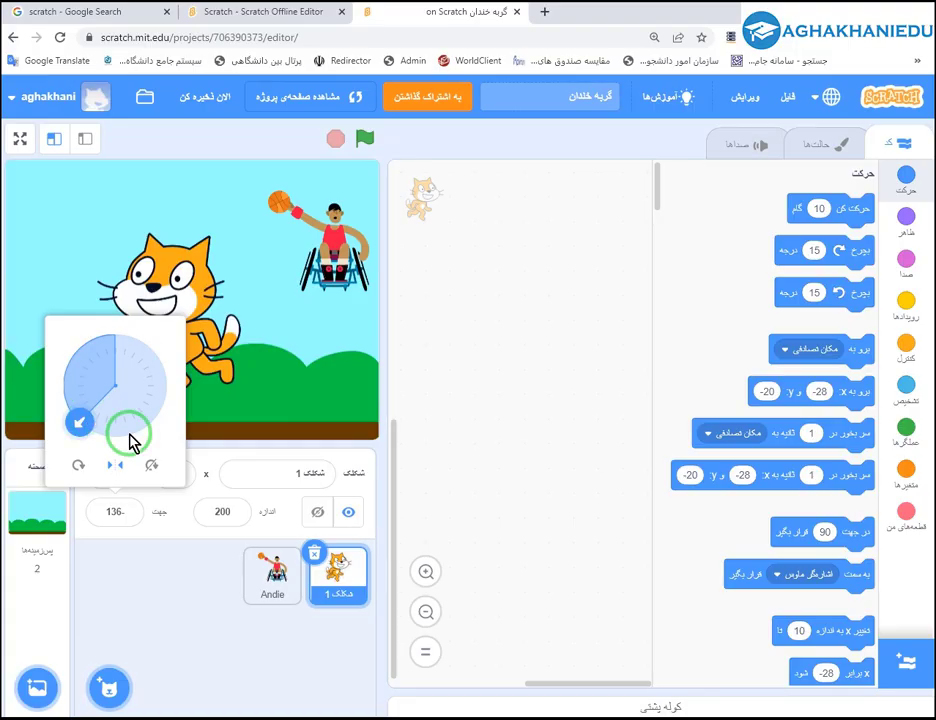
{"action": "left_click", "coordinate": [211, 461]}
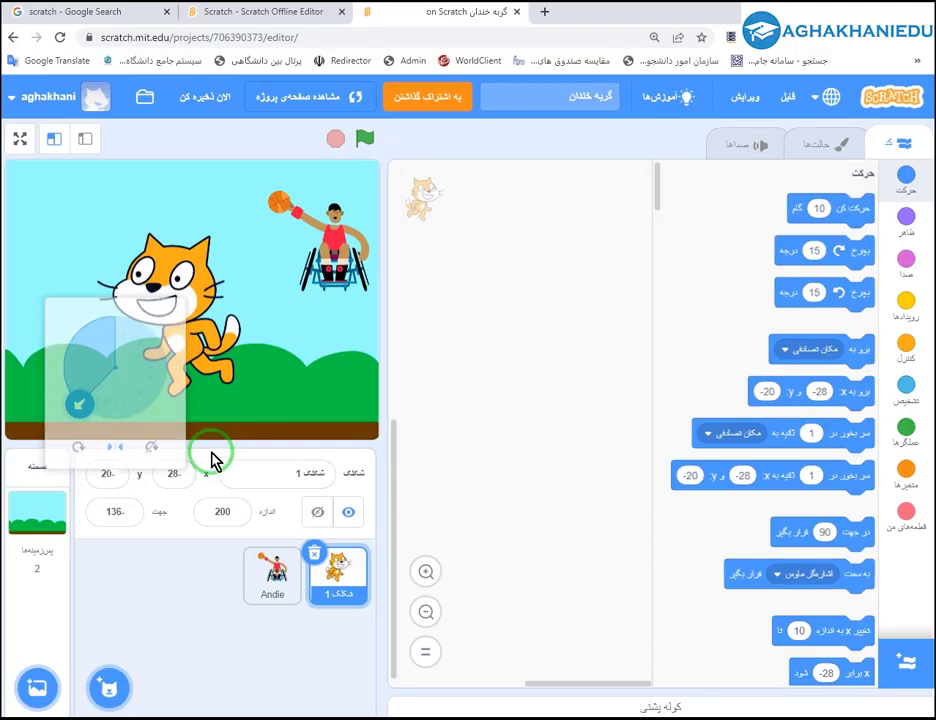
Toggle Show/Hide for Sprite1 several times, finishing with Hide selected.
{"action": "left_click", "coordinate": [316, 515]}
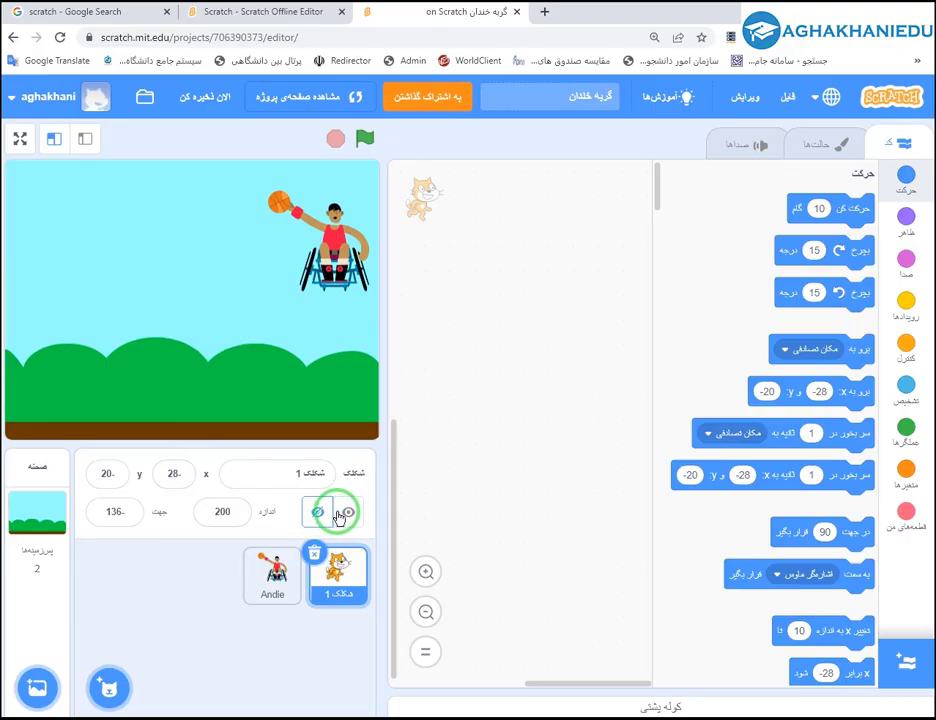
{"action": "left_click", "coordinate": [341, 513]}
{"action": "left_click", "coordinate": [319, 517]}
{"action": "left_click", "coordinate": [347, 515]}
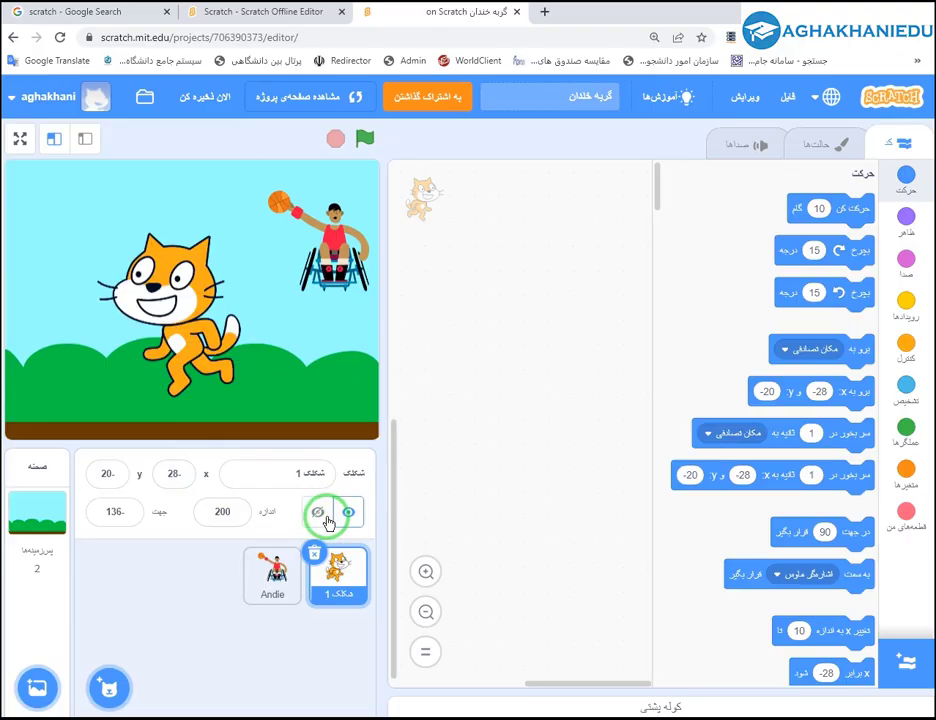
{"action": "left_click", "coordinate": [320, 519]}
{"action": "left_click", "coordinate": [349, 516]}
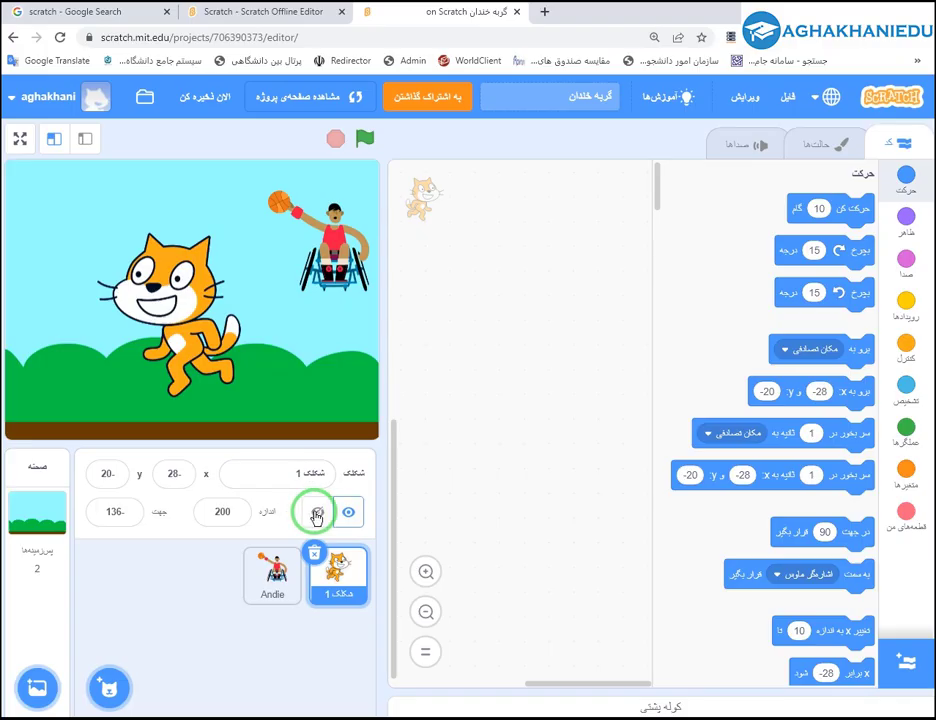
{"action": "left_click", "coordinate": [316, 514]}
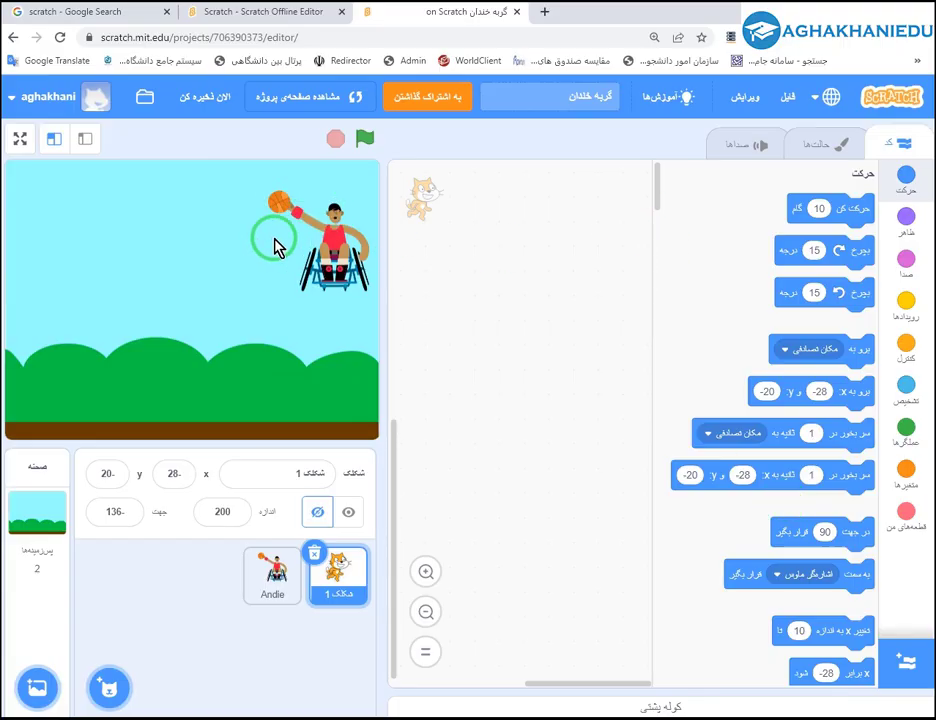
Drag Andie across the stage to the lower-left grass at x -129, y -91 and select its thumbnail.
{"action": "left_click_drag", "start_coordinate": [328, 268], "coordinate": [350, 366]}
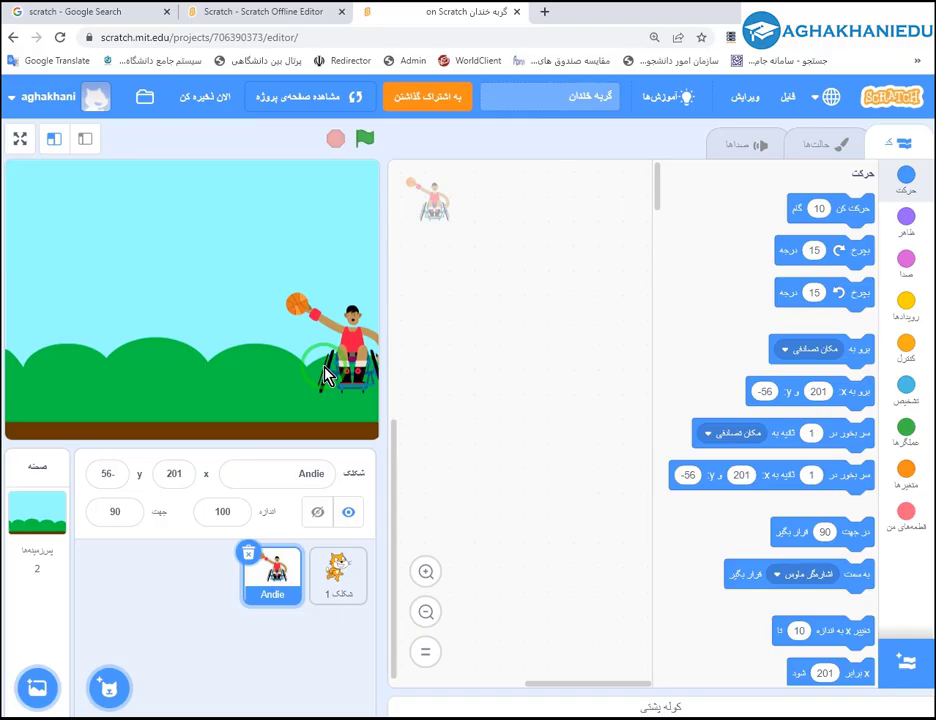
{"action": "left_click_drag", "start_coordinate": [327, 375], "coordinate": [145, 368]}
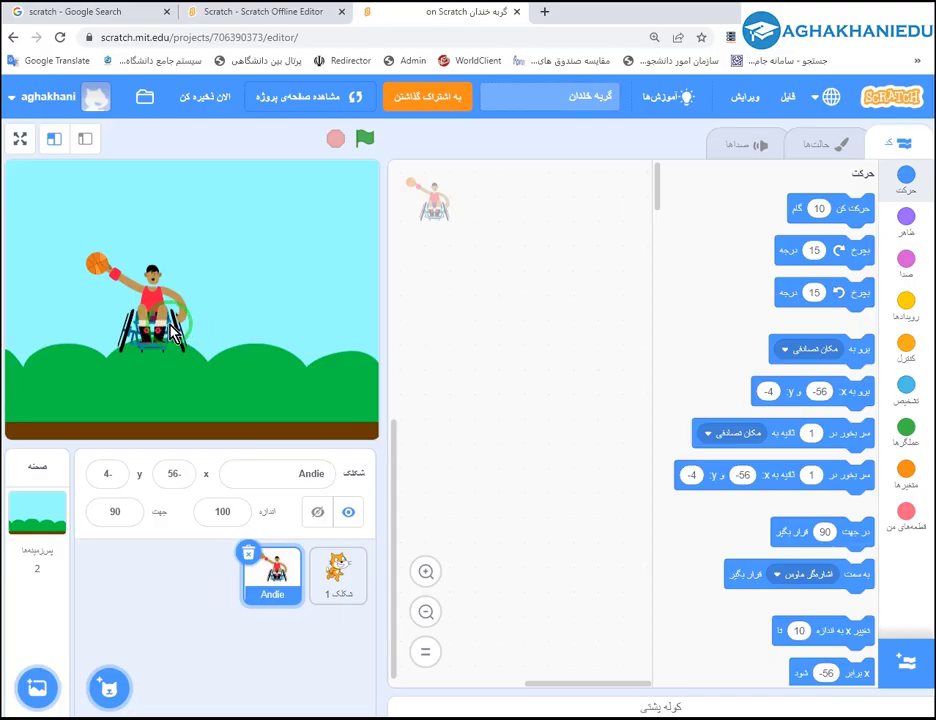
{"action": "left_click_drag", "start_coordinate": [157, 325], "coordinate": [97, 392]}
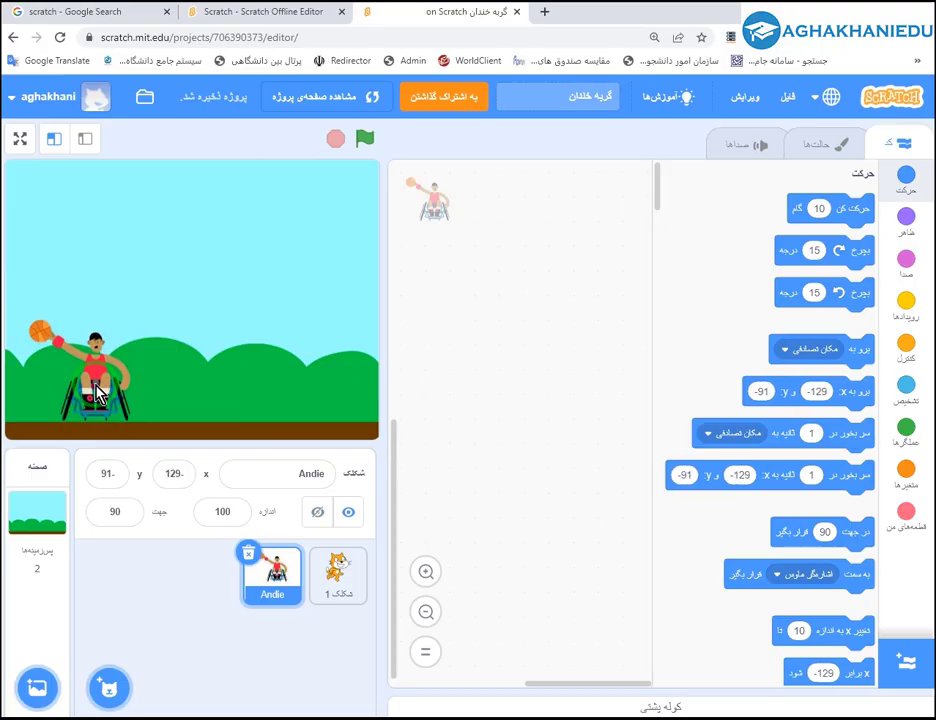
{"action": "left_click", "coordinate": [268, 577]}
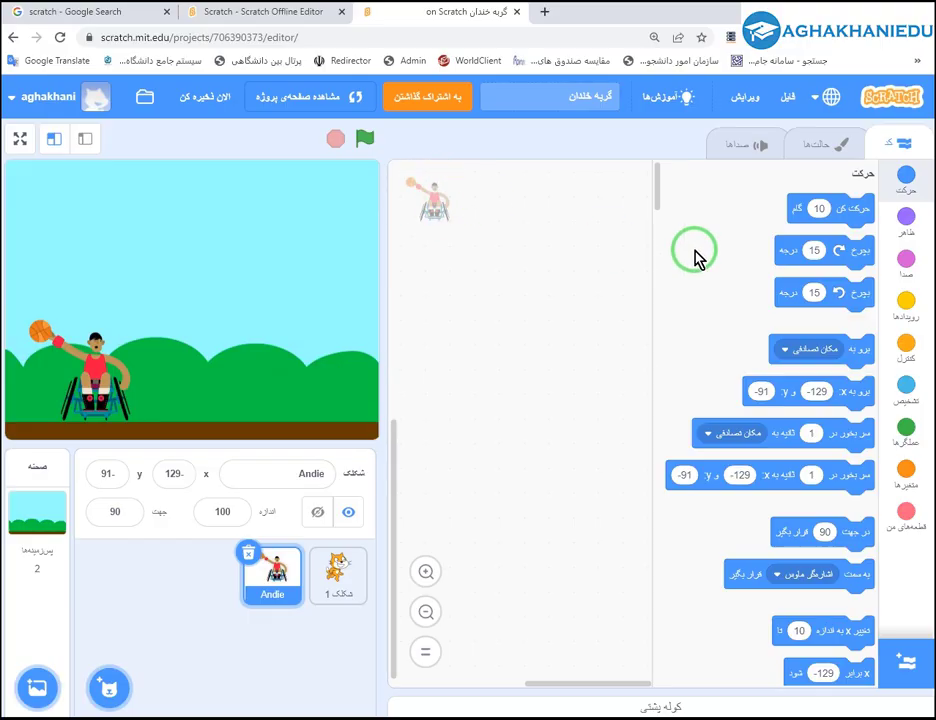
Add a move block to Andie's code and run it with 20, 100, then 1 steps.
{"action": "left_click", "coordinate": [856, 211]}
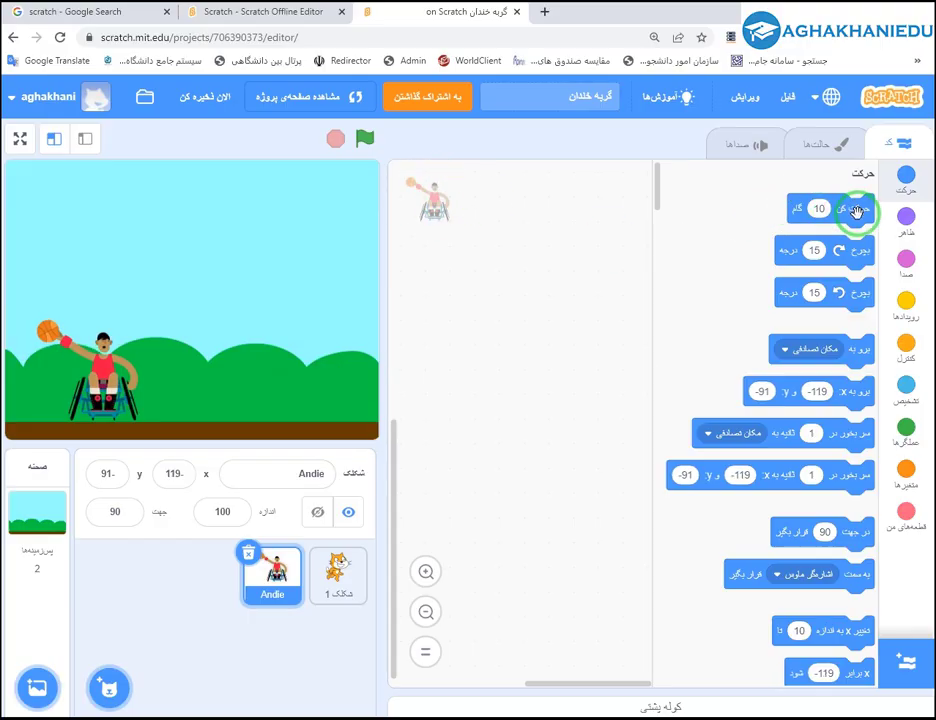
{"action": "left_click_drag", "start_coordinate": [856, 211], "coordinate": [586, 251]}
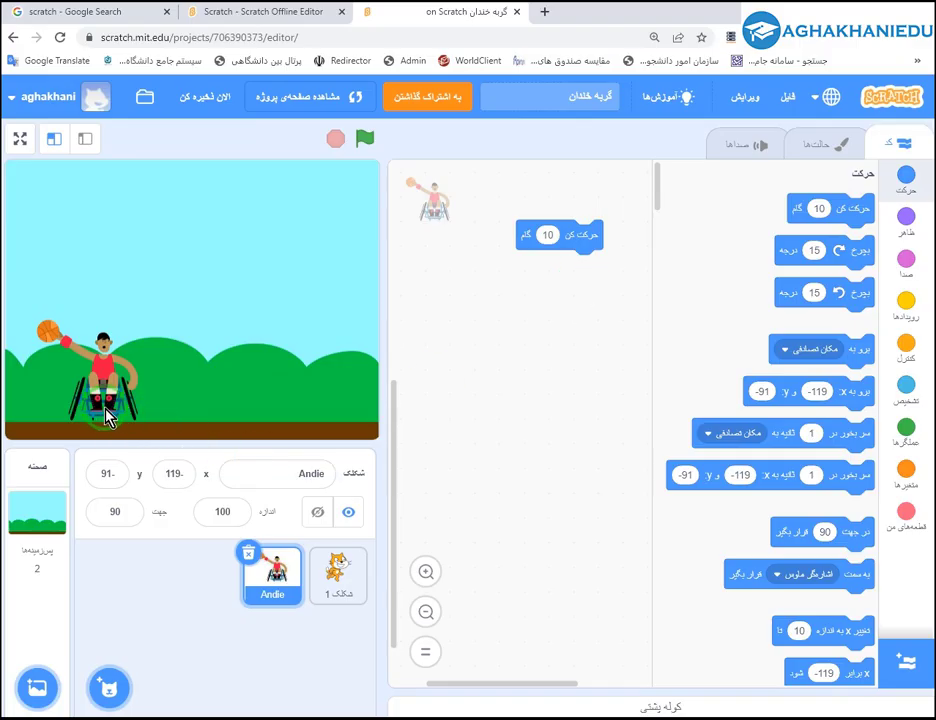
{"action": "left_click", "coordinate": [551, 236]}
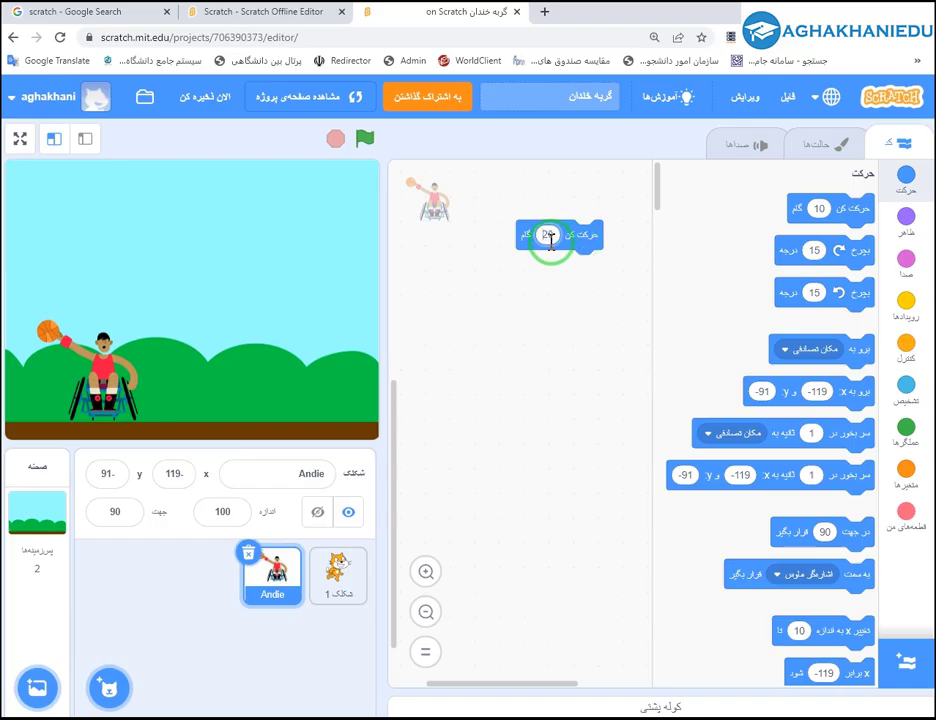
{"action": "left_click", "coordinate": [572, 235]}
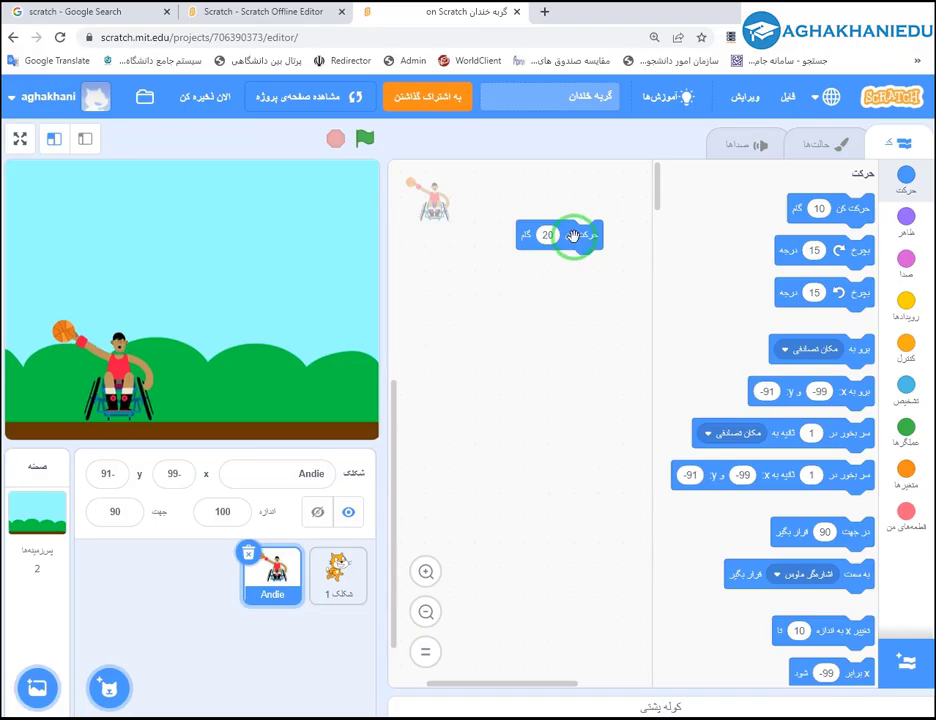
{"action": "left_click", "coordinate": [548, 235]}
{"action": "left_click", "coordinate": [453, 365]}
{"action": "left_click", "coordinate": [581, 240]}
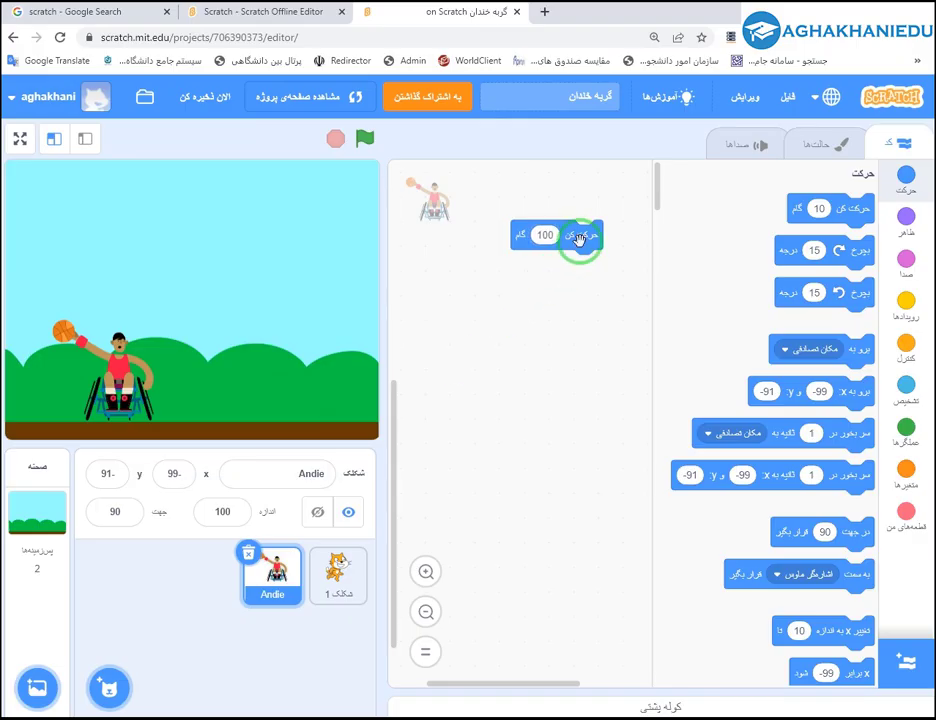
{"action": "left_click", "coordinate": [549, 234]}
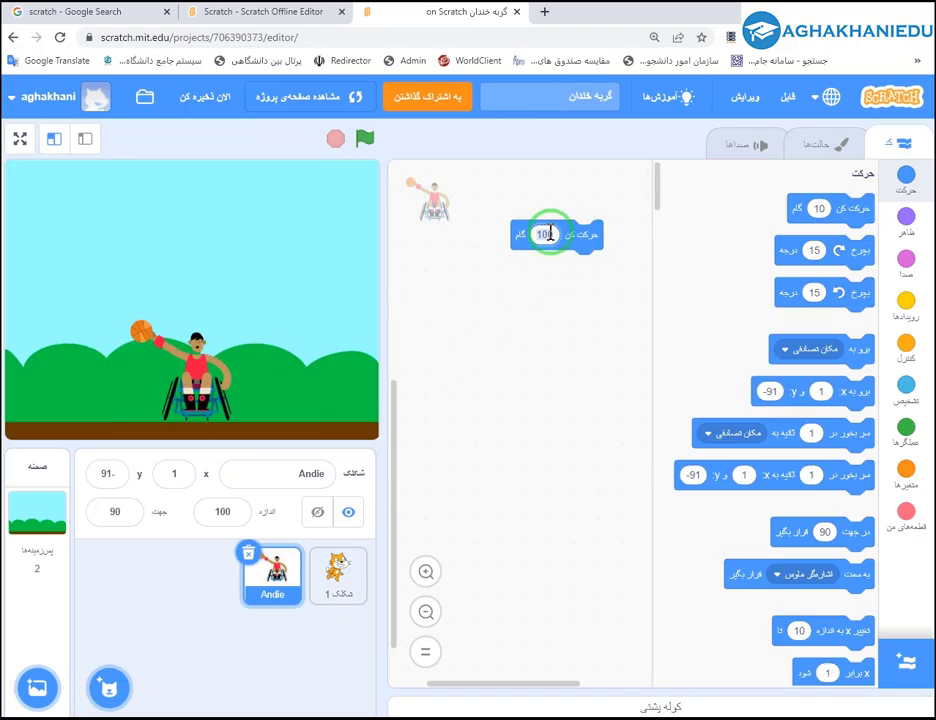
{"action": "type", "text": "1"}
{"action": "left_click", "coordinate": [552, 277]}
{"action": "left_click", "coordinate": [565, 234]}
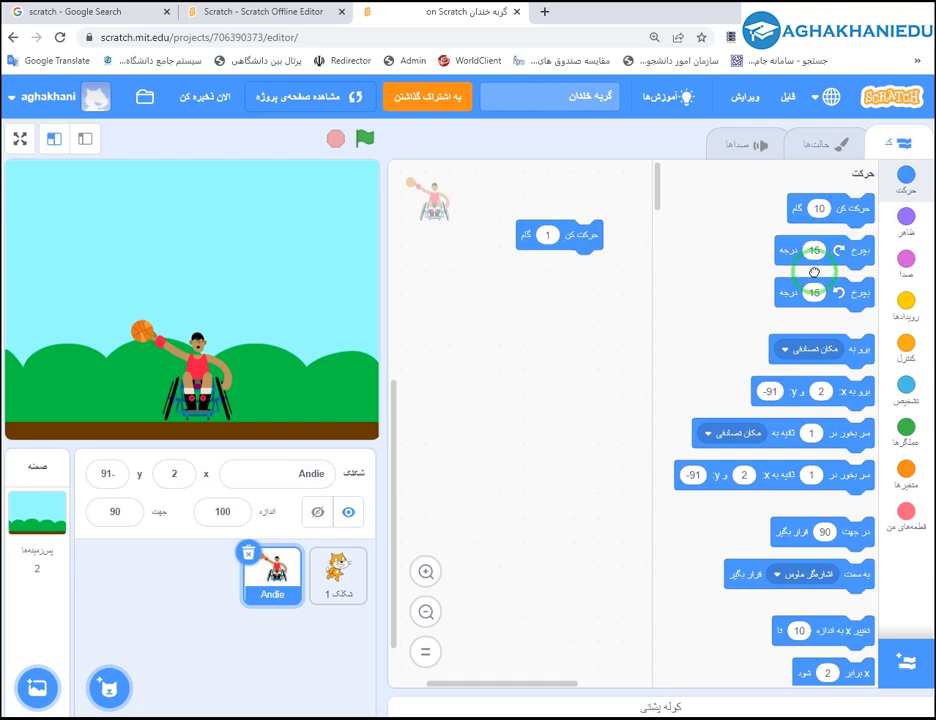
Add a turn-right block, set it to 90 degrees, and run it on Andie.
{"action": "left_click_drag", "start_coordinate": [840, 252], "coordinate": [555, 347]}
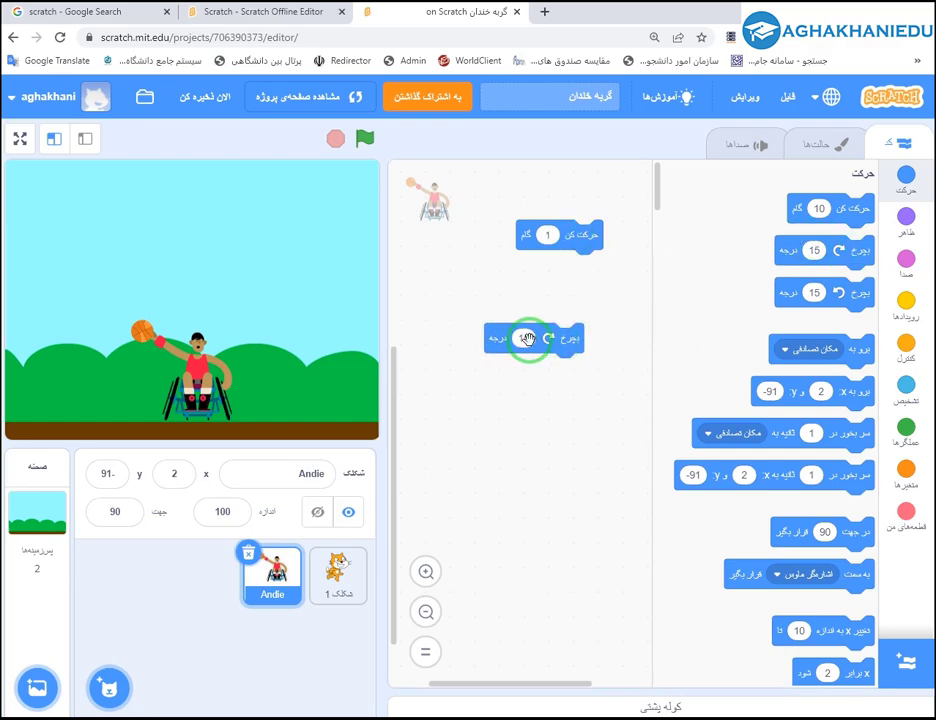
{"action": "left_click", "coordinate": [553, 339]}
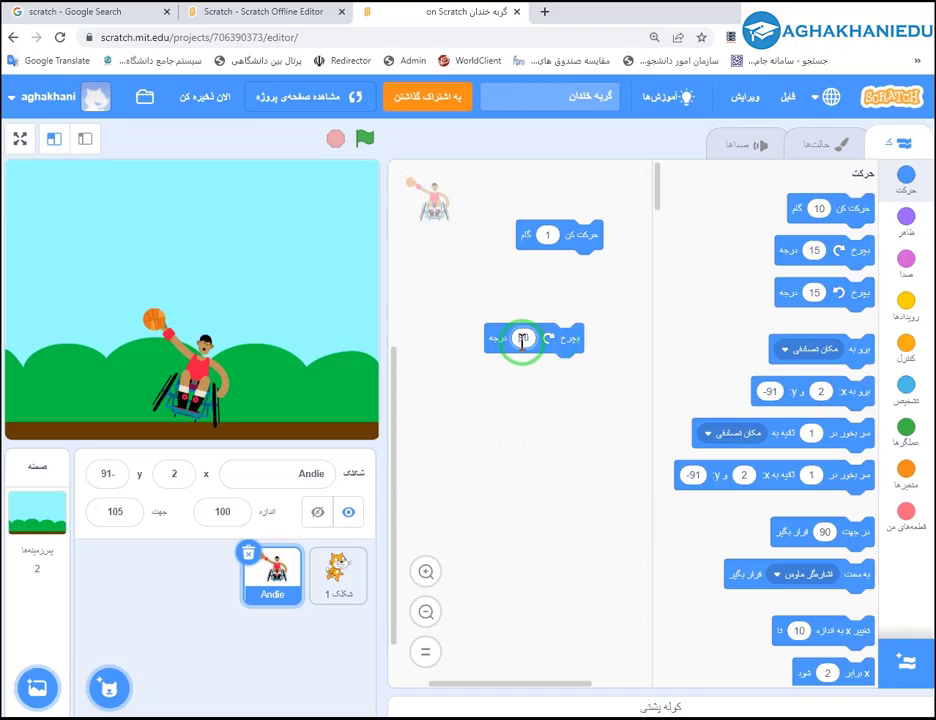
{"action": "left_click", "coordinate": [558, 344]}
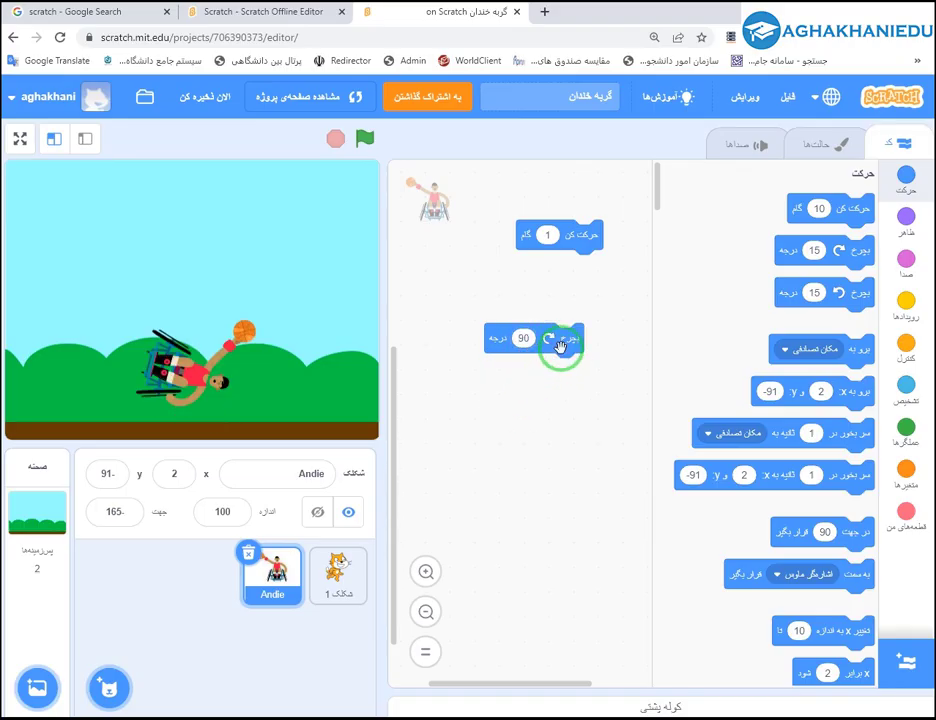
Add a move 10 steps block to the cat's code and make the cat visible again.
{"action": "left_click", "coordinate": [340, 574]}
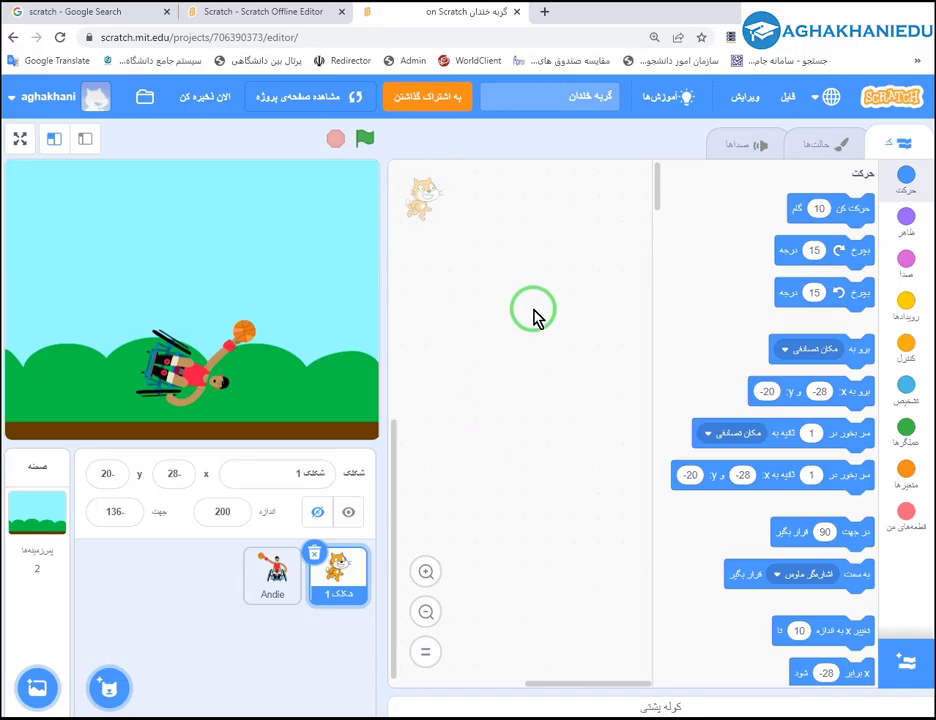
{"action": "left_click_drag", "start_coordinate": [852, 216], "coordinate": [550, 310]}
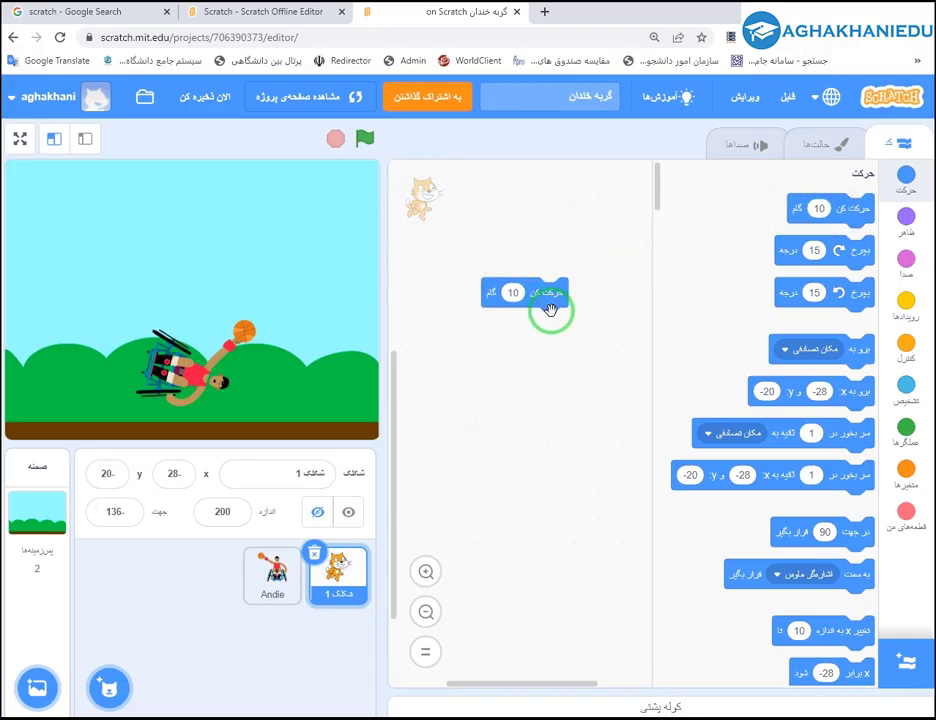
{"action": "left_click", "coordinate": [348, 511]}
Set the cat's size to 50, then back to 100, placing it at the stage's lower right.
{"action": "left_click_drag", "start_coordinate": [230, 278], "coordinate": [364, 284]}
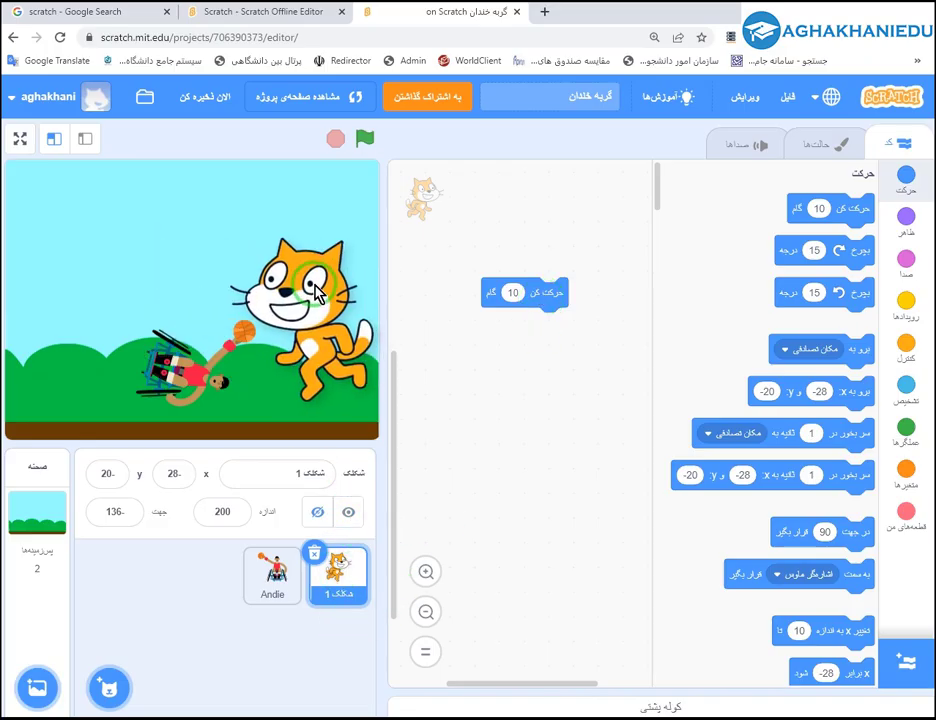
{"action": "left_click", "coordinate": [233, 509]}
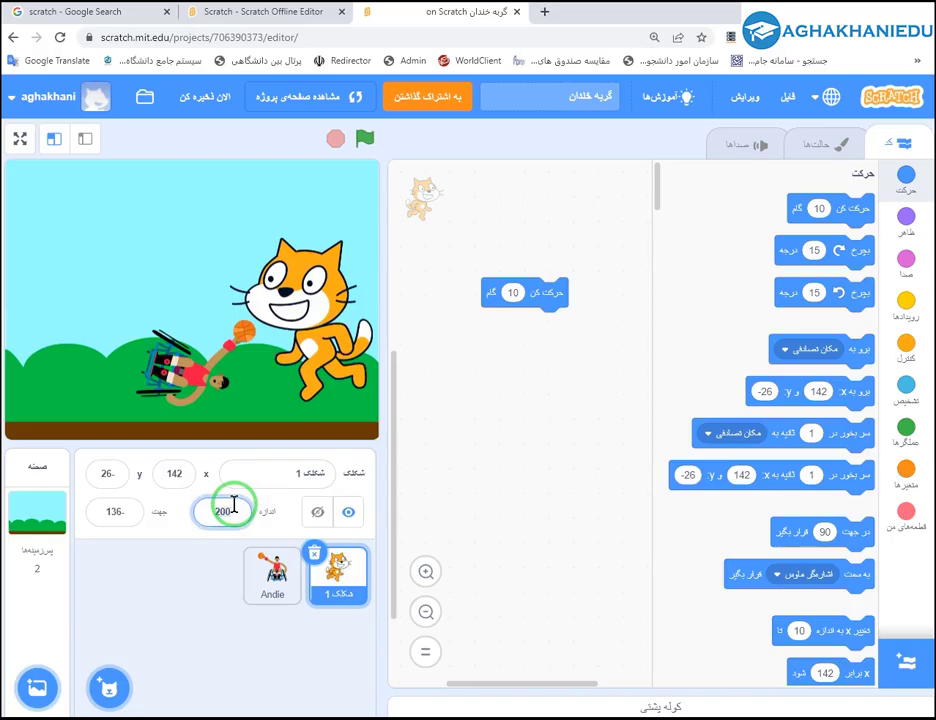
{"action": "type", "text": "50"}
{"action": "key", "text": "Return"}
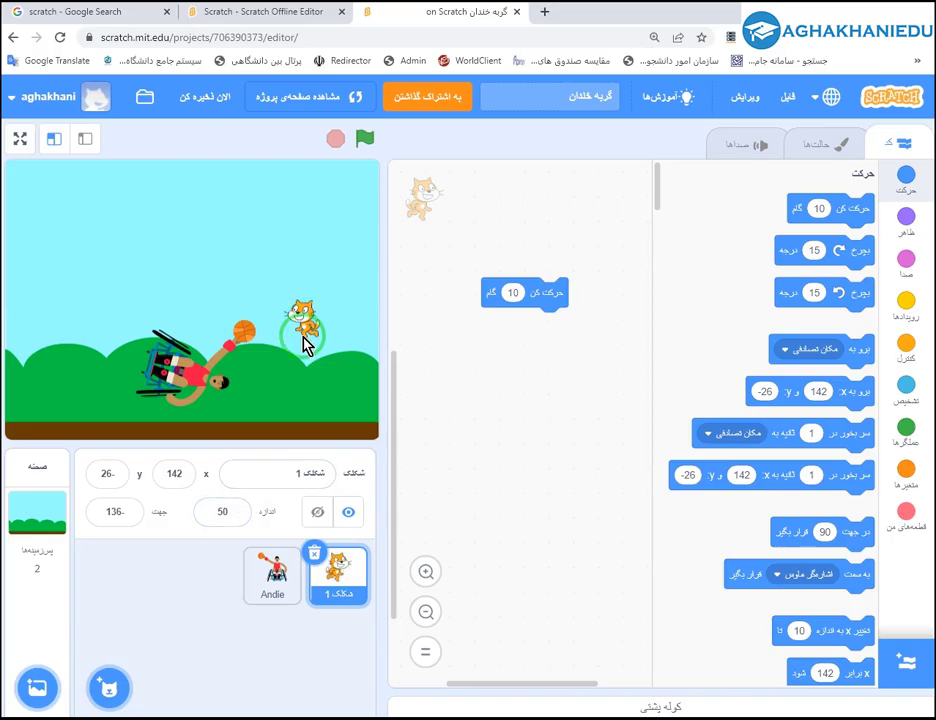
{"action": "left_click", "coordinate": [200, 520]}
{"action": "type", "text": "100"}
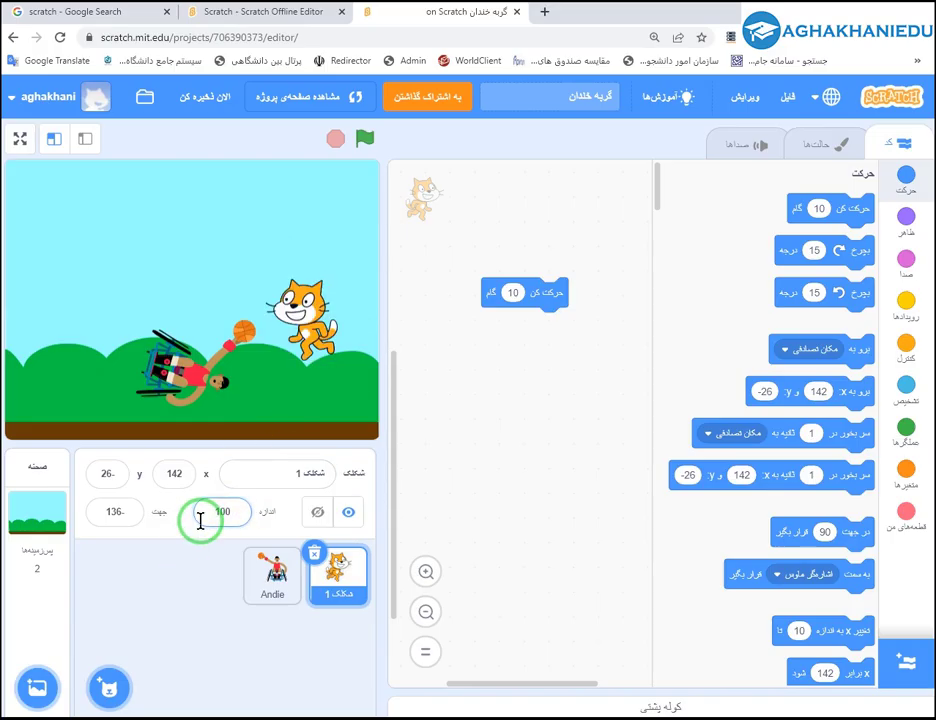
{"action": "left_click", "coordinate": [272, 434]}
{"action": "left_click_drag", "start_coordinate": [362, 393], "coordinate": [358, 400]}
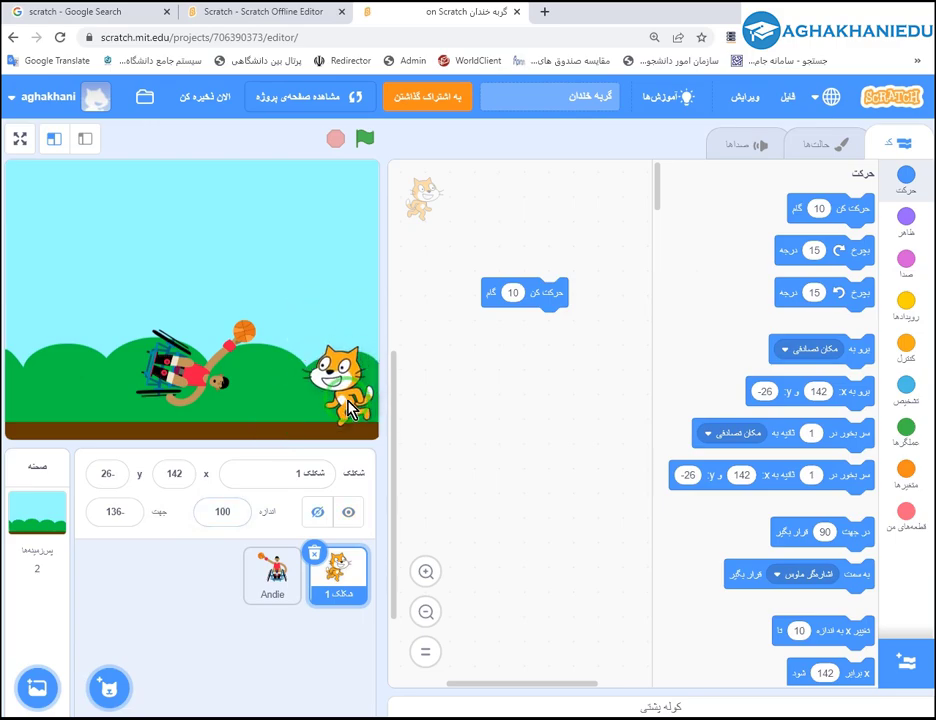
Run the cat's move 10 steps block five times.
{"action": "left_click", "coordinate": [524, 293]}
{"action": "left_click", "coordinate": [538, 293]}
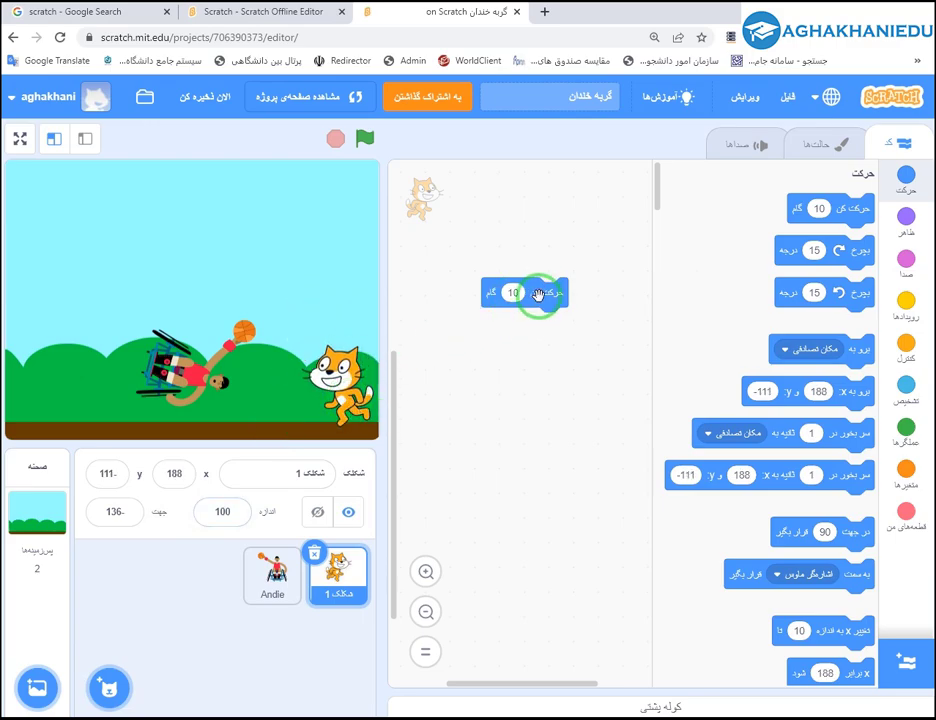
{"action": "left_click", "coordinate": [542, 293]}
{"action": "left_click", "coordinate": [542, 293]}
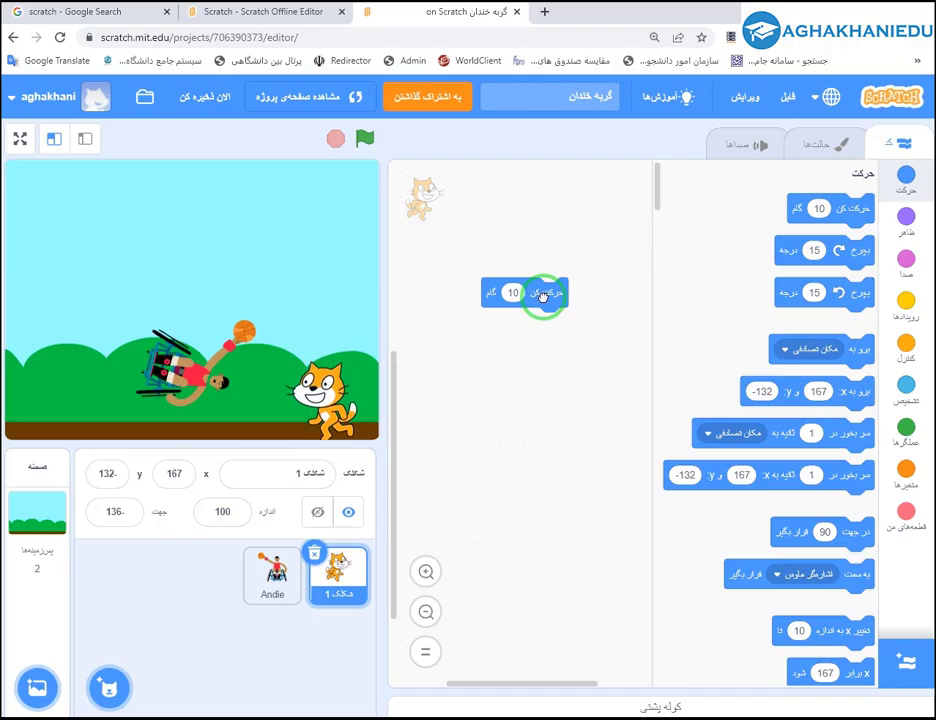
{"action": "left_click", "coordinate": [542, 293]}
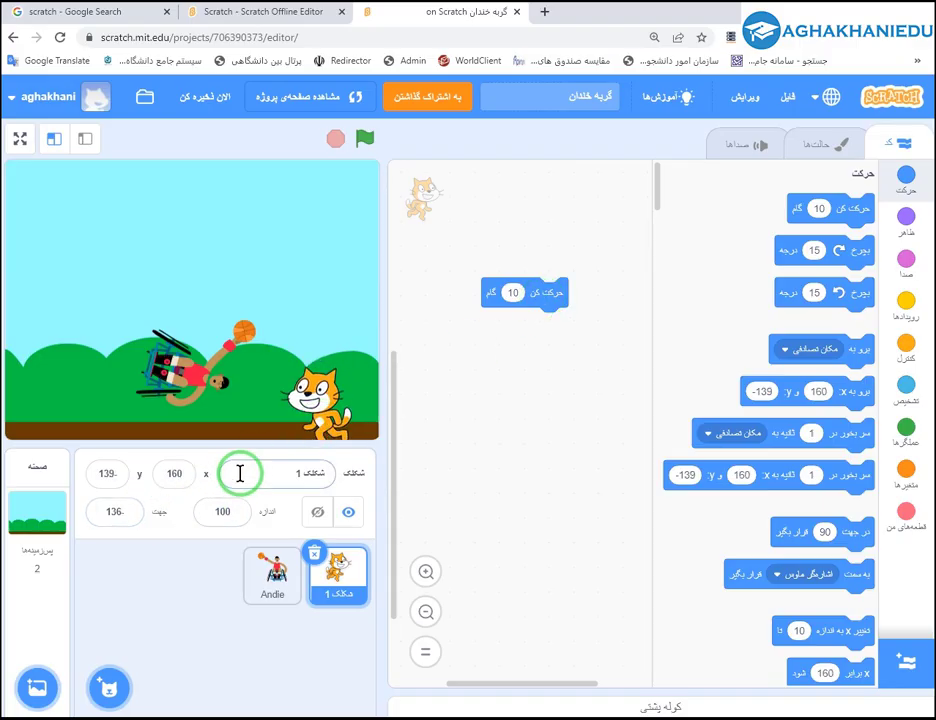
Turn the cat to direction -90, move it twice, and settle it at x 187, y -119.
{"action": "left_click", "coordinate": [122, 512]}
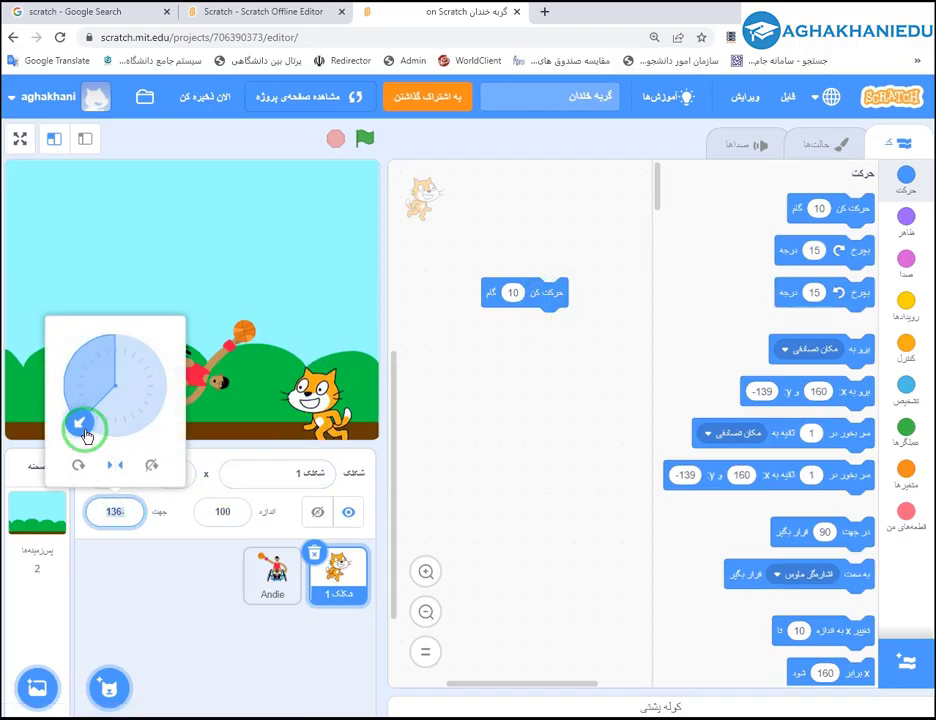
{"action": "left_click_drag", "start_coordinate": [79, 422], "coordinate": [63, 382]}
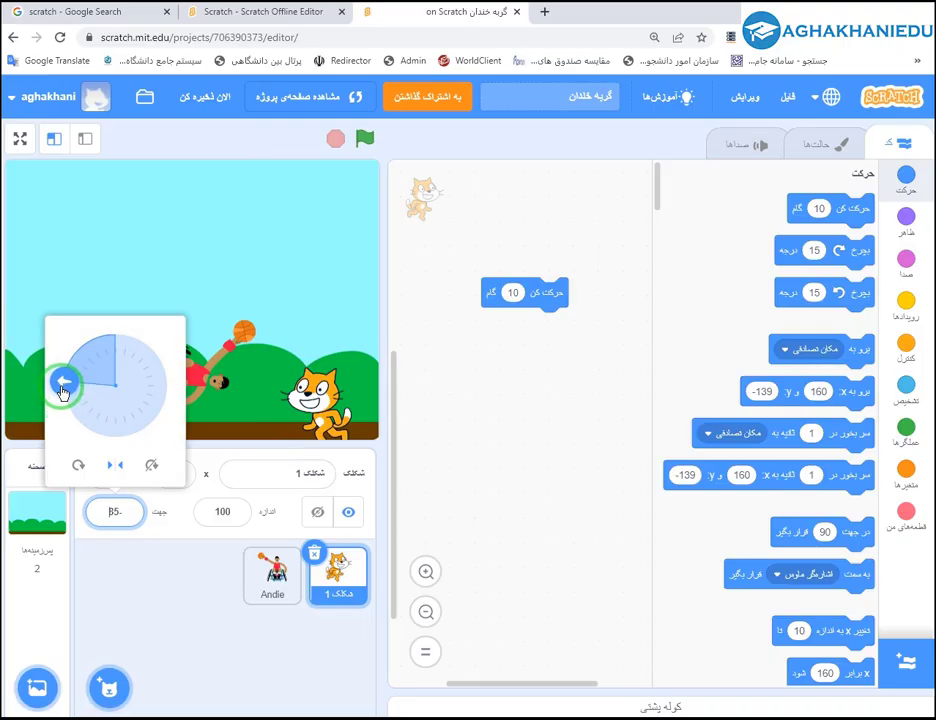
{"action": "left_click", "coordinate": [110, 506]}
{"action": "type", "text": "-90"}
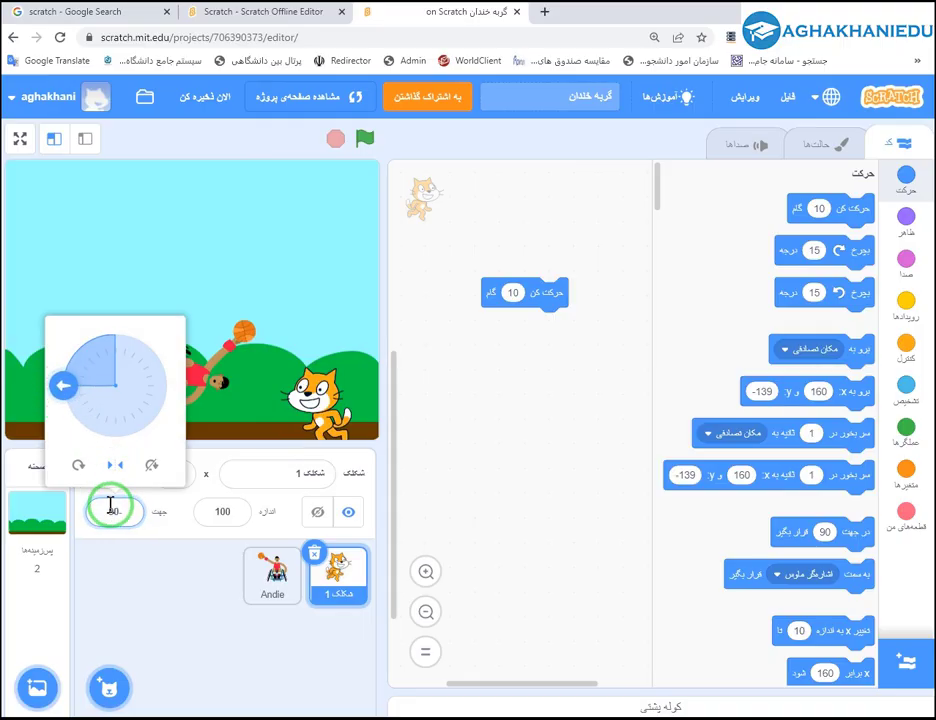
{"action": "left_click", "coordinate": [219, 539]}
{"action": "left_click", "coordinate": [516, 279]}
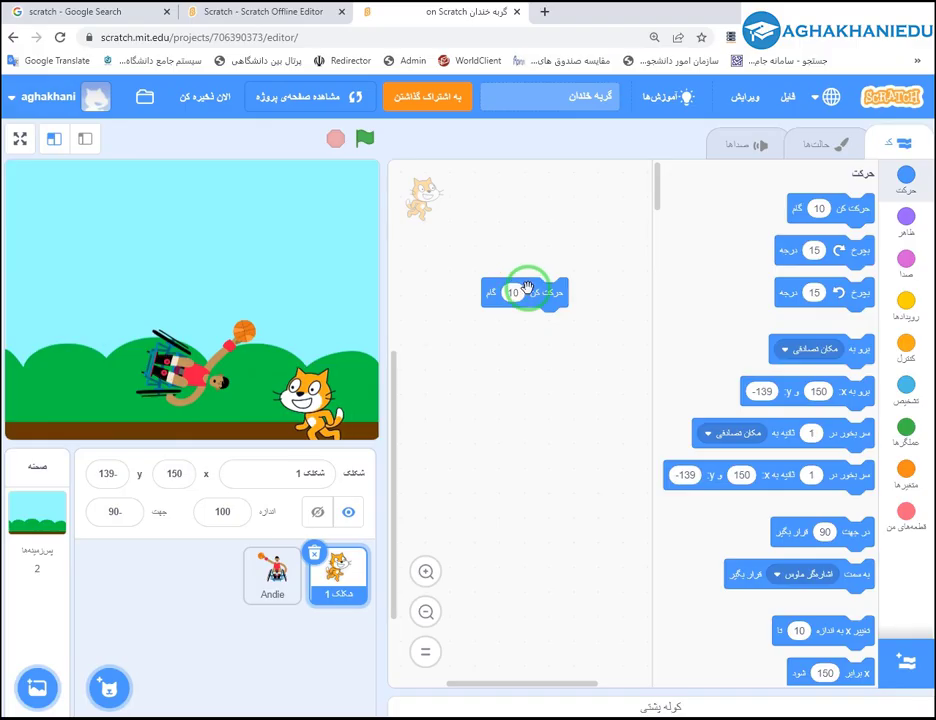
{"action": "left_click", "coordinate": [516, 279]}
{"action": "left_click", "coordinate": [516, 279]}
{"action": "left_click", "coordinate": [516, 279]}
{"action": "left_click_drag", "start_coordinate": [350, 390], "coordinate": [350, 391]}
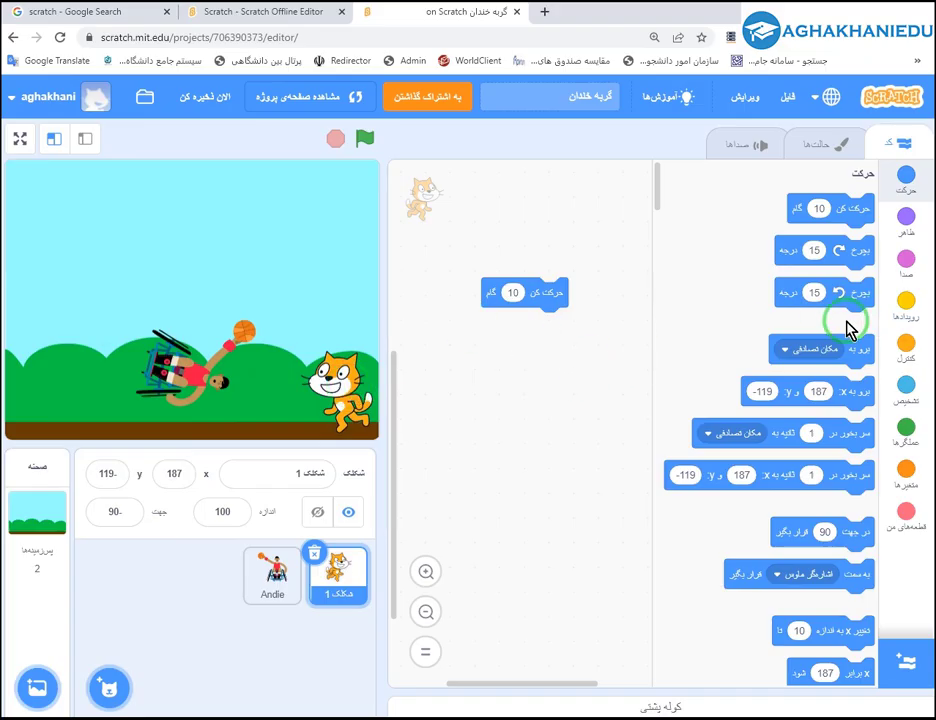
{"action": "scroll", "coordinate": [763, 481], "scroll_direction": "down", "scroll_amount": 15}
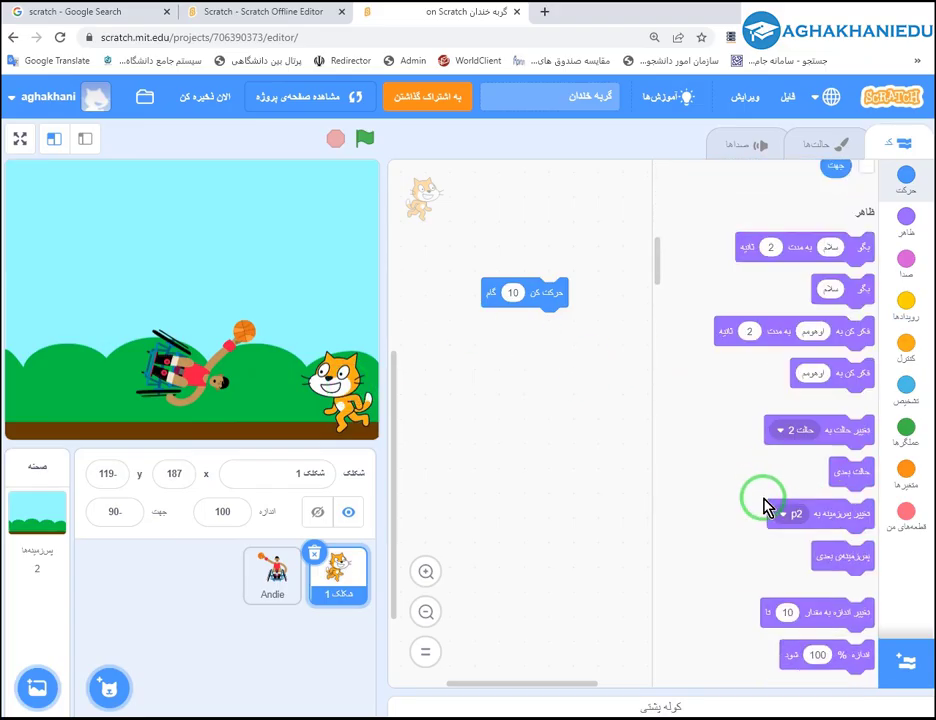
{"action": "scroll", "coordinate": [763, 503], "scroll_direction": "down", "scroll_amount": 15}
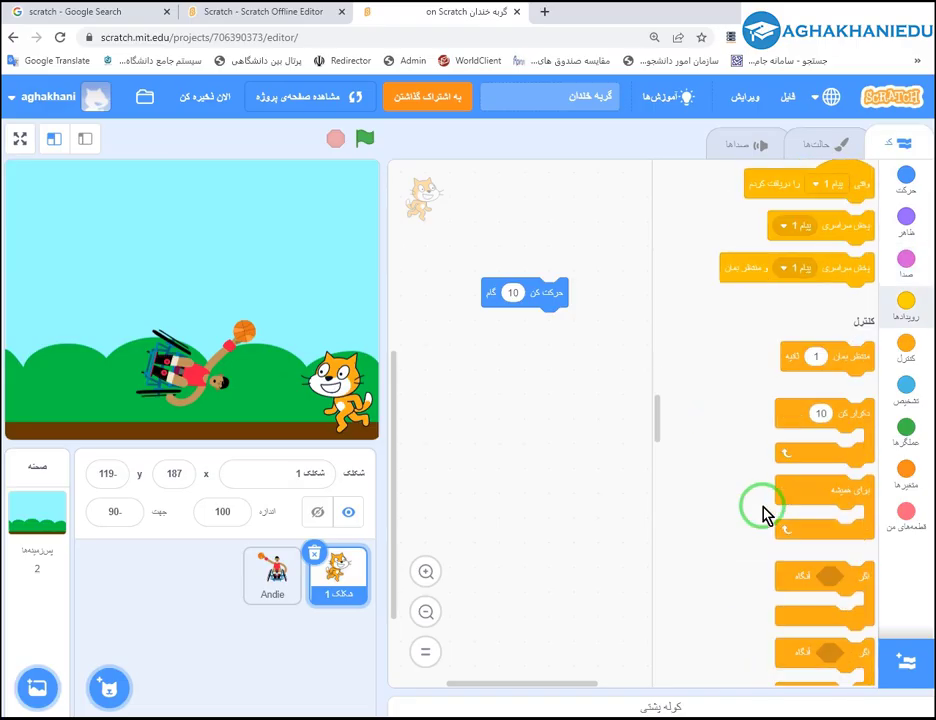
{"action": "scroll", "coordinate": [763, 512], "scroll_direction": "down", "scroll_amount": 15}
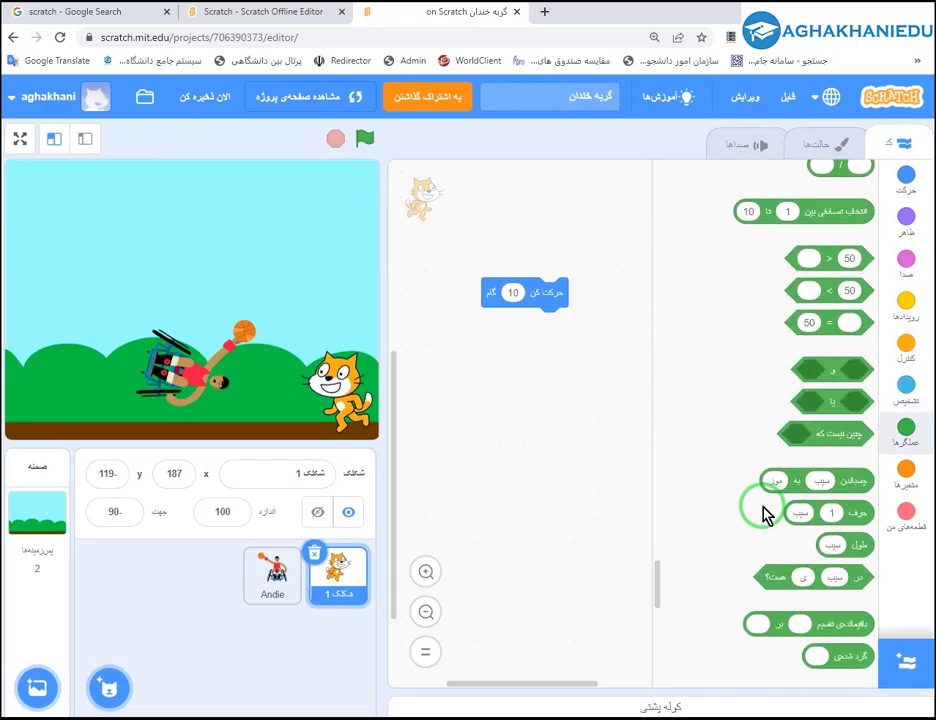
{"action": "scroll", "coordinate": [763, 510], "scroll_direction": "down", "scroll_amount": 5}
{"action": "scroll", "coordinate": [765, 513], "scroll_direction": "up", "scroll_amount": 15}
{"action": "scroll", "coordinate": [763, 513], "scroll_direction": "up", "scroll_amount": 15}
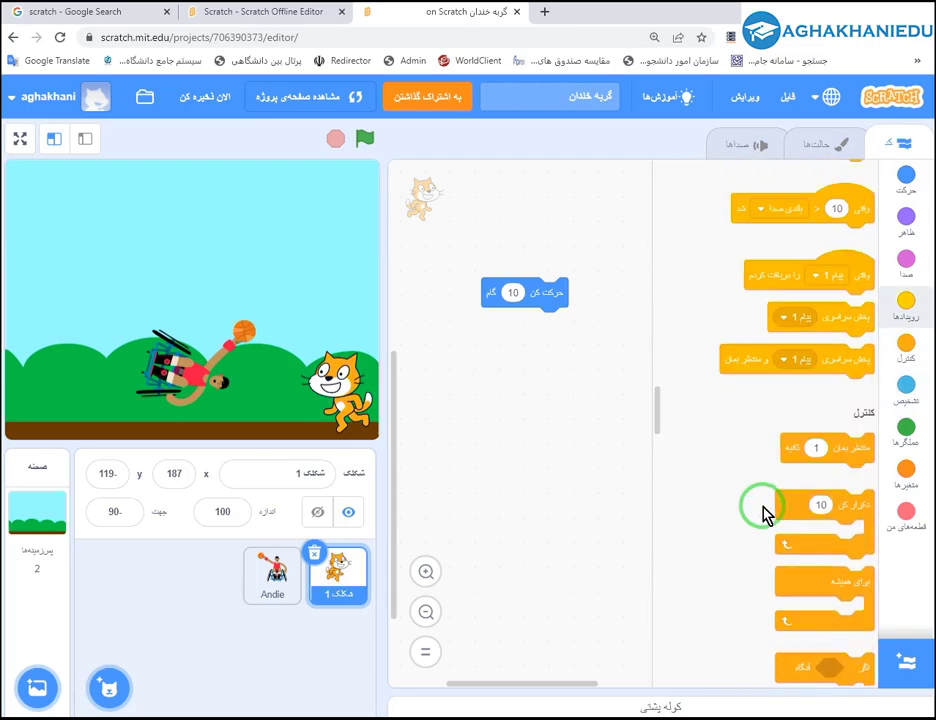
{"action": "scroll", "coordinate": [763, 513], "scroll_direction": "up", "scroll_amount": 12}
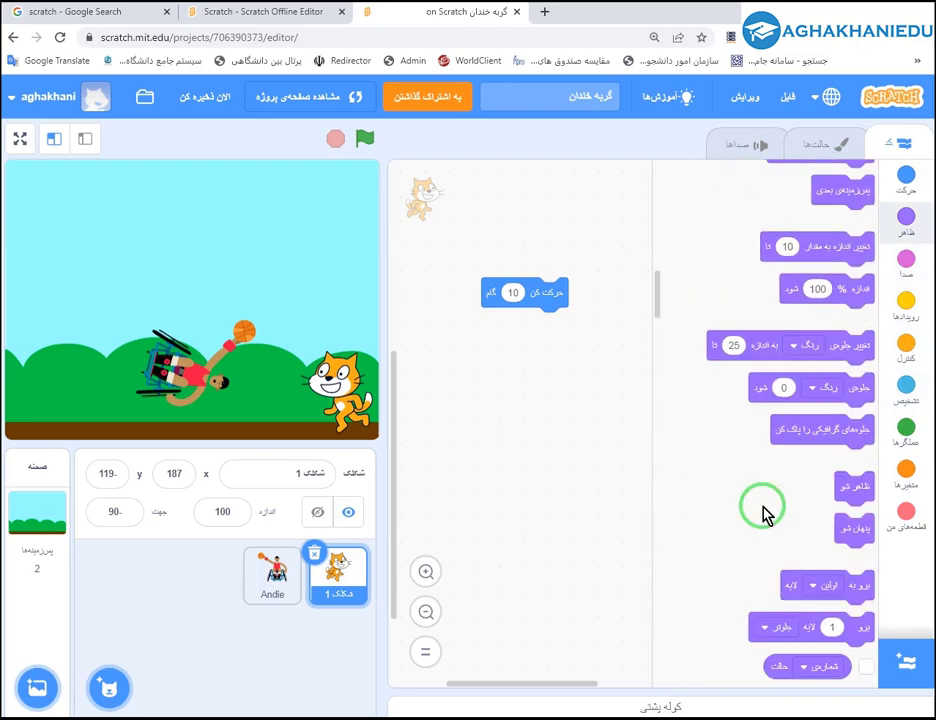
{"action": "scroll", "coordinate": [763, 513], "scroll_direction": "up", "scroll_amount": 12}
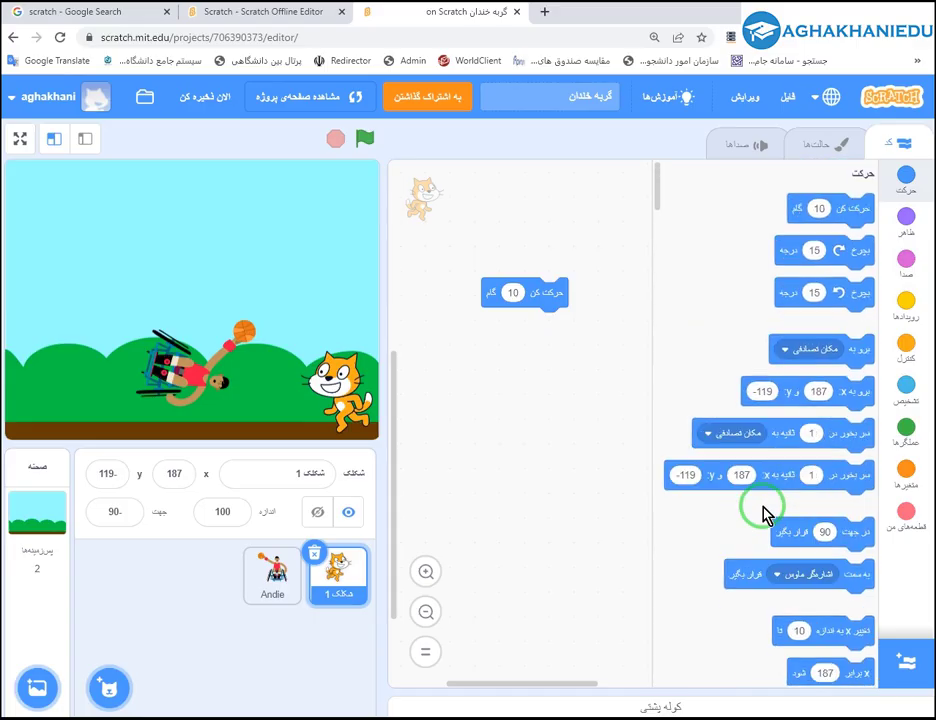